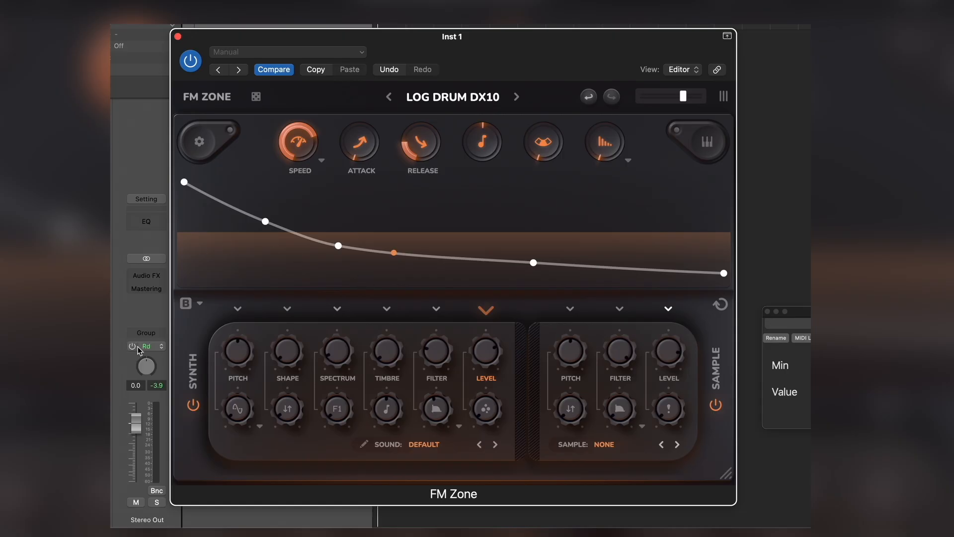
Review the Attack & Release destination options in the settings without changing the selection, and return to the main view.
{"action": "left_click", "coordinate": [200, 144]}
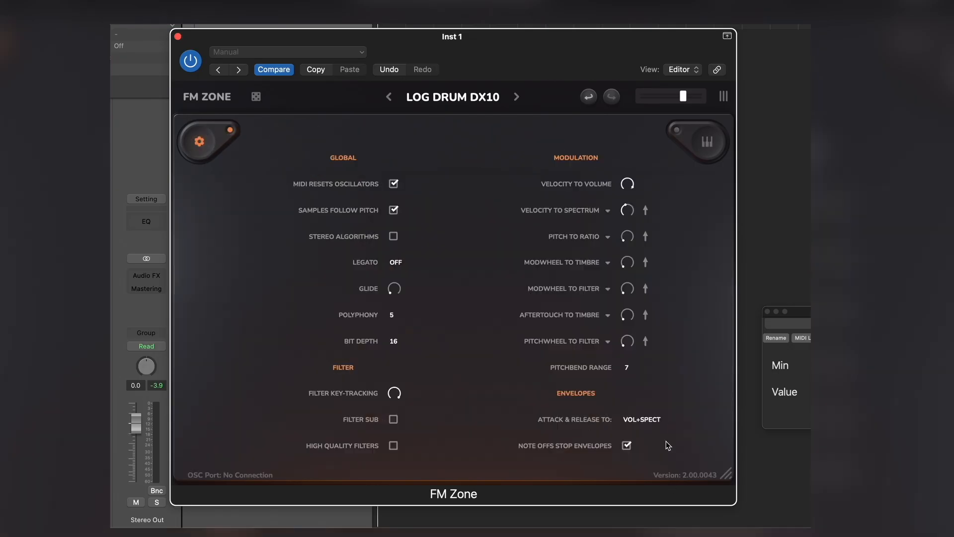
{"action": "left_click", "coordinate": [646, 421]}
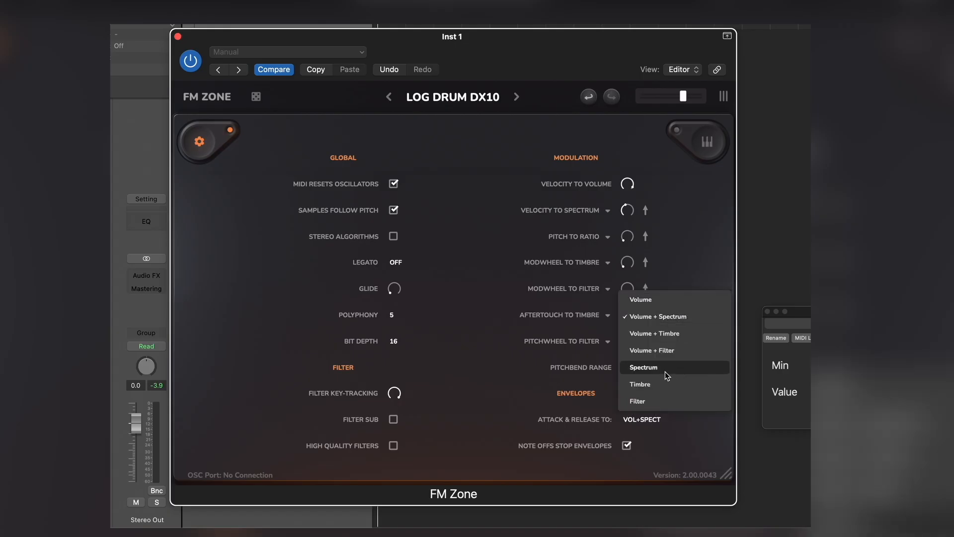
{"action": "left_click", "coordinate": [686, 436]}
{"action": "left_click", "coordinate": [199, 143]}
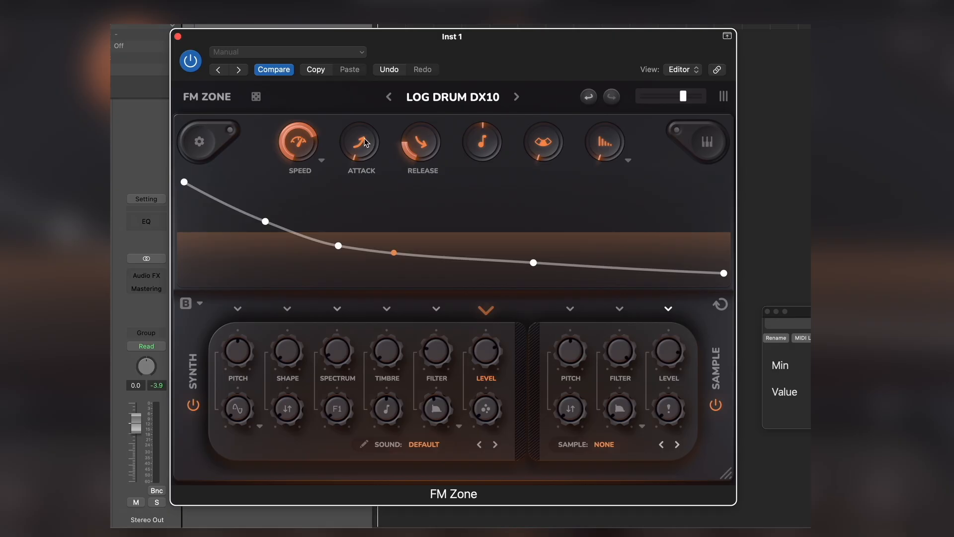
Try the Attack and set a moderate Release, checking the Attack & Release destination in the settings.
{"action": "mouse_move", "coordinate": [369, 143]}
{"action": "left_mouse_down"}
{"action": "mouse_move", "coordinate": [366, 100]}
{"action": "mouse_move", "coordinate": [361, 151]}
{"action": "left_mouse_up"}
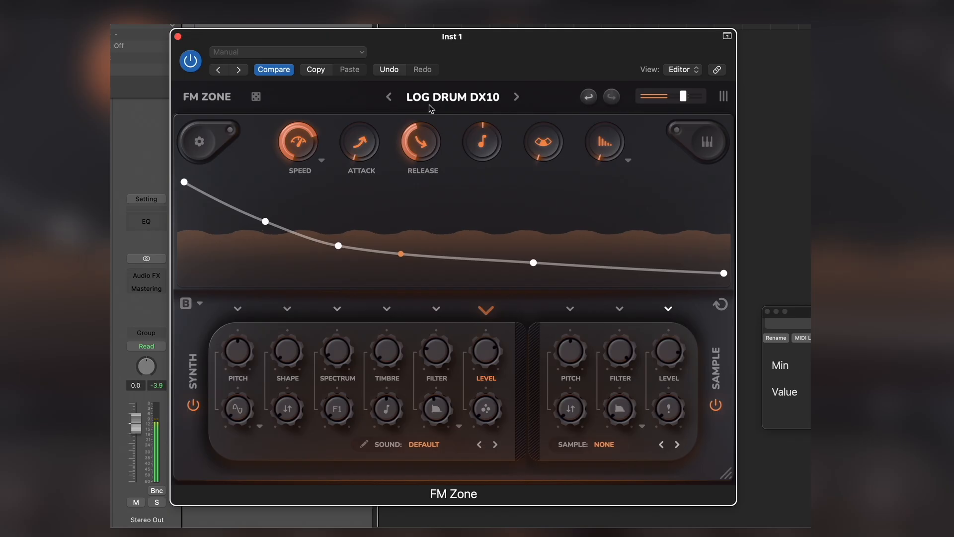
{"action": "mouse_move", "coordinate": [428, 136]}
{"action": "left_mouse_down"}
{"action": "mouse_move", "coordinate": [423, 202]}
{"action": "mouse_move", "coordinate": [423, 153]}
{"action": "left_mouse_up"}
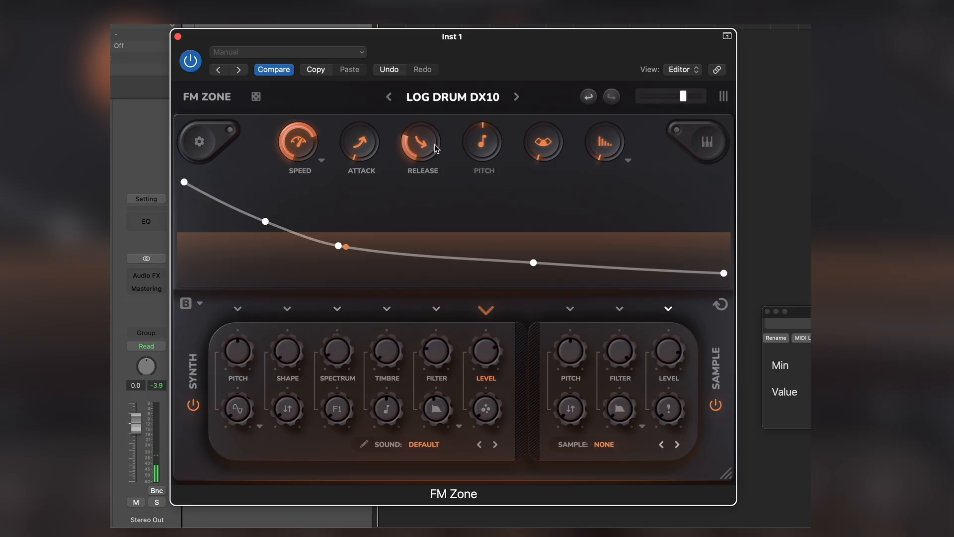
{"action": "left_click", "coordinate": [200, 142]}
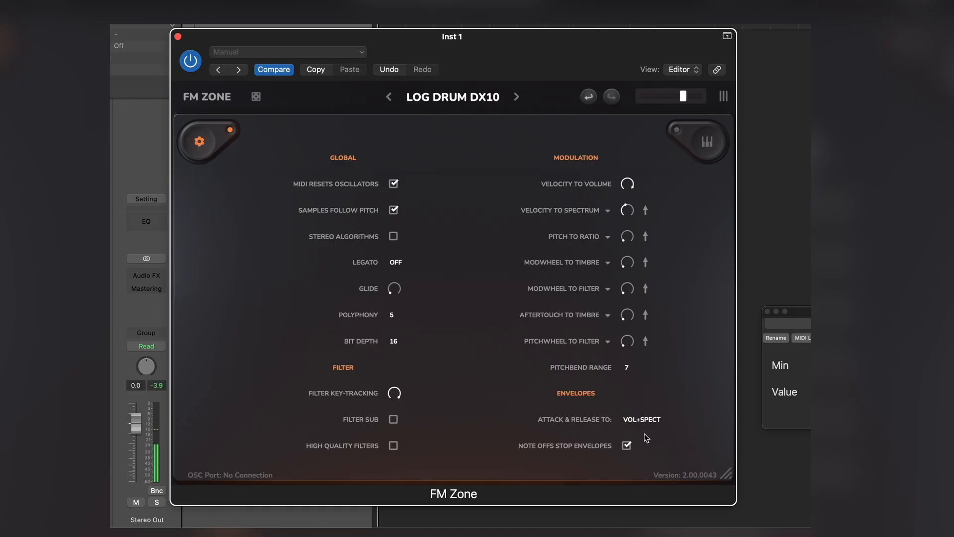
{"action": "left_click", "coordinate": [198, 144]}
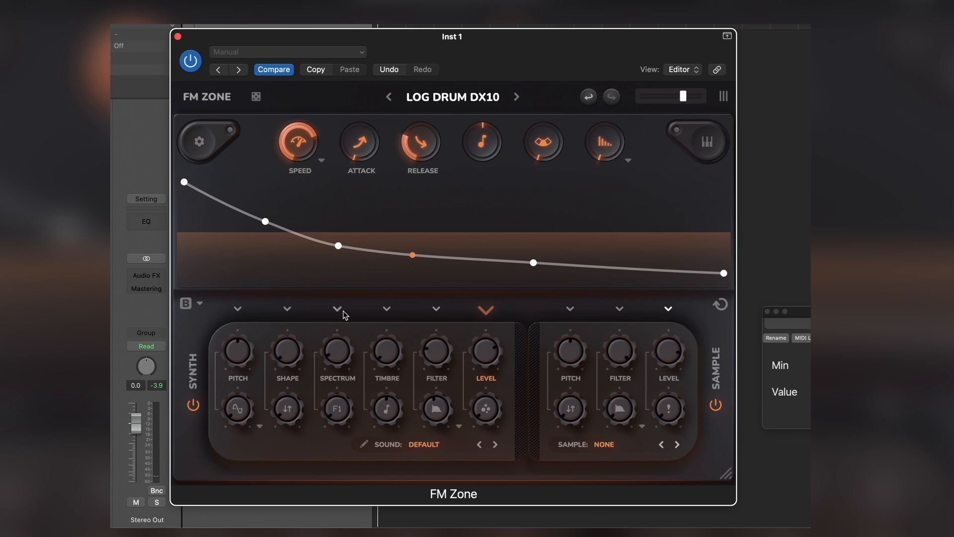
Lower the second point of the Timbre envelope close to the floor and audition different Timbre amounts.
{"action": "left_click", "coordinate": [390, 311]}
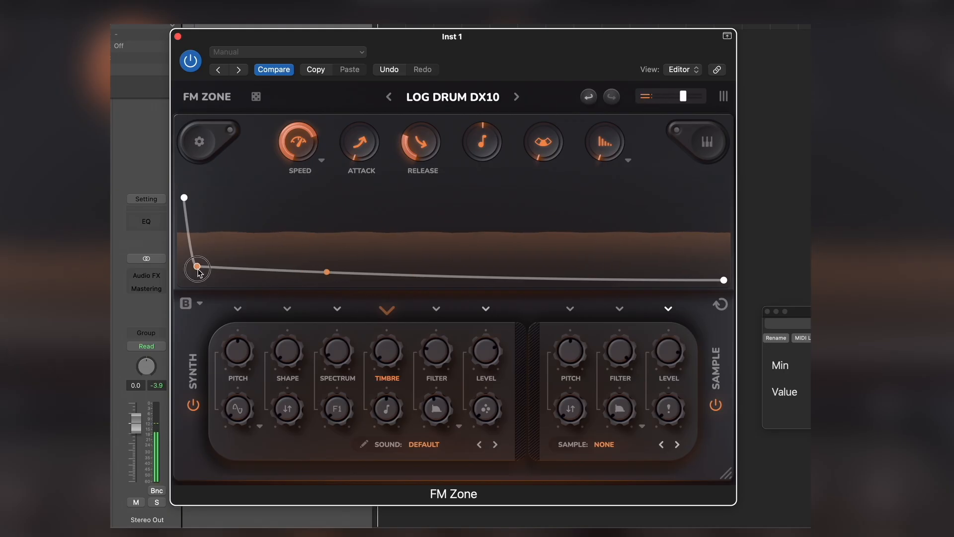
{"action": "mouse_move", "coordinate": [198, 271]}
{"action": "left_mouse_down"}
{"action": "mouse_move", "coordinate": [221, 213]}
{"action": "mouse_move", "coordinate": [205, 281]}
{"action": "left_mouse_up"}
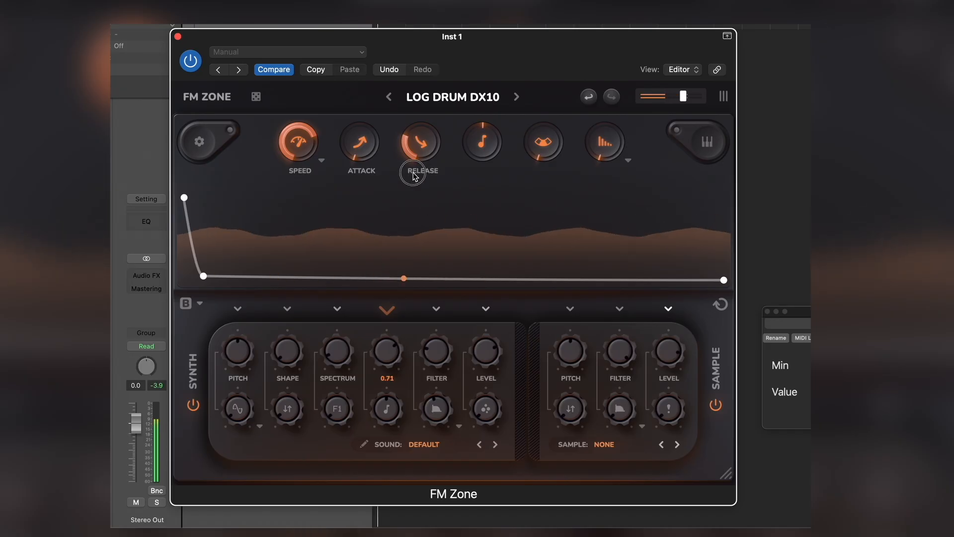
{"action": "left_click", "coordinate": [392, 342]}
Examine the FM operators in the sound editor while sweeping the Spectrum and Timbre amounts.
{"action": "left_click", "coordinate": [365, 444]}
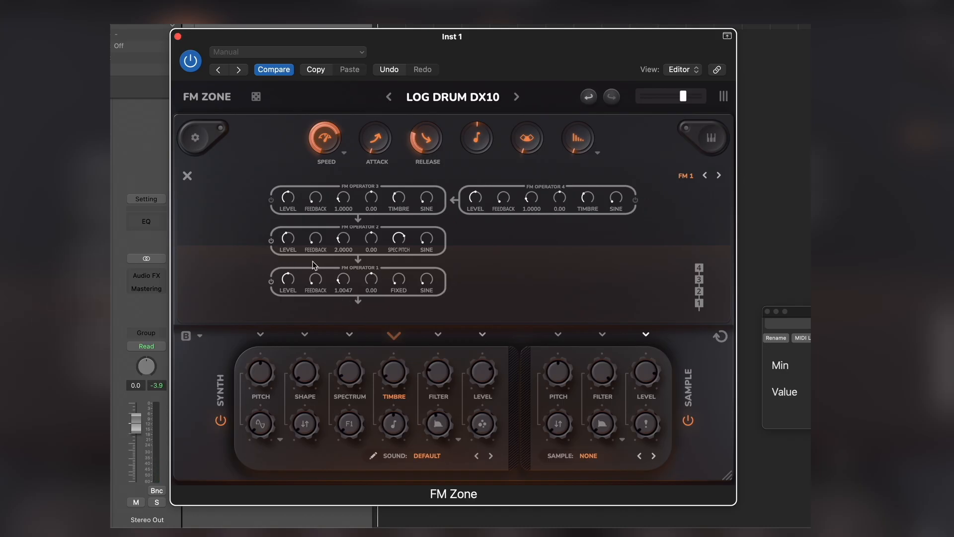
{"action": "left_click", "coordinate": [271, 241]}
{"action": "mouse_move", "coordinate": [350, 373]}
{"action": "left_mouse_down"}
{"action": "mouse_move", "coordinate": [349, 161]}
{"action": "mouse_move", "coordinate": [338, 368]}
{"action": "left_mouse_up"}
{"action": "left_click", "coordinate": [395, 288]}
{"action": "left_click", "coordinate": [402, 192]}
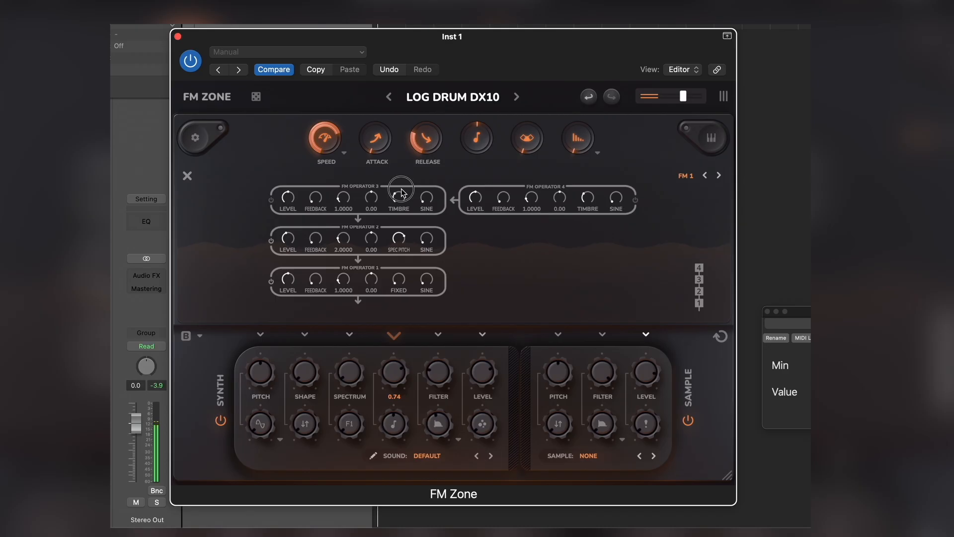
{"action": "left_click_drag", "start_coordinate": [401, 190], "coordinate": [384, 341]}
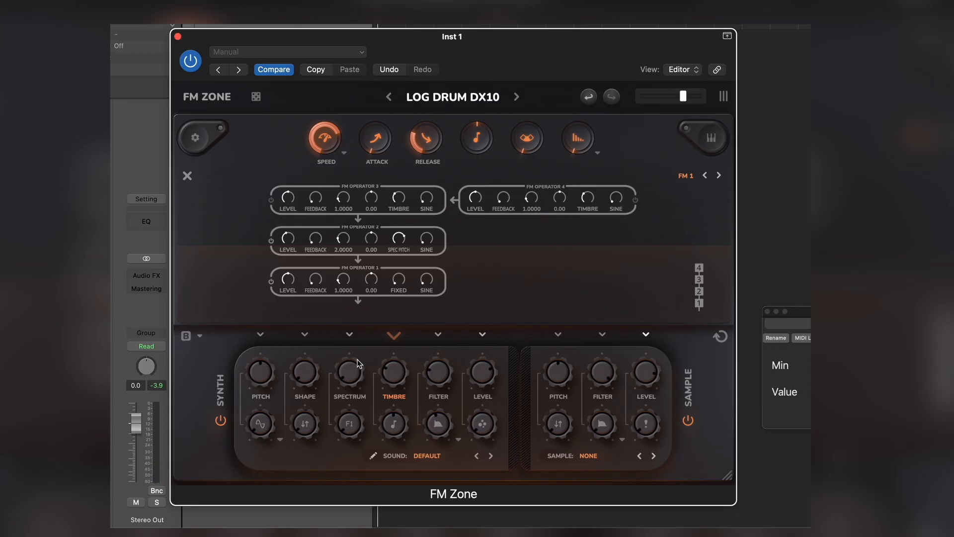
Pull the second point of the Timbre envelope all the way down to the floor and audition the Timbre amount.
{"action": "left_click", "coordinate": [394, 335]}
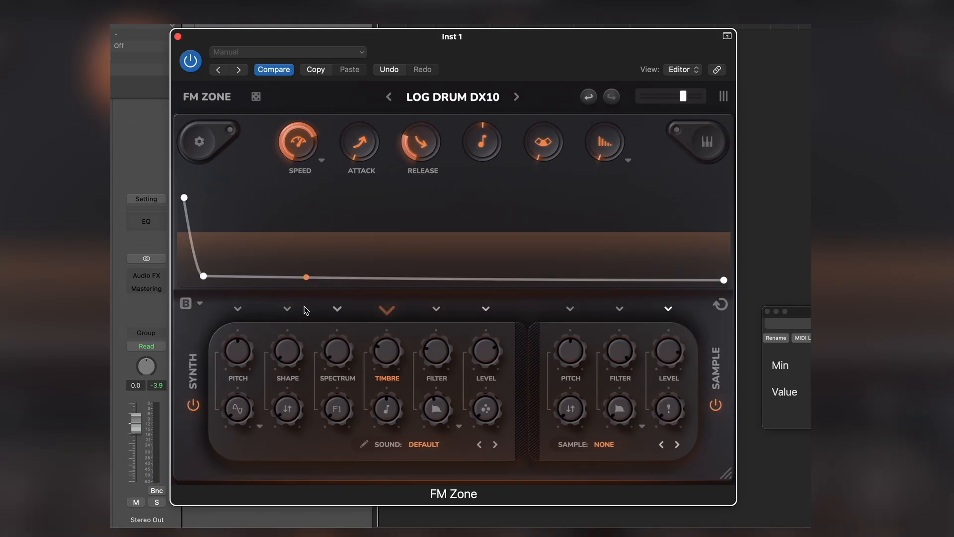
{"action": "left_click_drag", "start_coordinate": [203, 276], "coordinate": [202, 284]}
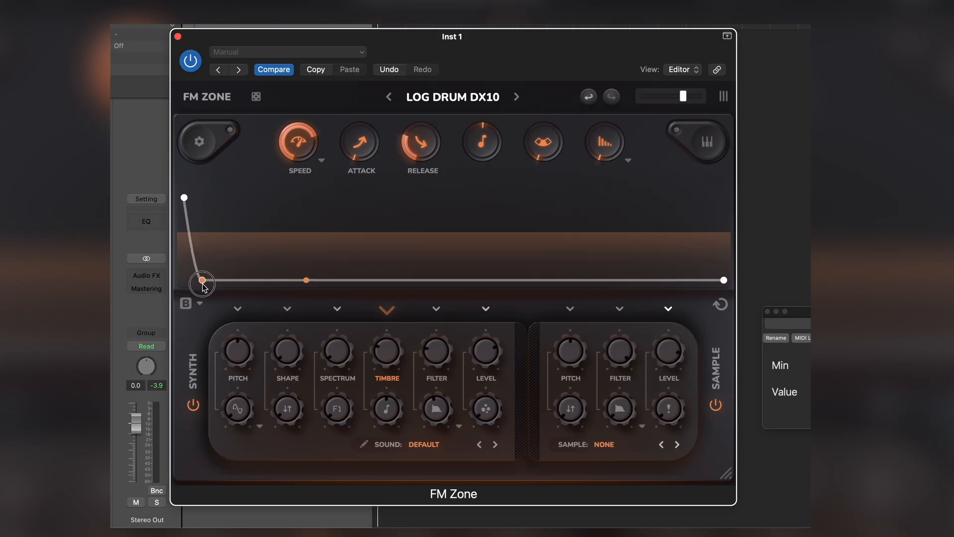
{"action": "left_click_drag", "start_coordinate": [387, 345], "coordinate": [384, 420]}
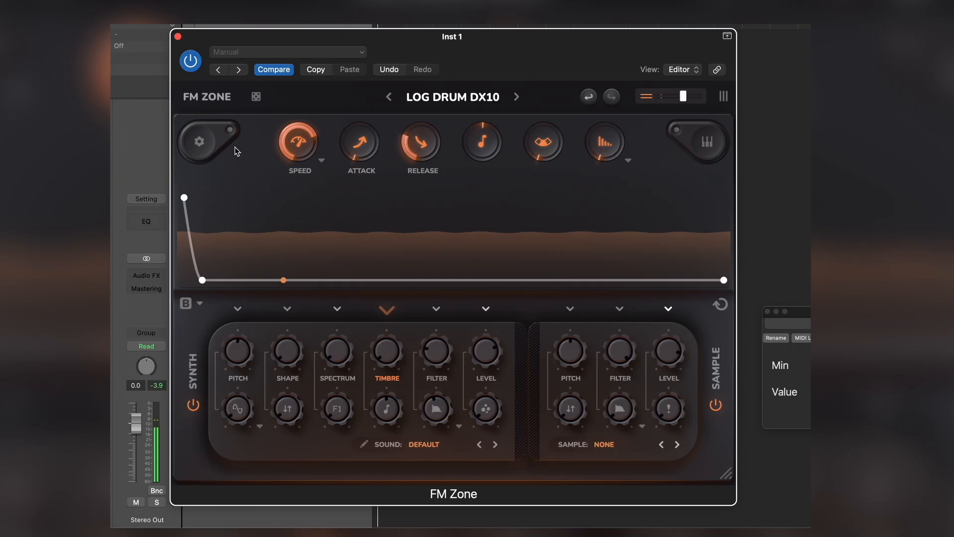
Inspect the Spectrum envelope and sweep the Spectrum amount to compare brighter and darker versions of the log drum.
{"action": "left_click", "coordinate": [337, 308]}
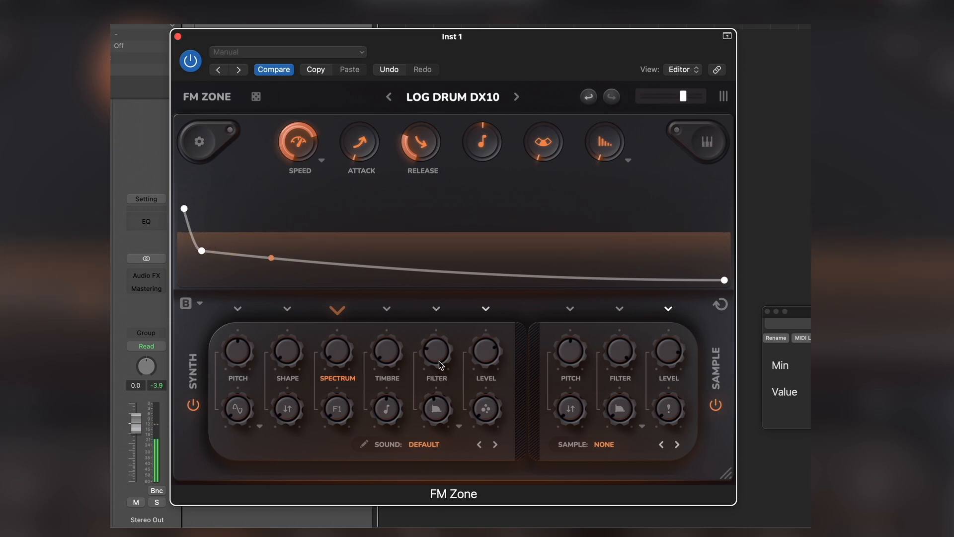
{"action": "left_click_drag", "start_coordinate": [440, 365], "coordinate": [438, 305]}
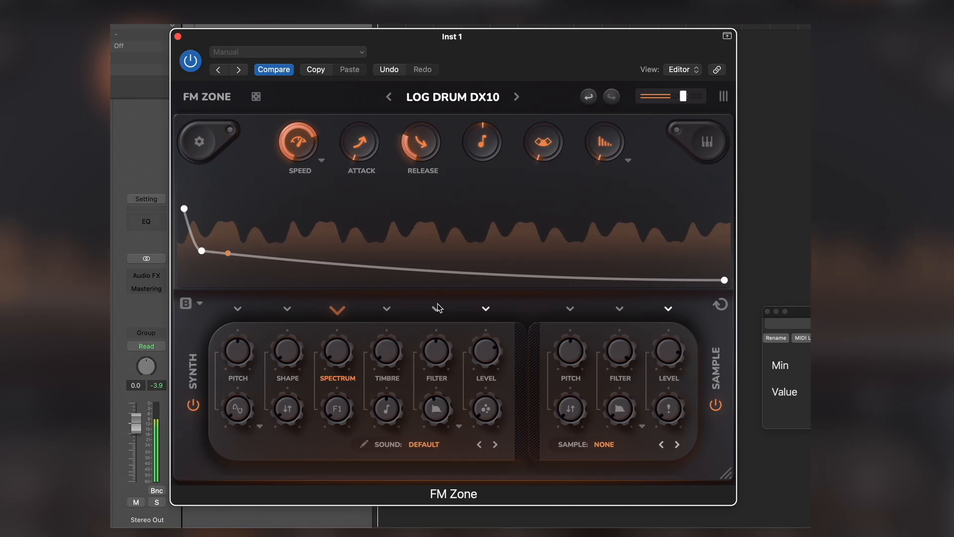
{"action": "left_click", "coordinate": [346, 342]}
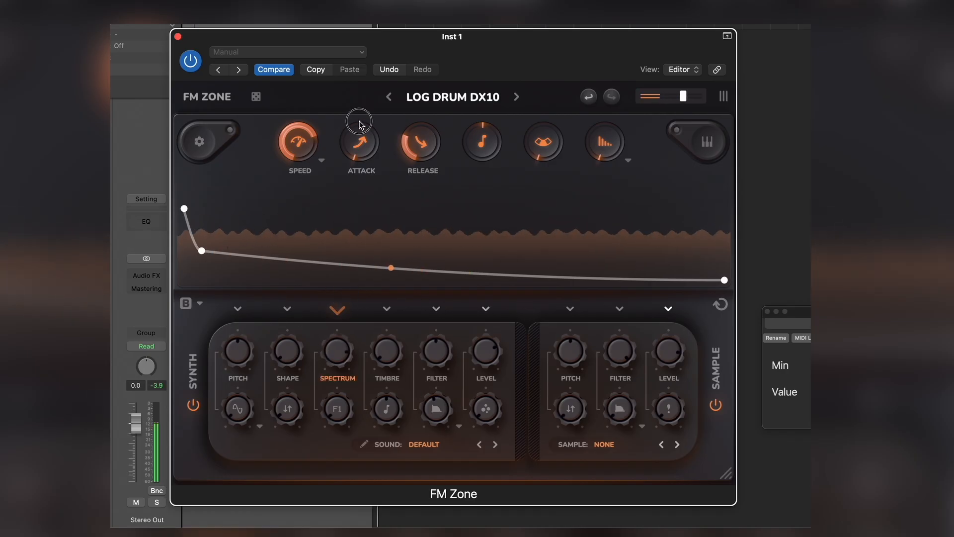
{"action": "left_click_drag", "start_coordinate": [359, 122], "coordinate": [352, 372]}
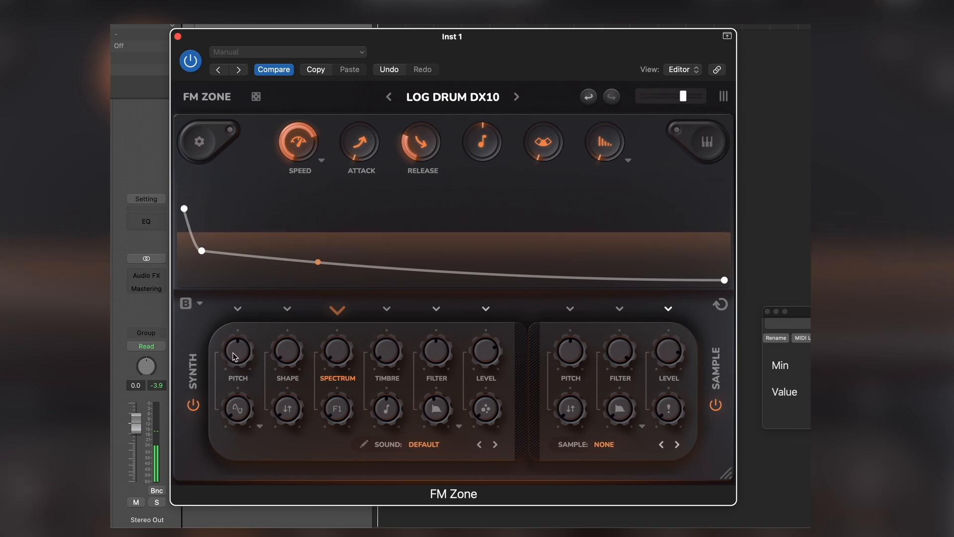
Look through the envelopes of bank B, copy all bank A envelopes into it, and return to bank A.
{"action": "left_click", "coordinate": [185, 307]}
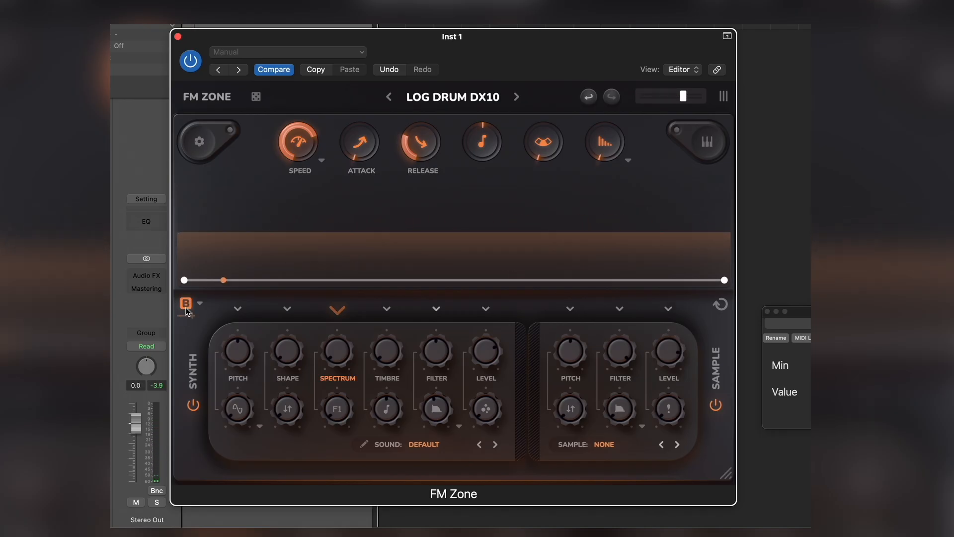
{"action": "left_click", "coordinate": [488, 309]}
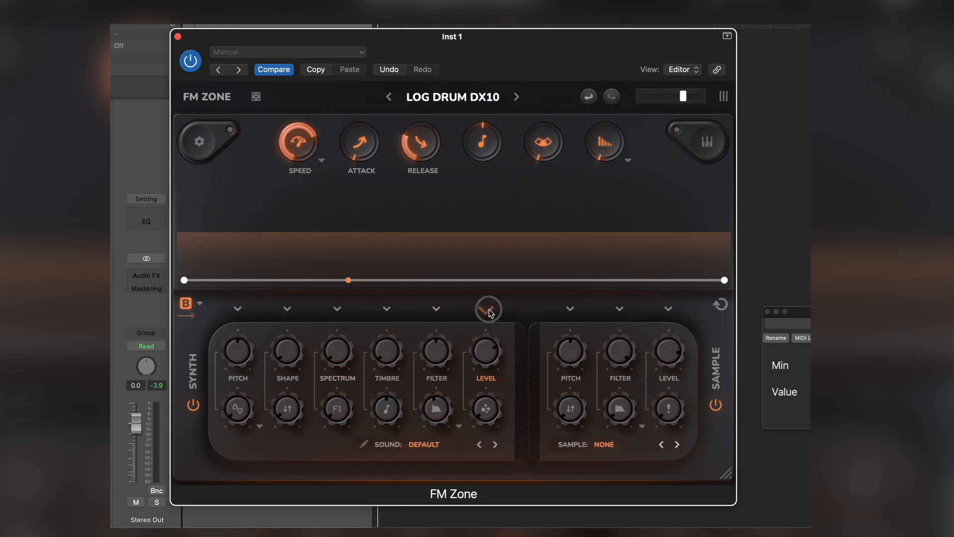
{"action": "left_click", "coordinate": [439, 309]}
{"action": "left_click", "coordinate": [397, 309]}
{"action": "left_click", "coordinate": [337, 309]}
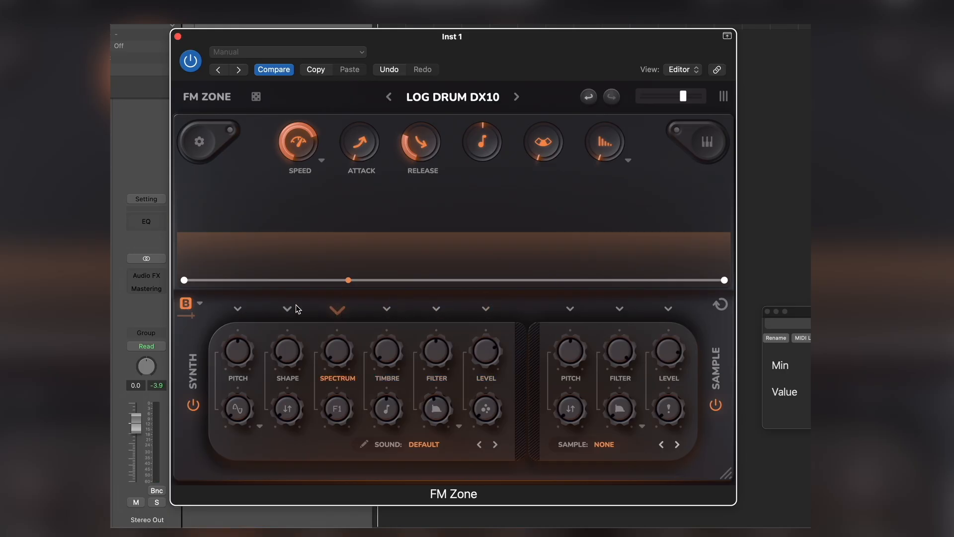
{"action": "left_click", "coordinate": [200, 304]}
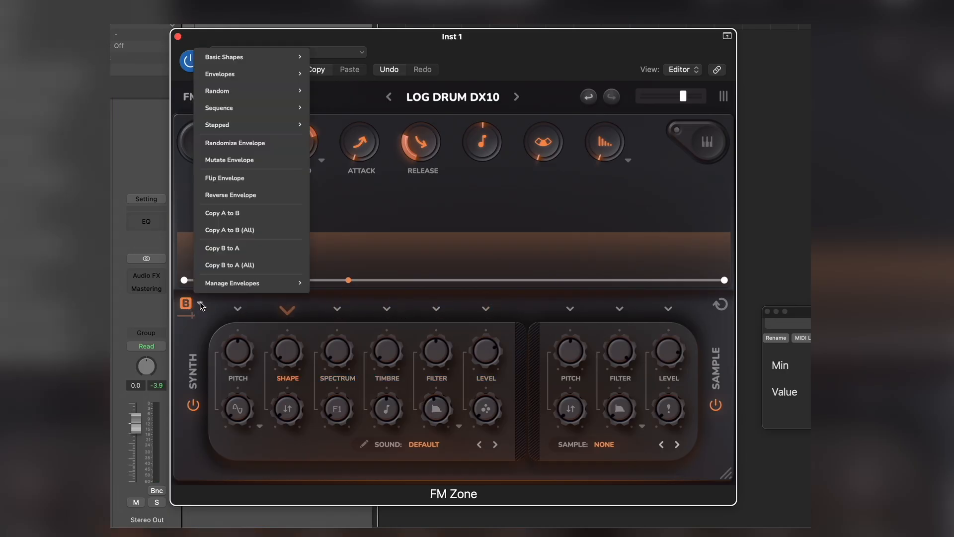
{"action": "left_click", "coordinate": [222, 231]}
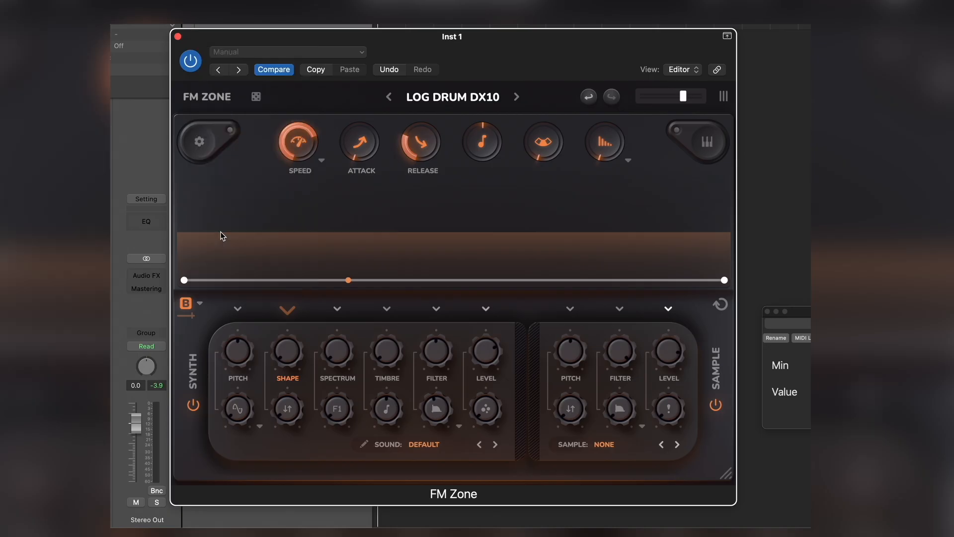
{"action": "left_click", "coordinate": [186, 306]}
Browse the velocity modulation destinations in the settings and route velocity to Env Bank.
{"action": "left_click", "coordinate": [199, 142]}
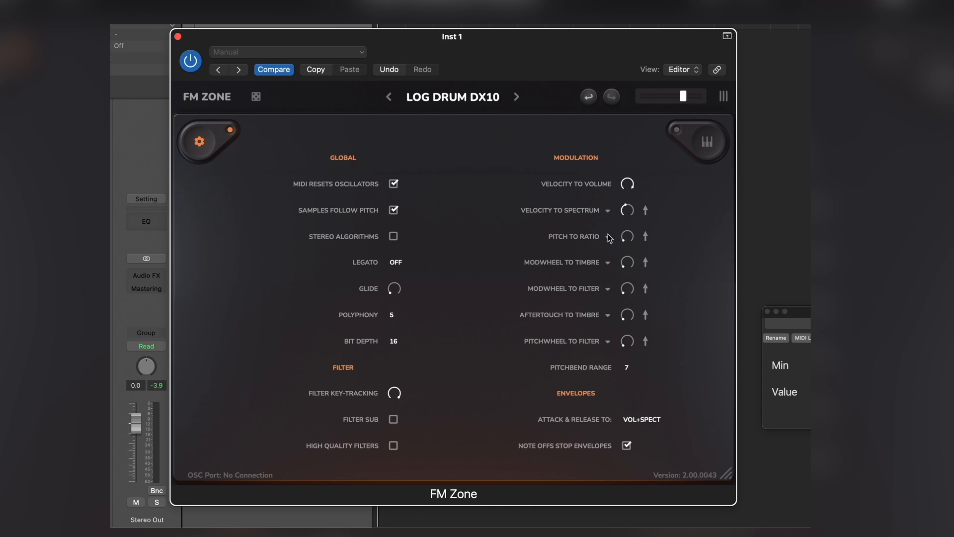
{"action": "left_click", "coordinate": [607, 210]}
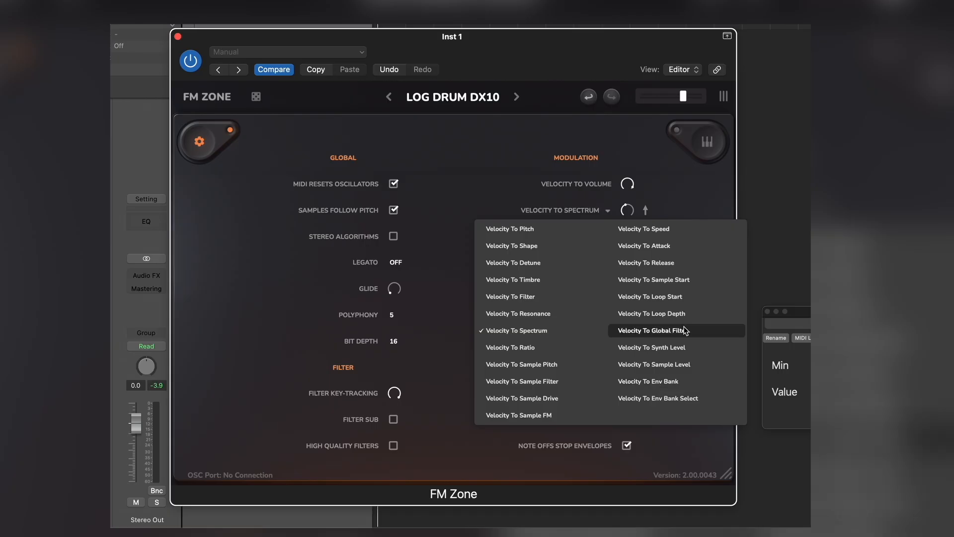
{"action": "left_click", "coordinate": [676, 182]}
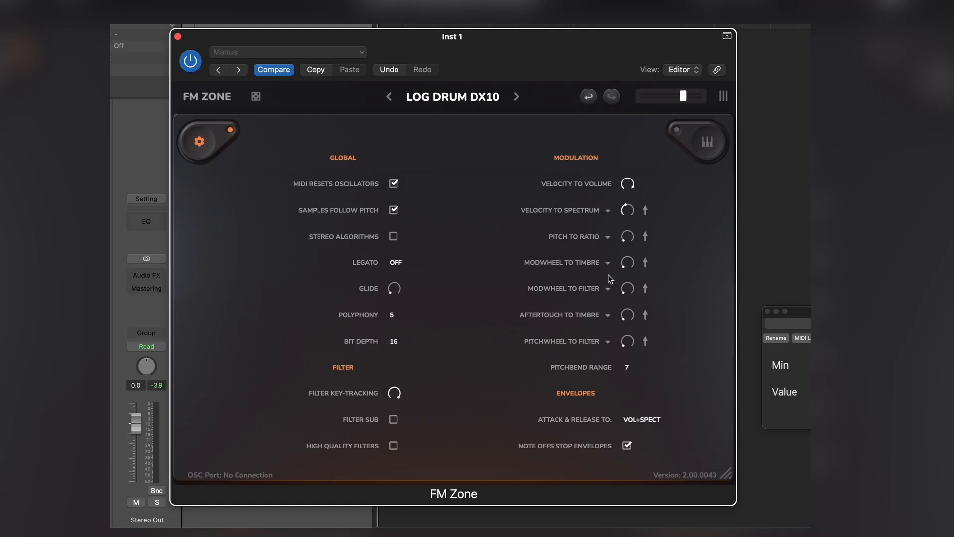
{"action": "left_click", "coordinate": [607, 211]}
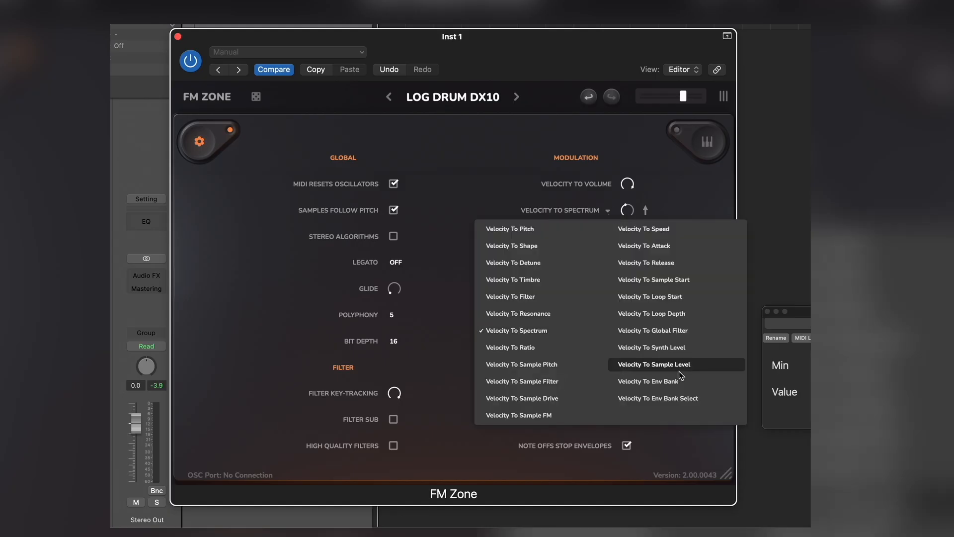
{"action": "left_click", "coordinate": [667, 386]}
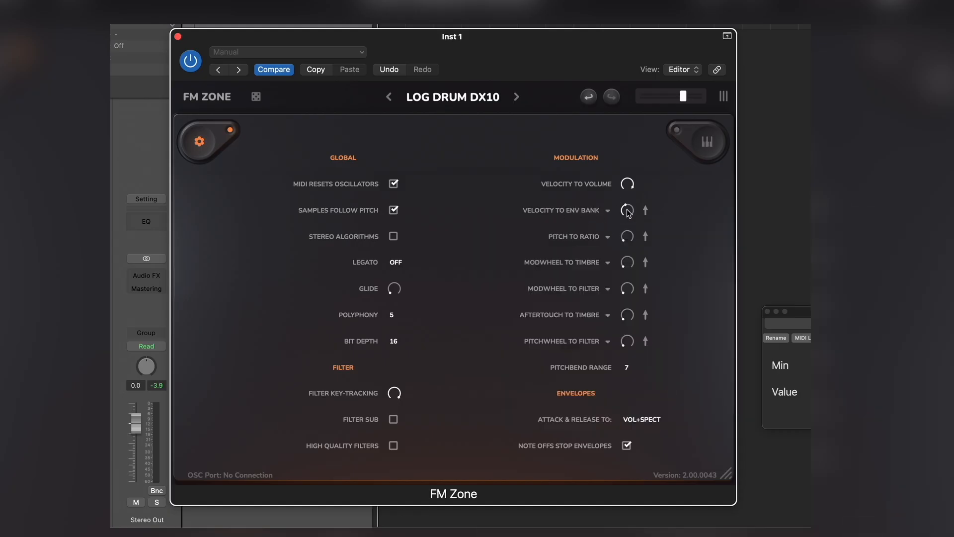
{"action": "left_click", "coordinate": [201, 142]}
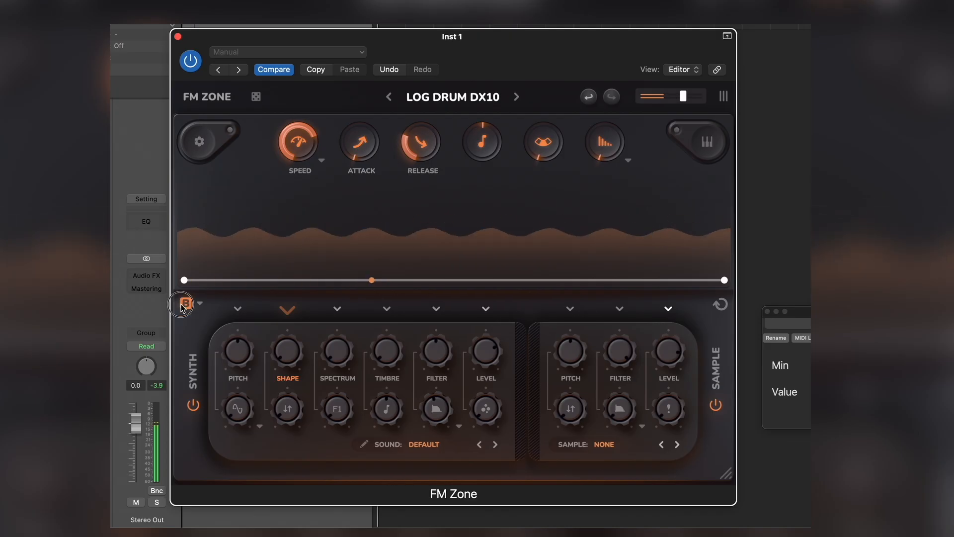
Change the velocity modulation destination to Filter in the settings and return to the main view.
{"action": "left_click", "coordinate": [199, 142]}
{"action": "left_click", "coordinate": [605, 210]}
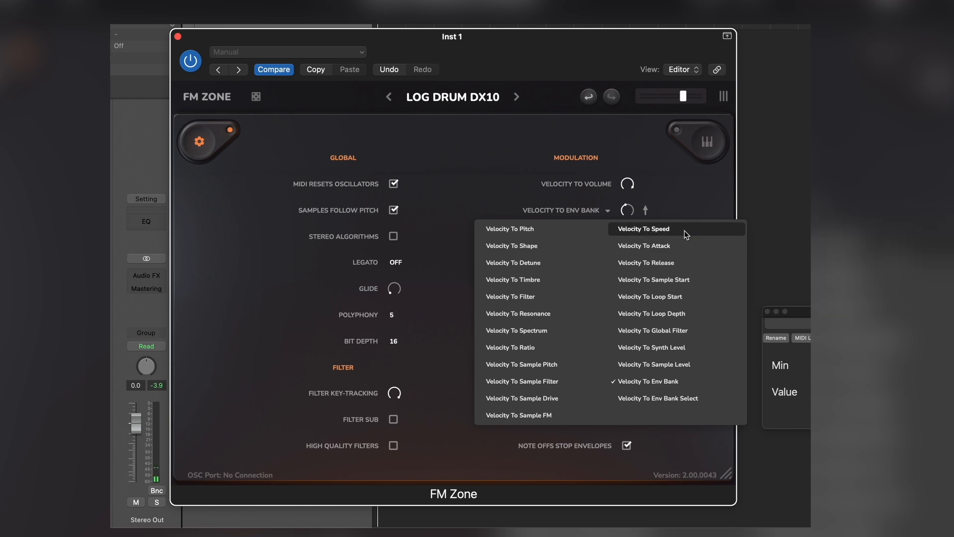
{"action": "left_click", "coordinate": [556, 296]}
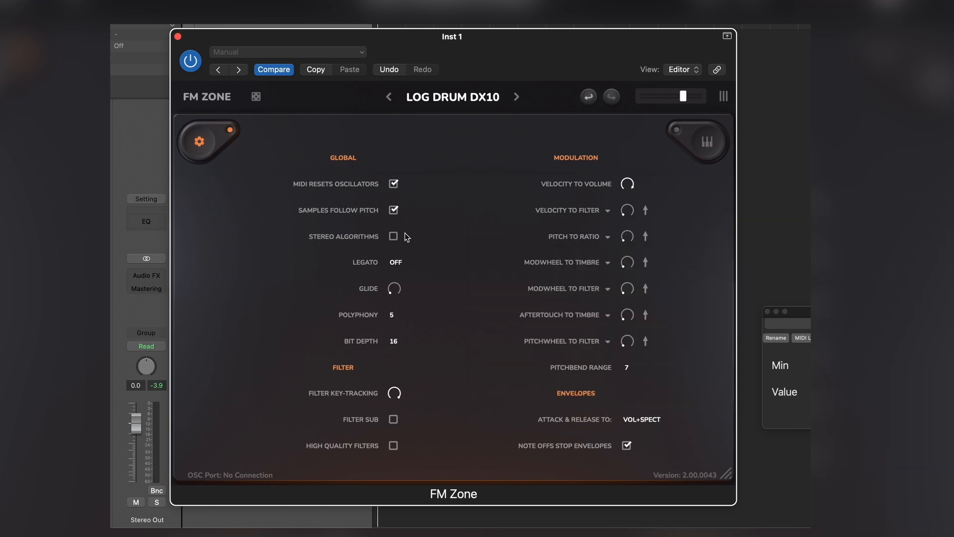
{"action": "left_click", "coordinate": [198, 141]}
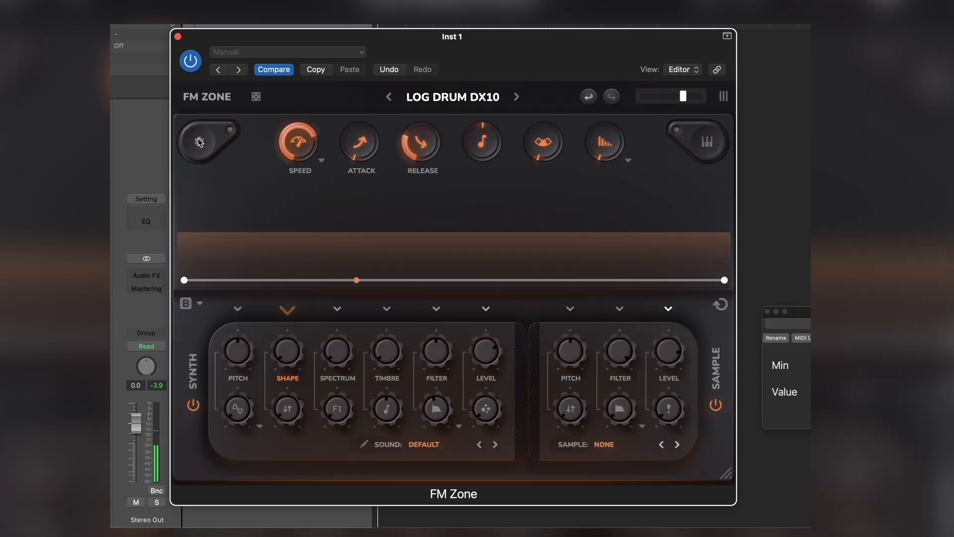
In envelope bank B, move the Spectrum envelope's second point later and higher, and raise the synth Filter to 0.60.
{"action": "left_click", "coordinate": [187, 304]}
{"action": "left_click_drag", "start_coordinate": [184, 280], "coordinate": [183, 326]}
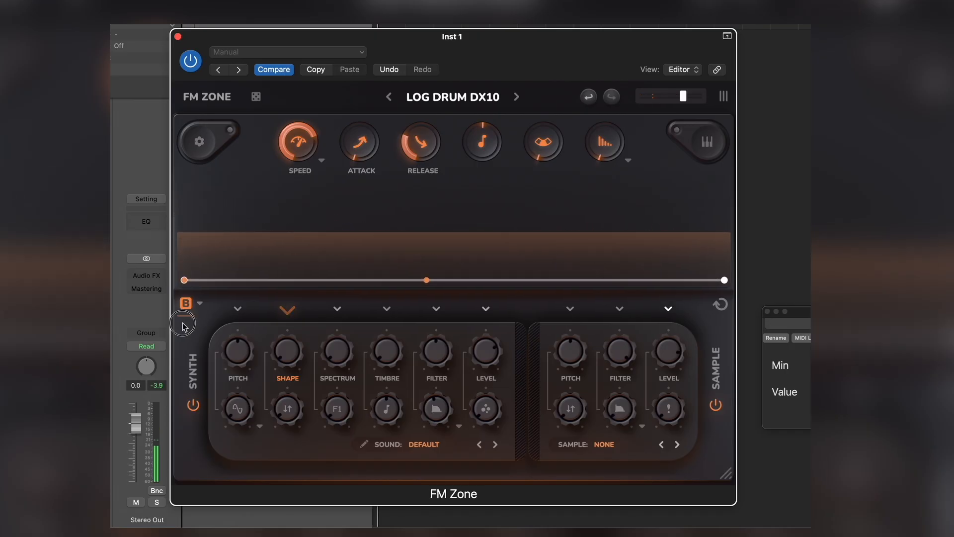
{"action": "left_click", "coordinate": [344, 311]}
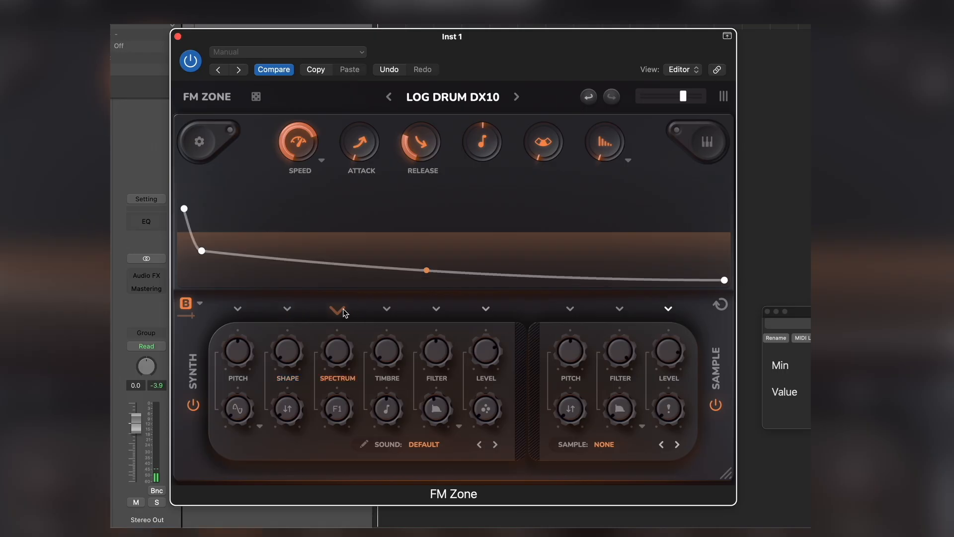
{"action": "left_click_drag", "start_coordinate": [204, 253], "coordinate": [254, 223]}
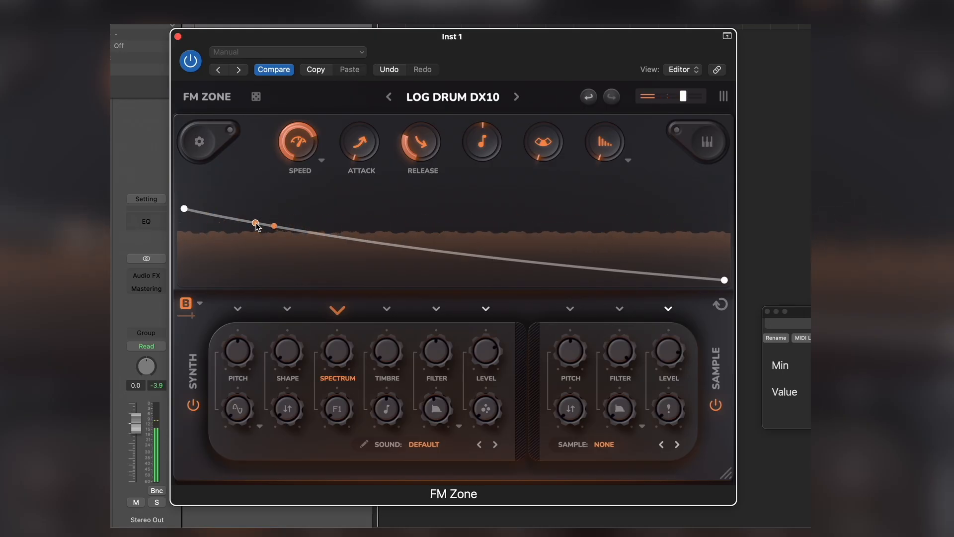
{"action": "left_click_drag", "start_coordinate": [435, 345], "coordinate": [434, 294]}
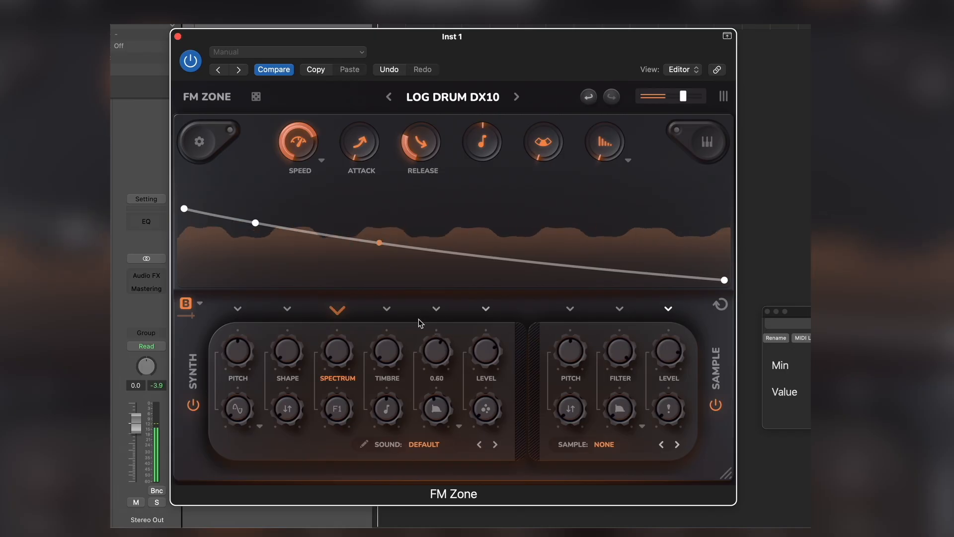
Raise the bank B Spectrum envelope's start point, compare it with bank A, and move its second point earlier.
{"action": "left_click_drag", "start_coordinate": [184, 208], "coordinate": [186, 183]}
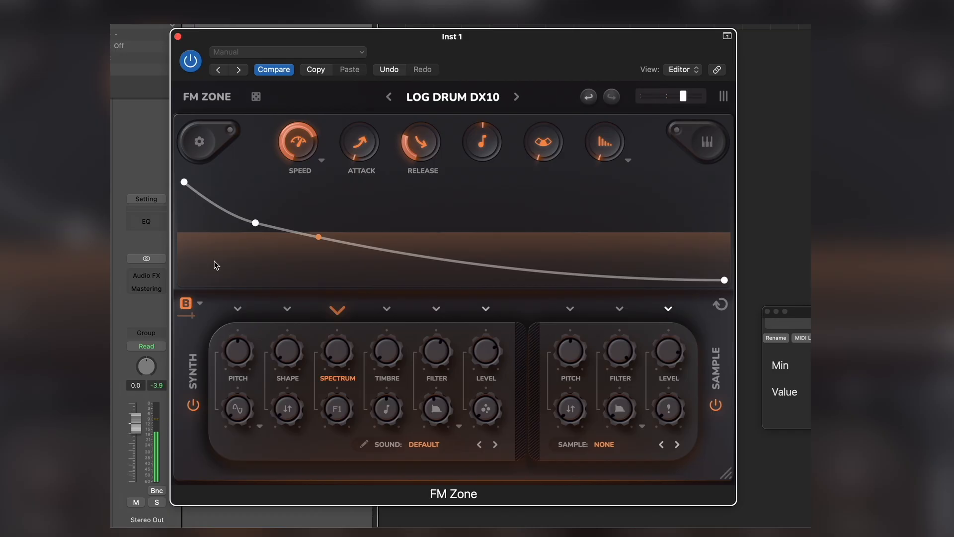
{"action": "left_click", "coordinate": [186, 306]}
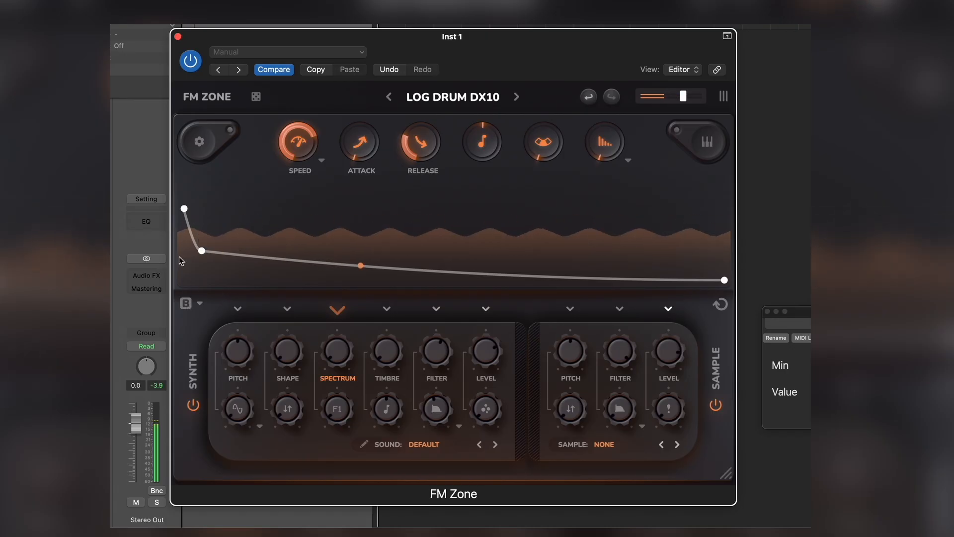
{"action": "left_click", "coordinate": [187, 307]}
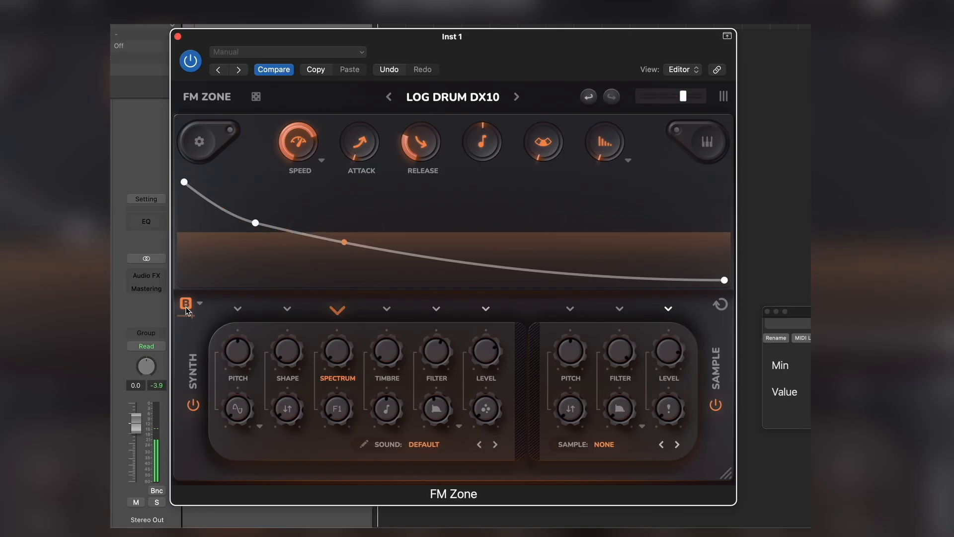
{"action": "left_click_drag", "start_coordinate": [255, 222], "coordinate": [222, 223]}
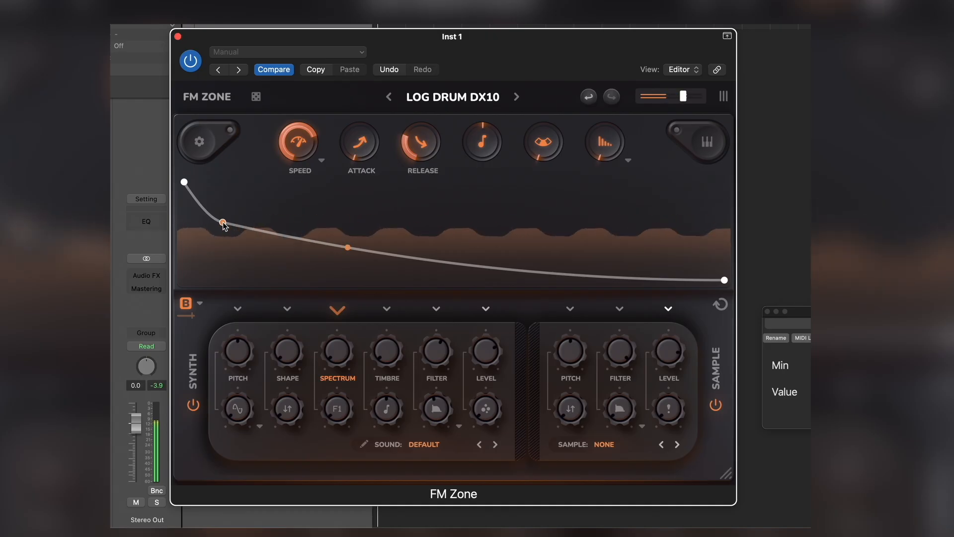
In the settings, route velocity to Env Bank at full amount and reduce Velocity To Volume, returning to the main view.
{"action": "left_click", "coordinate": [203, 145]}
{"action": "left_click", "coordinate": [607, 210]}
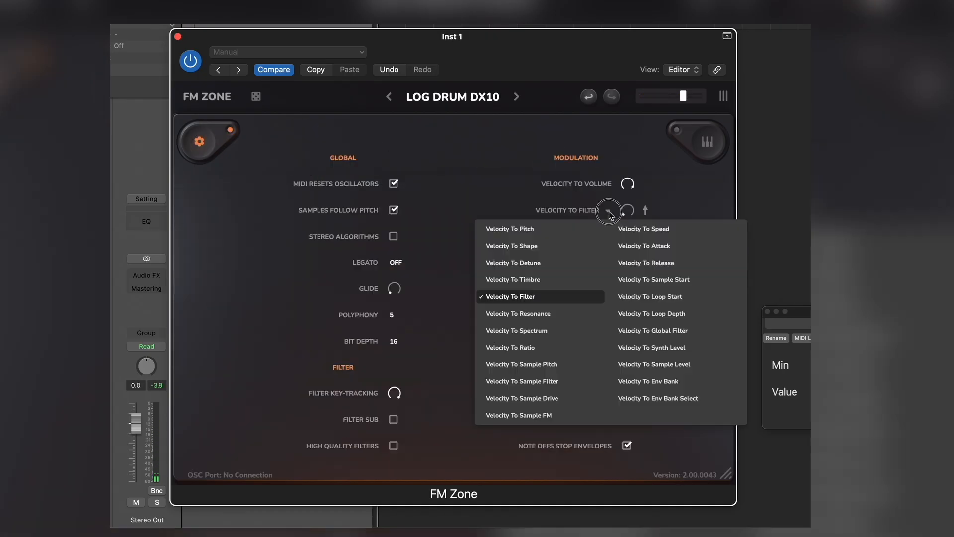
{"action": "left_click", "coordinate": [646, 381]}
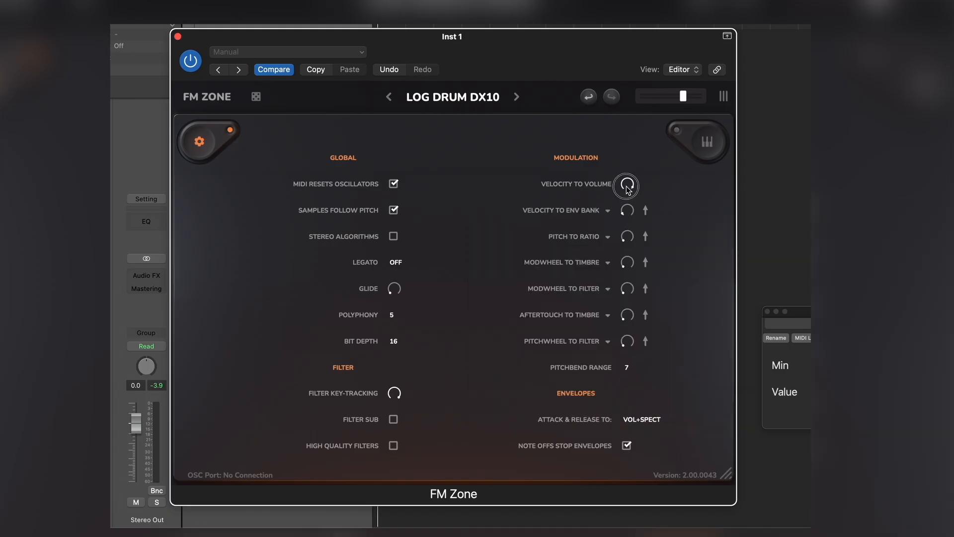
{"action": "left_click_drag", "start_coordinate": [627, 188], "coordinate": [626, 28]}
{"action": "left_click", "coordinate": [199, 143]}
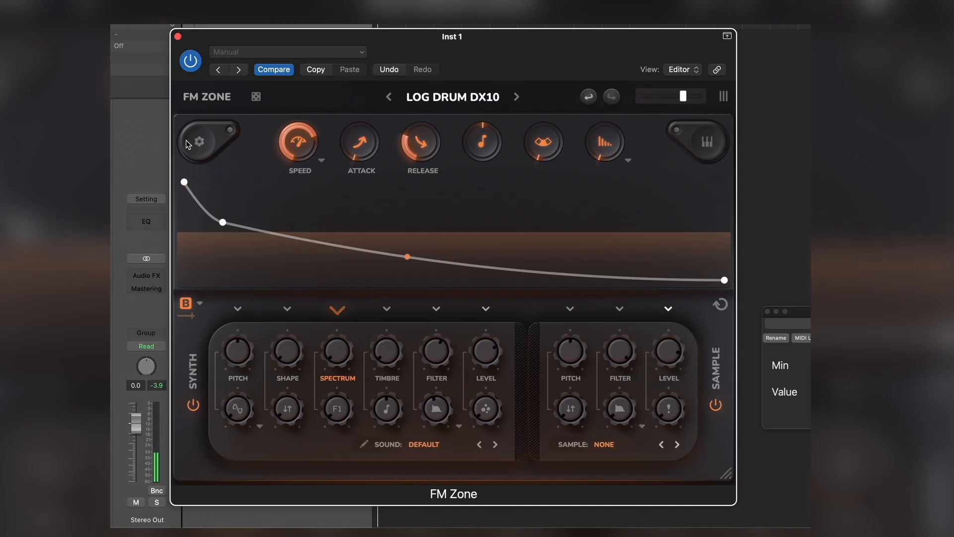
{"action": "left_click", "coordinate": [199, 142]}
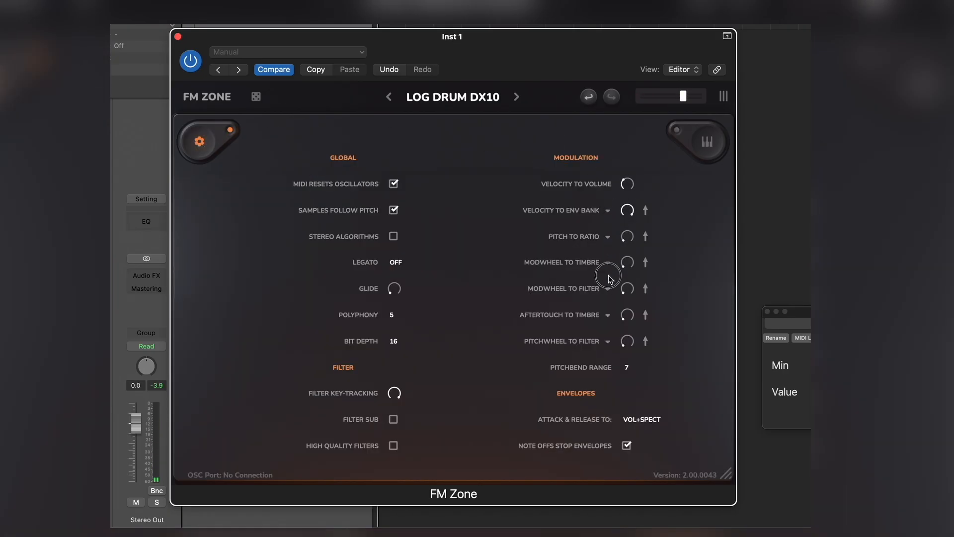
{"action": "left_click", "coordinate": [199, 142]}
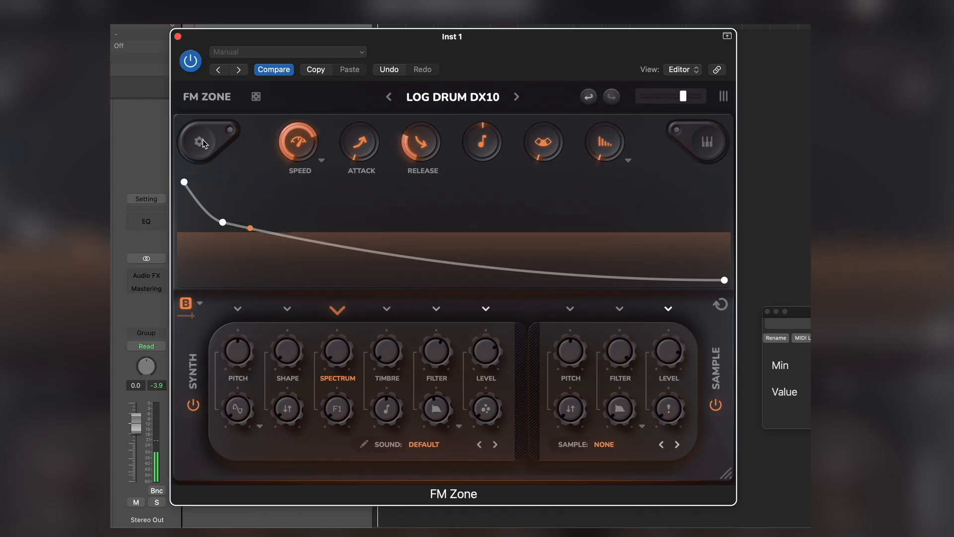
Reduce the Speed slightly and give the bank B Shape envelope a raised start point and an added low decay point.
{"action": "mouse_move", "coordinate": [439, 350]}
{"action": "left_click_drag", "start_coordinate": [306, 147], "coordinate": [304, 173]}
{"action": "left_click", "coordinate": [385, 309]}
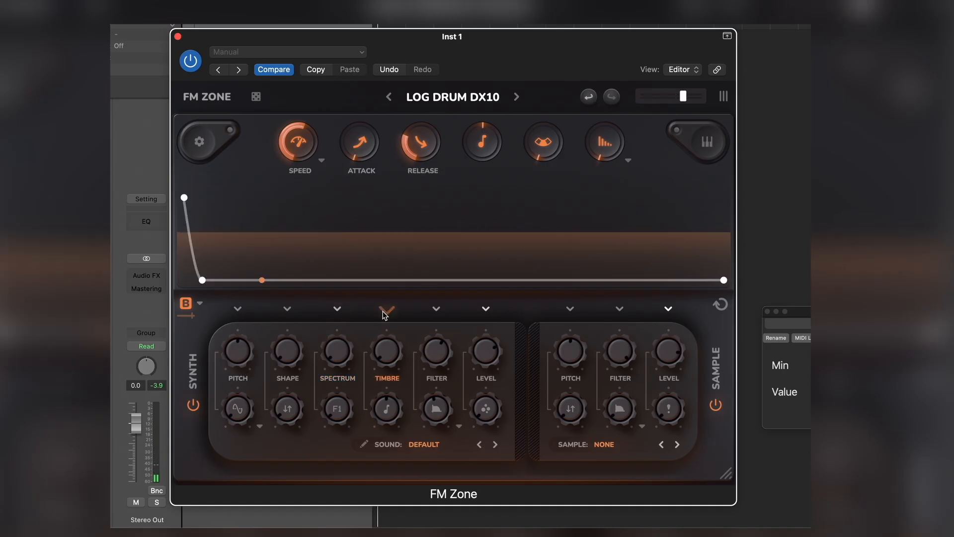
{"action": "left_click", "coordinate": [288, 309]}
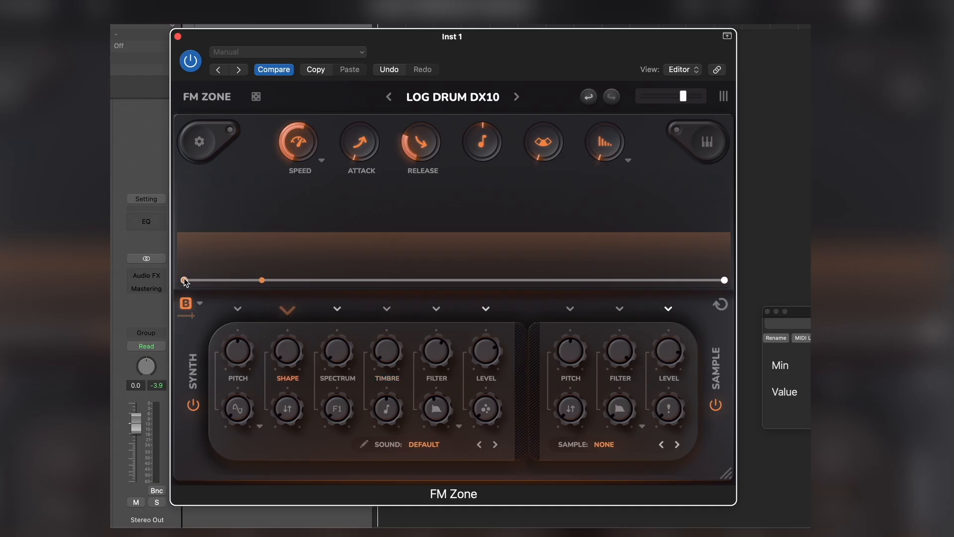
{"action": "left_click_drag", "start_coordinate": [185, 281], "coordinate": [235, 278]}
{"action": "double_click", "coordinate": [215, 263]}
{"action": "left_click_drag", "start_coordinate": [185, 252], "coordinate": [185, 227]}
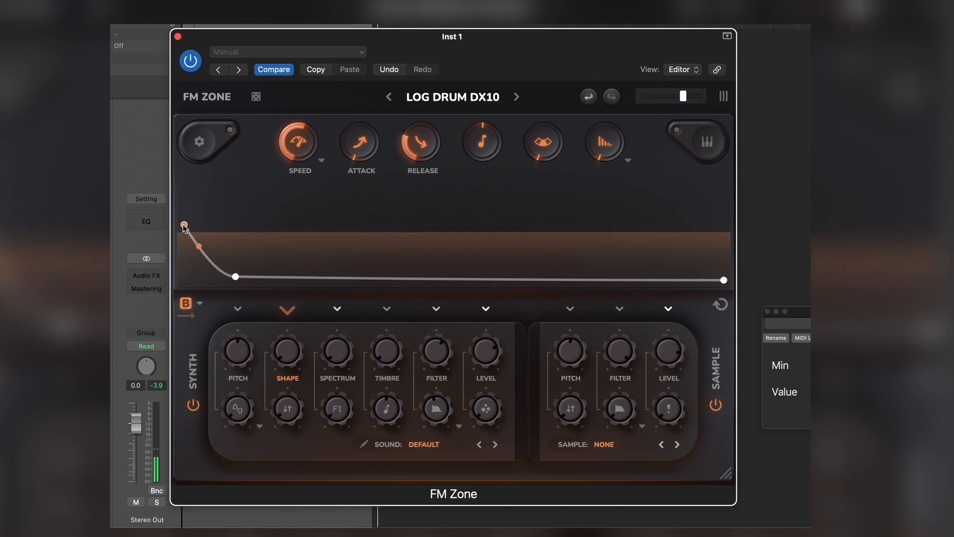
Adjust the Shape amount, then move the Shape envelope's decay point earlier down to zero and raise its start point further.
{"action": "left_click_drag", "start_coordinate": [287, 343], "coordinate": [292, 372]}
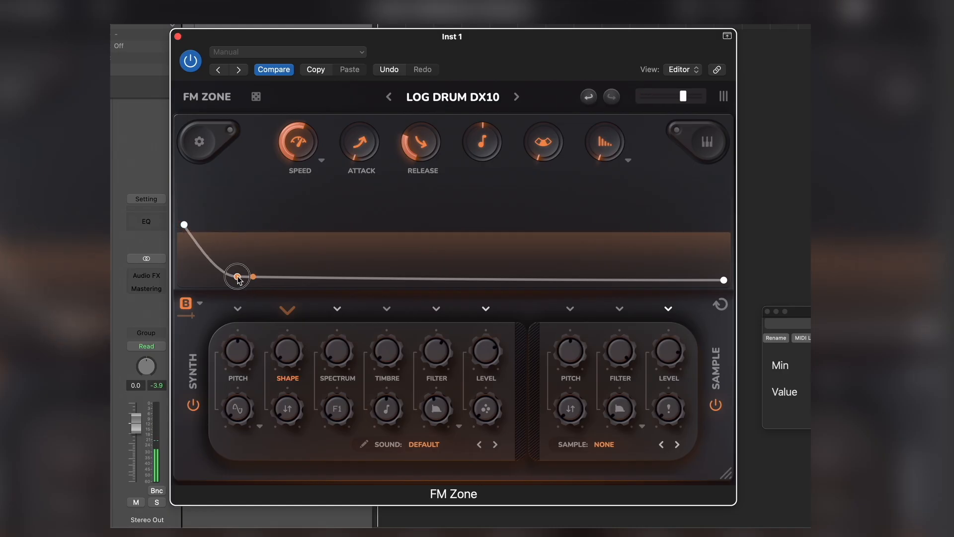
{"action": "left_click_drag", "start_coordinate": [236, 277], "coordinate": [226, 282]}
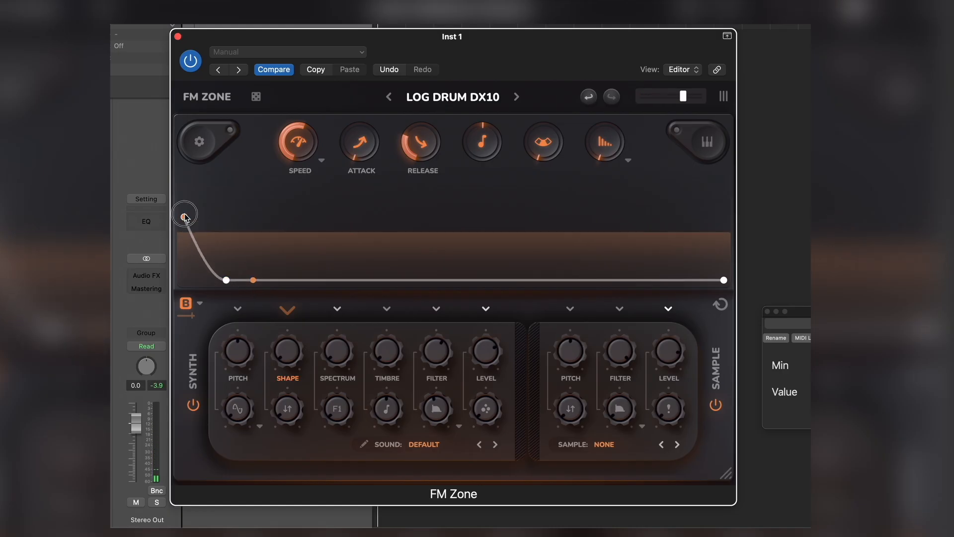
{"action": "left_click_drag", "start_coordinate": [185, 217], "coordinate": [182, 193]}
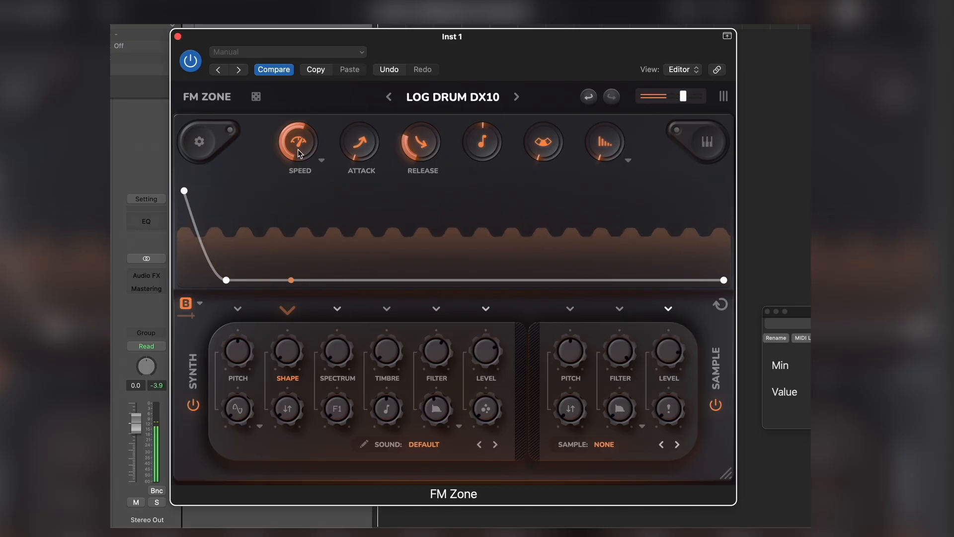
{"action": "mouse_move", "coordinate": [299, 126]}
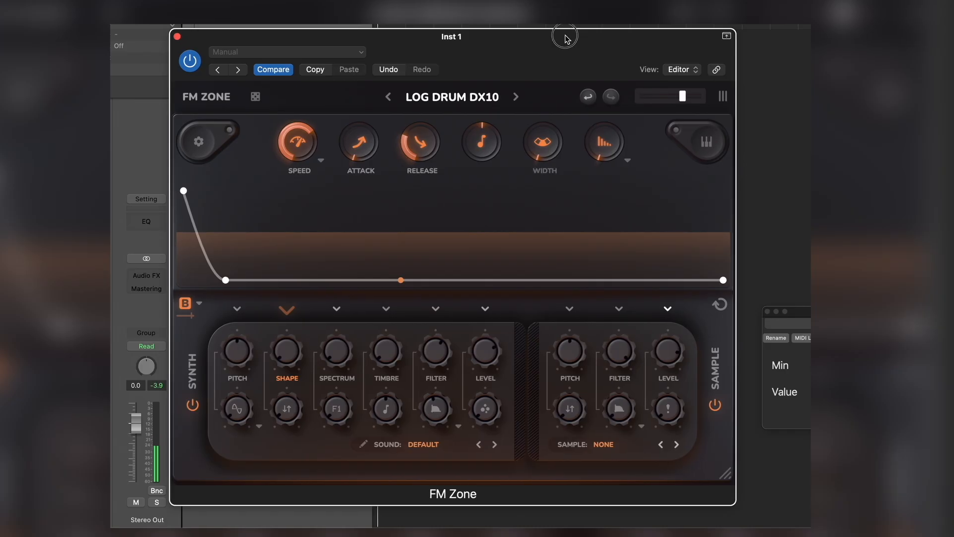
Save the preset under the name "Log Drum DX10 2 (vl)" in a subfolder of Templates.
{"action": "left_click", "coordinate": [456, 99]}
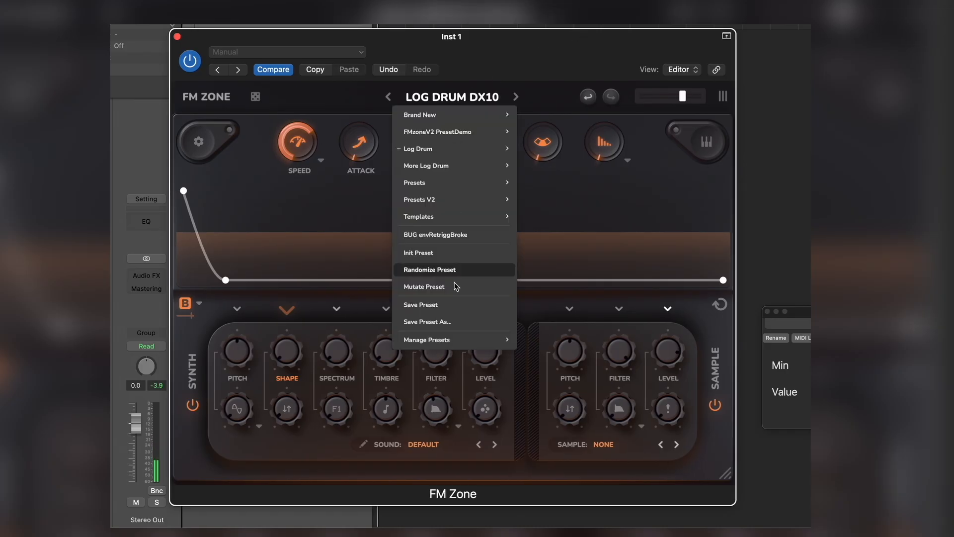
{"action": "left_click", "coordinate": [454, 322]}
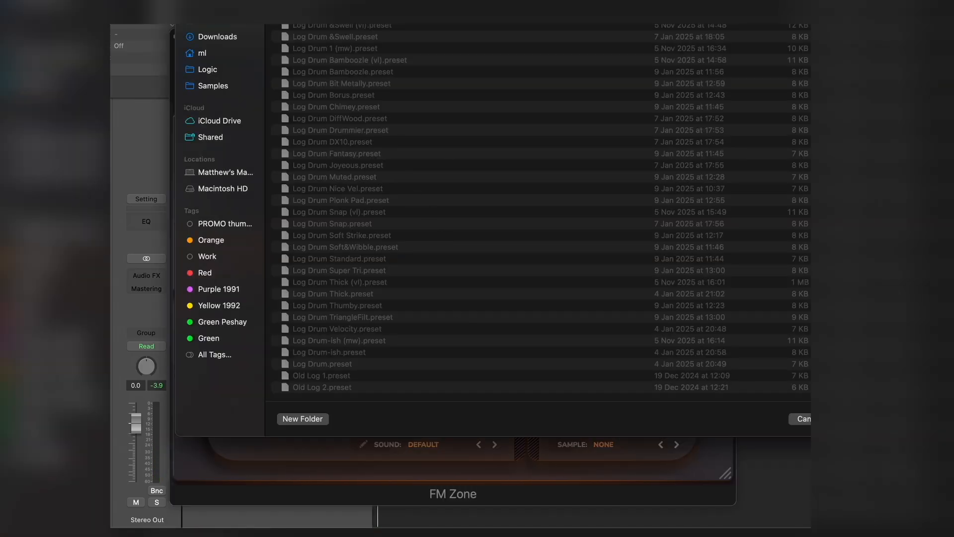
{"action": "left_click", "coordinate": [581, 10]}
{"action": "left_click", "coordinate": [547, 7]}
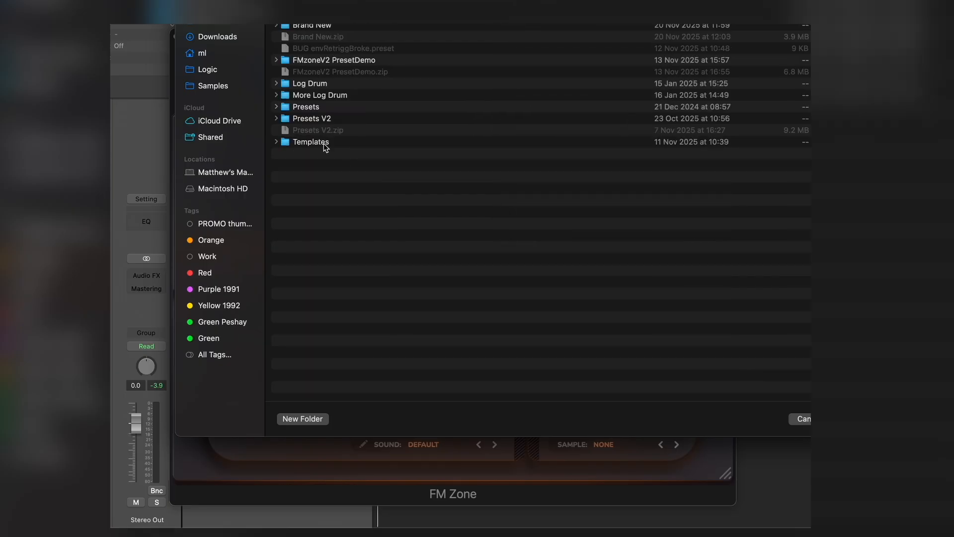
{"action": "double_click", "coordinate": [311, 142]}
{"action": "double_click", "coordinate": [303, 37]}
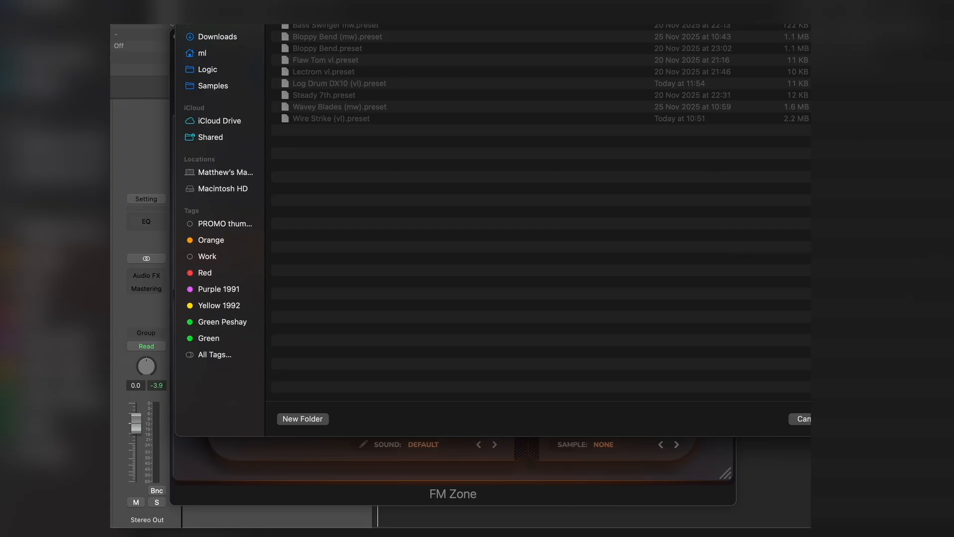
{"action": "key", "text": "Return"}
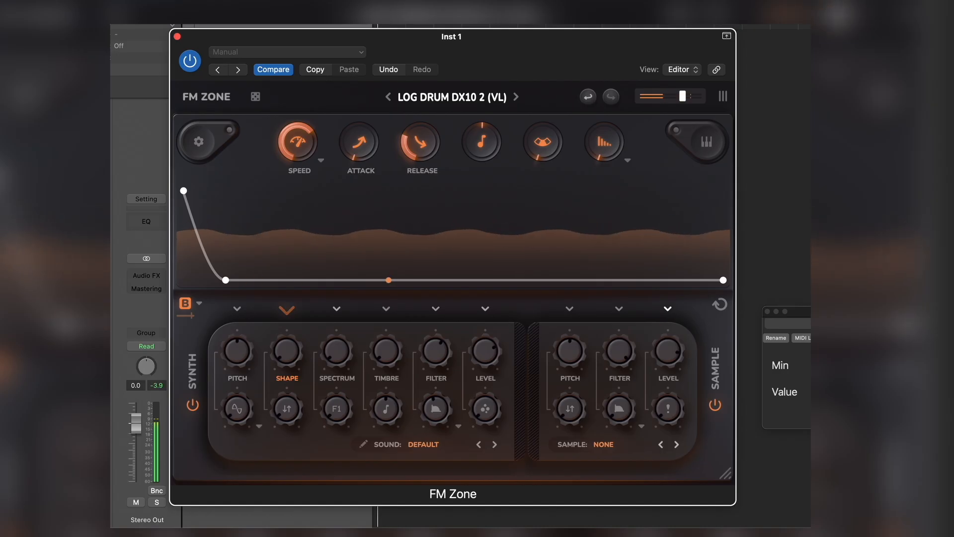
Reposition the plugin window and initialize the preset to start from the default patch.
{"action": "mouse_move", "coordinate": [551, 58]}
{"action": "left_mouse_down"}
{"action": "mouse_move", "coordinate": [574, 36]}
{"action": "mouse_move", "coordinate": [563, 60]}
{"action": "left_mouse_up"}
{"action": "left_click", "coordinate": [438, 103]}
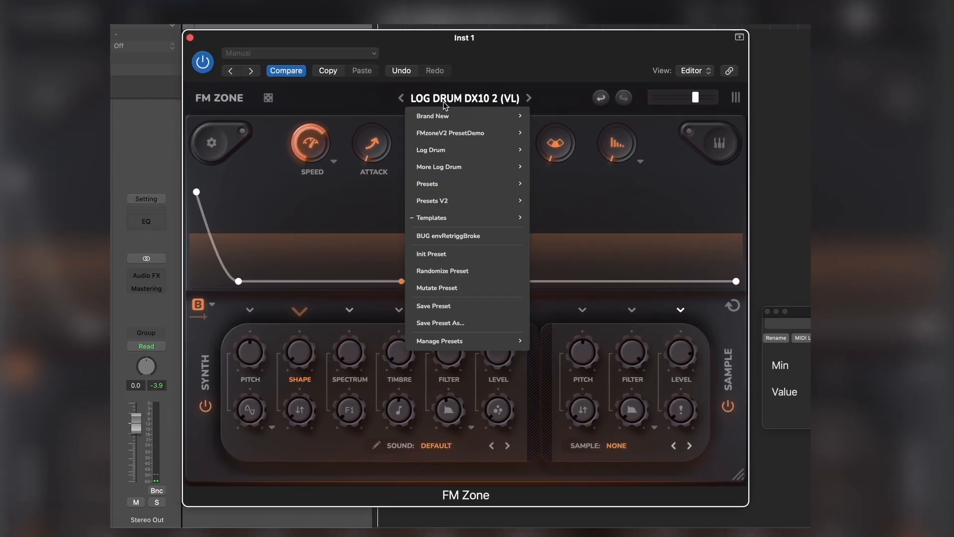
{"action": "mouse_move", "coordinate": [510, 166]}
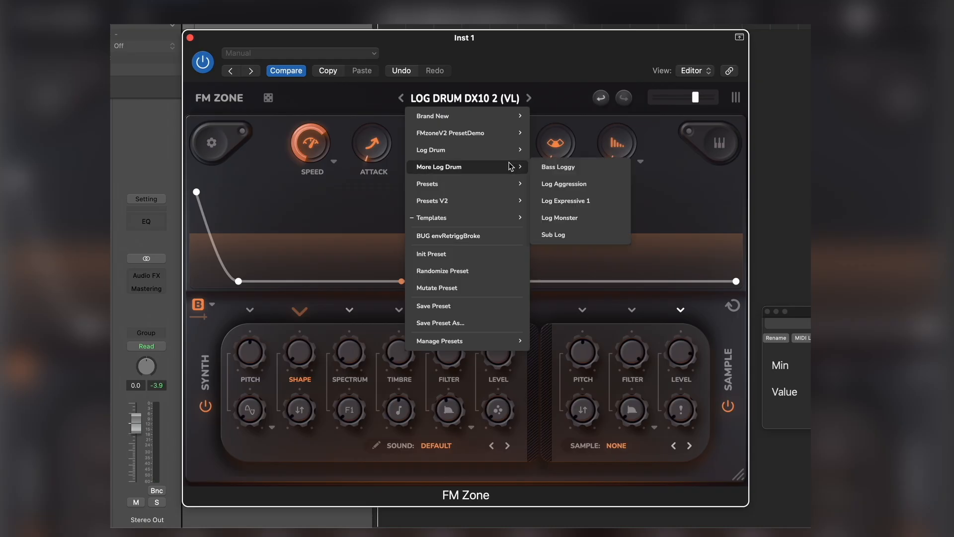
{"action": "left_click", "coordinate": [464, 254]}
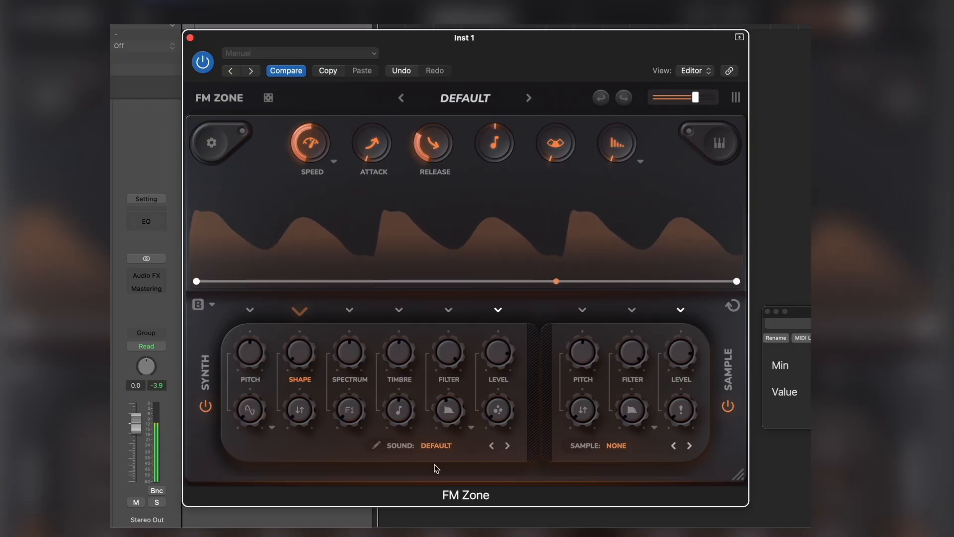
Load the Multi-Chord sound into the synth and lower the Spectrum amount.
{"action": "left_click", "coordinate": [435, 445]}
{"action": "mouse_move", "coordinate": [437, 168]}
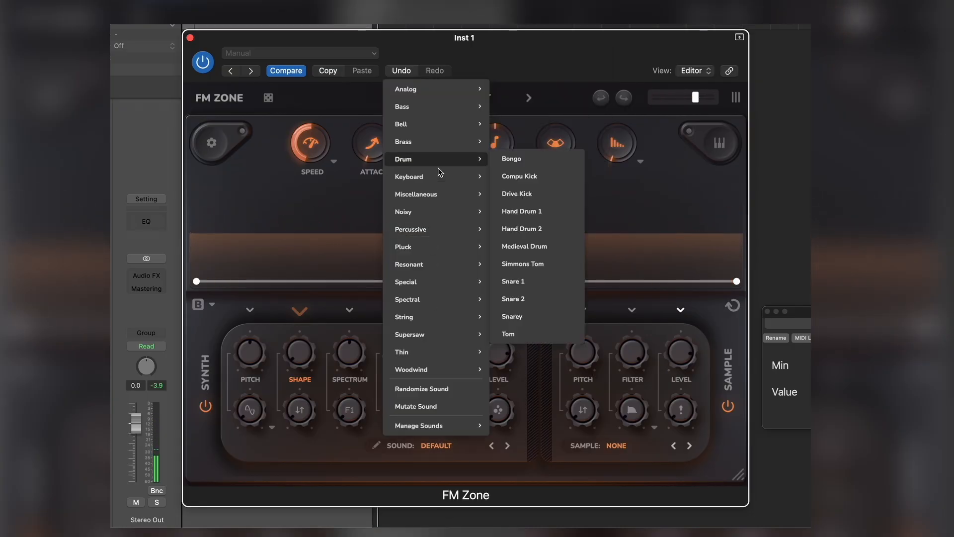
{"action": "left_click", "coordinate": [521, 366]}
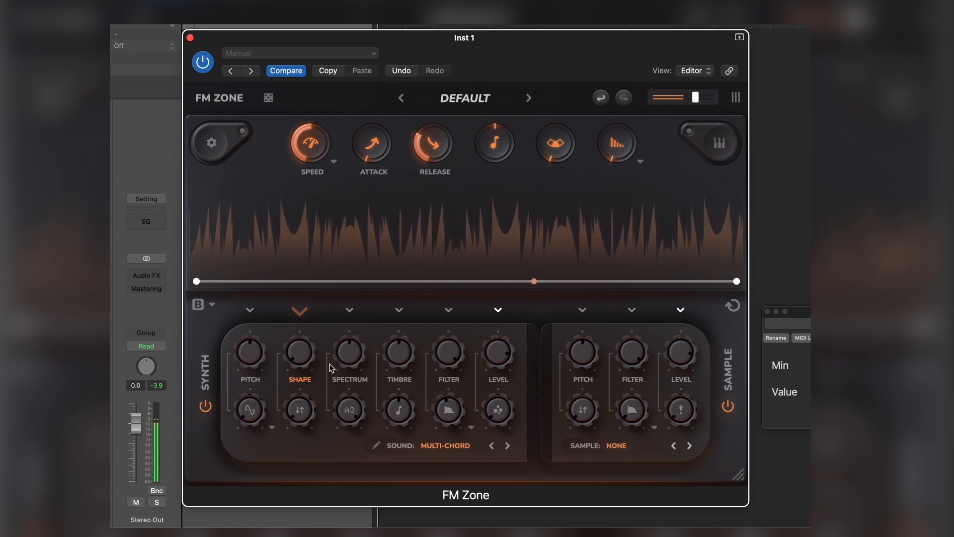
{"action": "left_click_drag", "start_coordinate": [348, 350], "coordinate": [350, 454]}
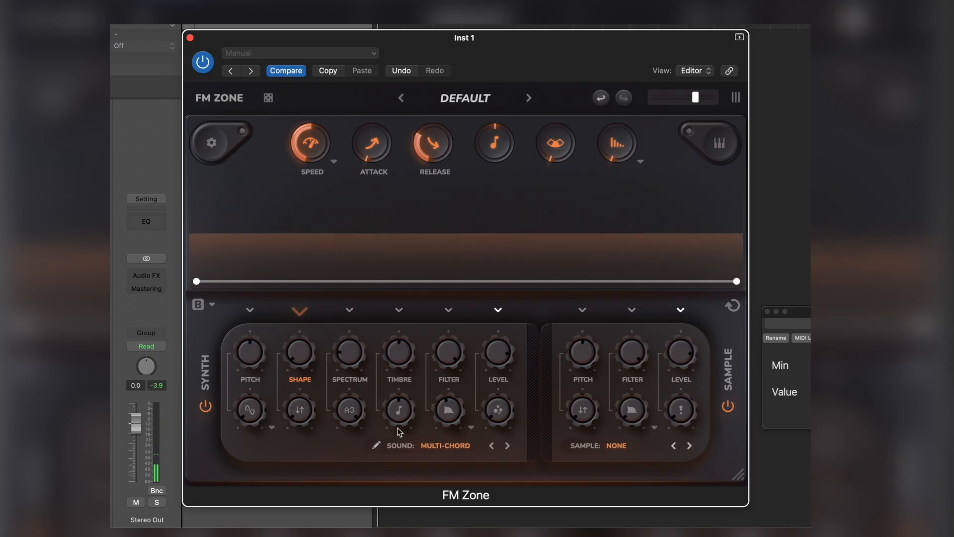
Open the Multi-Chord sound's operator editor, raise the Timbre and Spectrum amounts, and lower the synth Filter to 0.36.
{"action": "left_click", "coordinate": [534, 351]}
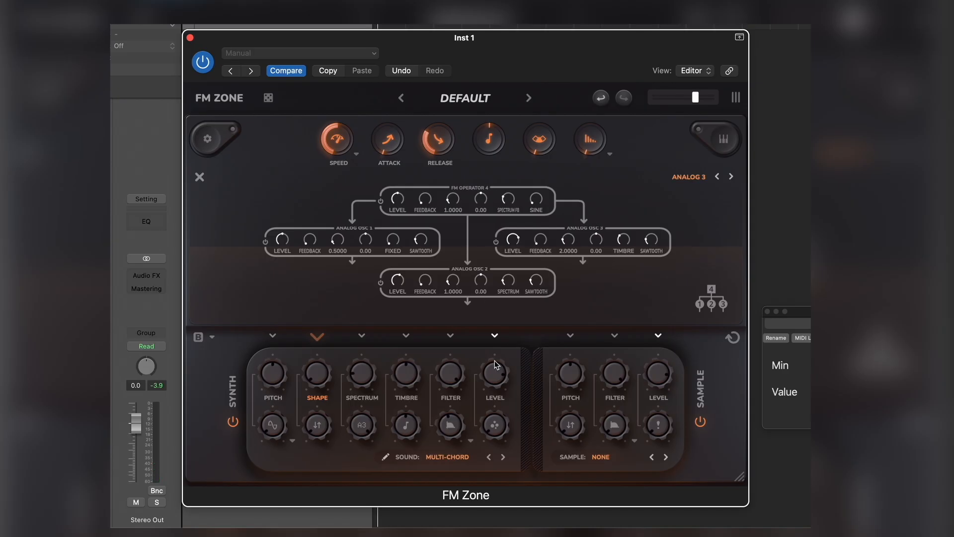
{"action": "left_click_drag", "start_coordinate": [421, 375], "coordinate": [417, 324]}
{"action": "left_click_drag", "start_coordinate": [365, 376], "coordinate": [364, 288]}
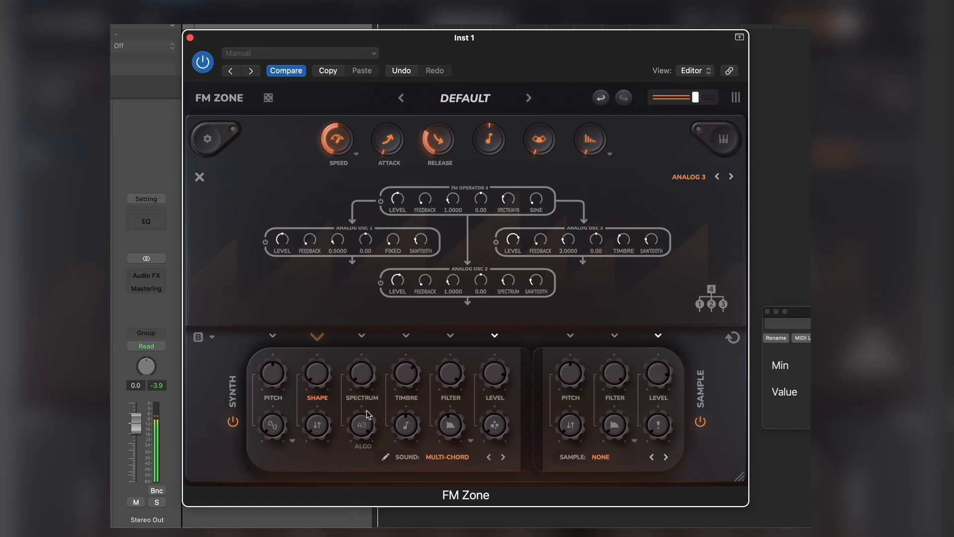
{"action": "left_click_drag", "start_coordinate": [366, 381], "coordinate": [365, 313]}
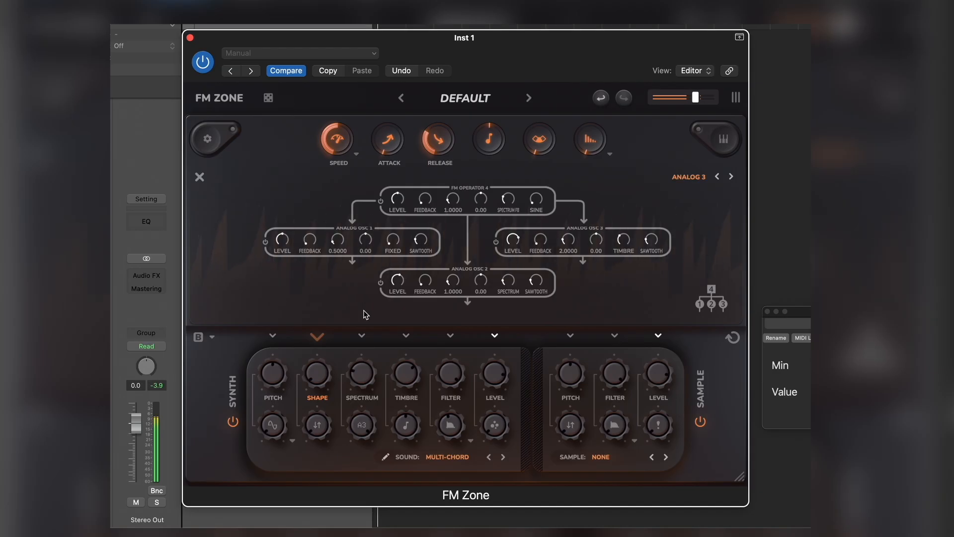
{"action": "left_click_drag", "start_coordinate": [373, 373], "coordinate": [400, 236]}
{"action": "left_click", "coordinate": [457, 368]}
{"action": "left_click_drag", "start_coordinate": [458, 370], "coordinate": [440, 464]}
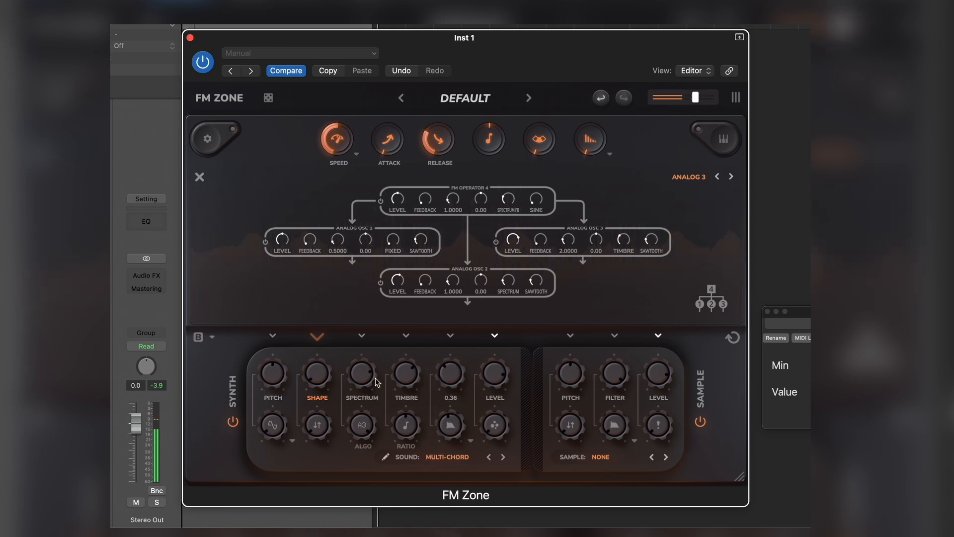
Lower the synth Spectrum to 0.25 and raise the Filter amount for the Multi-Chord sound.
{"action": "left_click_drag", "start_coordinate": [365, 371], "coordinate": [357, 512]}
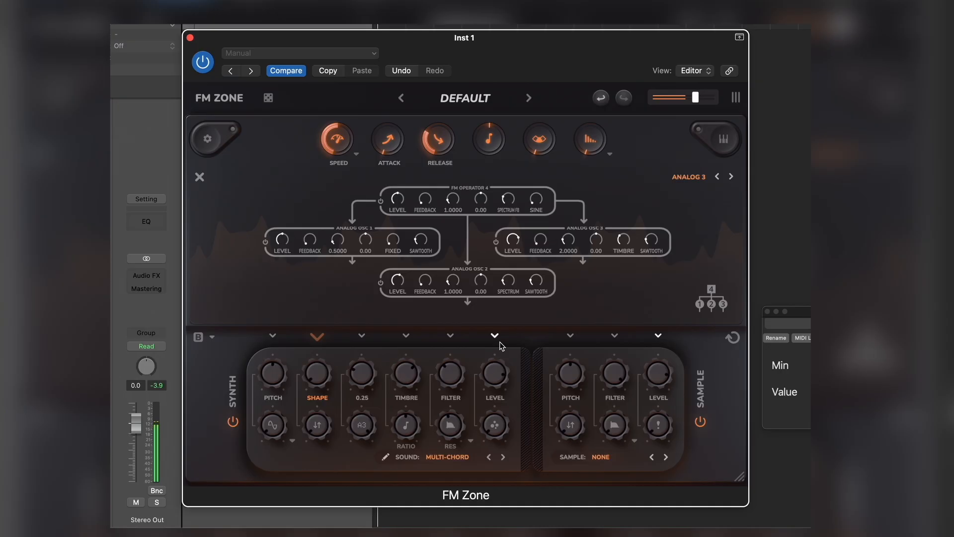
{"action": "left_click_drag", "start_coordinate": [450, 382], "coordinate": [460, 274]}
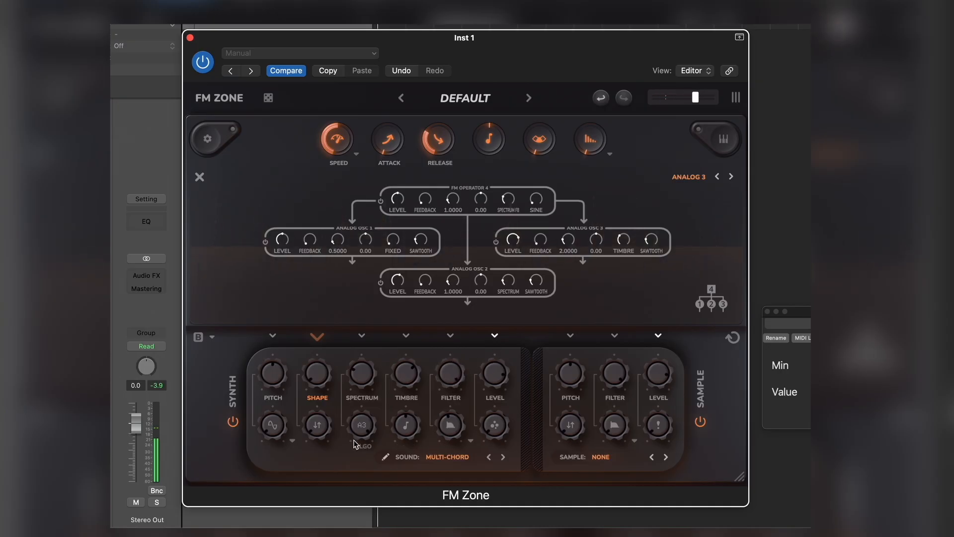
{"action": "left_click_drag", "start_coordinate": [378, 367], "coordinate": [363, 383]}
{"action": "left_click_drag", "start_coordinate": [362, 383], "coordinate": [365, 336]}
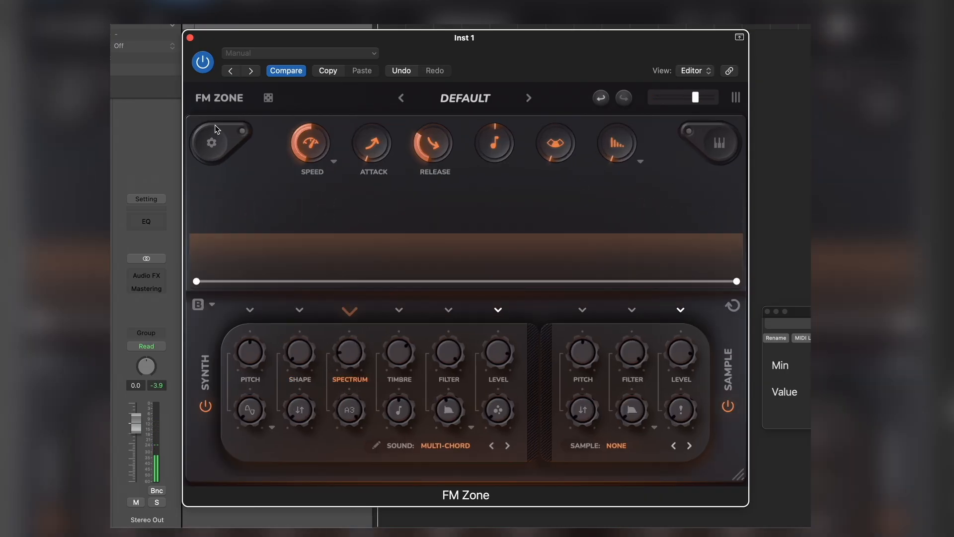
Enable looping on the Spectrum envelope and set the Speed mode to Retrigger.
{"action": "left_click", "coordinate": [215, 125]}
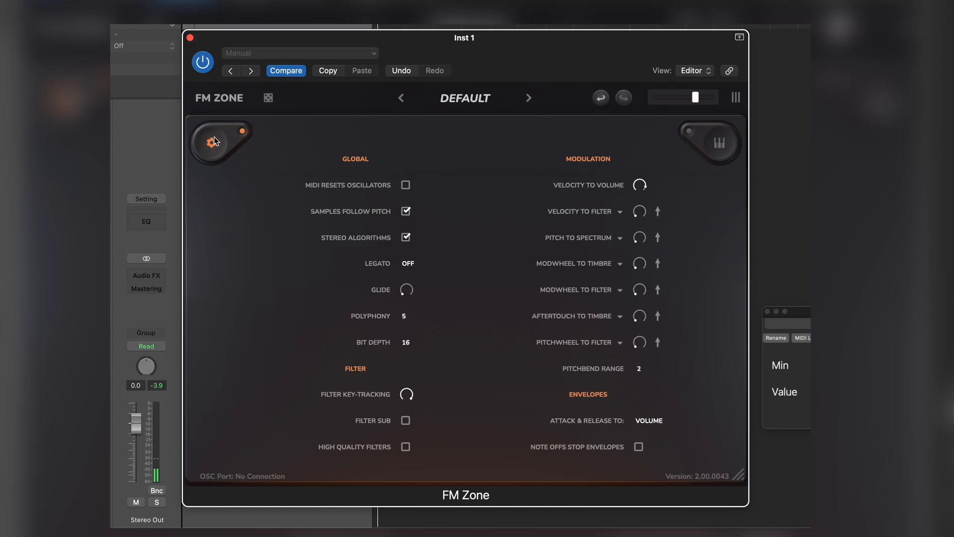
{"action": "left_click", "coordinate": [216, 140]}
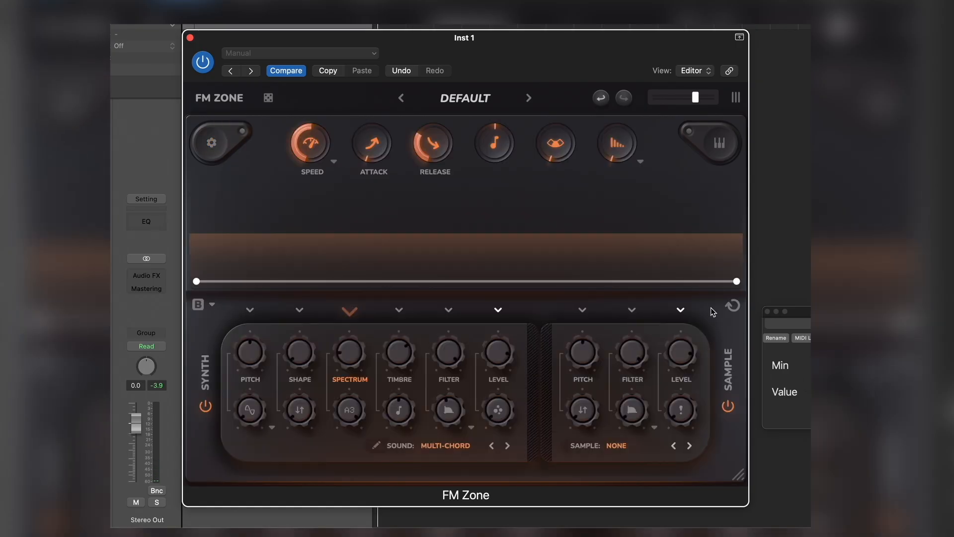
{"action": "left_click", "coordinate": [731, 307]}
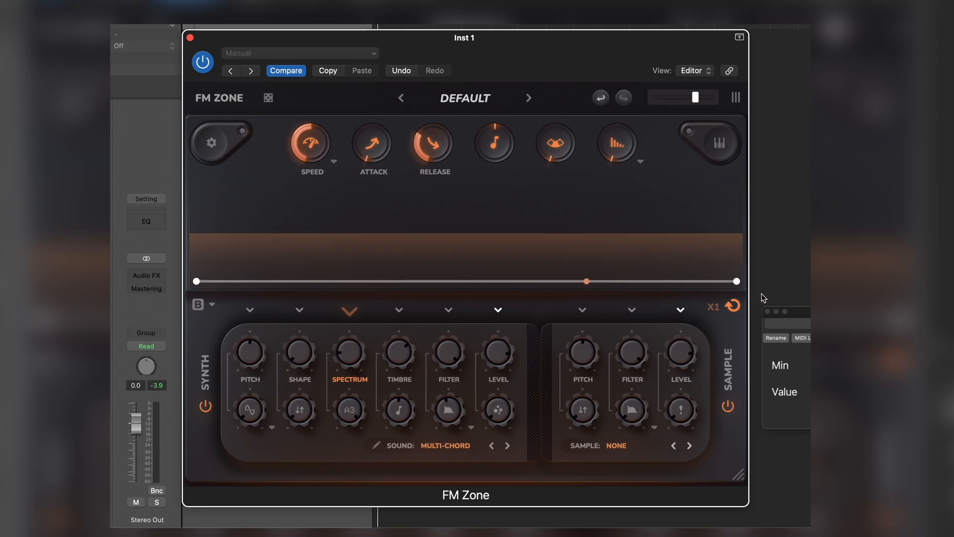
{"action": "left_click", "coordinate": [732, 306]}
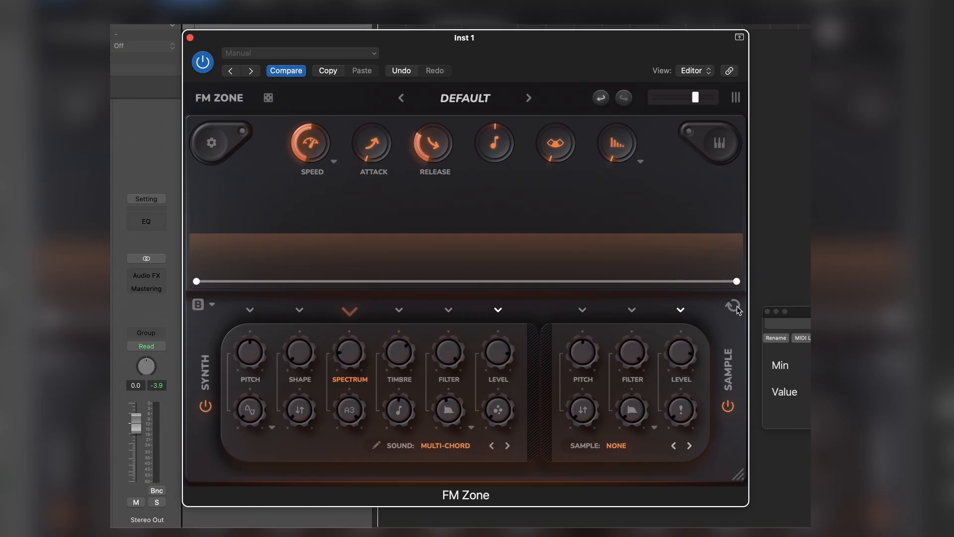
{"action": "left_click", "coordinate": [734, 306]}
{"action": "left_click", "coordinate": [334, 161]}
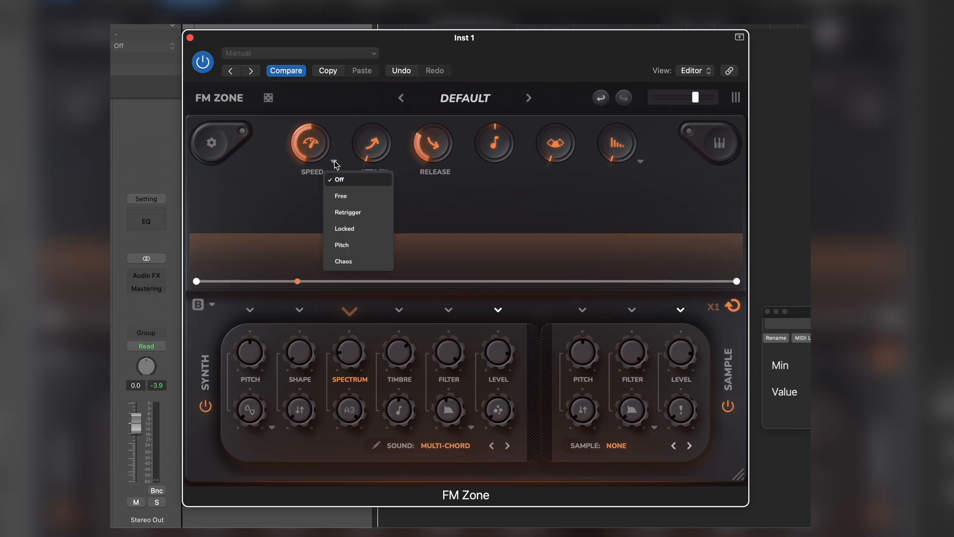
{"action": "left_click", "coordinate": [342, 213]}
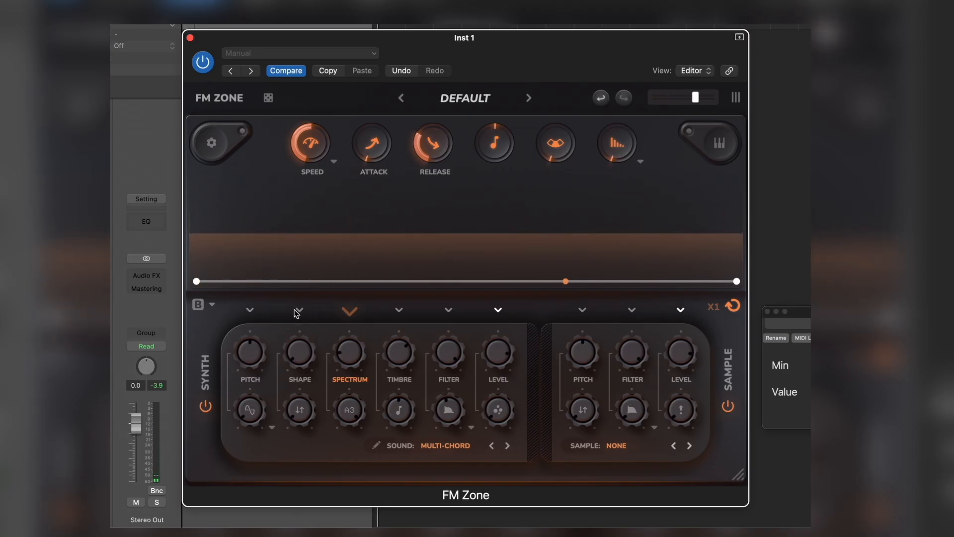
Load the stepped Half Sine Steps shape into the Spectrum envelope.
{"action": "left_click", "coordinate": [212, 305]}
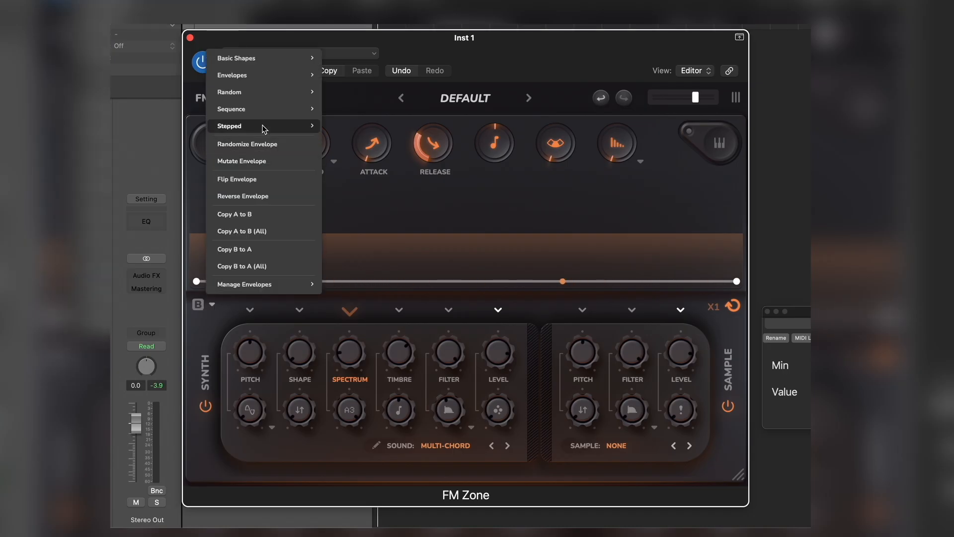
{"action": "mouse_move", "coordinate": [264, 127]}
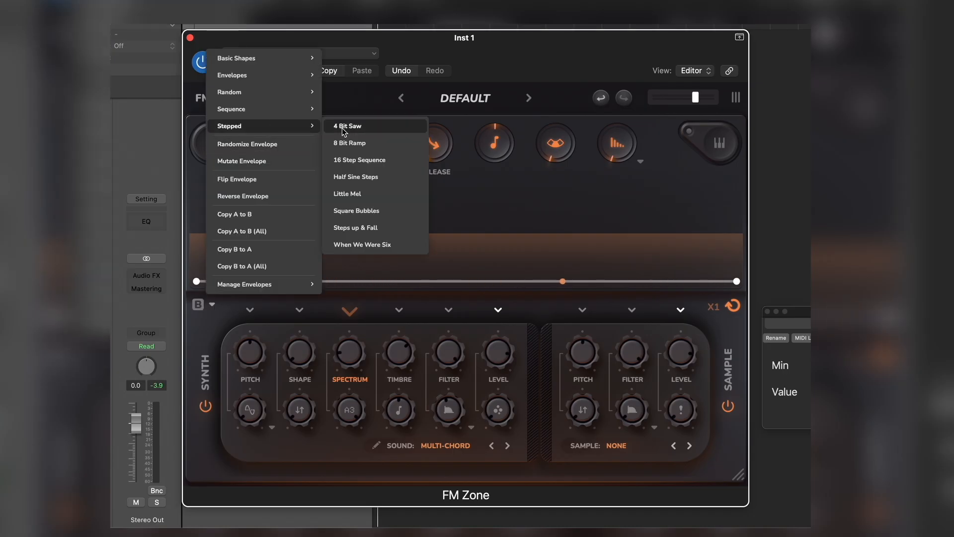
{"action": "left_click", "coordinate": [370, 180]}
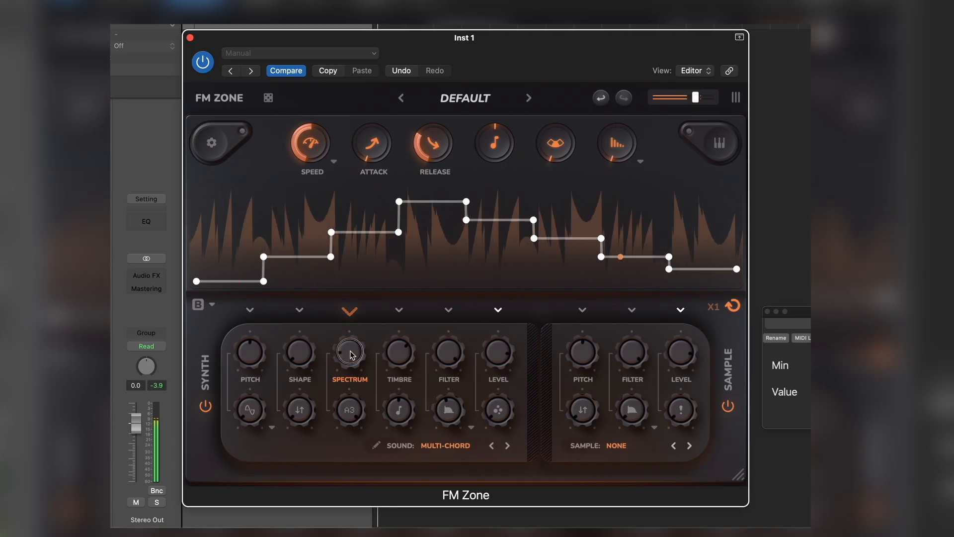
Adjust the synth Timbre, then change the filter type to SEM Style and lower the Filter amount.
{"action": "mouse_move", "coordinate": [392, 354]}
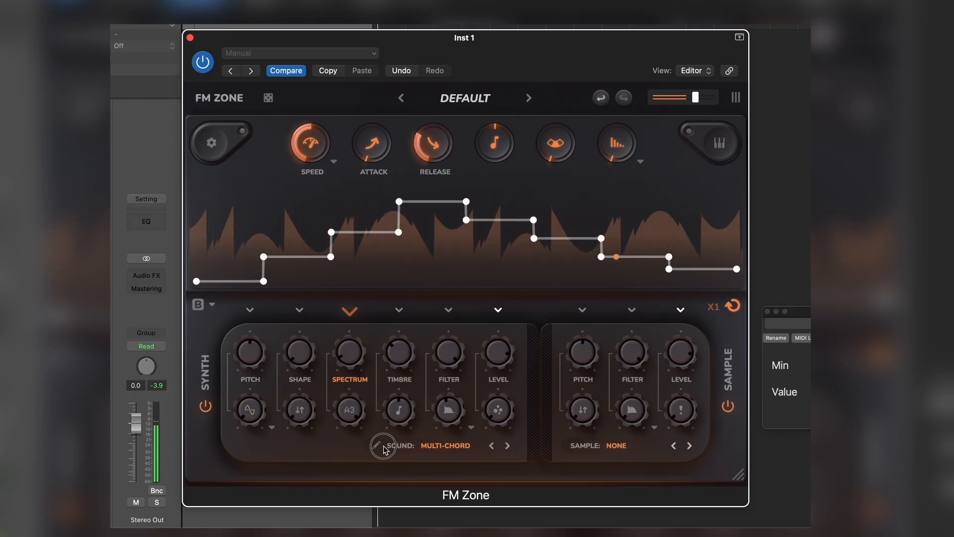
{"action": "left_click_drag", "start_coordinate": [383, 446], "coordinate": [391, 380]}
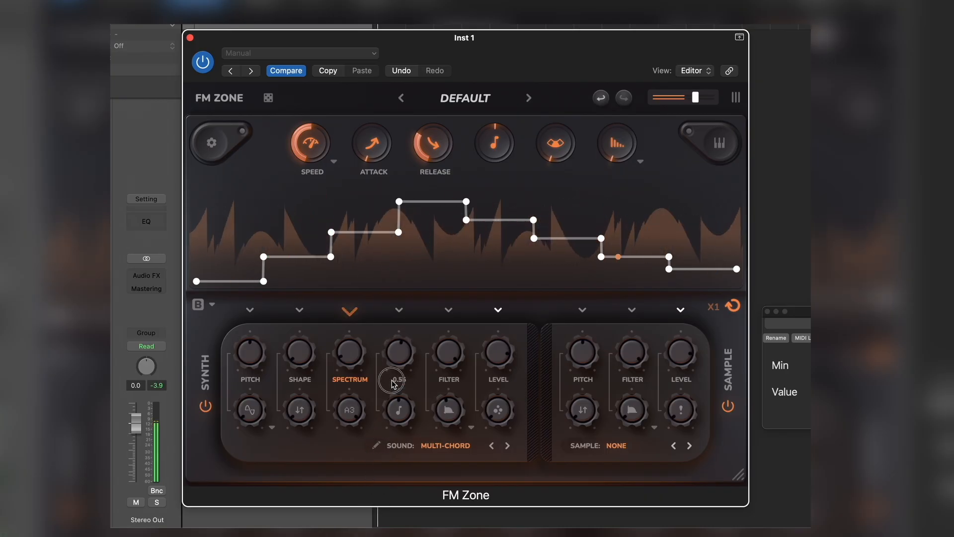
{"action": "mouse_move", "coordinate": [447, 408]}
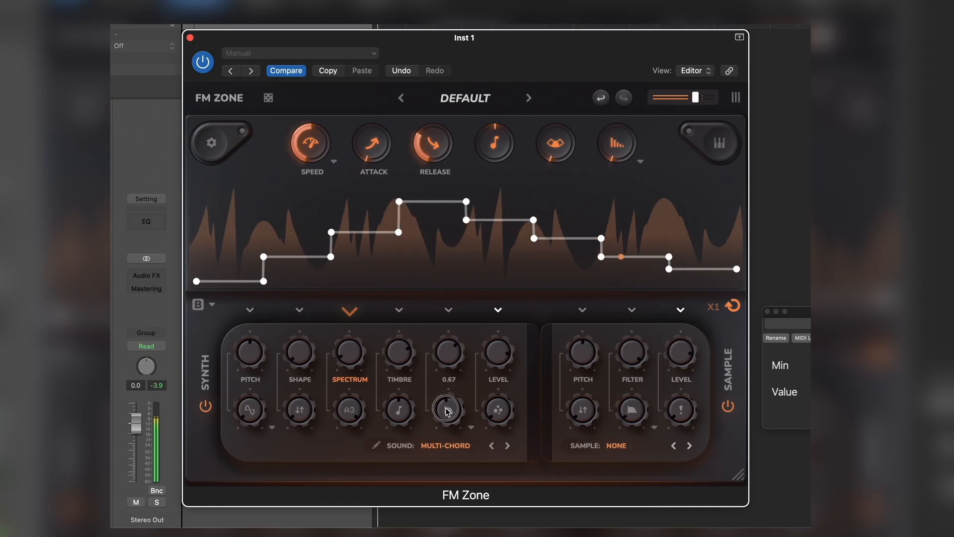
{"action": "left_click", "coordinate": [471, 427]}
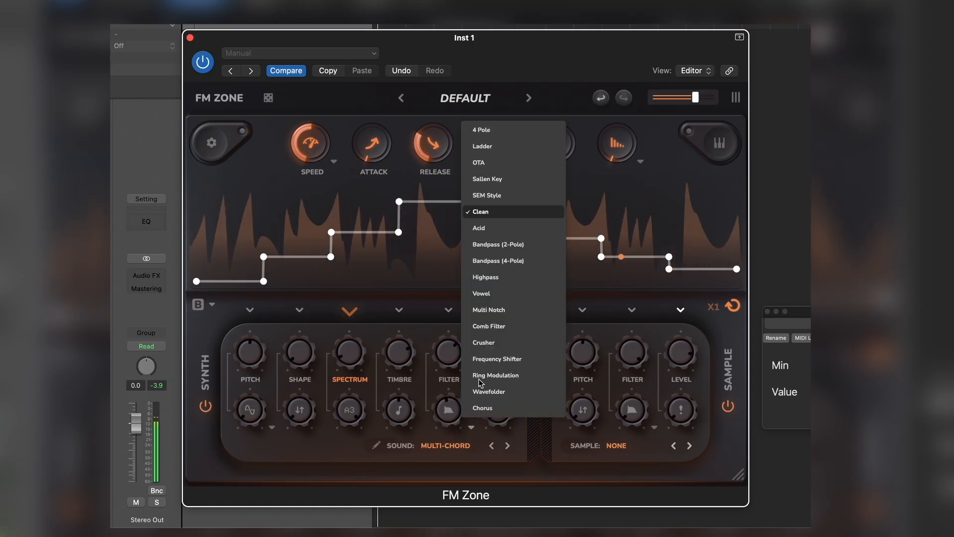
{"action": "left_click", "coordinate": [492, 196]}
{"action": "left_click_drag", "start_coordinate": [448, 353], "coordinate": [439, 380]}
Load the stepped Half Sine Steps shape into the synth Filter envelope.
{"action": "left_click", "coordinate": [447, 312]}
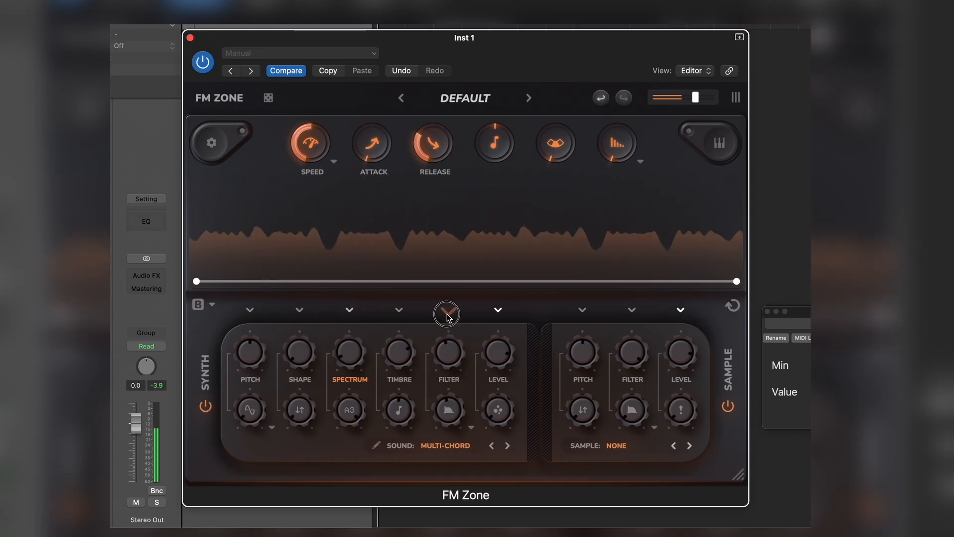
{"action": "left_click", "coordinate": [212, 304]}
{"action": "mouse_move", "coordinate": [277, 124]}
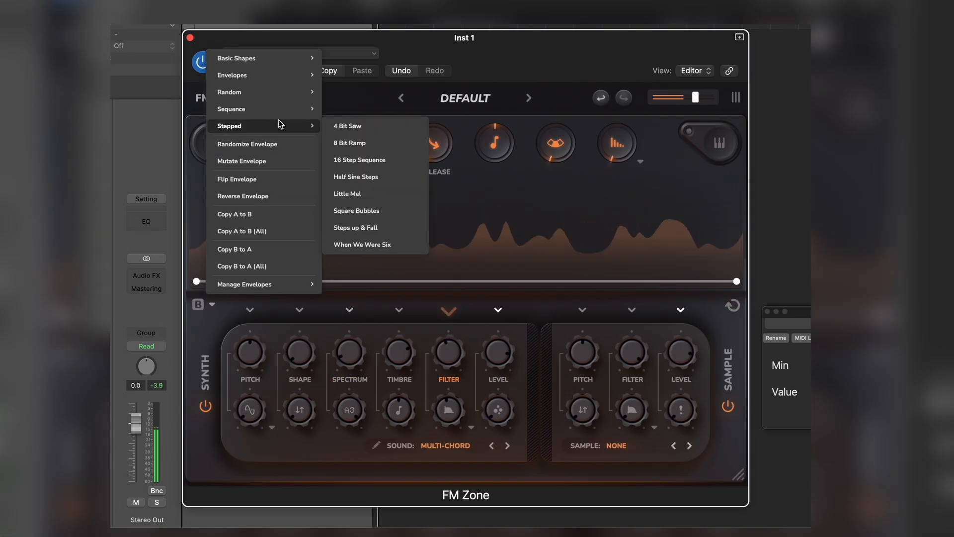
{"action": "left_click", "coordinate": [353, 177]}
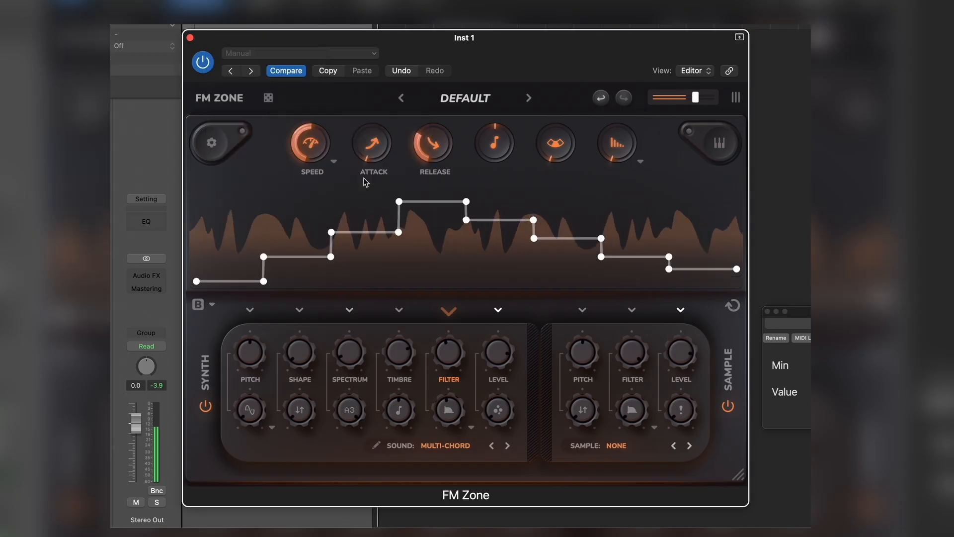
Flip the synth Filter envelope and loop it at a rate of X2.
{"action": "left_click", "coordinate": [211, 304]}
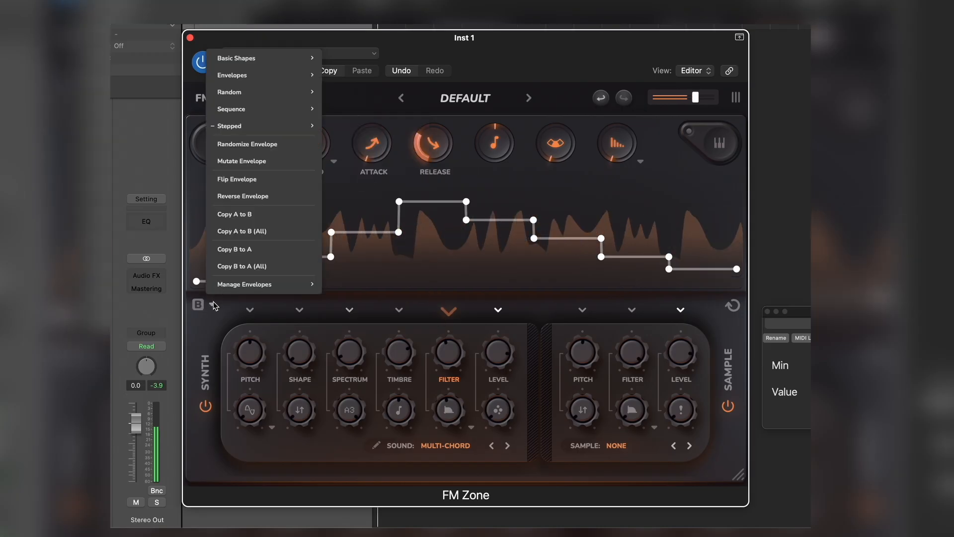
{"action": "mouse_move", "coordinate": [262, 283]}
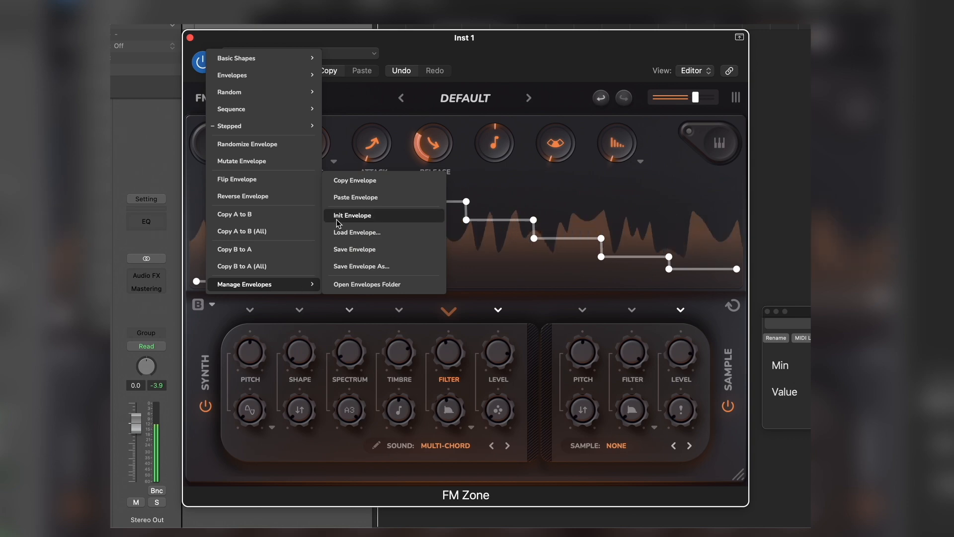
{"action": "left_click", "coordinate": [256, 184]}
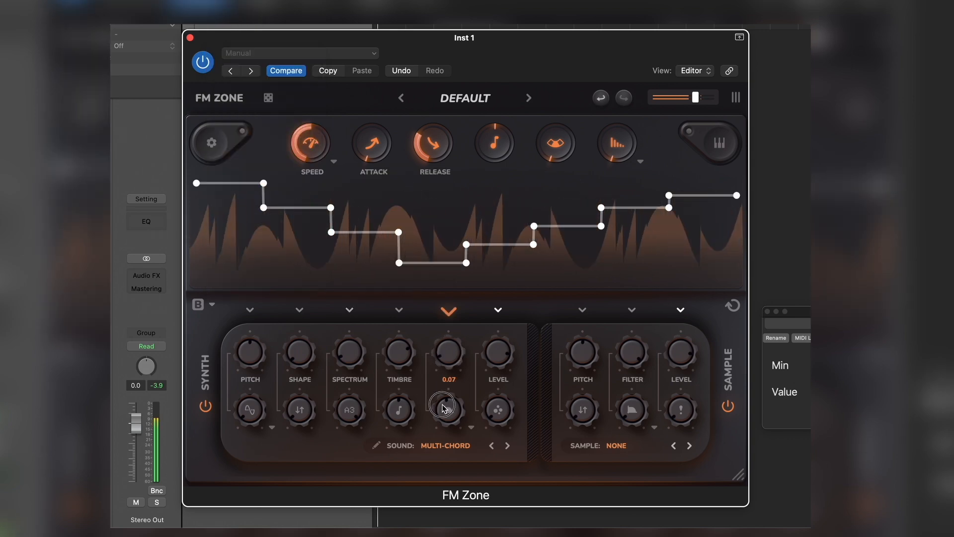
{"action": "left_click", "coordinate": [736, 307]}
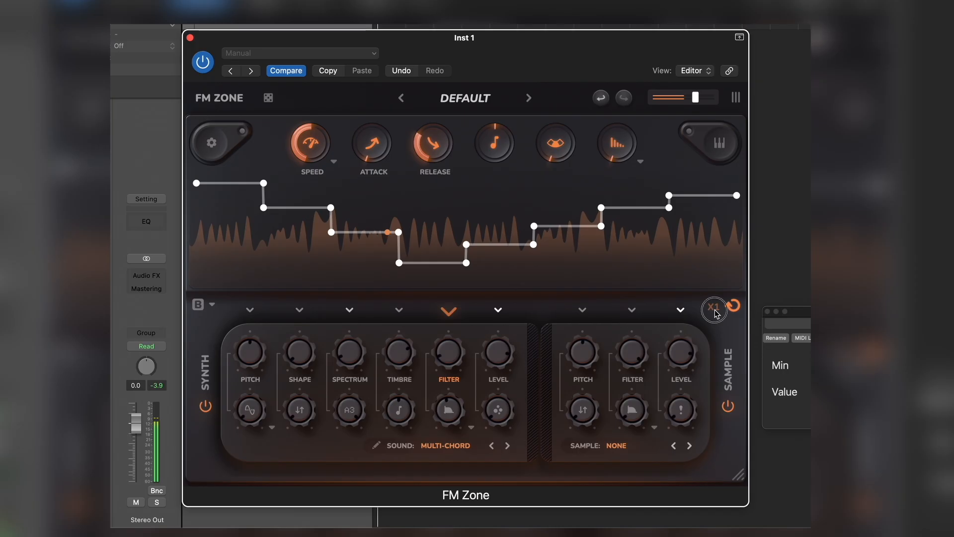
{"action": "left_click_drag", "start_coordinate": [713, 307], "coordinate": [714, 290]}
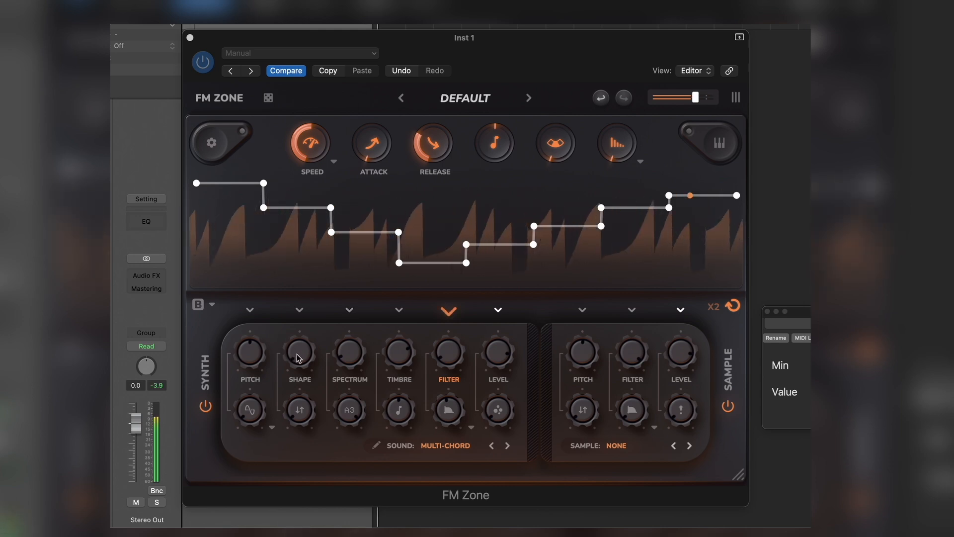
Try low and high synth Shape amounts, including 0.90, and leave Shape raised.
{"action": "left_click_drag", "start_coordinate": [298, 357], "coordinate": [298, 342]}
{"action": "mouse_move", "coordinate": [300, 309]}
{"action": "left_mouse_down"}
{"action": "mouse_move", "coordinate": [296, 283]}
{"action": "mouse_move", "coordinate": [295, 306]}
{"action": "left_mouse_up"}
{"action": "left_click_drag", "start_coordinate": [298, 352], "coordinate": [307, 278]}
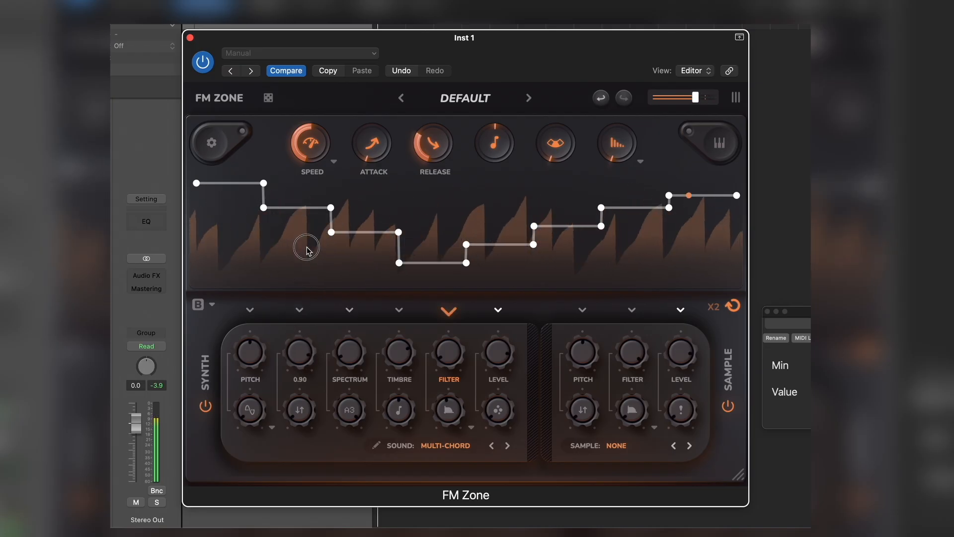
{"action": "left_click_drag", "start_coordinate": [305, 268], "coordinate": [312, 390]}
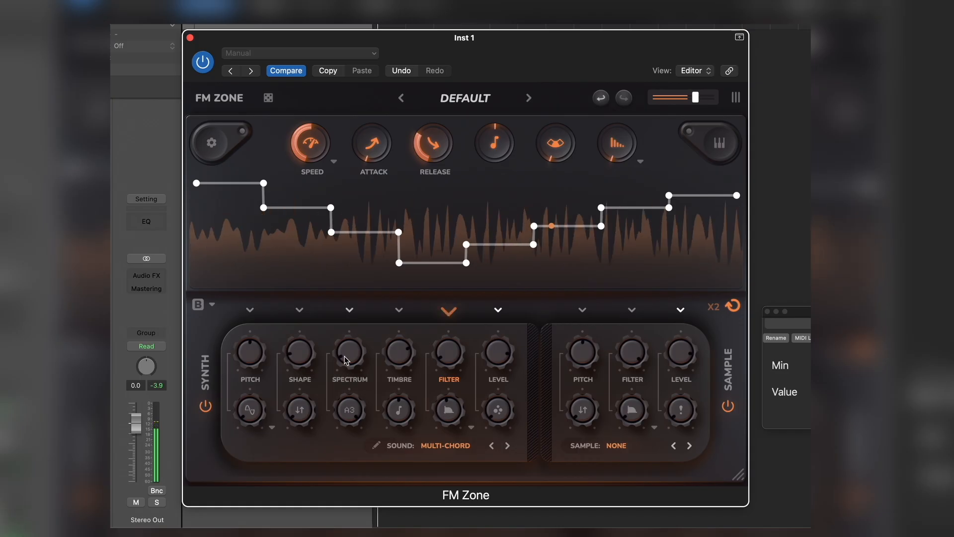
{"action": "left_click_drag", "start_coordinate": [309, 358], "coordinate": [304, 263]}
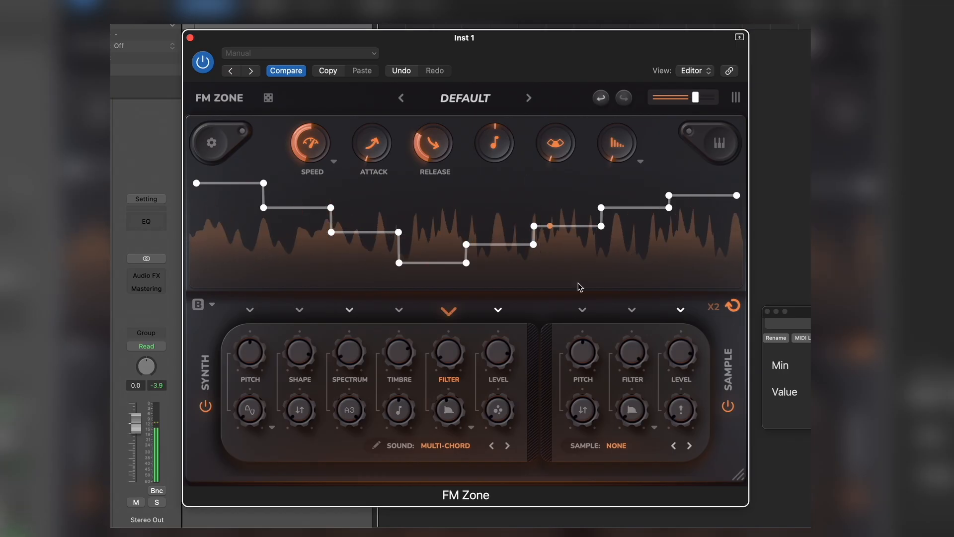
Set the Spectrum envelope's loop rate to X4 and raise the Width effect.
{"action": "left_click", "coordinate": [400, 312]}
{"action": "left_click", "coordinate": [359, 312]}
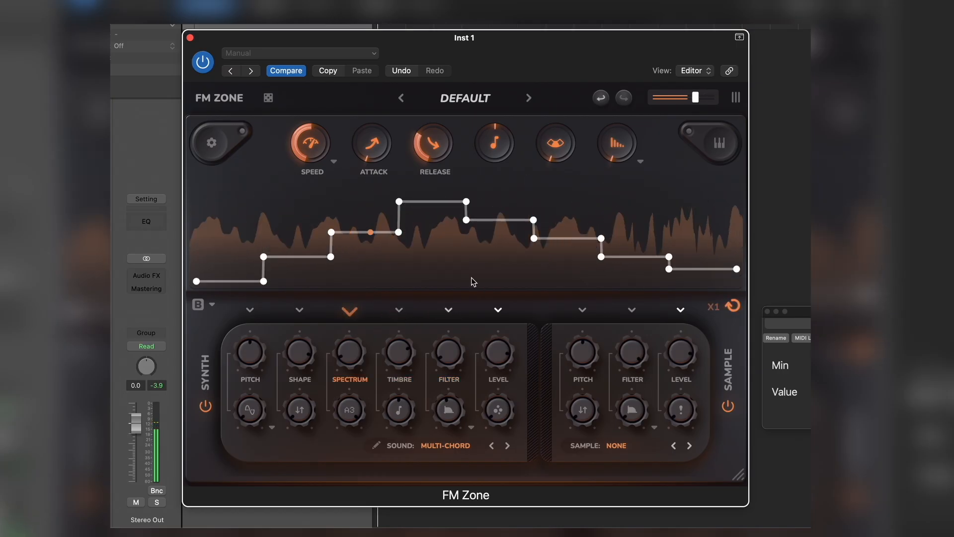
{"action": "left_click_drag", "start_coordinate": [718, 290], "coordinate": [717, 285]}
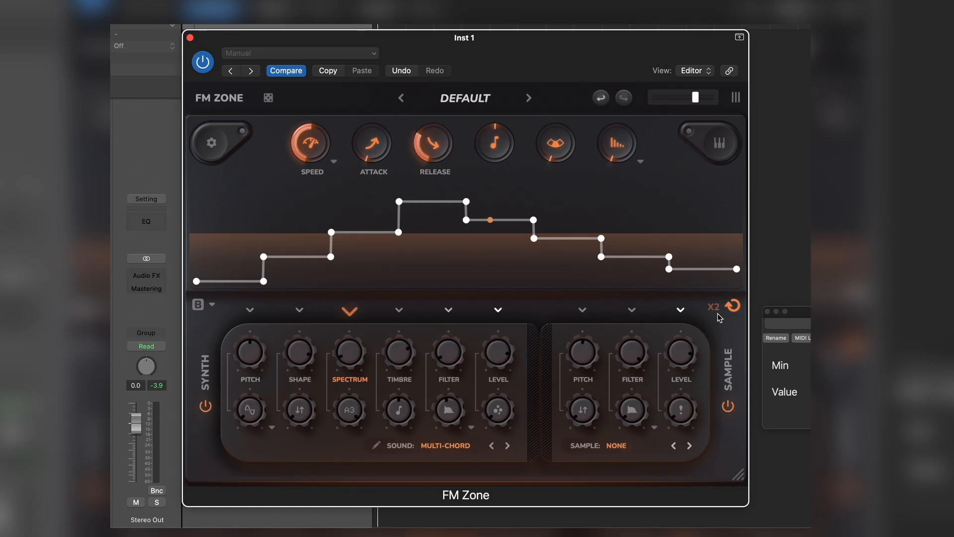
{"action": "left_click_drag", "start_coordinate": [718, 311], "coordinate": [718, 271]}
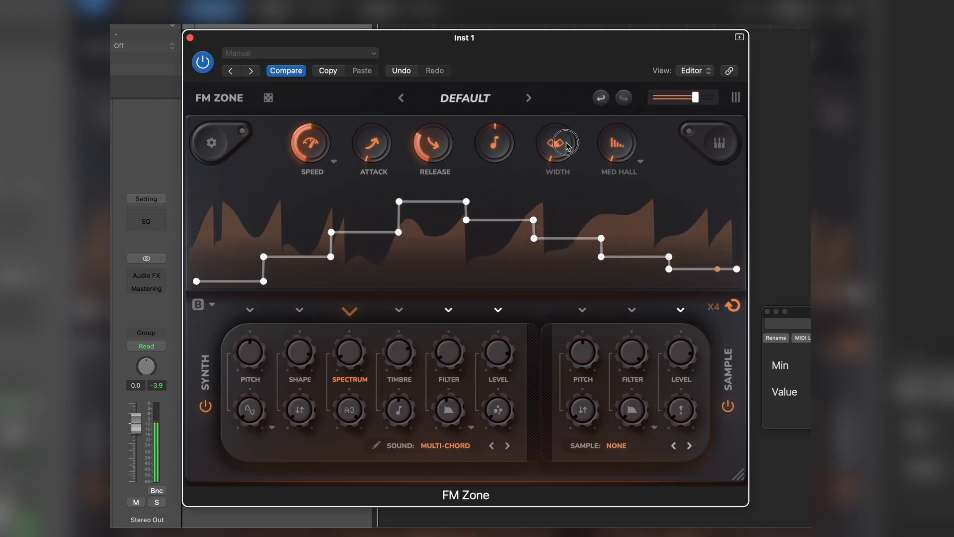
{"action": "left_click_drag", "start_coordinate": [555, 145], "coordinate": [571, 64]}
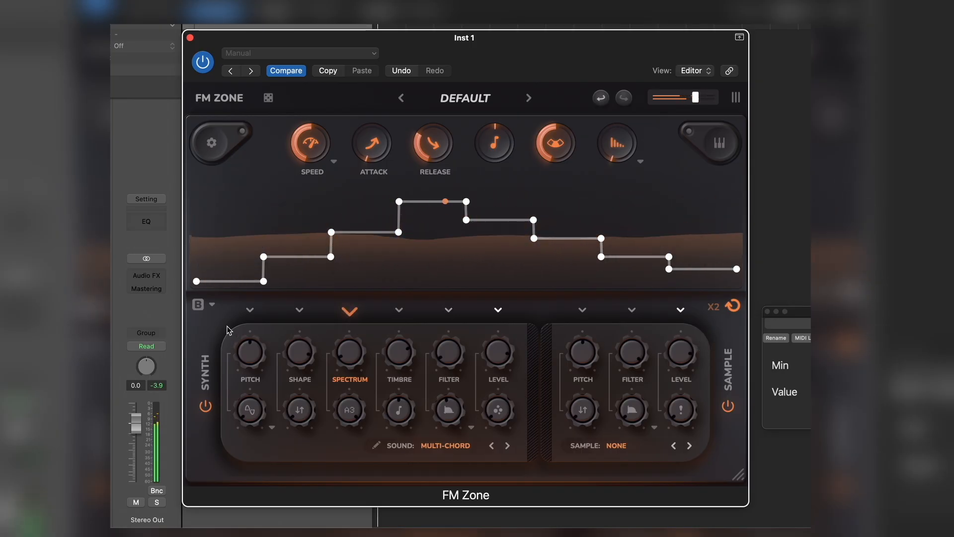
Switch on the B envelope bank and copy all envelopes from A to B.
{"action": "left_click", "coordinate": [212, 306]}
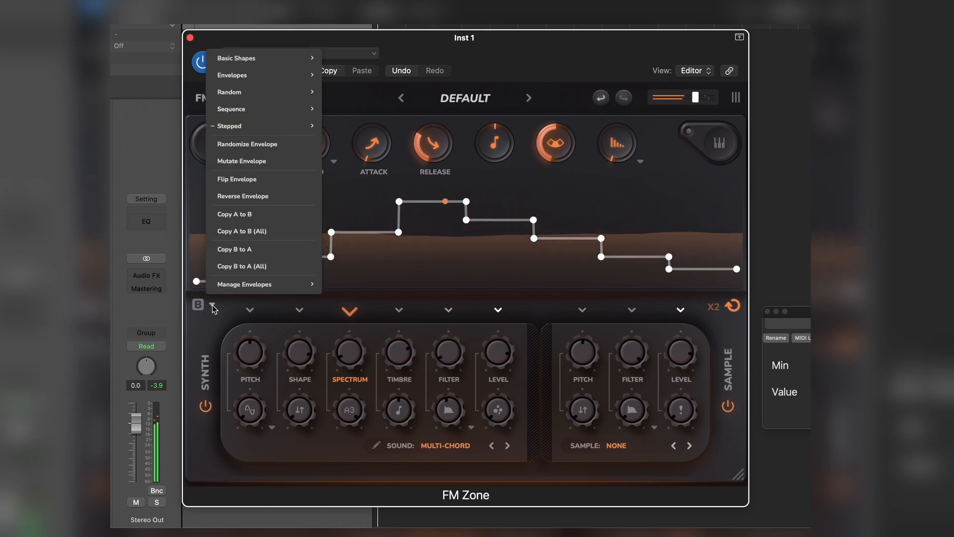
{"action": "left_click", "coordinate": [202, 338]}
{"action": "left_click", "coordinate": [198, 305]}
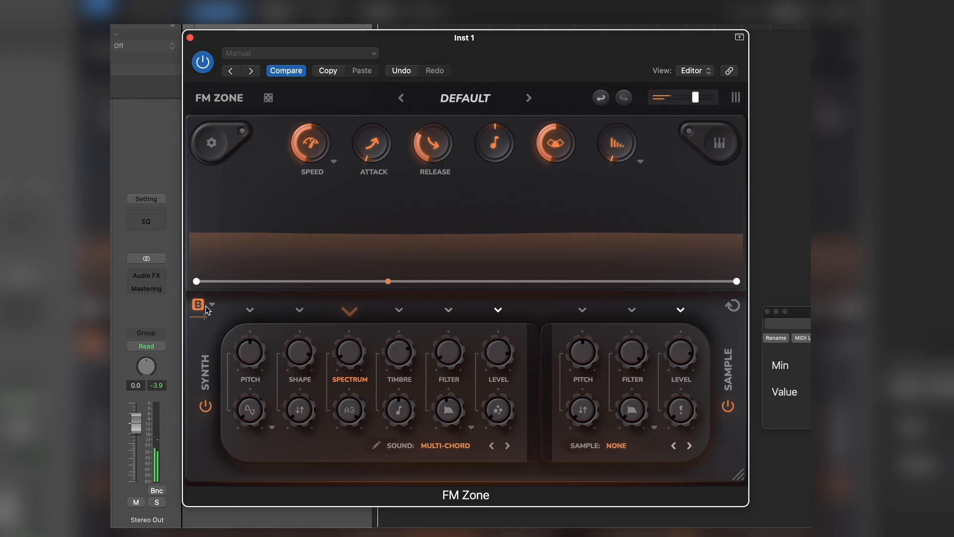
{"action": "left_click", "coordinate": [207, 306]}
{"action": "left_click", "coordinate": [239, 232]}
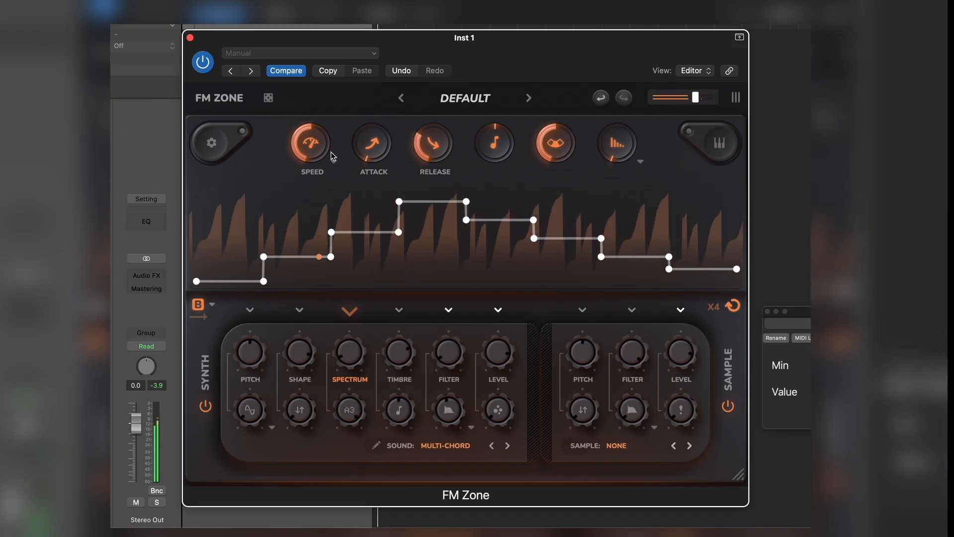
Assign the modwheel to Env Bank modulation, raise its amount, and return to the envelope view.
{"action": "left_click", "coordinate": [211, 142]}
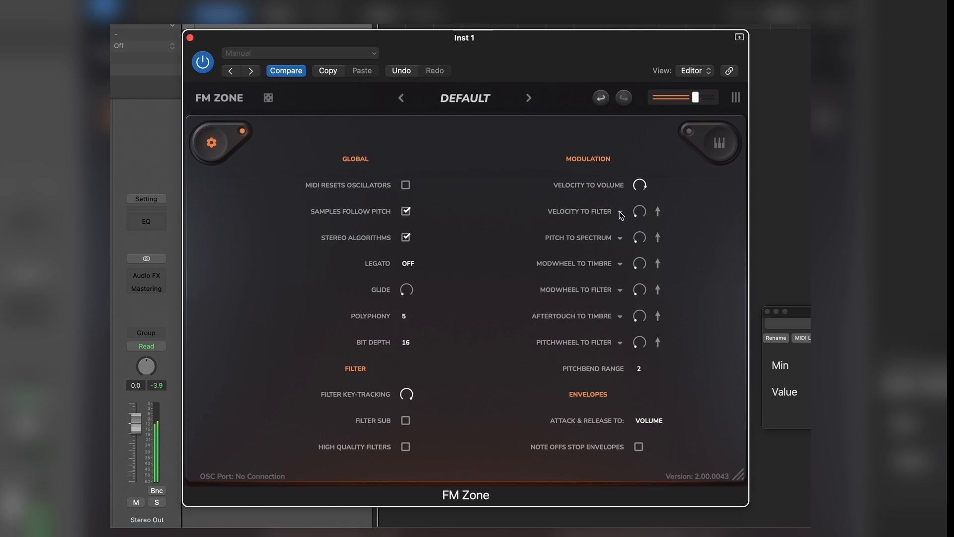
{"action": "left_click", "coordinate": [619, 264]}
{"action": "left_click", "coordinate": [795, 450]}
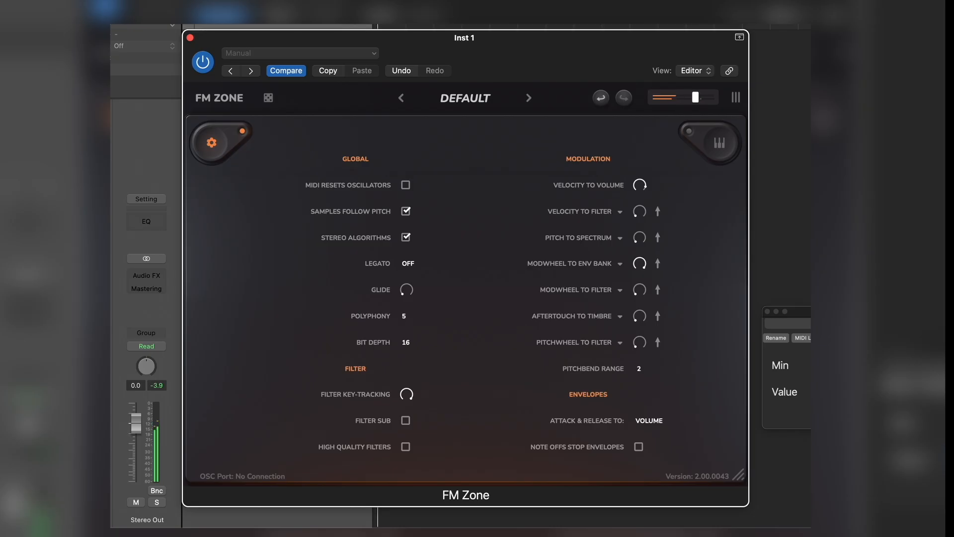
{"action": "left_click", "coordinate": [213, 145]}
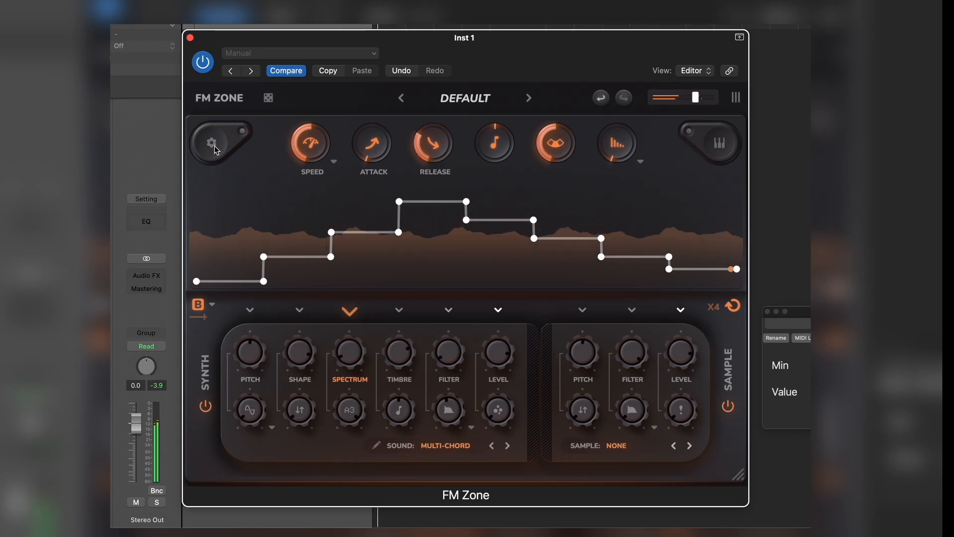
Set the loop rate of the synth Filter envelope in bank B to X4.
{"action": "left_click", "coordinate": [398, 309]}
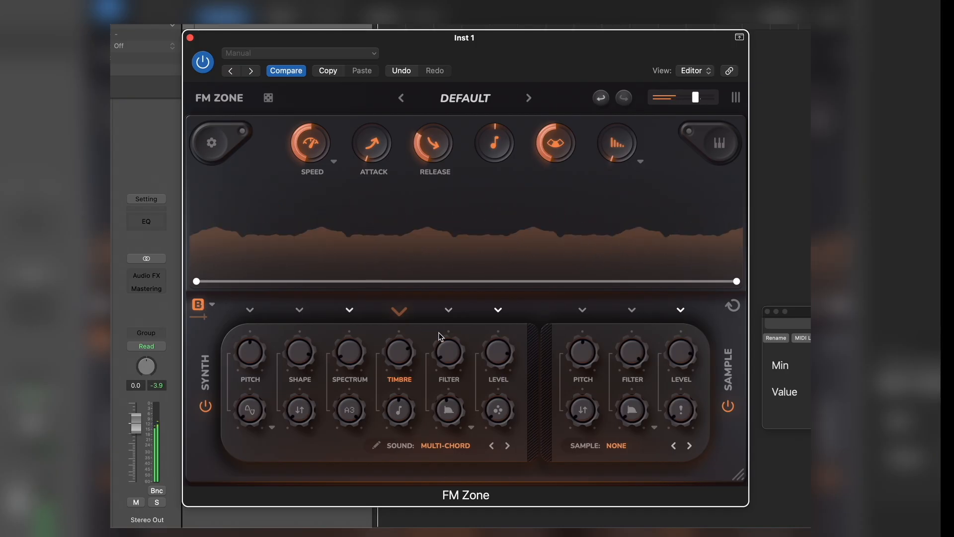
{"action": "left_click", "coordinate": [449, 310]}
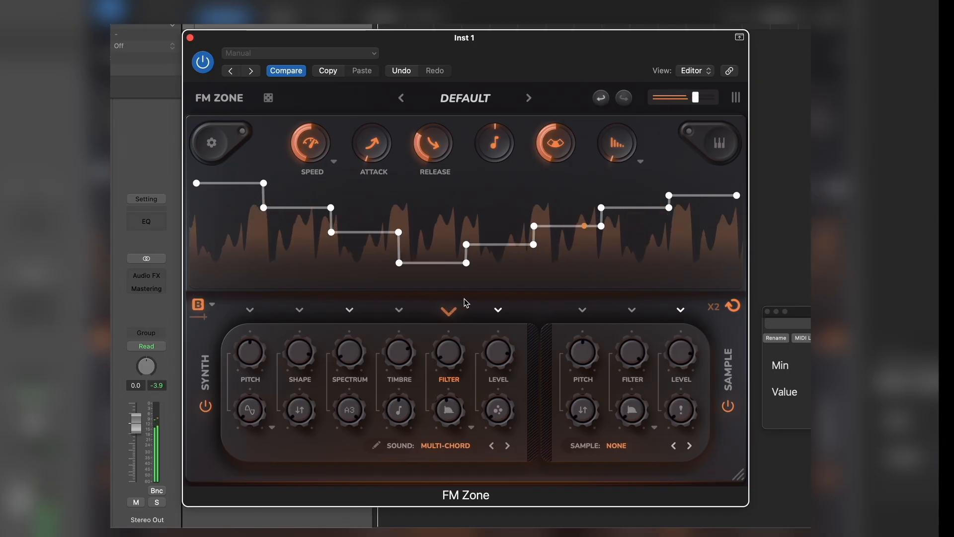
{"action": "left_click_drag", "start_coordinate": [720, 311], "coordinate": [718, 270]}
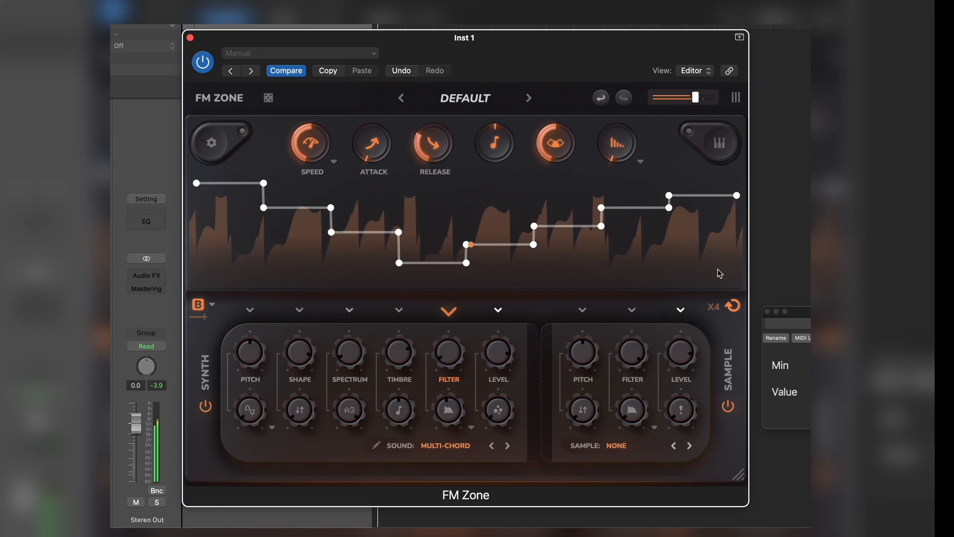
Try flipping the synth Filter envelope in bank B, compare the banks, and flip the envelope back.
{"action": "left_click", "coordinate": [214, 303]}
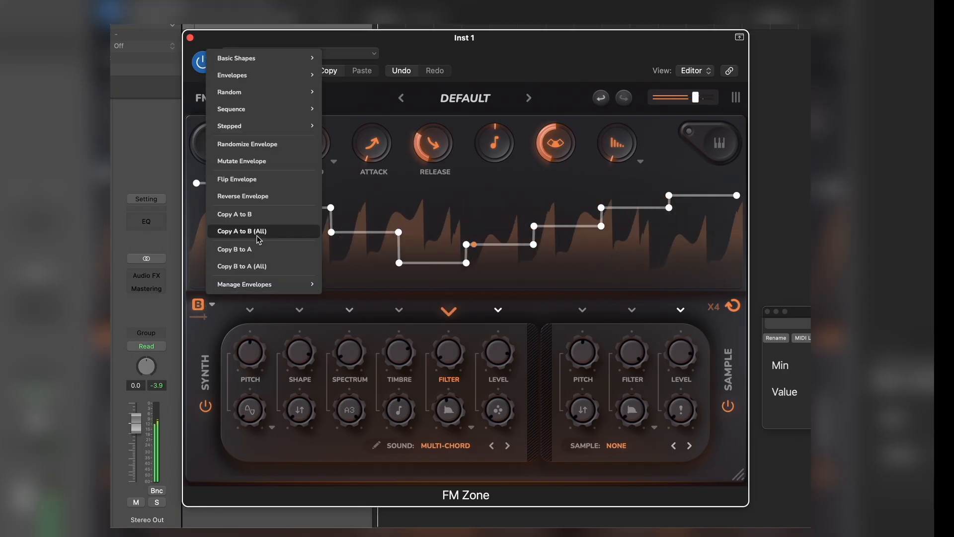
{"action": "left_click", "coordinate": [265, 197]}
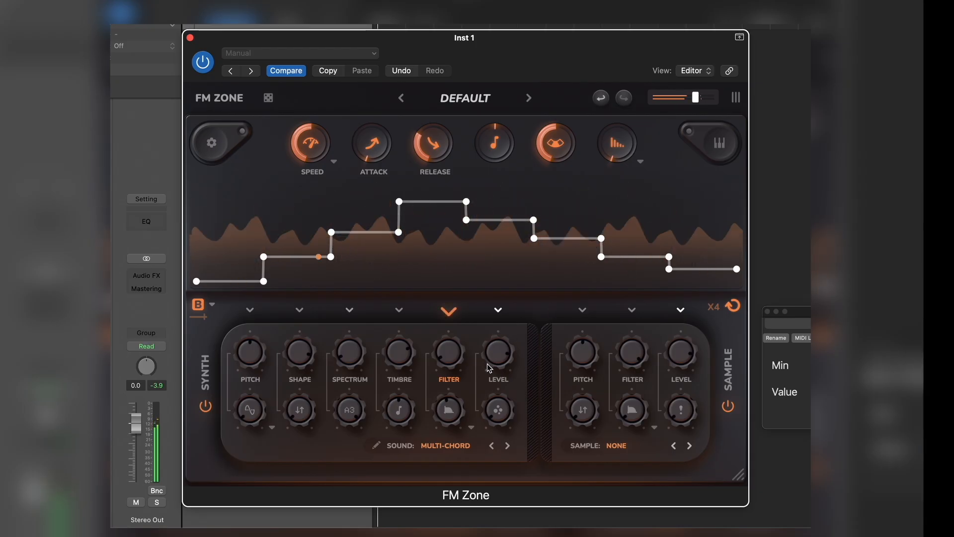
{"action": "left_click", "coordinate": [446, 312]}
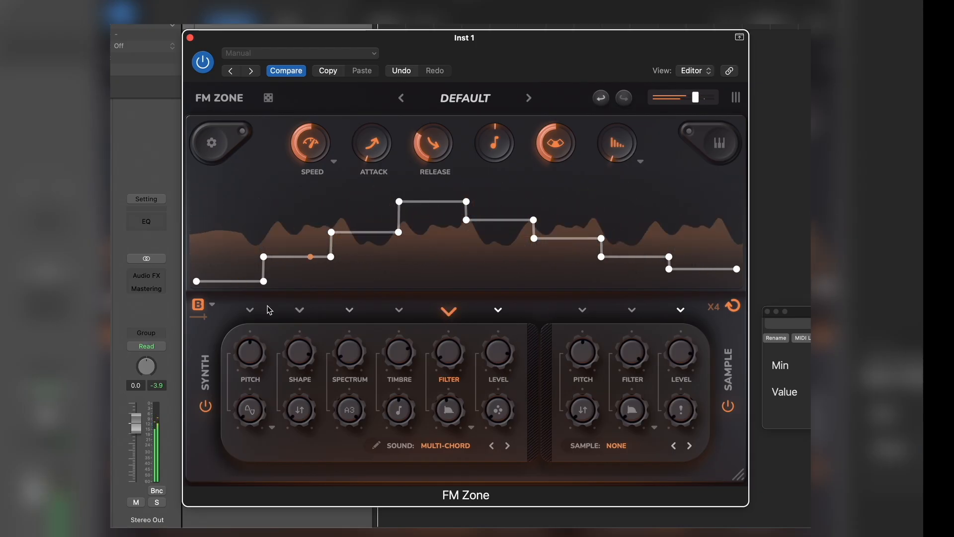
{"action": "left_click", "coordinate": [198, 306]}
{"action": "left_click", "coordinate": [198, 306]}
{"action": "left_click", "coordinate": [212, 306]}
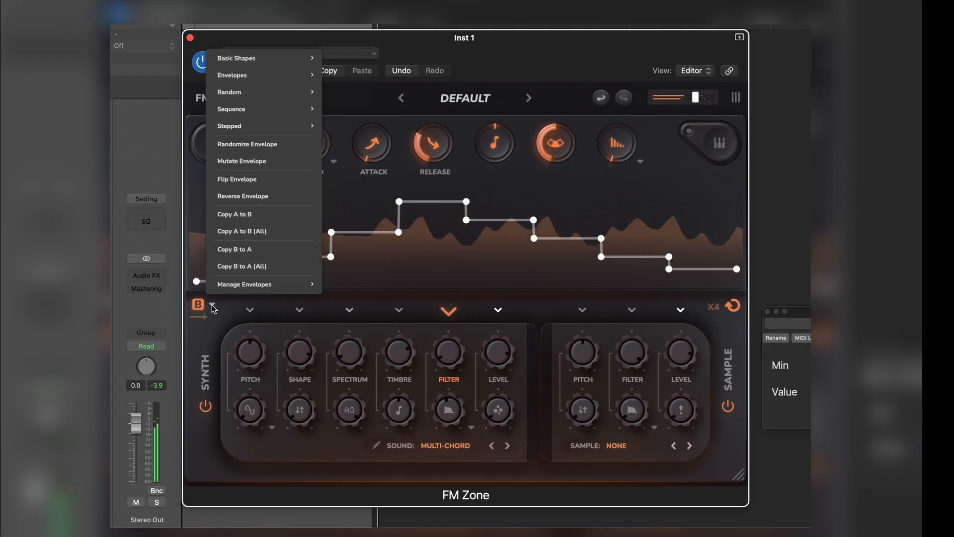
{"action": "left_click", "coordinate": [242, 197]}
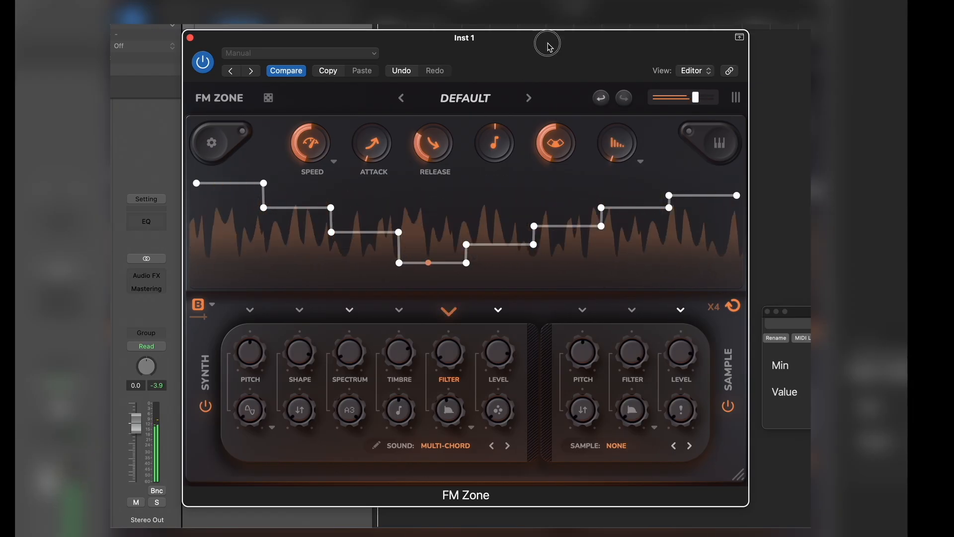
Move the plugin window slightly down and load the Supersaw 15 sample into the sample section.
{"action": "mouse_move", "coordinate": [548, 43]}
{"action": "left_mouse_down"}
{"action": "mouse_move", "coordinate": [529, 27]}
{"action": "mouse_move", "coordinate": [548, 50]}
{"action": "left_mouse_up"}
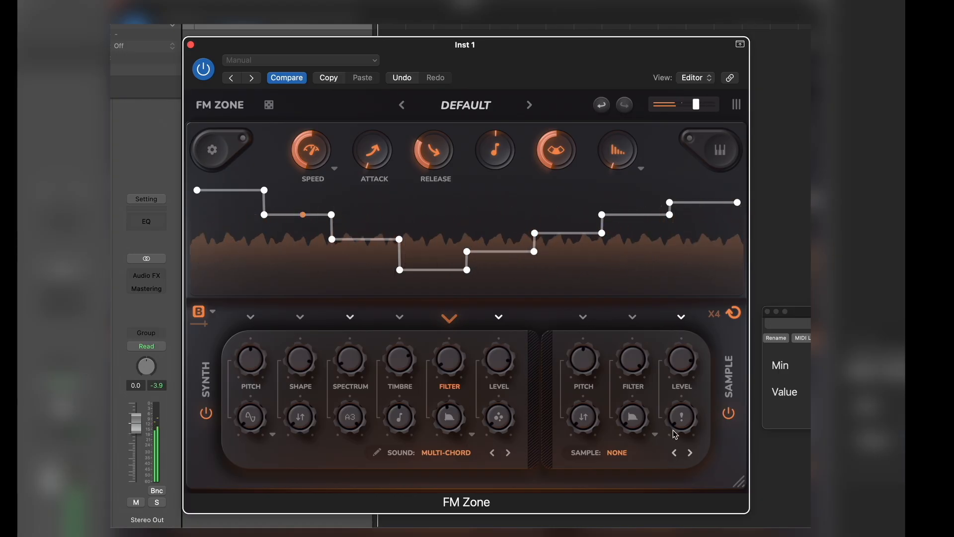
{"action": "left_click", "coordinate": [639, 460]}
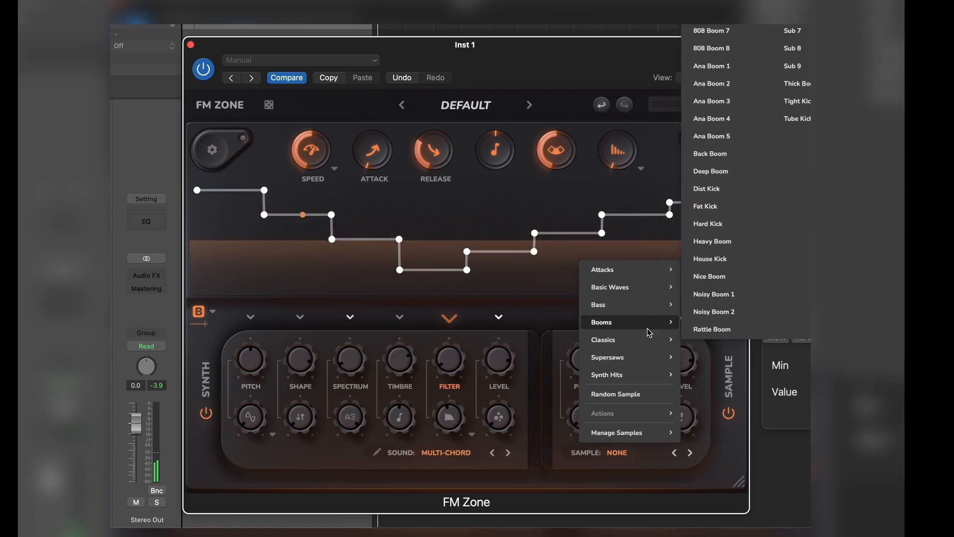
{"action": "mouse_move", "coordinate": [639, 364]}
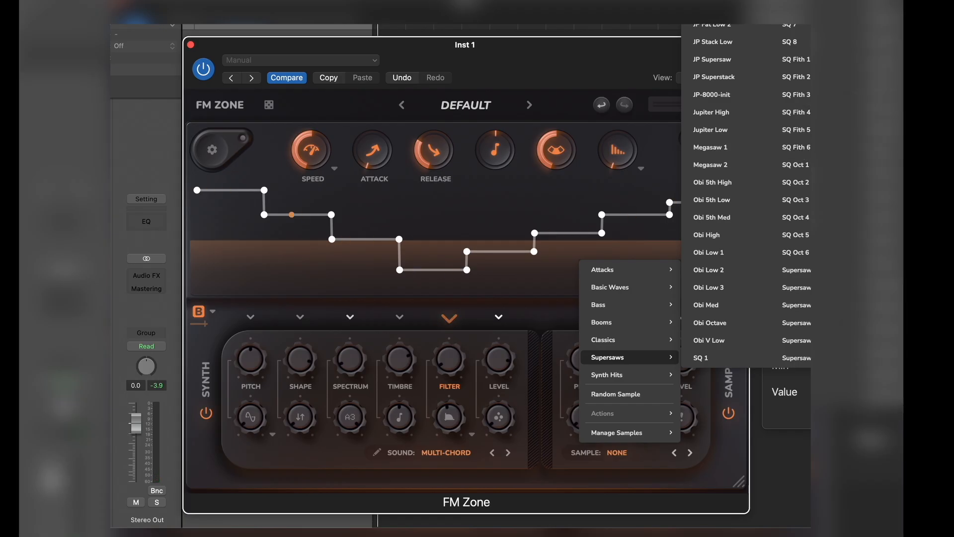
{"action": "left_click", "coordinate": [884, 77]}
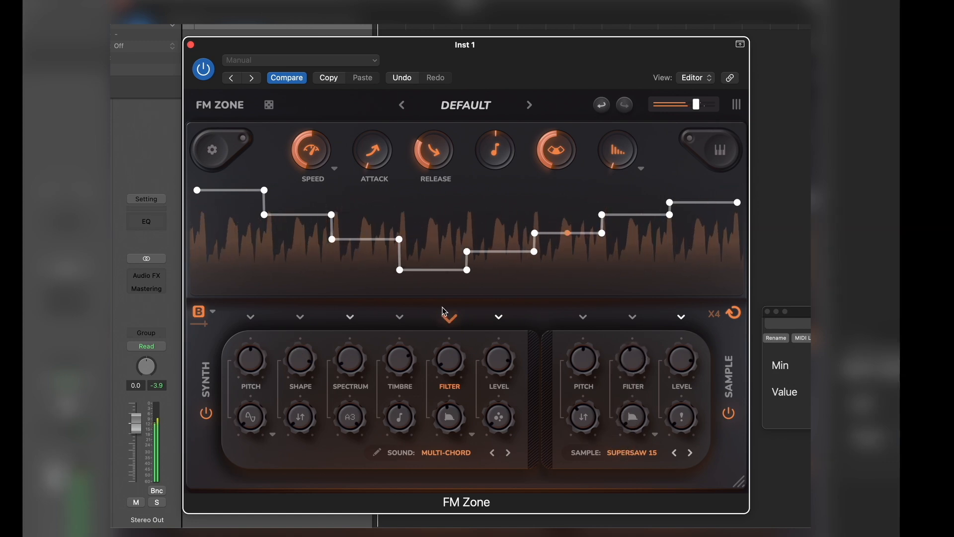
Select the sample Filter envelope and try the Quantised Bounce and Reverse Rhythm 1 sequence shapes on it.
{"action": "left_click", "coordinate": [633, 321]}
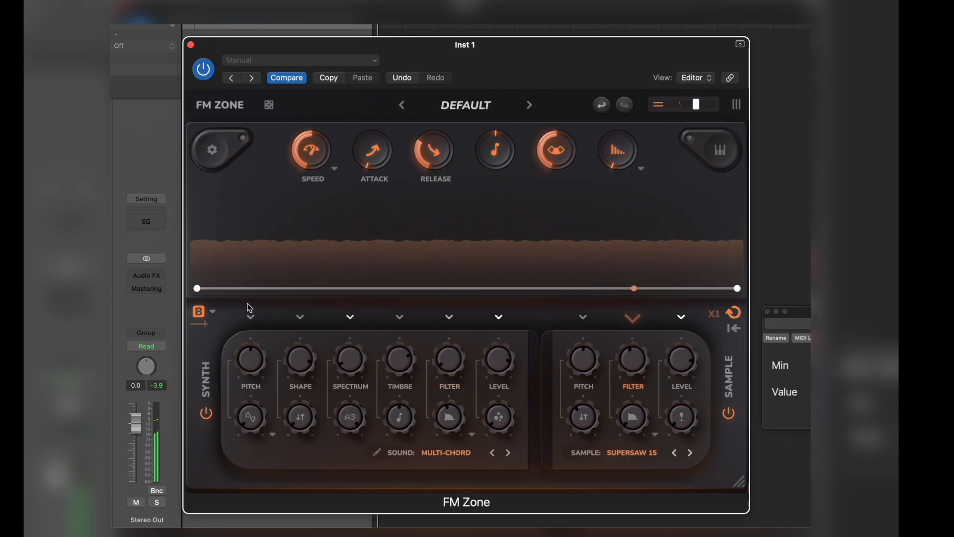
{"action": "left_click", "coordinate": [214, 312]}
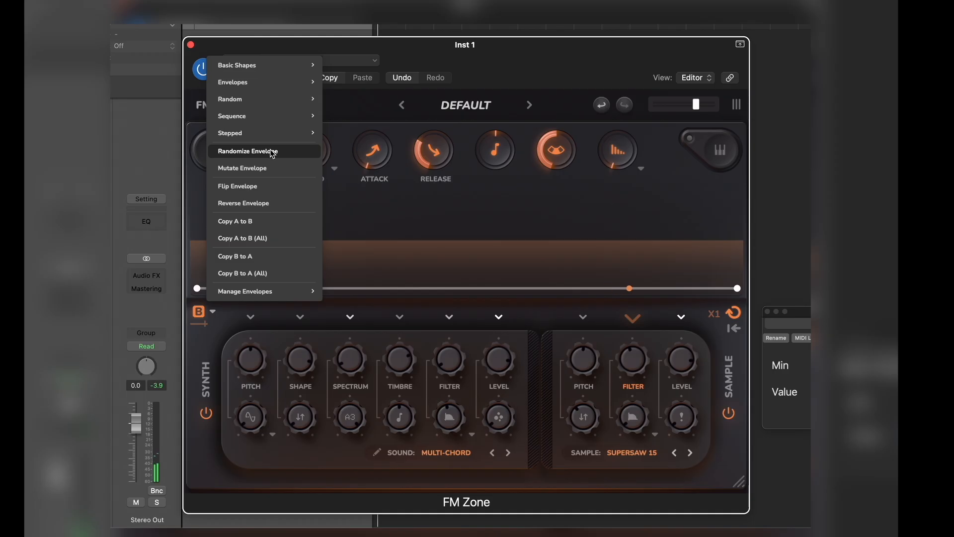
{"action": "mouse_move", "coordinate": [281, 118]}
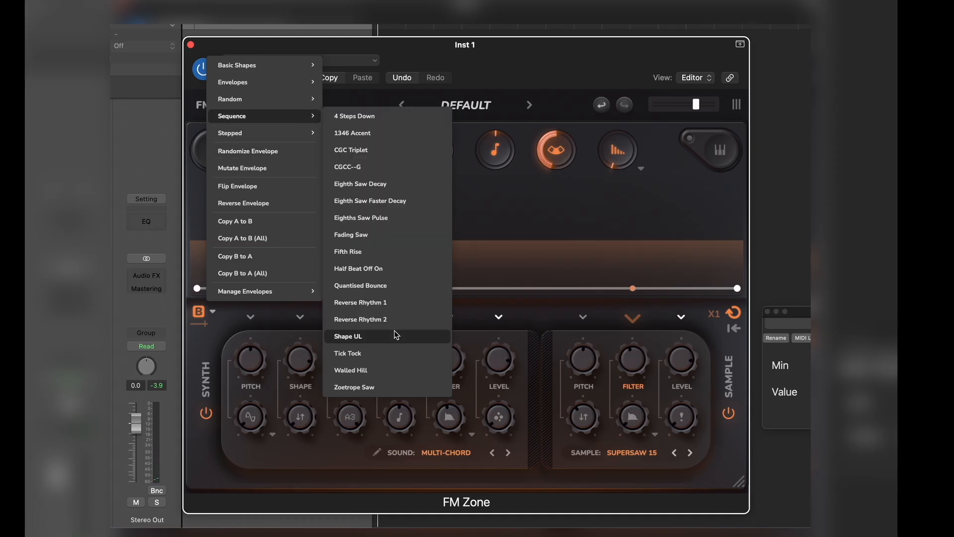
{"action": "left_click", "coordinate": [390, 287]}
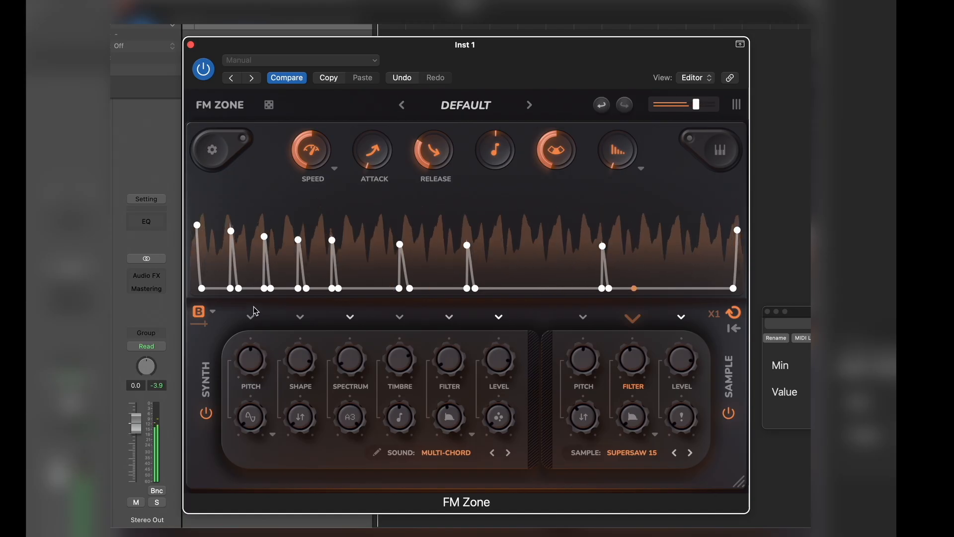
{"action": "left_click", "coordinate": [215, 314]}
{"action": "mouse_move", "coordinate": [271, 118]}
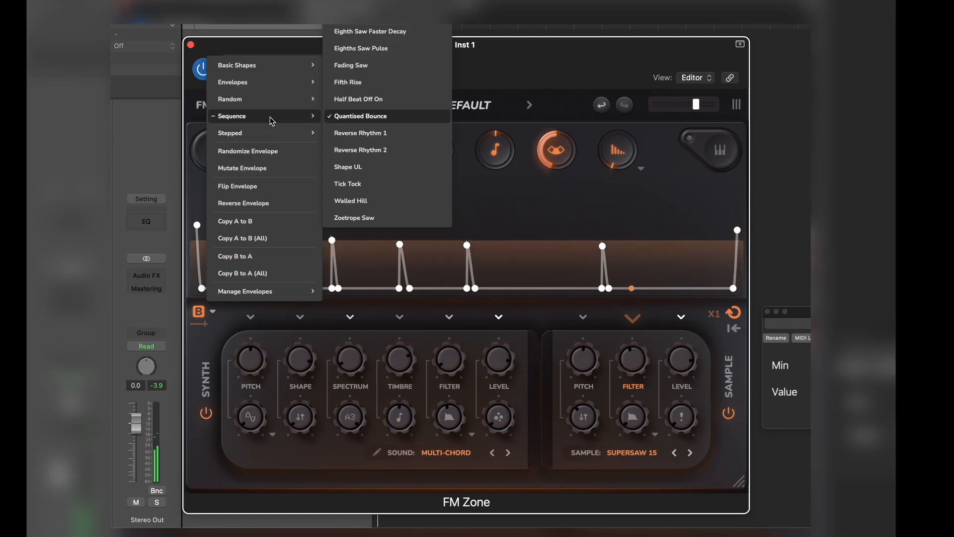
{"action": "left_click", "coordinate": [385, 134]}
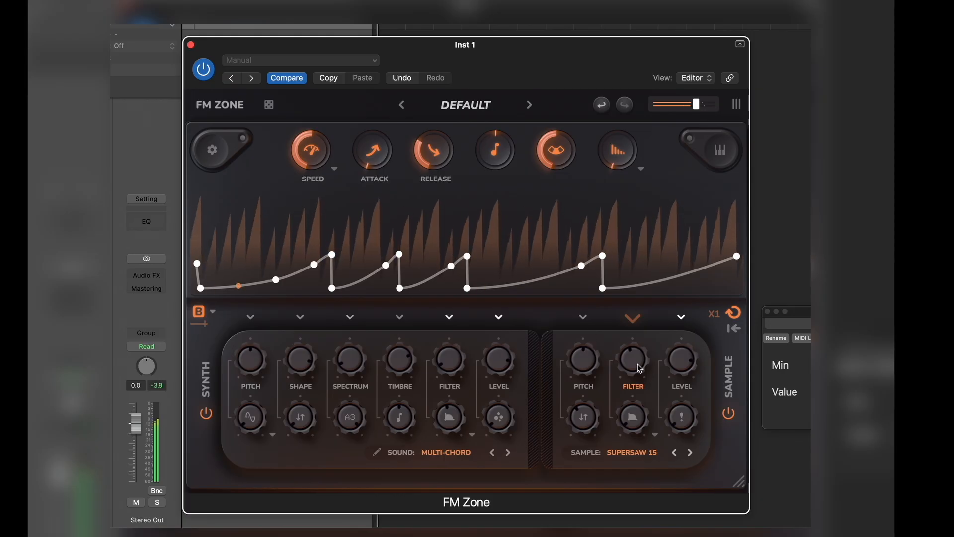
With the synth switched off, set the sample filter type to Resonant and adjust the Filter amount, and switch the synth back on.
{"action": "mouse_move", "coordinate": [640, 369]}
{"action": "left_mouse_down"}
{"action": "mouse_move", "coordinate": [640, 342]}
{"action": "mouse_move", "coordinate": [638, 381]}
{"action": "left_mouse_up"}
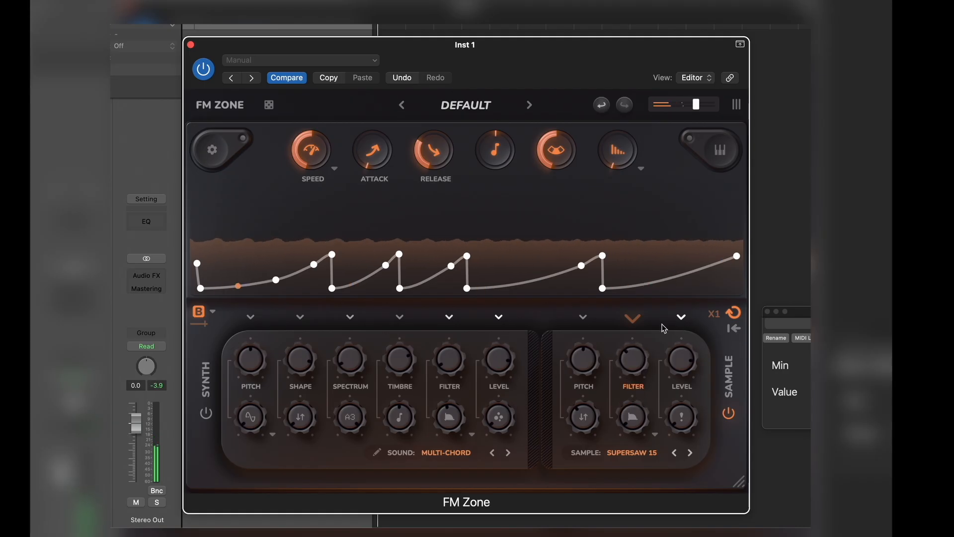
{"action": "left_click_drag", "start_coordinate": [635, 356], "coordinate": [635, 363]}
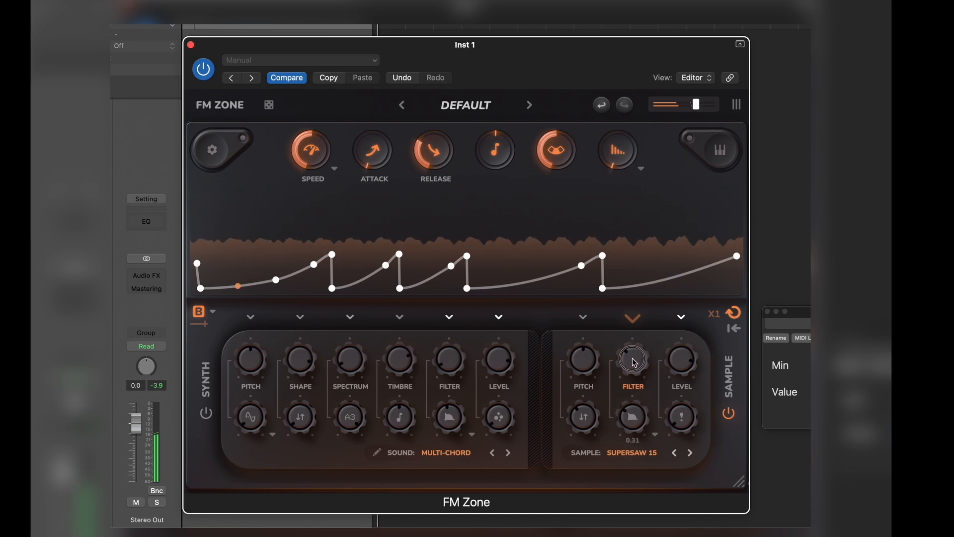
{"action": "left_click", "coordinate": [656, 436]}
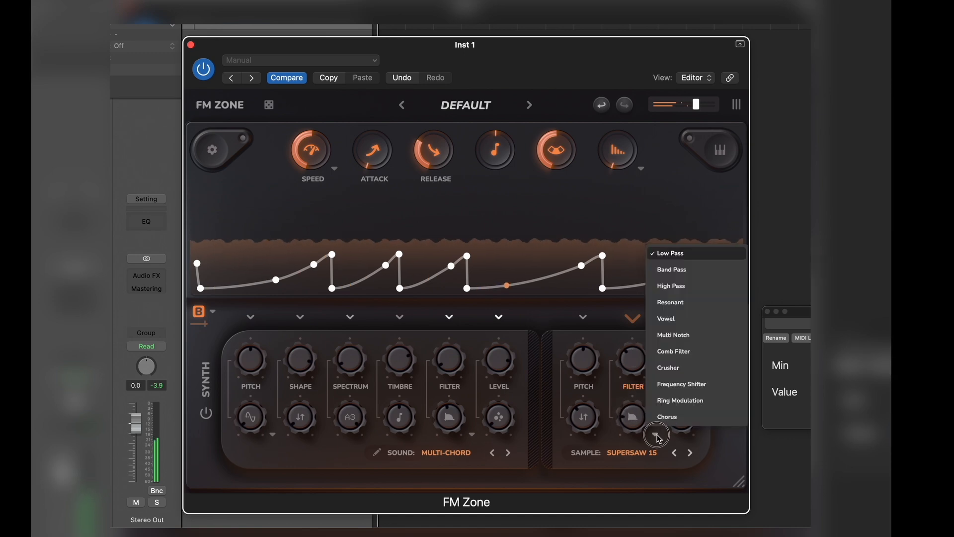
{"action": "left_click", "coordinate": [676, 302]}
{"action": "left_click_drag", "start_coordinate": [634, 363], "coordinate": [635, 331]}
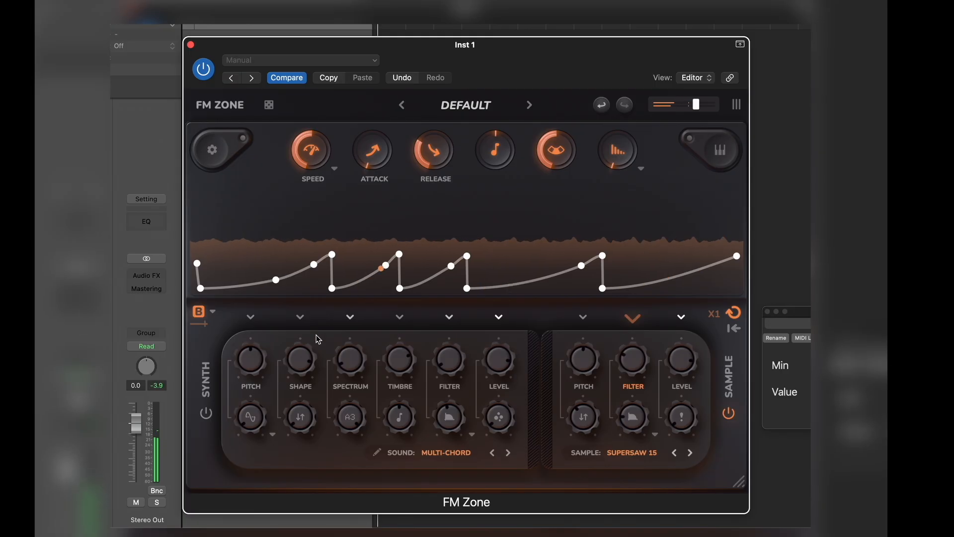
{"action": "left_click", "coordinate": [206, 415]}
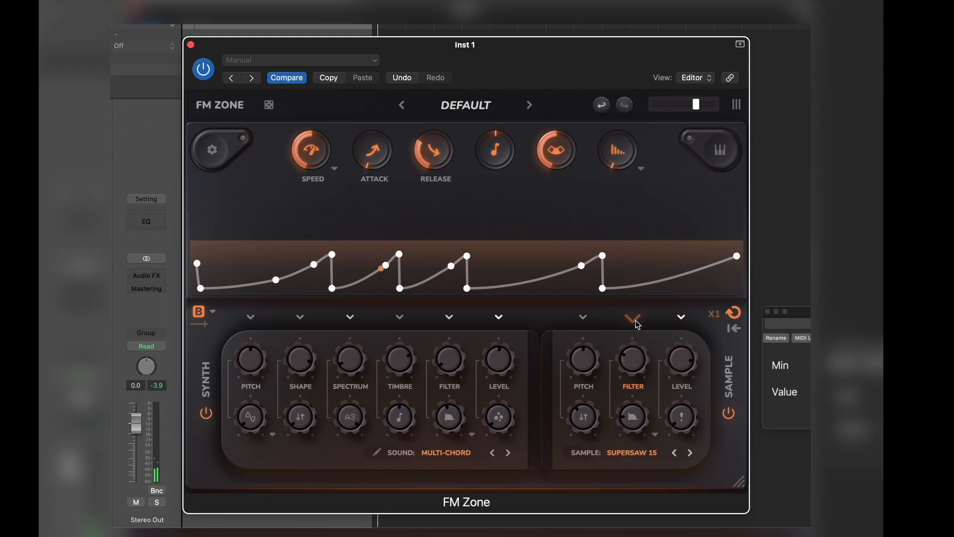
Apply the Eighths Saw Pulse sequence to the sample Filter envelope and readjust the sample Filter amount with the synth switched off.
{"action": "left_click", "coordinate": [214, 315]}
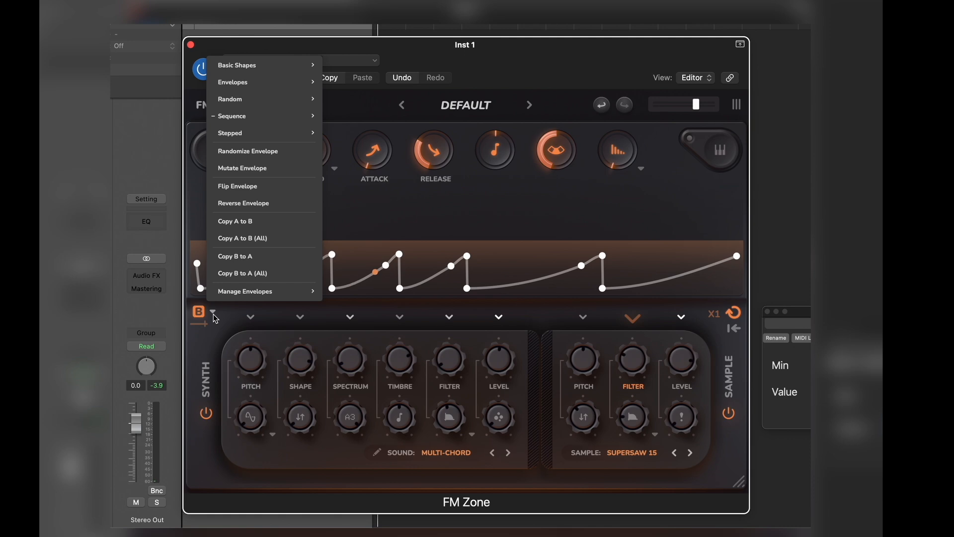
{"action": "mouse_move", "coordinate": [286, 122]}
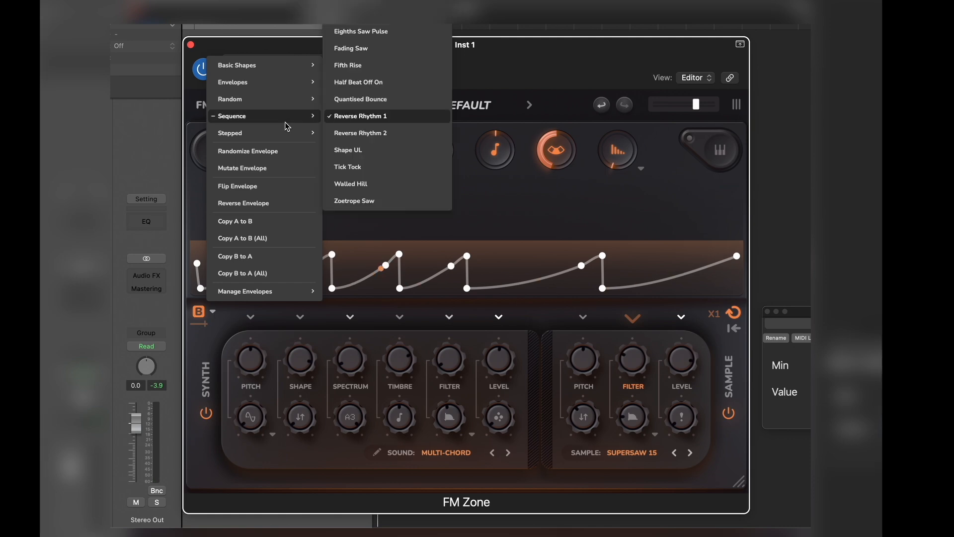
{"action": "left_click", "coordinate": [396, 33]}
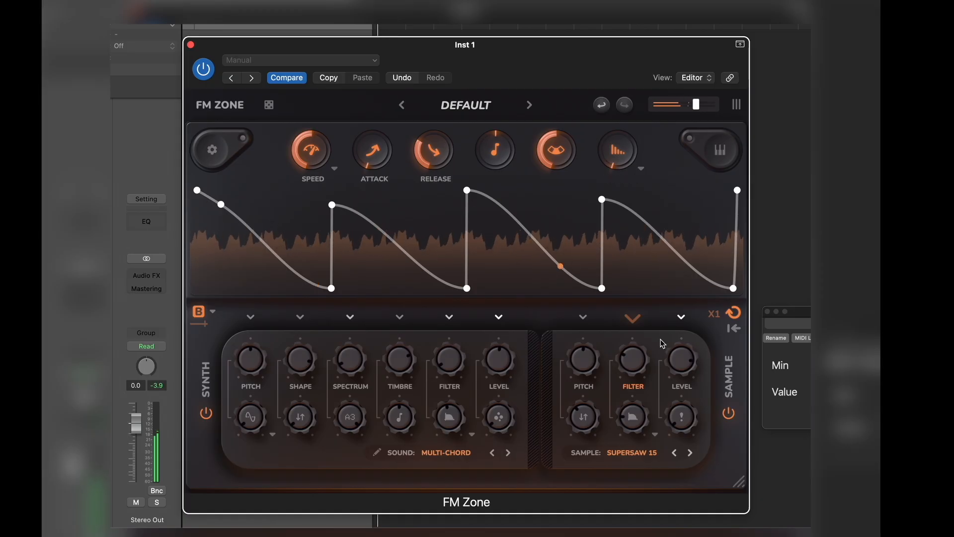
{"action": "left_click", "coordinate": [207, 414]}
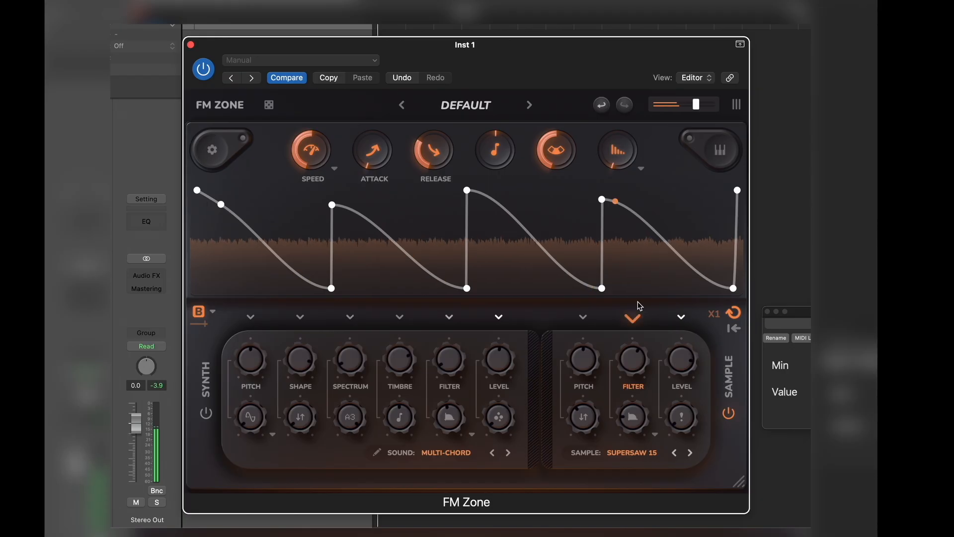
{"action": "mouse_move", "coordinate": [631, 379]}
{"action": "left_mouse_down"}
{"action": "mouse_move", "coordinate": [629, 396]}
{"action": "mouse_move", "coordinate": [634, 363]}
{"action": "mouse_move", "coordinate": [634, 388]}
{"action": "left_mouse_up"}
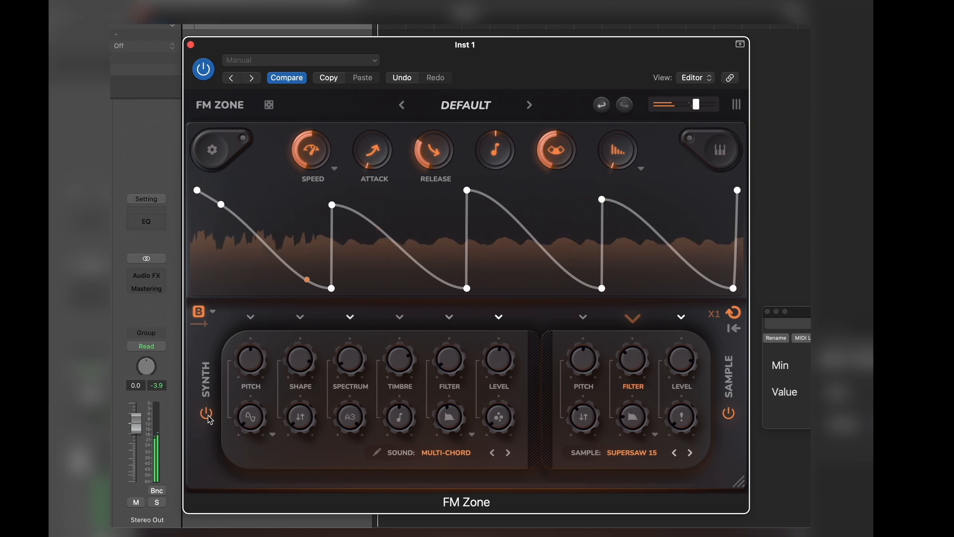
Copy the sample Filter envelope from bank B to bank A.
{"action": "left_click", "coordinate": [214, 316]}
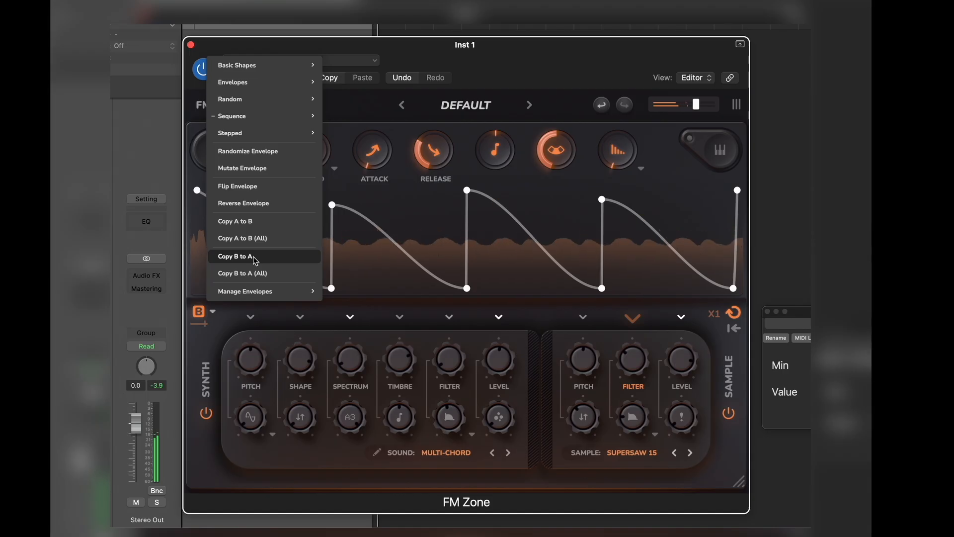
{"action": "left_click", "coordinate": [722, 467]}
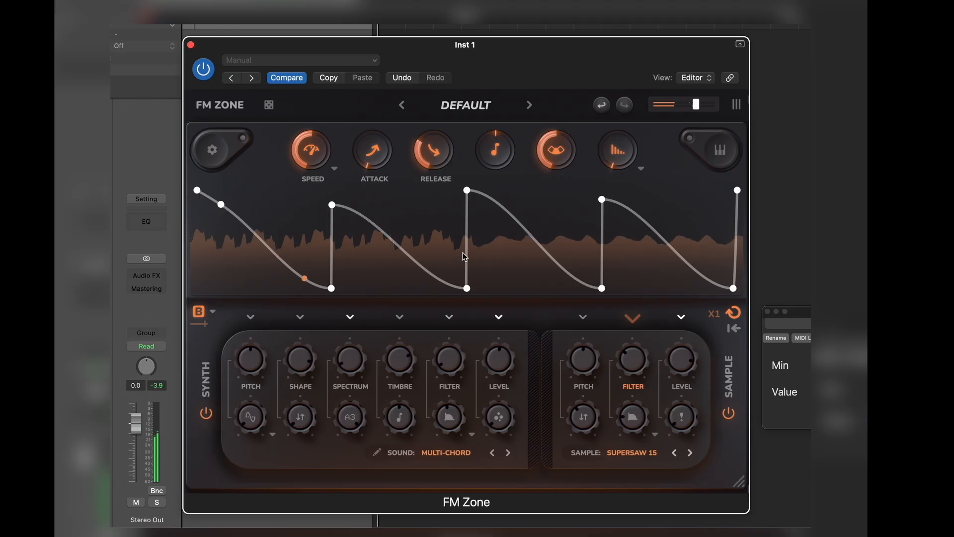
{"action": "left_click", "coordinate": [214, 310]}
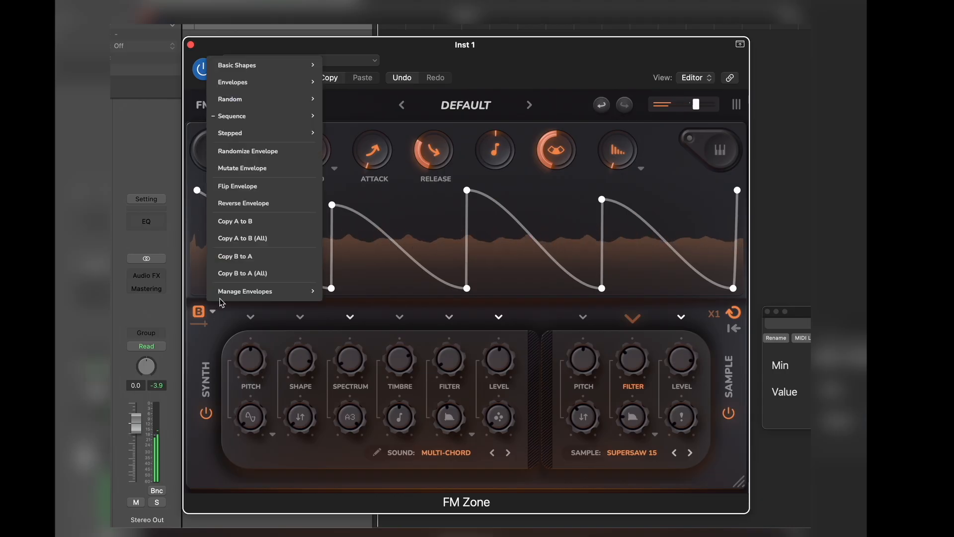
{"action": "left_click", "coordinate": [250, 261]}
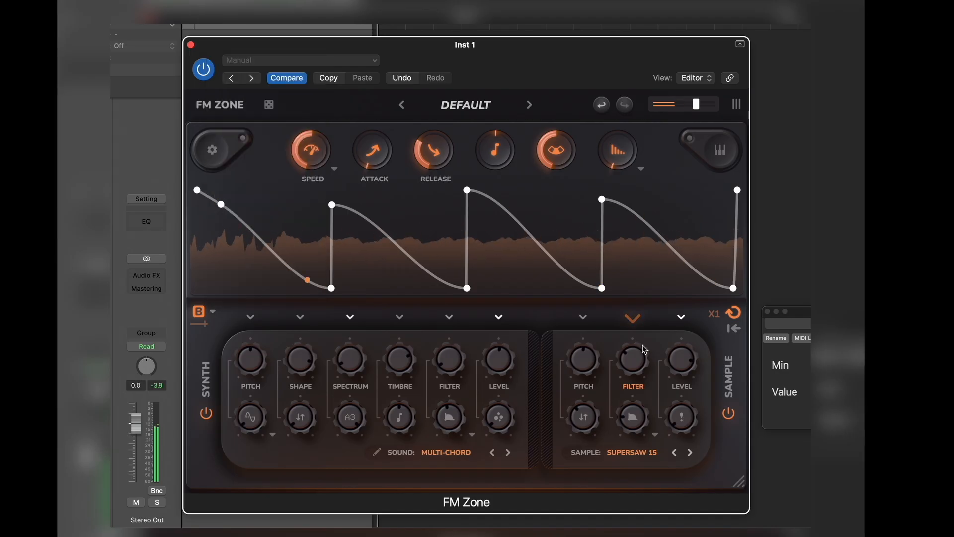
Slow the sample Filter envelope's loop rate to /2 and turn down the sample Filter amount.
{"action": "left_click_drag", "start_coordinate": [717, 315], "coordinate": [720, 339]}
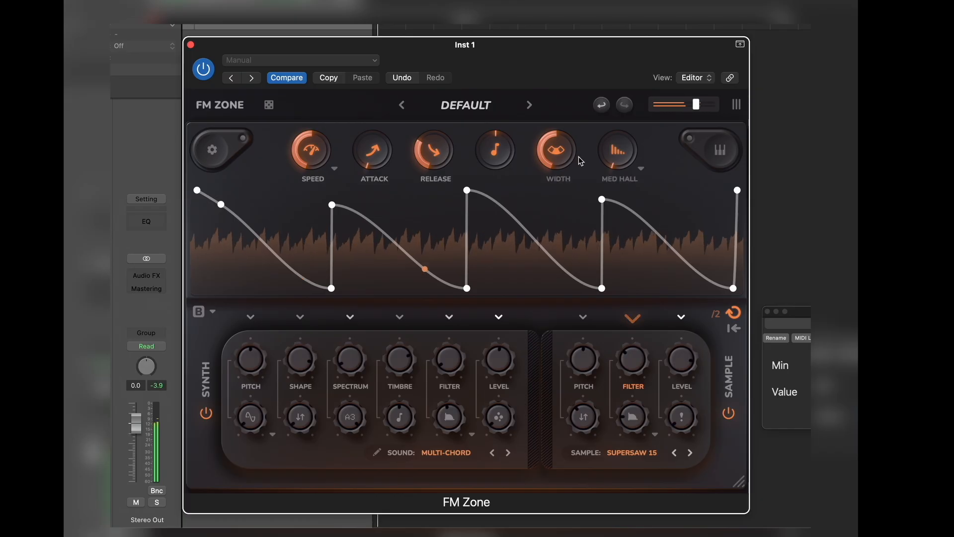
{"action": "left_click_drag", "start_coordinate": [640, 357], "coordinate": [638, 379]}
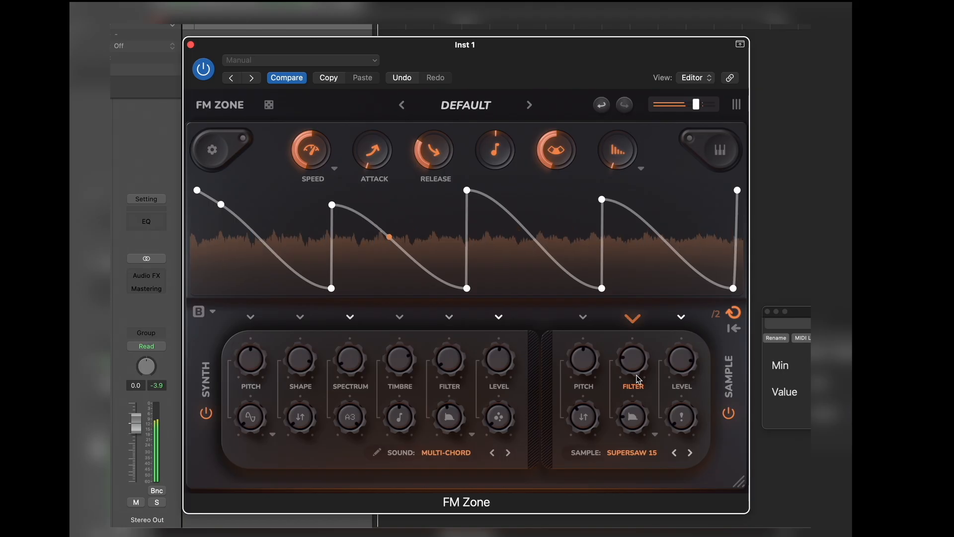
{"action": "left_click", "coordinate": [640, 372]}
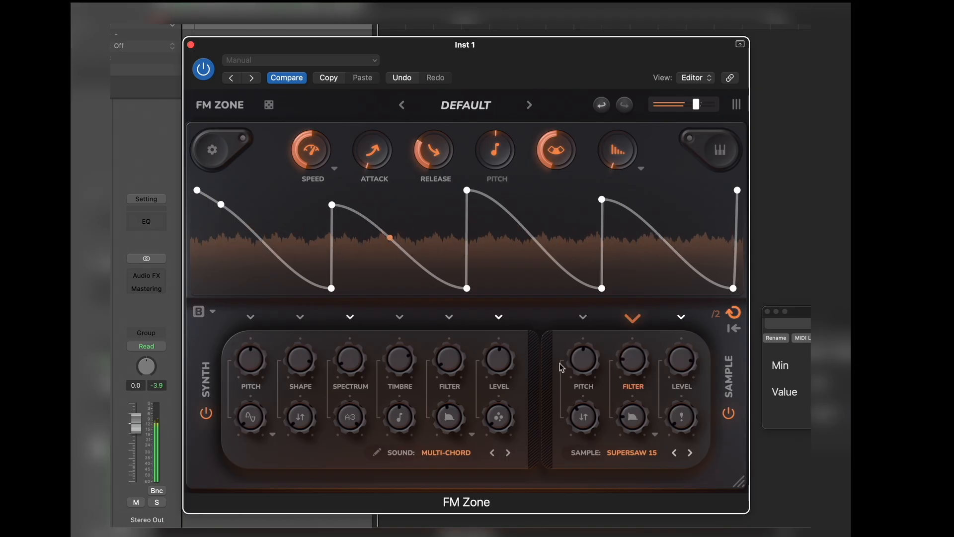
{"action": "left_click_drag", "start_coordinate": [633, 362], "coordinate": [632, 370]}
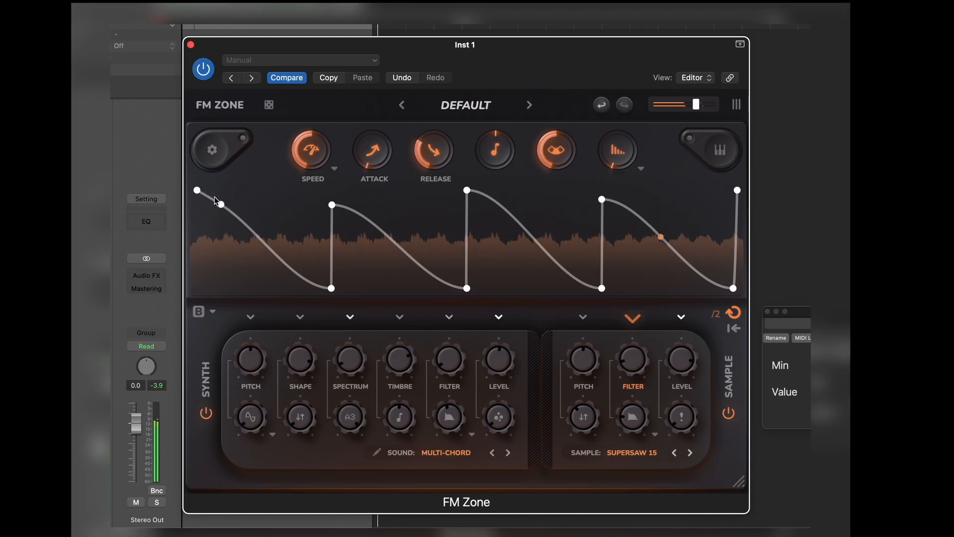
Reshape the four falling curves of the sample Filter envelope so each drops faster at the start.
{"action": "left_click_drag", "start_coordinate": [220, 204], "coordinate": [214, 226]}
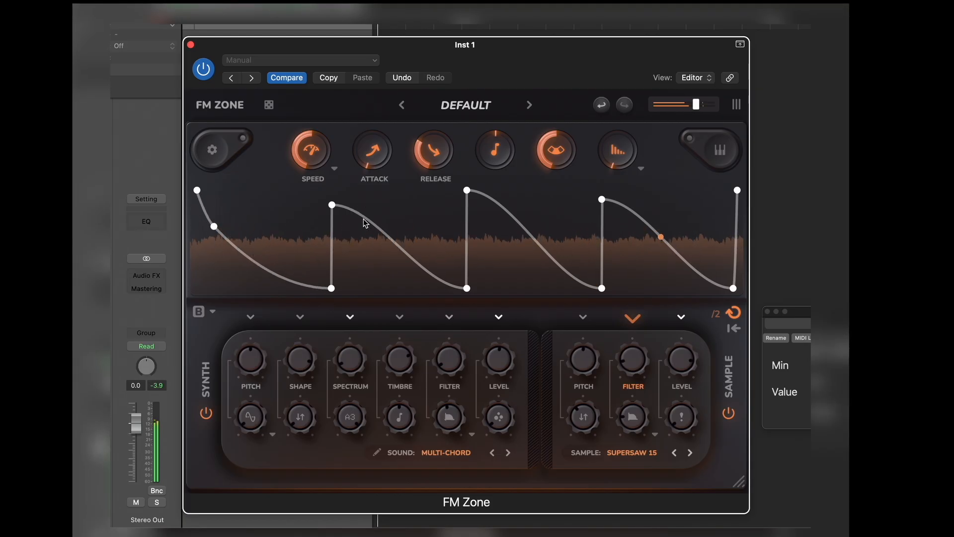
{"action": "left_click_drag", "start_coordinate": [365, 223], "coordinate": [355, 233]}
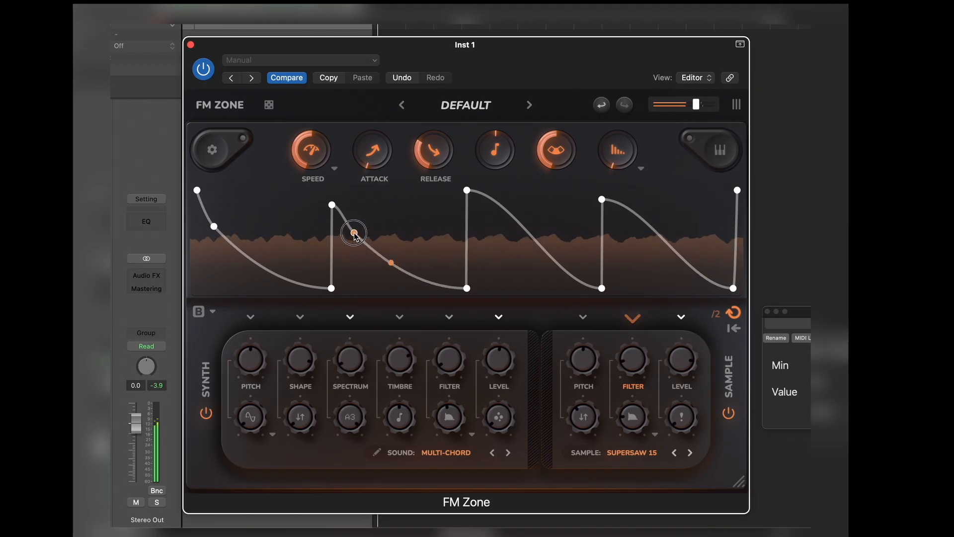
{"action": "left_click_drag", "start_coordinate": [508, 218], "coordinate": [494, 227]}
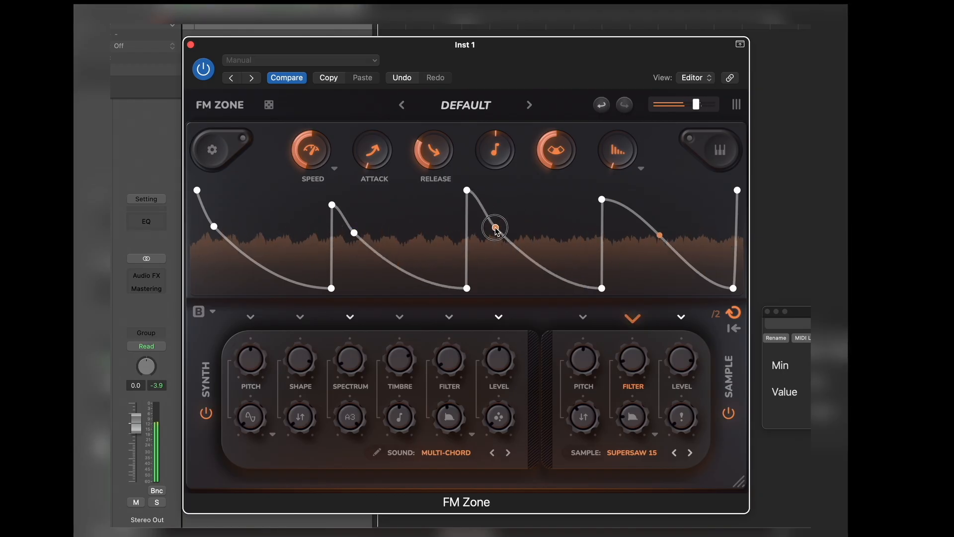
{"action": "left_click_drag", "start_coordinate": [631, 234], "coordinate": [628, 235]}
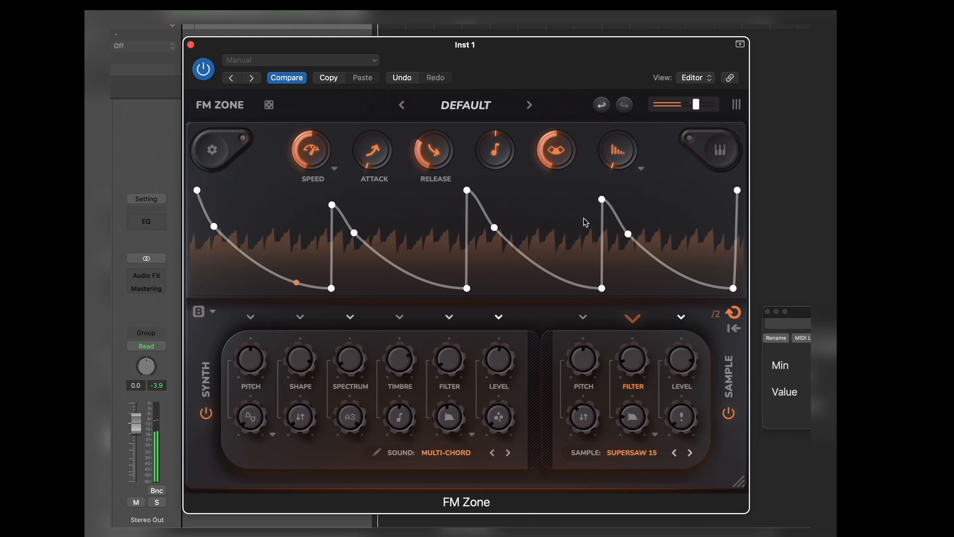
Lengthen the Release to about 3212 ms and switch the effect to Vintage Room with its amount raised.
{"action": "left_click_drag", "start_coordinate": [414, 134], "coordinate": [447, 113]}
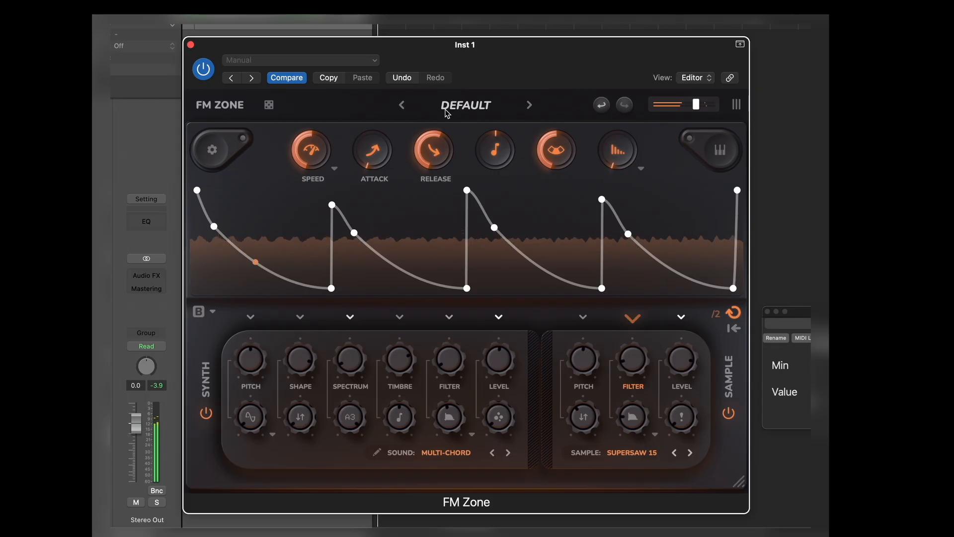
{"action": "left_click", "coordinate": [641, 168]}
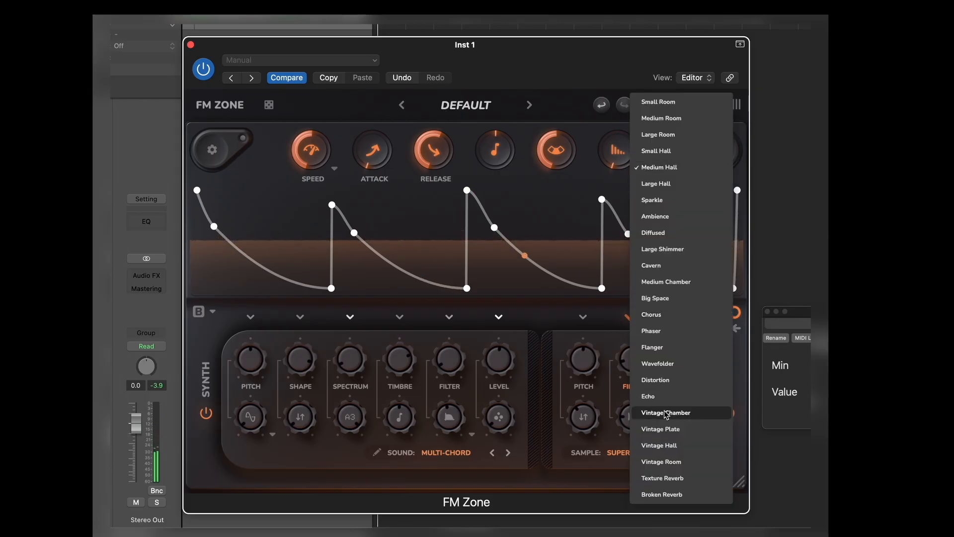
{"action": "left_click", "coordinate": [661, 460]}
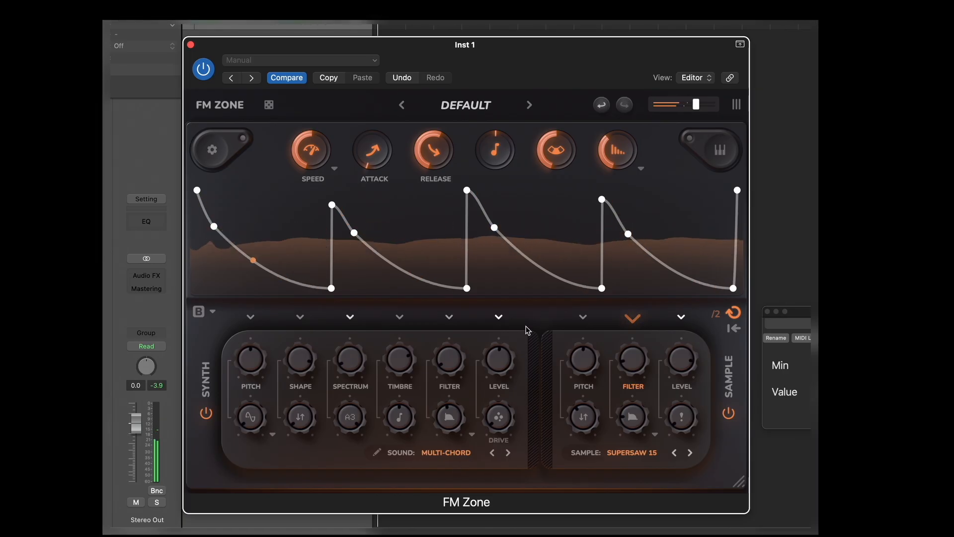
{"action": "left_click_drag", "start_coordinate": [508, 325], "coordinate": [508, 318]}
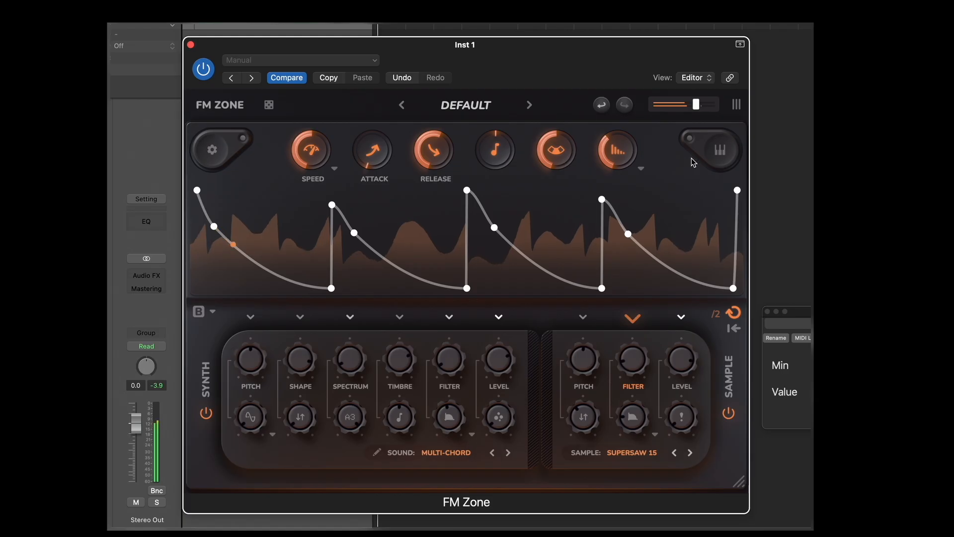
{"action": "left_click_drag", "start_coordinate": [492, 56], "coordinate": [485, 49]}
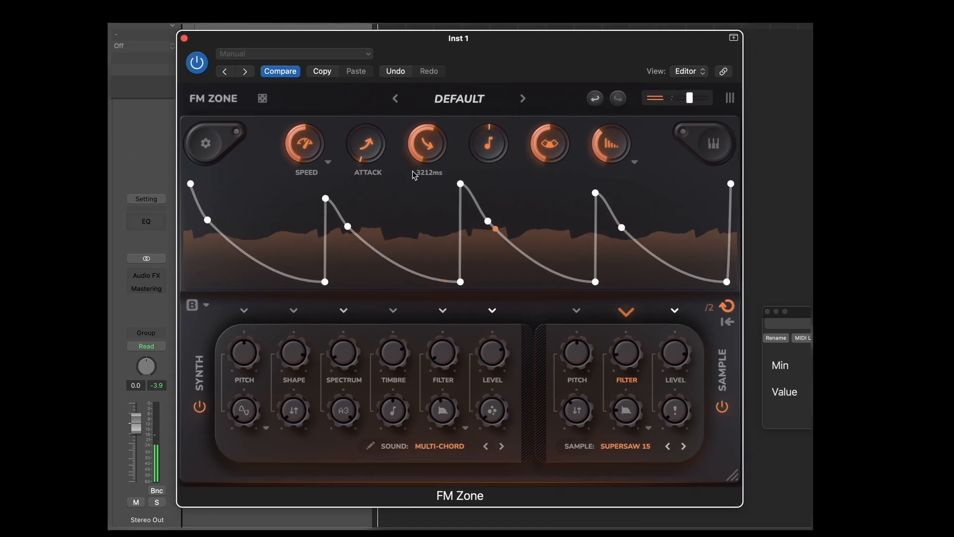
Start saving the preset under a new name in the NEW2 folder inside Templates.
{"action": "mouse_move", "coordinate": [420, 178]}
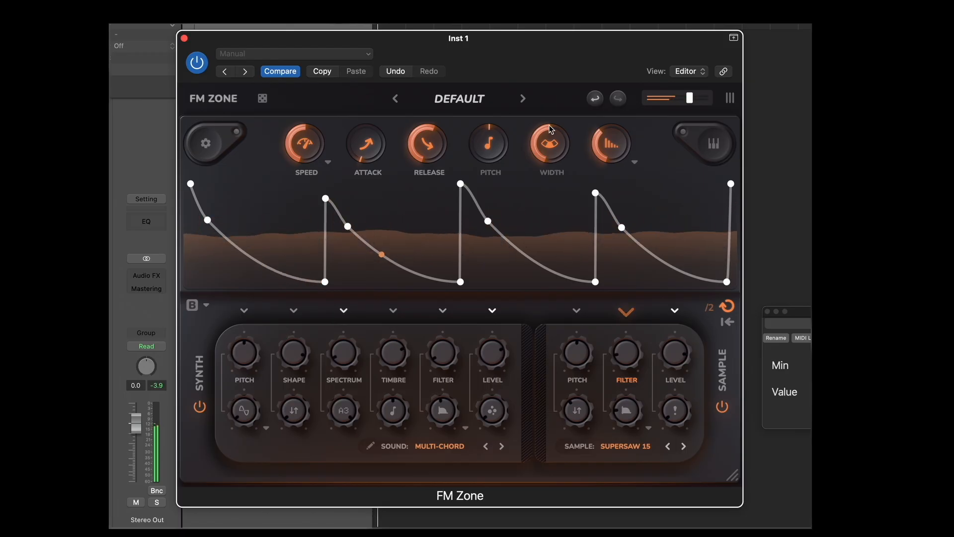
{"action": "left_click", "coordinate": [459, 98]}
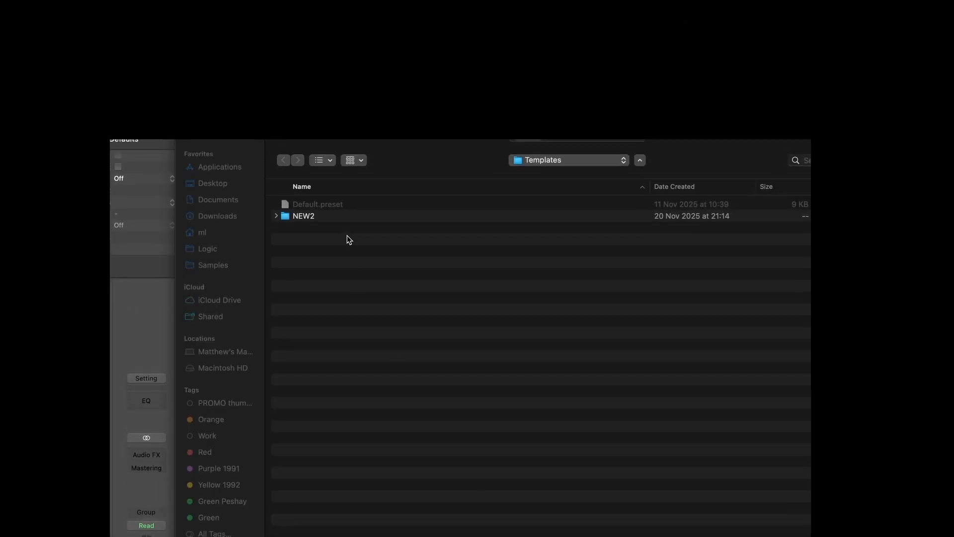
{"action": "double_click", "coordinate": [342, 275]}
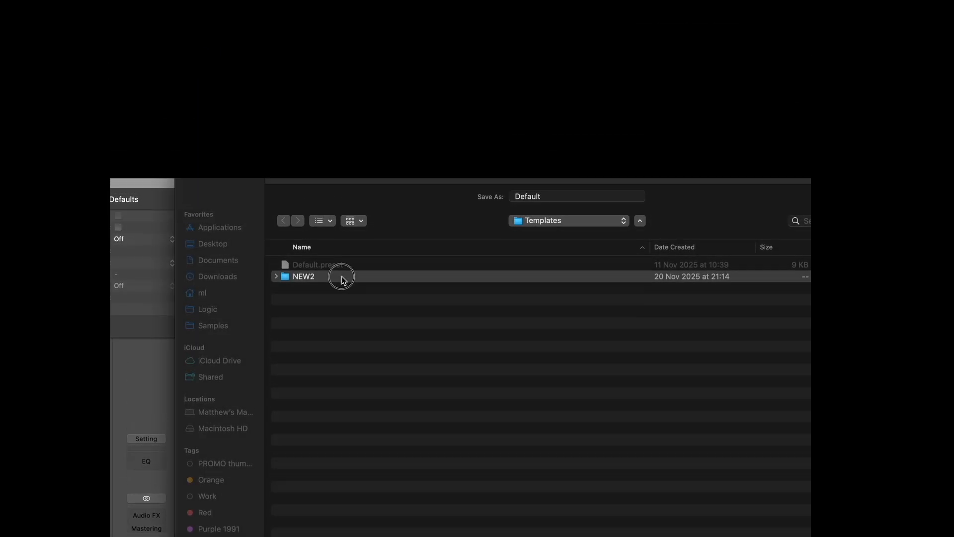
{"action": "double_click", "coordinate": [561, 212]}
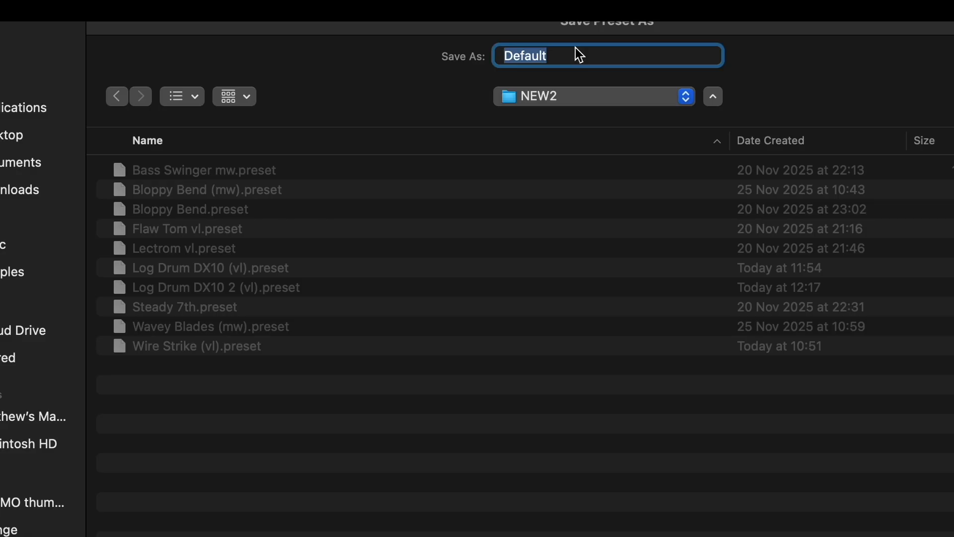
{"action": "type", "text": "Kal"}
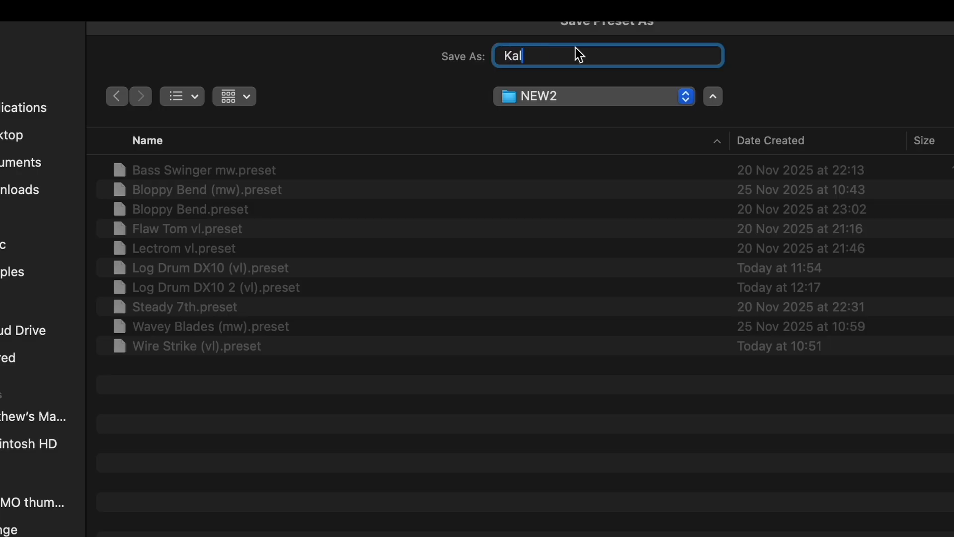
{"action": "type", "text": "ei"}
{"action": "key", "text": "BackSpace"}
{"action": "key", "text": "BackSpace"}
{"action": "type", "text": "ied"}
{"action": "key", "text": "BackSpace"}
{"action": "key", "text": "BackSpace"}
{"action": "key", "text": "BackSpace"}
{"action": "key", "text": "BackSpace"}
{"action": "key", "text": "BackSpace"}
{"action": "key", "text": "BackSpace"}
Name the preset "Mirrors Tickling (mw)" and save it.
{"action": "type", "text": "Mirrors"}
{"action": "key", "text": "BackSpace"}
{"action": "type", "text": "rs"}
{"action": "type", "text": "("}
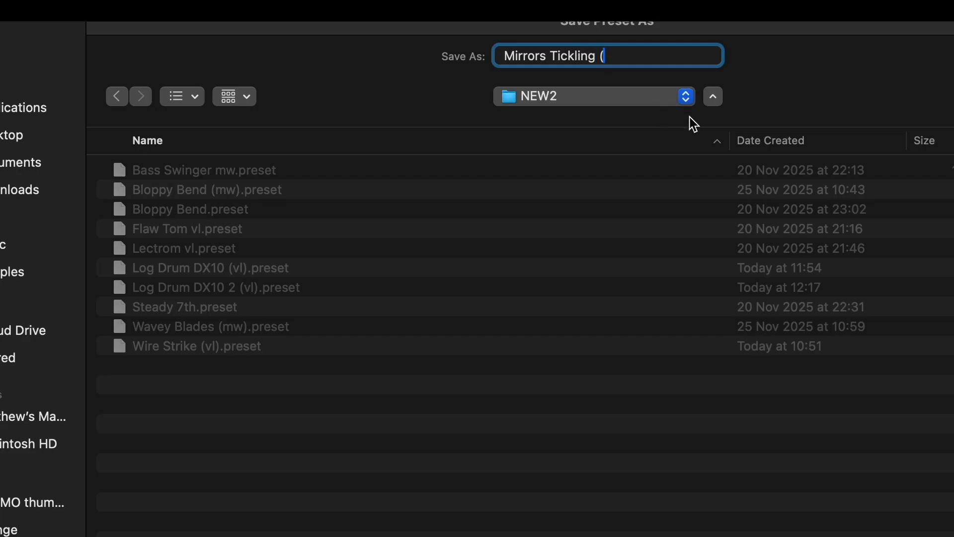
{"action": "type", "text": "mw)"}
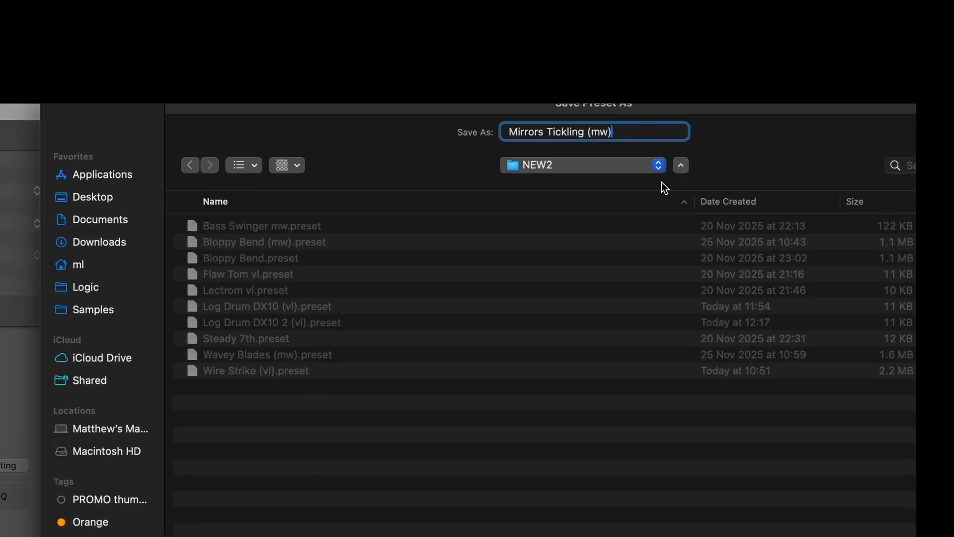
{"action": "key", "text": "Return"}
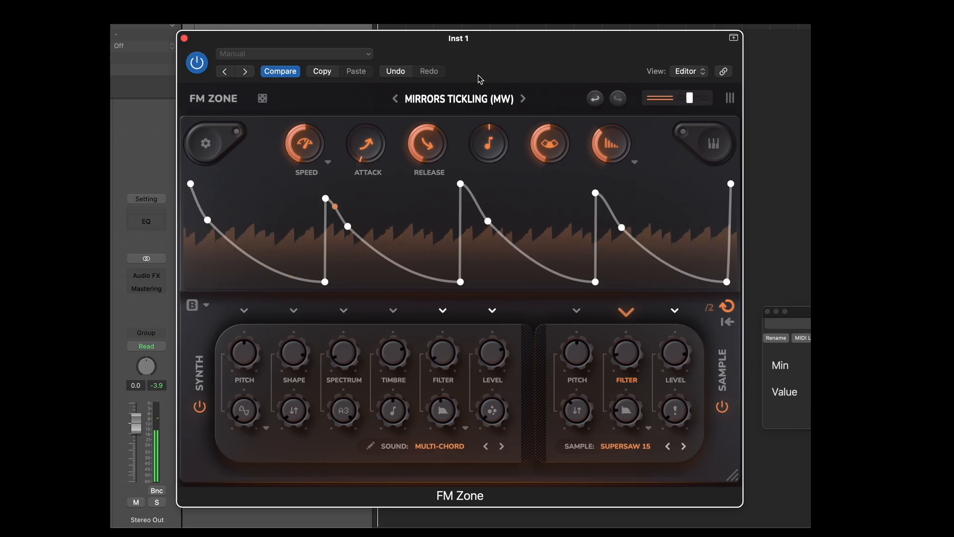
Initialise the preset to start a new patch from the default state.
{"action": "left_click_drag", "start_coordinate": [487, 41], "coordinate": [488, 36]}
{"action": "left_click", "coordinate": [457, 89]}
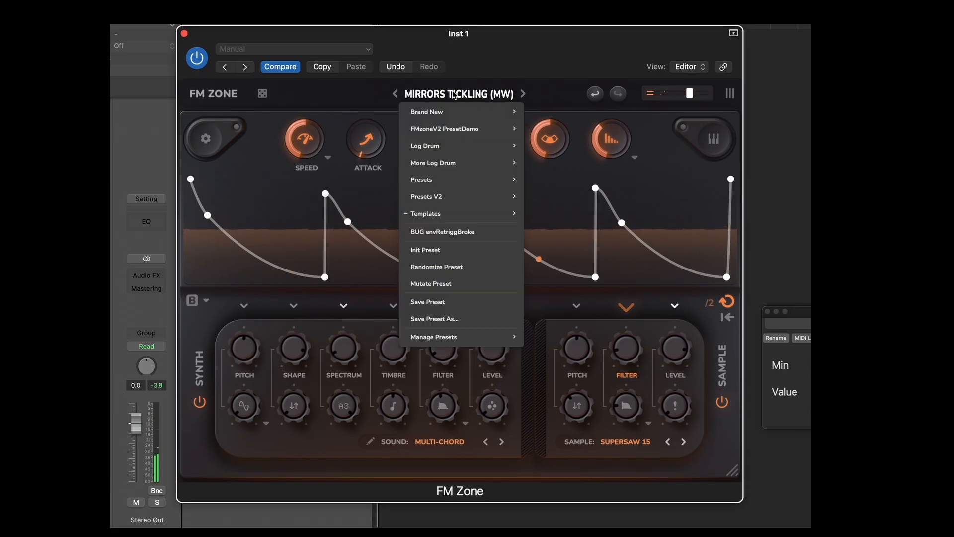
{"action": "left_click", "coordinate": [450, 251]}
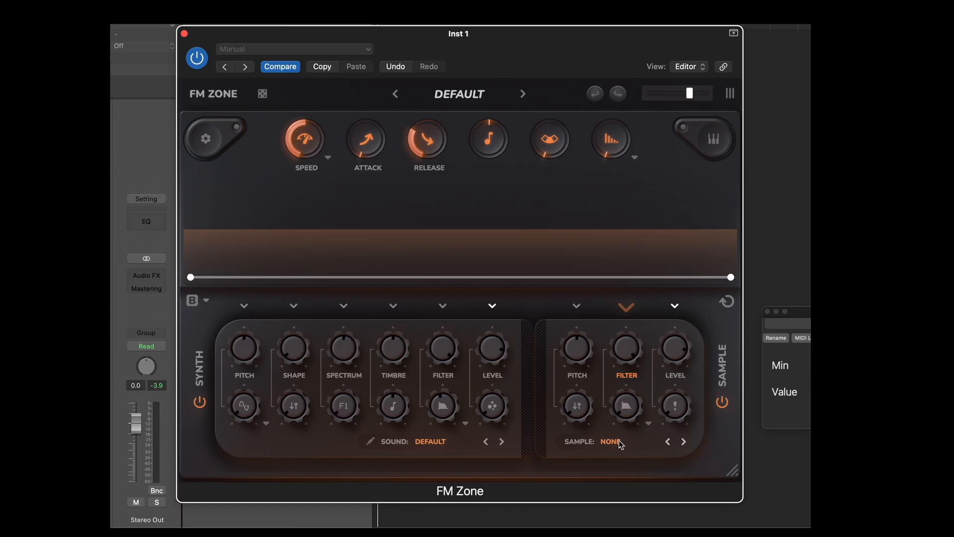
Load the Synth Strings sound from the String category into the synth.
{"action": "left_click", "coordinate": [439, 443]}
{"action": "mouse_move", "coordinate": [435, 230]}
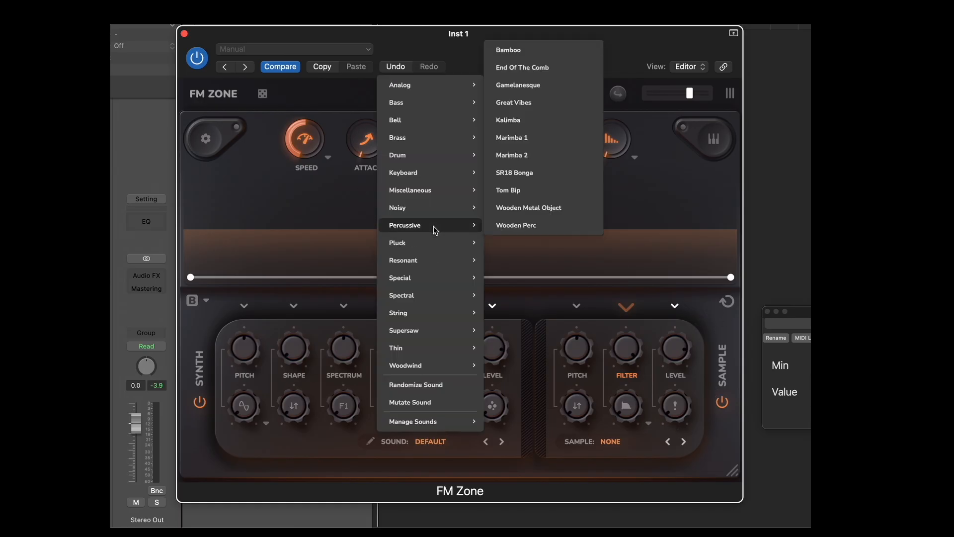
{"action": "mouse_move", "coordinate": [438, 159]}
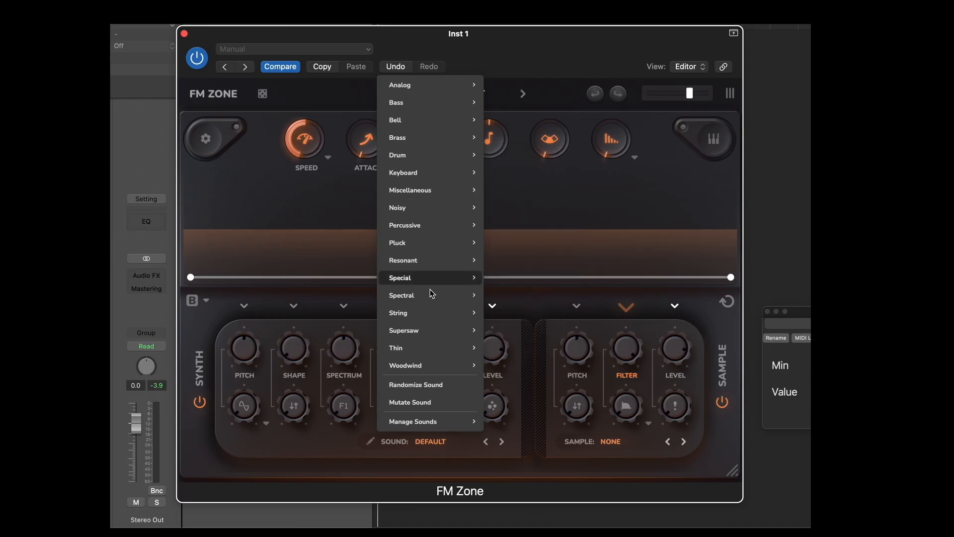
{"action": "mouse_move", "coordinate": [443, 314]}
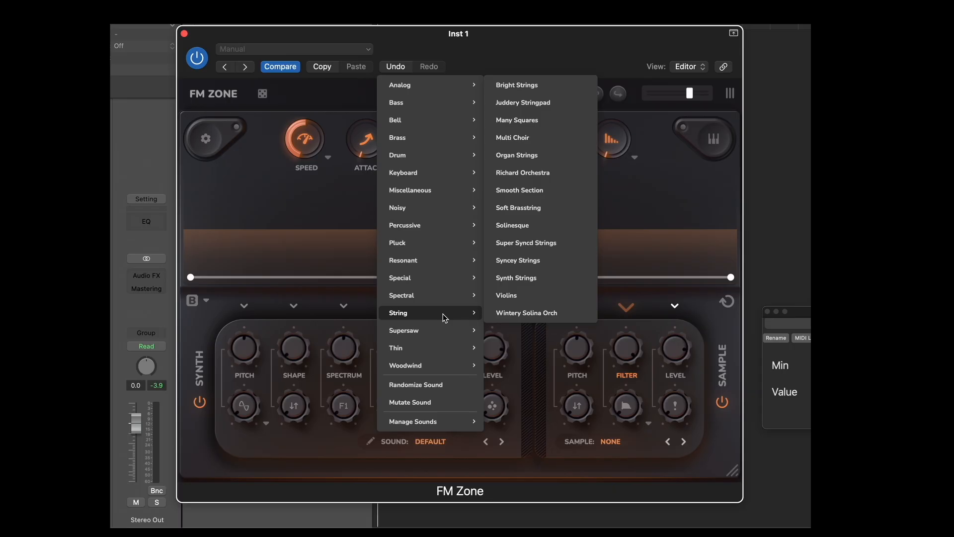
{"action": "left_click", "coordinate": [514, 280]}
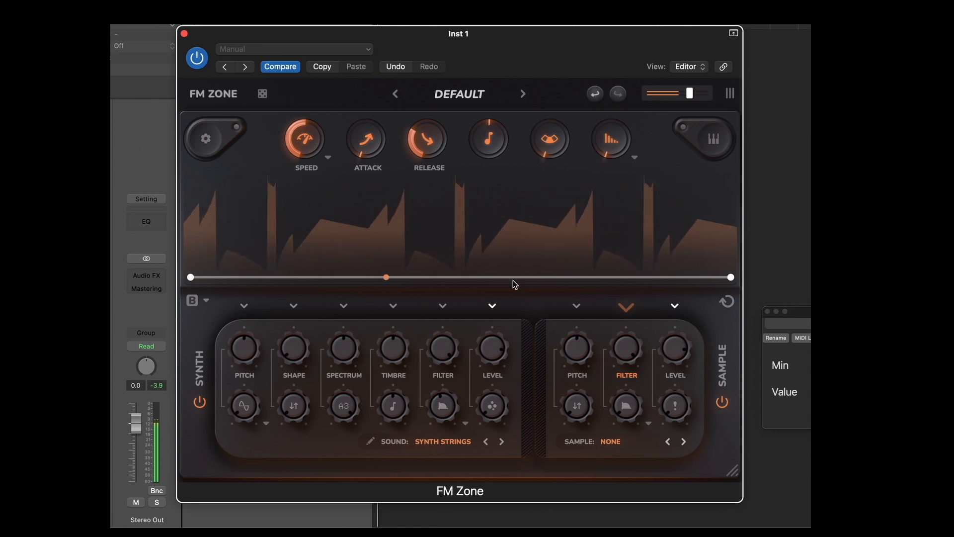
Set the synth algorithm to +2, turn down Spectrum and bring Timbre back to around its midpoint.
{"action": "left_click_drag", "start_coordinate": [395, 352], "coordinate": [395, 352]}
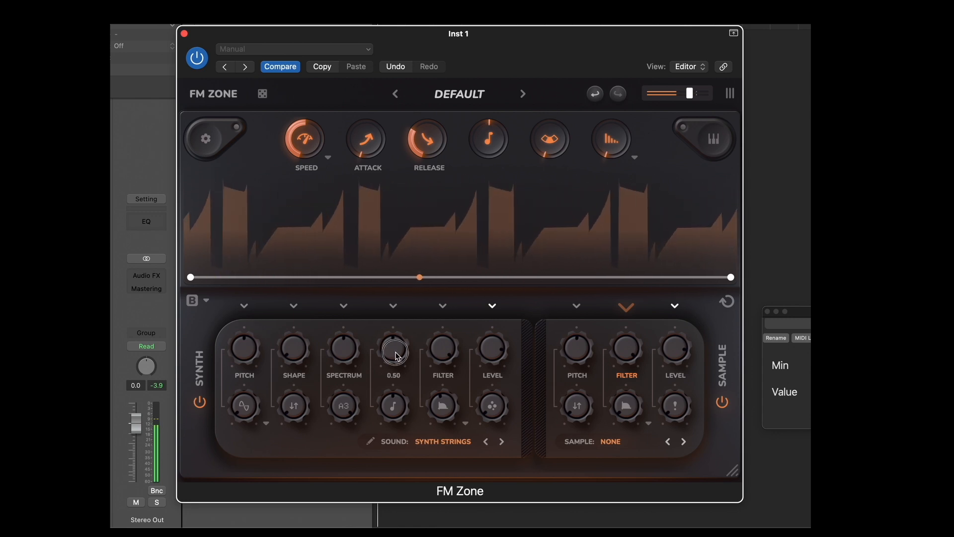
{"action": "mouse_move", "coordinate": [347, 326]}
{"action": "left_mouse_down"}
{"action": "mouse_move", "coordinate": [347, 268]}
{"action": "mouse_move", "coordinate": [352, 313]}
{"action": "left_mouse_up"}
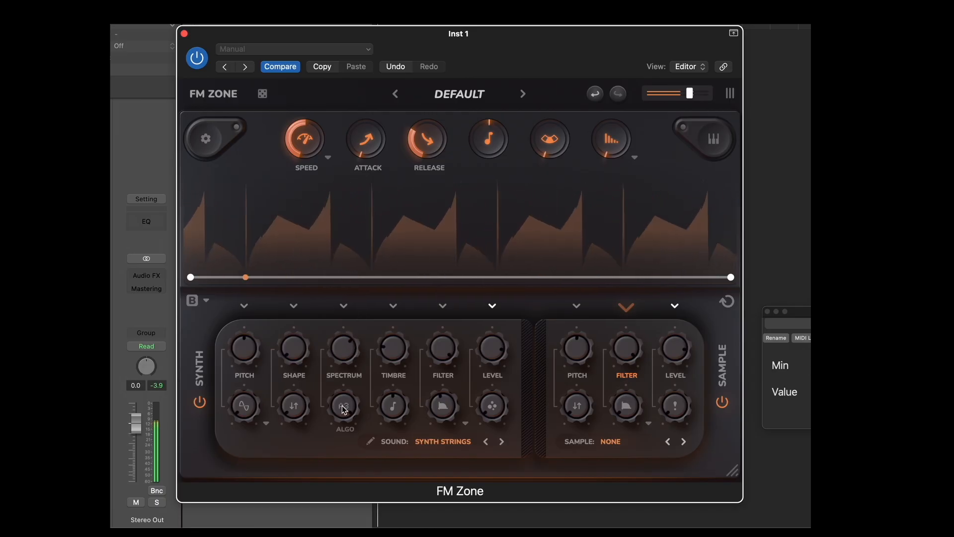
{"action": "left_click_drag", "start_coordinate": [345, 409], "coordinate": [341, 499]}
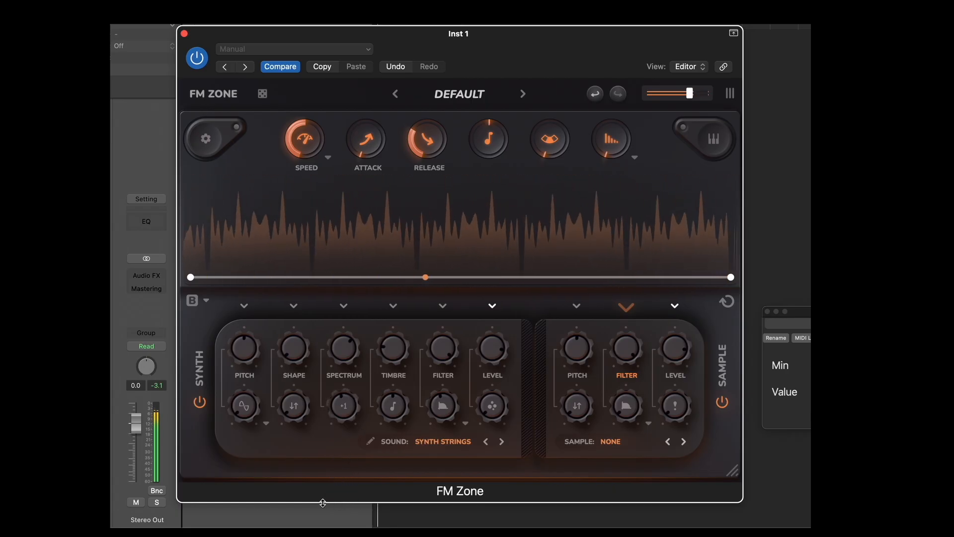
{"action": "left_click_drag", "start_coordinate": [351, 351], "coordinate": [339, 453]}
{"action": "left_click_drag", "start_coordinate": [393, 347], "coordinate": [394, 368]}
{"action": "mouse_move", "coordinate": [347, 400]}
{"action": "left_mouse_down"}
{"action": "mouse_move", "coordinate": [336, 435]}
{"action": "mouse_move", "coordinate": [335, 423]}
{"action": "mouse_move", "coordinate": [336, 456]}
{"action": "mouse_move", "coordinate": [337, 402]}
{"action": "left_mouse_up"}
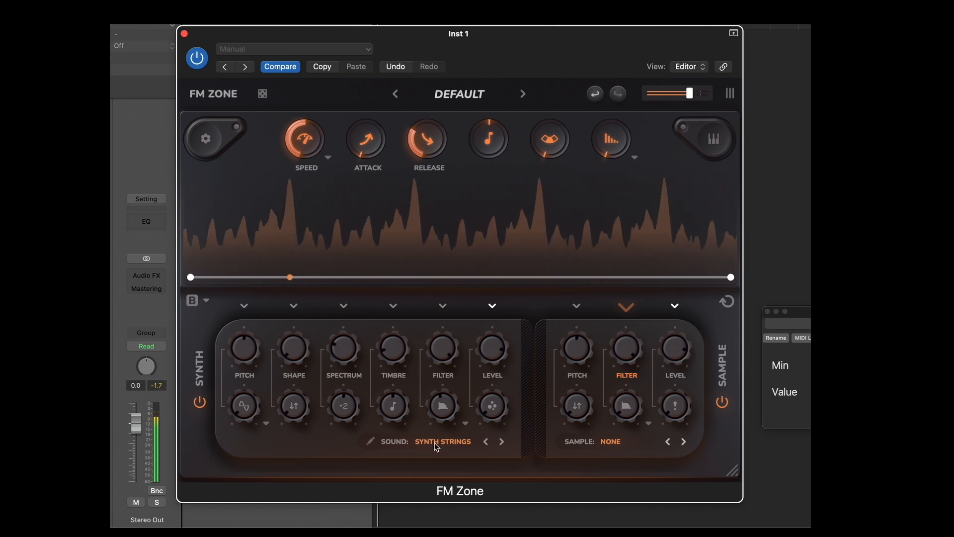
{"action": "left_click_drag", "start_coordinate": [393, 347], "coordinate": [419, 246]}
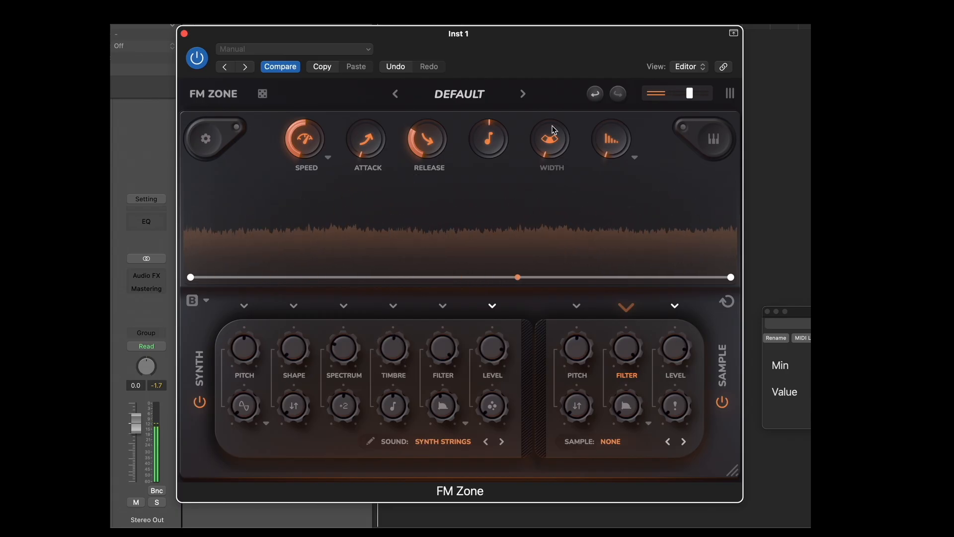
Raise the Width to about halfway, shorten the Release slightly and turn down the synth Timbre.
{"action": "left_click_drag", "start_coordinate": [554, 142], "coordinate": [555, 42]}
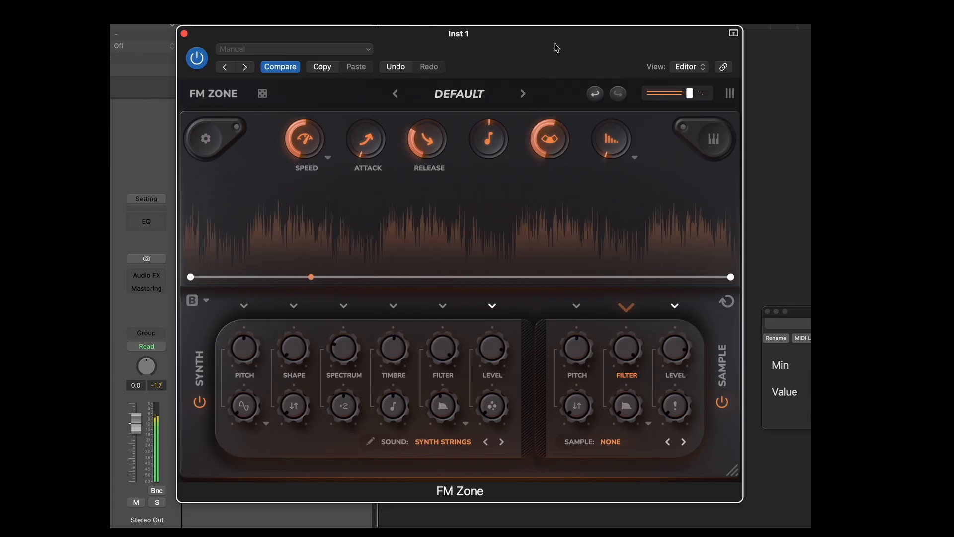
{"action": "left_click", "coordinate": [432, 137]}
{"action": "left_click_drag", "start_coordinate": [432, 136], "coordinate": [433, 144]}
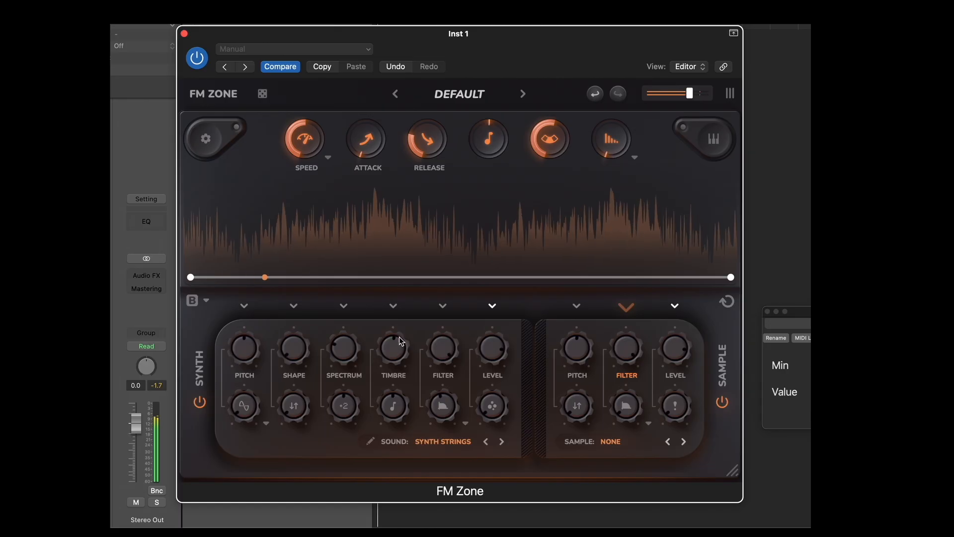
{"action": "left_click_drag", "start_coordinate": [398, 341], "coordinate": [384, 431]}
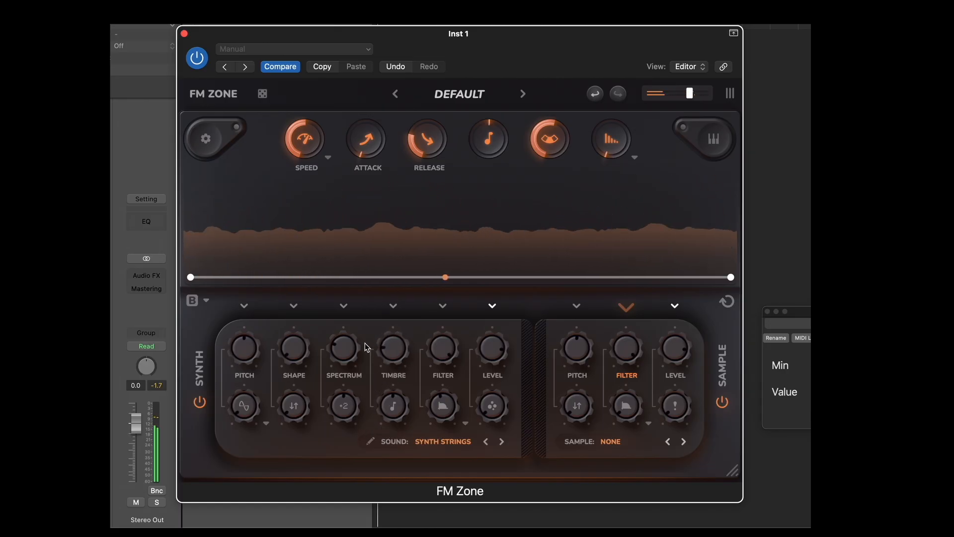
Fine-tune the synth Spectrum and Timbre amounts.
{"action": "left_click_drag", "start_coordinate": [354, 346], "coordinate": [346, 375]}
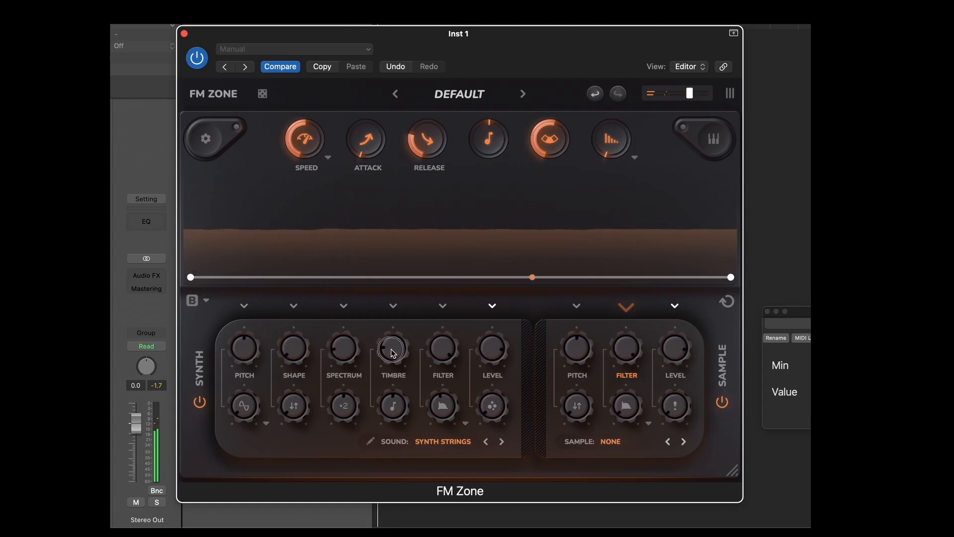
{"action": "mouse_move", "coordinate": [392, 352]}
{"action": "left_mouse_down"}
{"action": "mouse_move", "coordinate": [422, 220]}
{"action": "mouse_move", "coordinate": [390, 353]}
{"action": "left_mouse_up"}
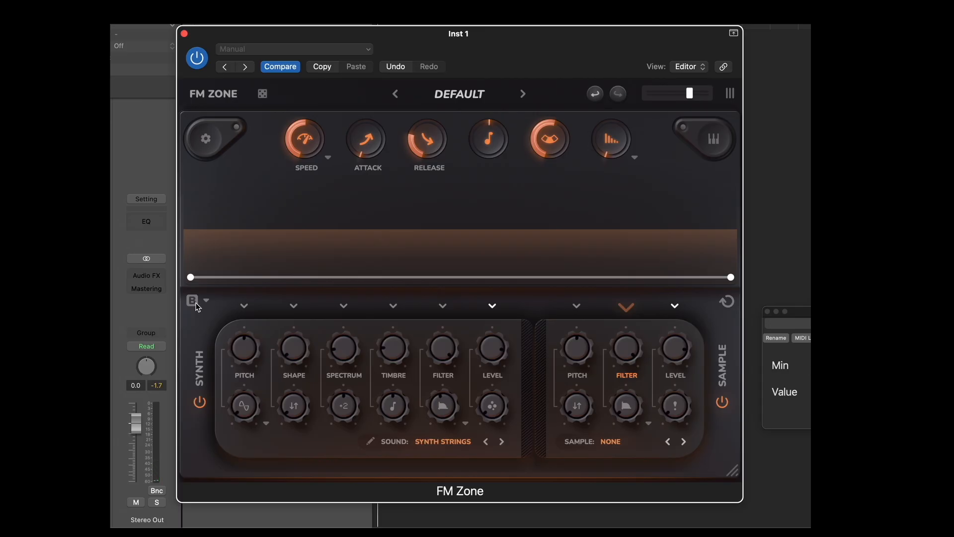
Change the Velocity To Filter modulation to Velocity To Env Bank at full amount, and copy all A envelopes to bank B.
{"action": "left_click", "coordinate": [208, 141]}
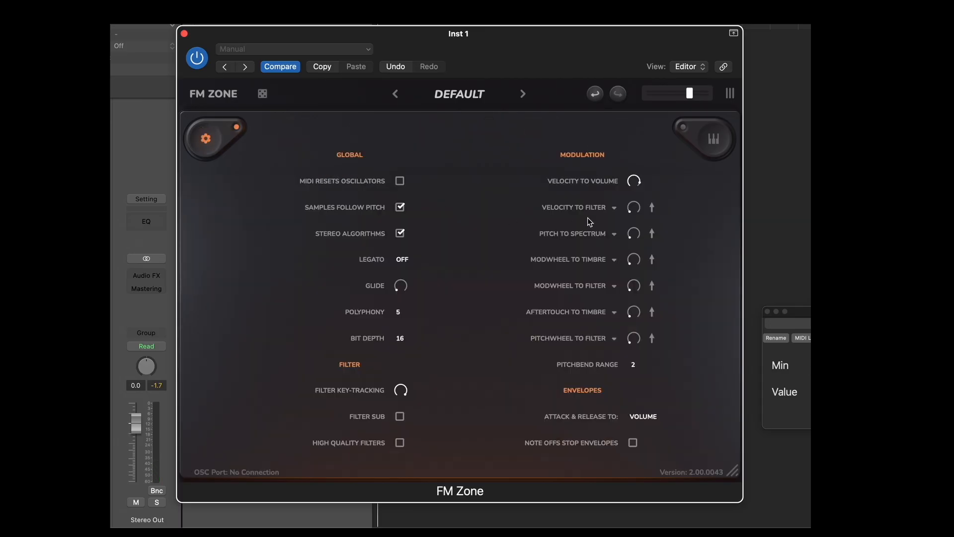
{"action": "left_click", "coordinate": [609, 208]}
{"action": "left_click", "coordinate": [664, 393]}
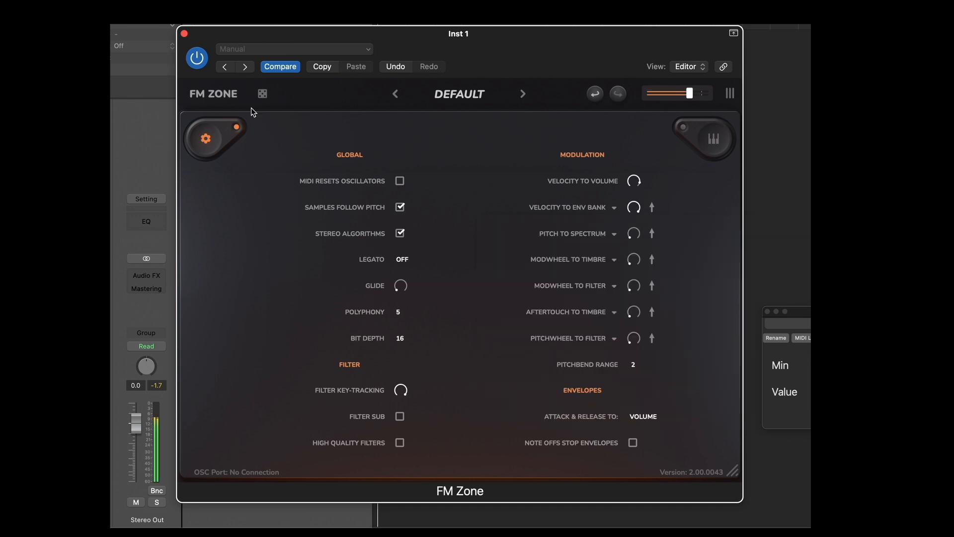
{"action": "left_click", "coordinate": [208, 141]}
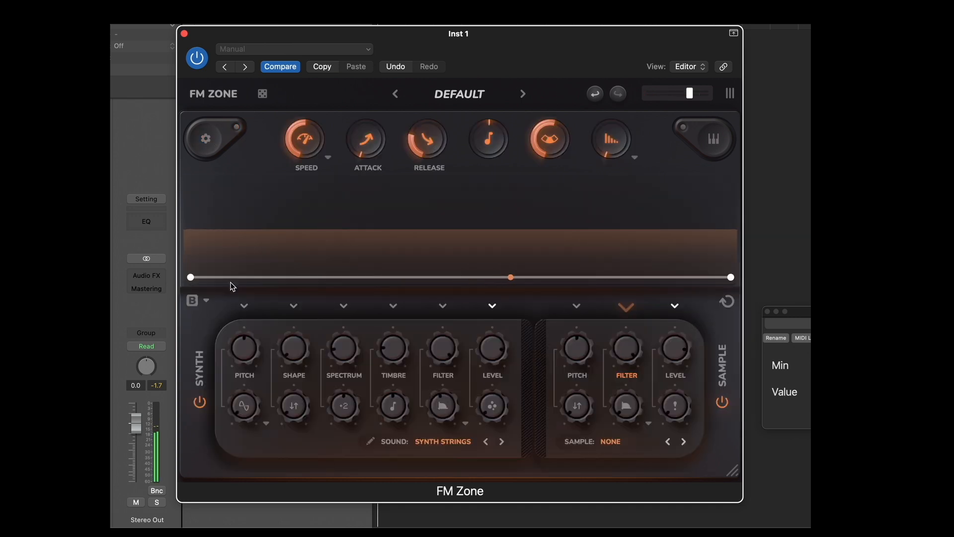
{"action": "left_click", "coordinate": [206, 302]}
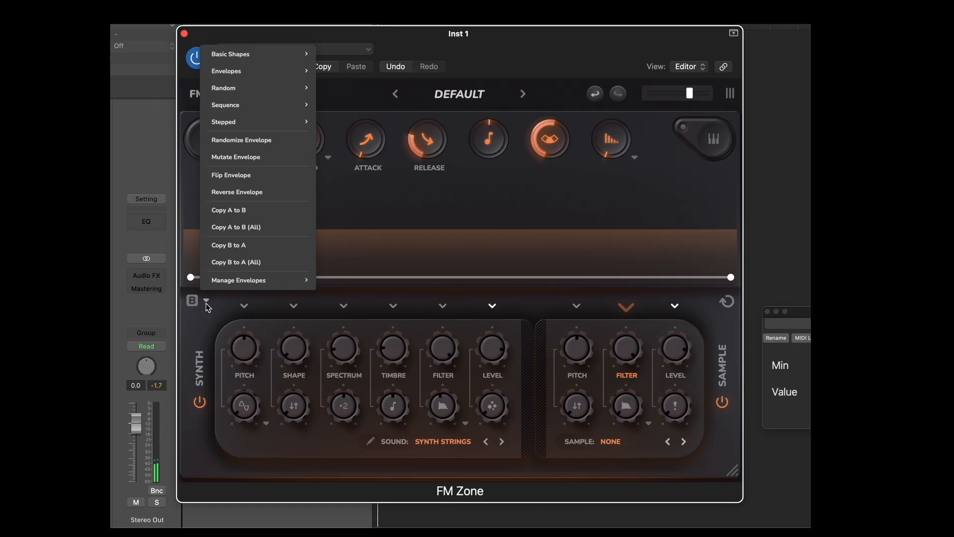
{"action": "left_click", "coordinate": [241, 228]}
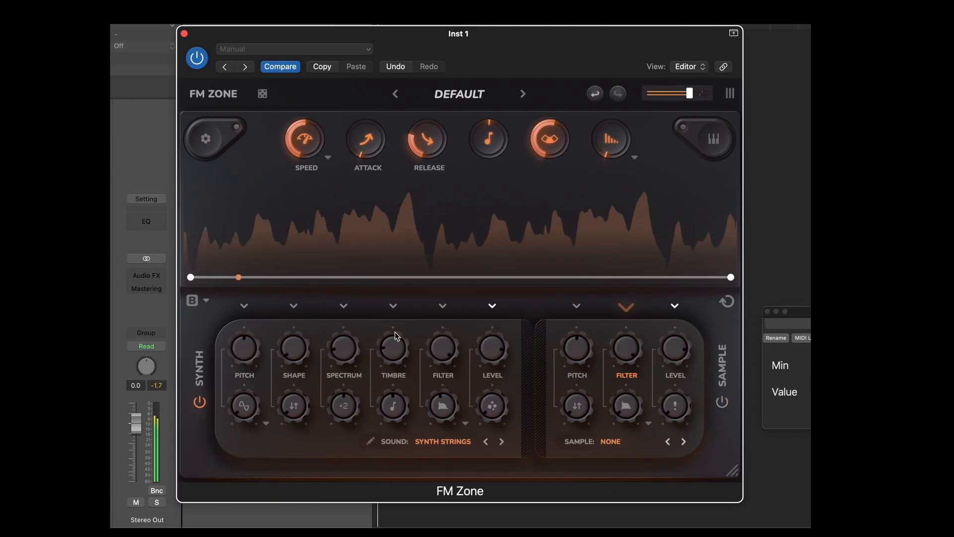
Shape bank B's Timbre envelope with a raised start point and a curved early decay to a low middle point.
{"action": "left_click", "coordinate": [393, 307]}
{"action": "left_click", "coordinate": [199, 303]}
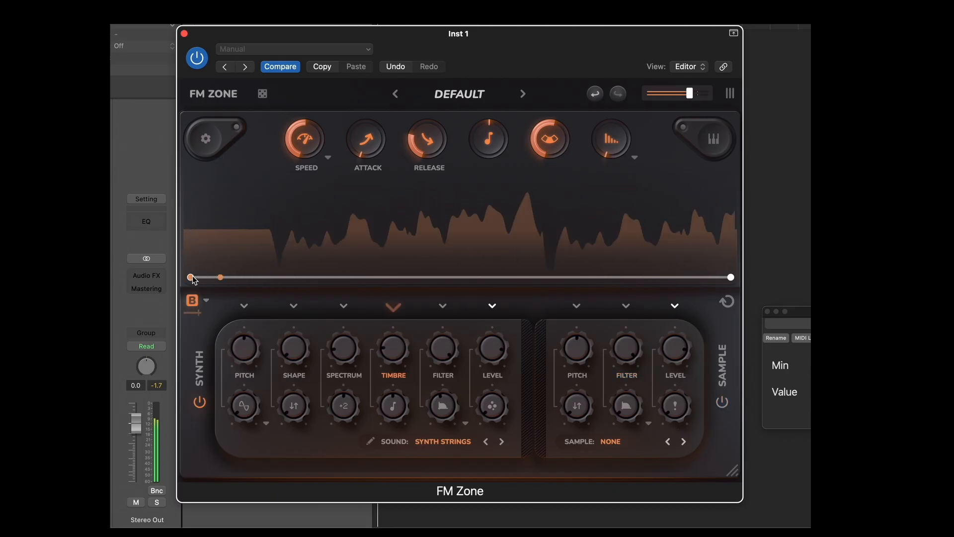
{"action": "left_click_drag", "start_coordinate": [191, 277], "coordinate": [224, 251]}
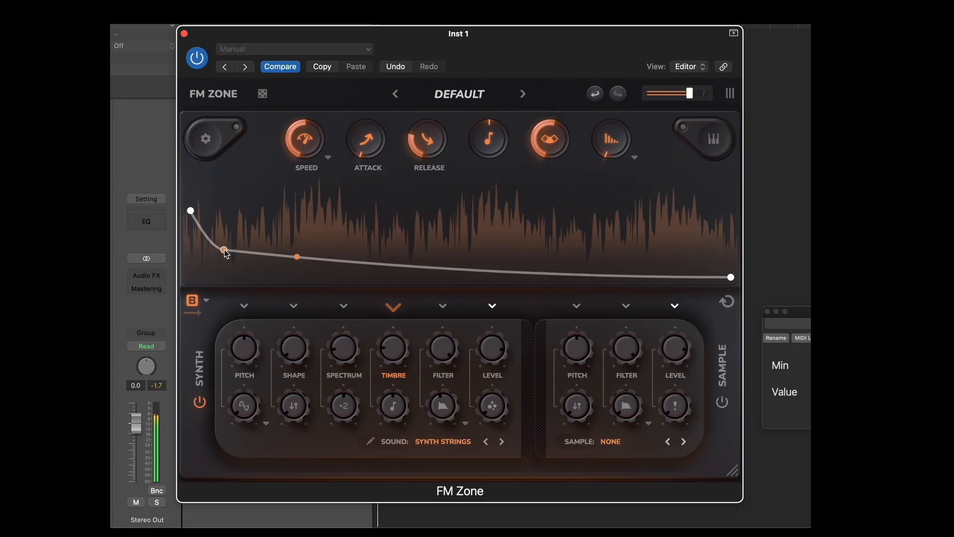
{"action": "left_click_drag", "start_coordinate": [227, 256], "coordinate": [283, 265]}
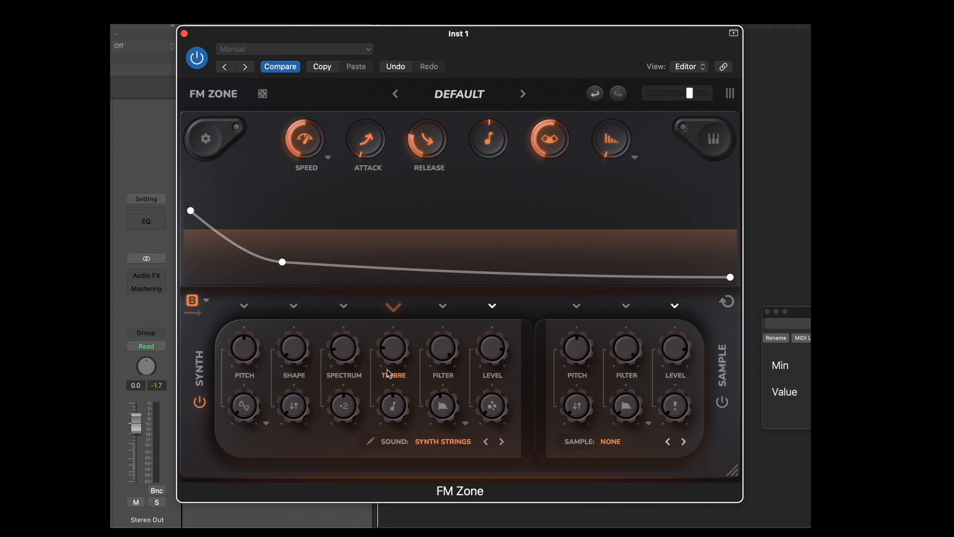
{"action": "left_click", "coordinate": [216, 145]}
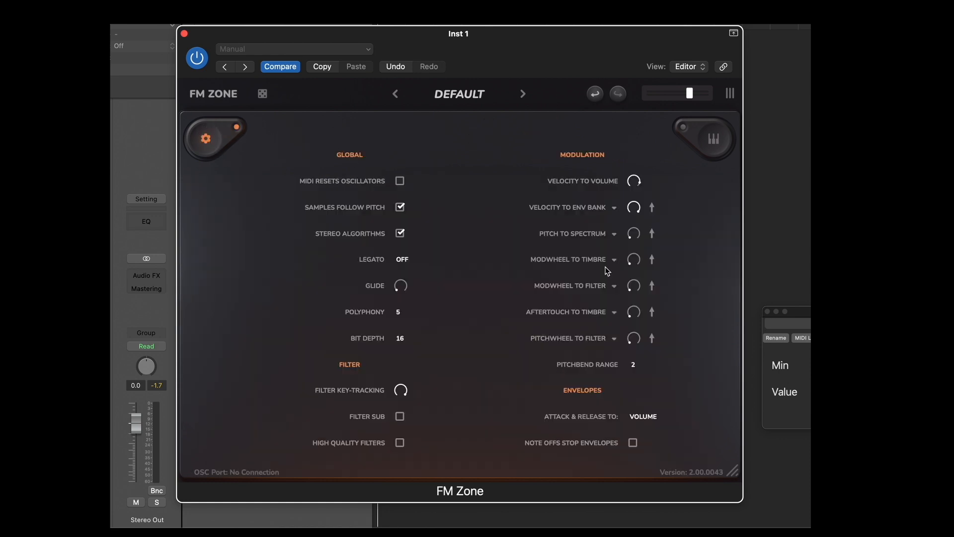
{"action": "left_click", "coordinate": [617, 208]}
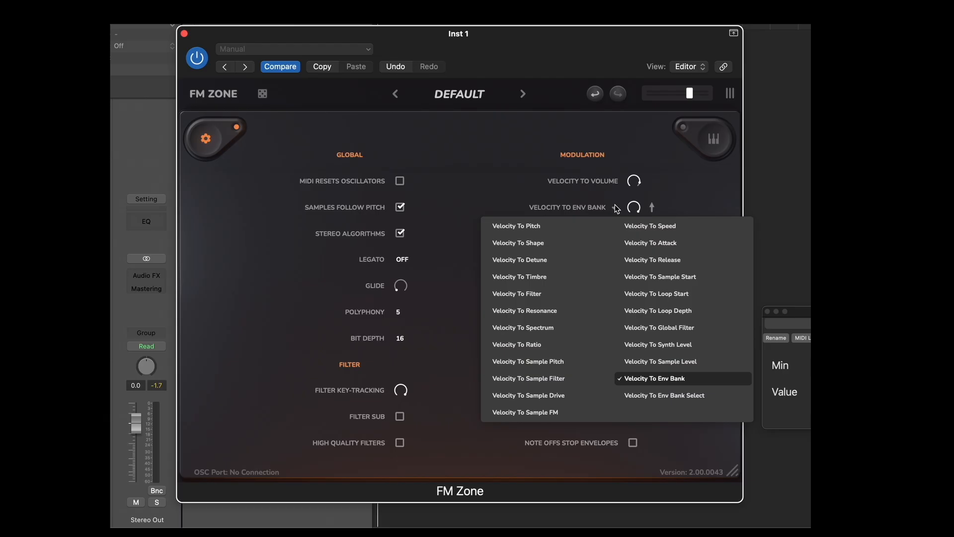
{"action": "left_click", "coordinate": [689, 184]}
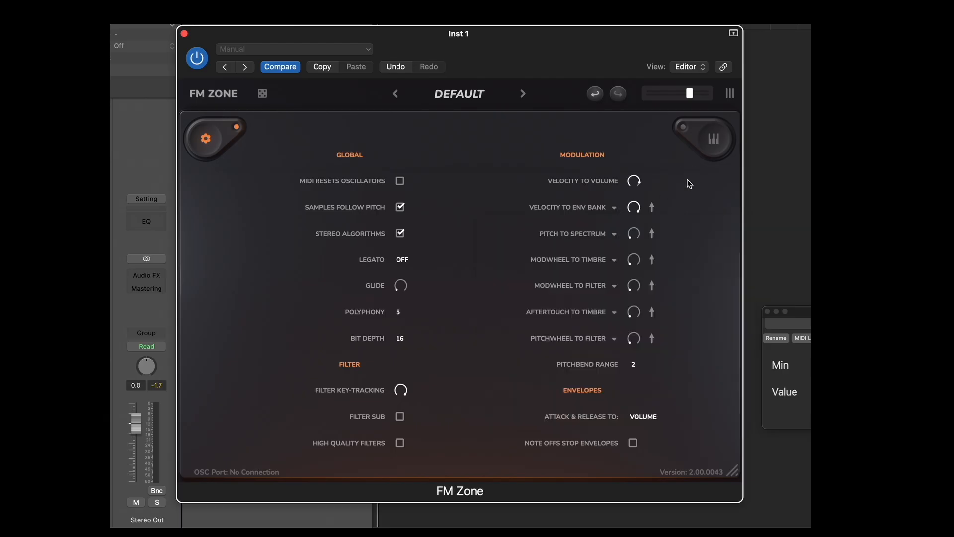
{"action": "left_click", "coordinate": [205, 149]}
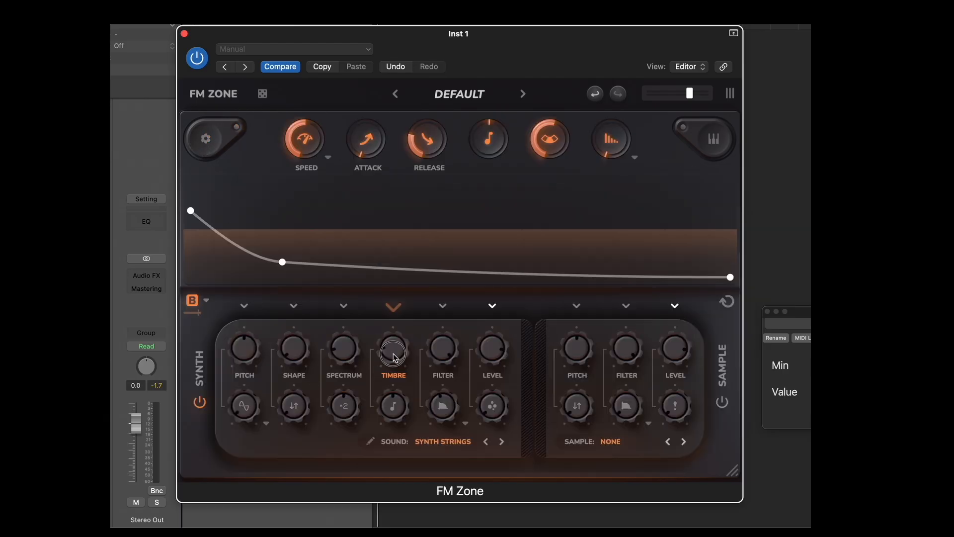
Raise the start point of bank B's Timbre envelope for a stronger initial decay.
{"action": "left_click", "coordinate": [402, 307]}
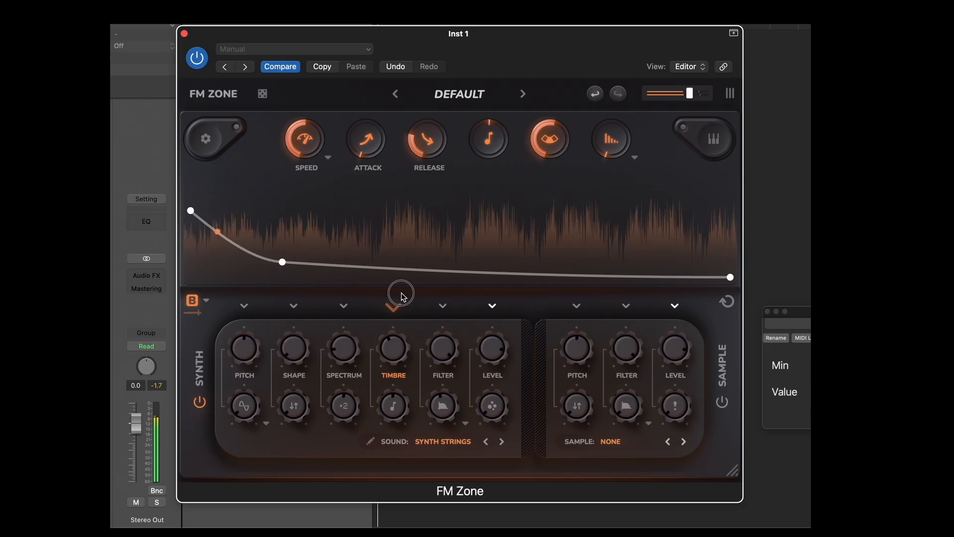
{"action": "left_click", "coordinate": [395, 319]}
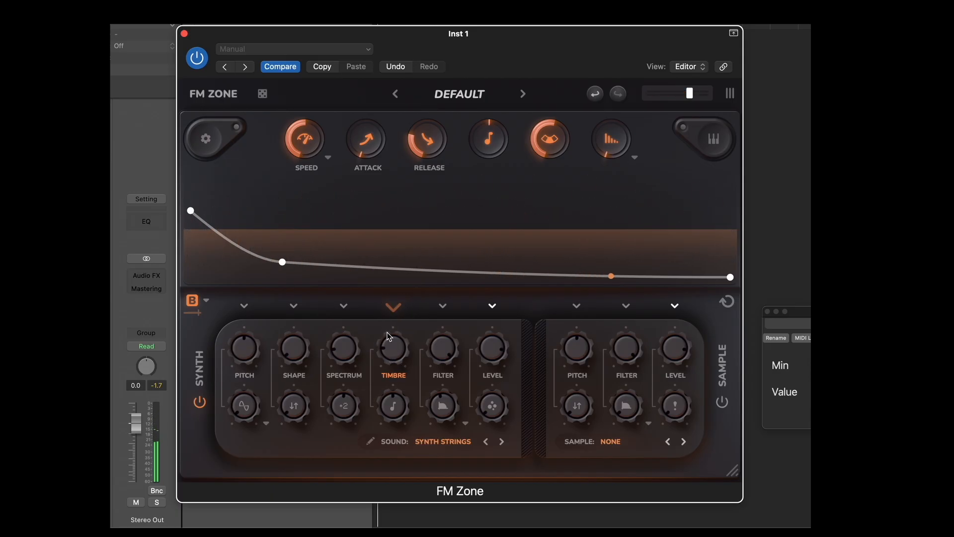
{"action": "left_click_drag", "start_coordinate": [190, 210], "coordinate": [191, 191]}
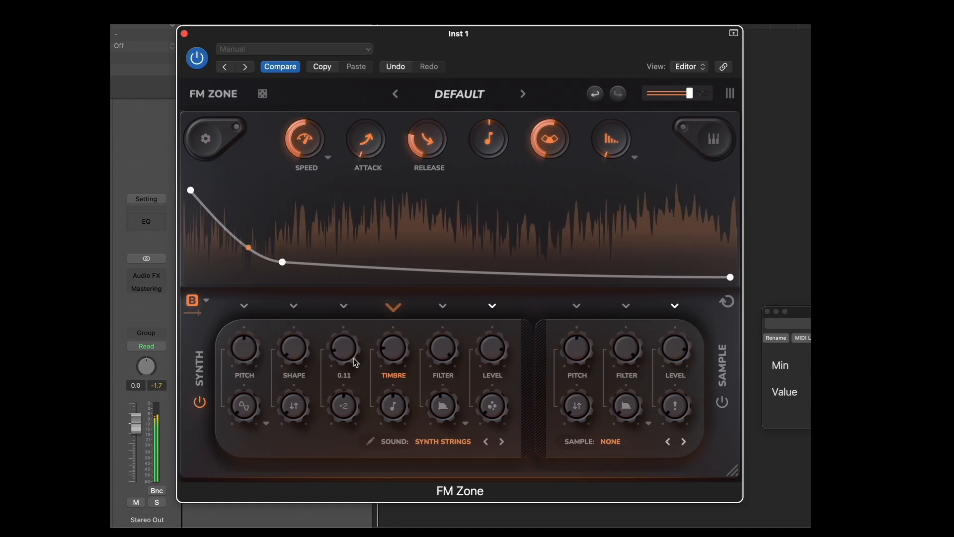
Open the Synth Strings sound for editing and raise the synth Spectrum to 1.00.
{"action": "left_click", "coordinate": [370, 442]}
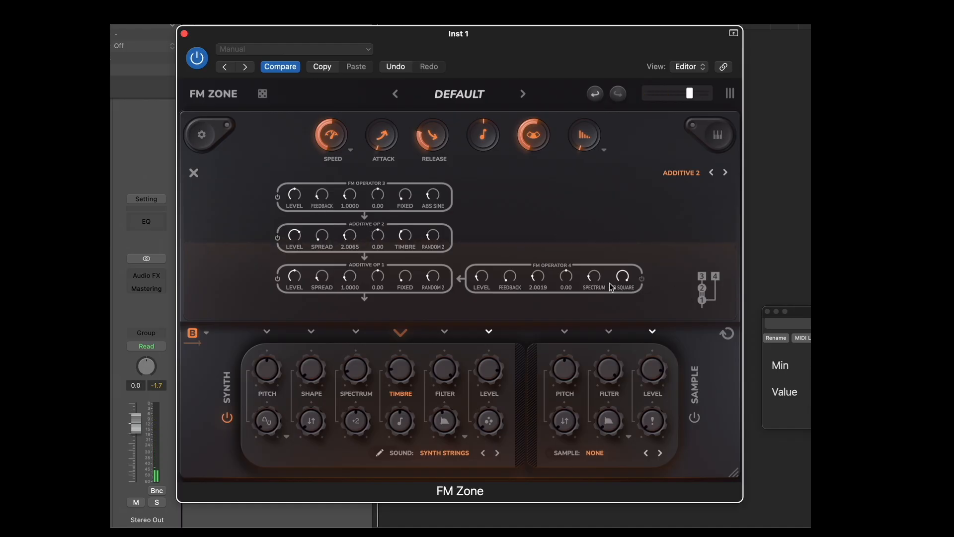
{"action": "left_click_drag", "start_coordinate": [355, 373], "coordinate": [383, 179]}
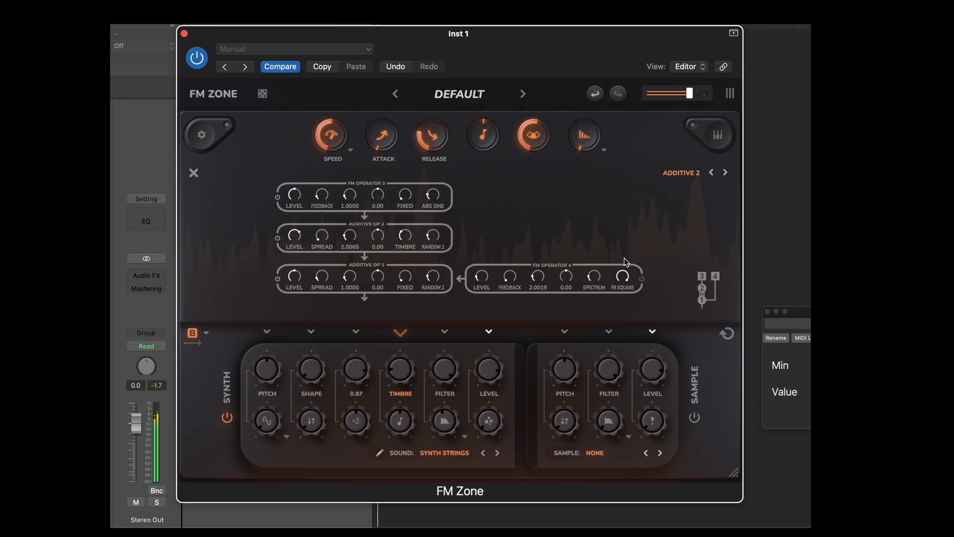
{"action": "left_click_drag", "start_coordinate": [356, 372], "coordinate": [349, 252]}
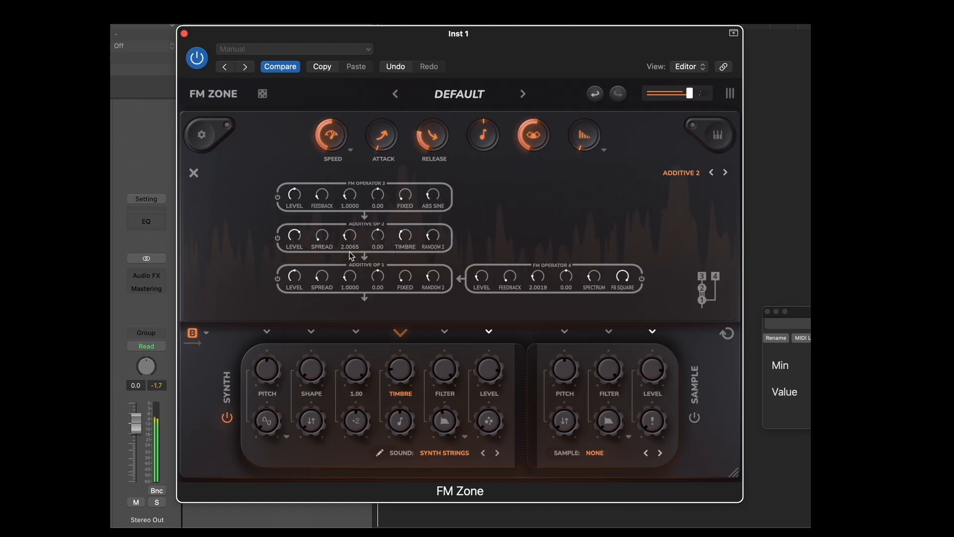
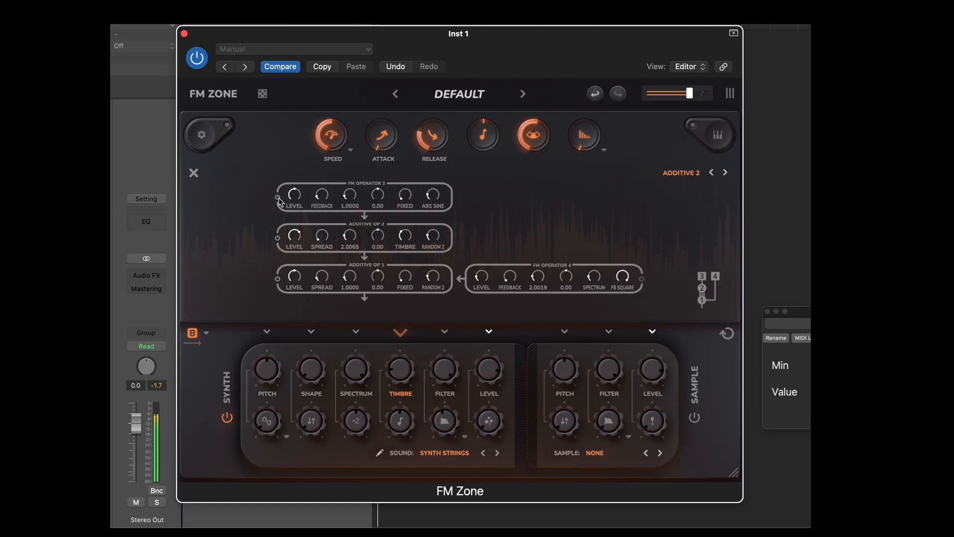
Switch off FM Operator 3 and turn up the synth Timbre.
{"action": "left_click", "coordinate": [278, 198]}
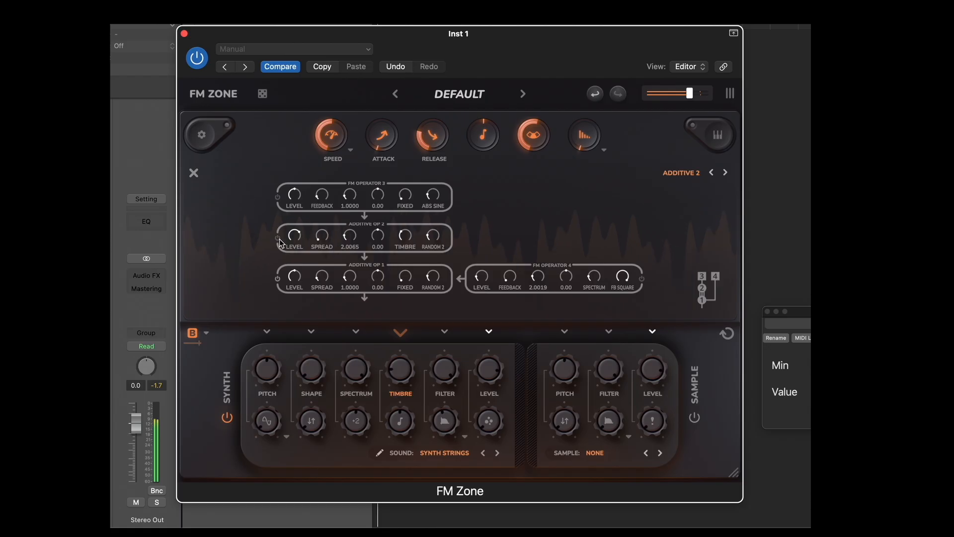
{"action": "left_click_drag", "start_coordinate": [408, 374], "coordinate": [403, 348]}
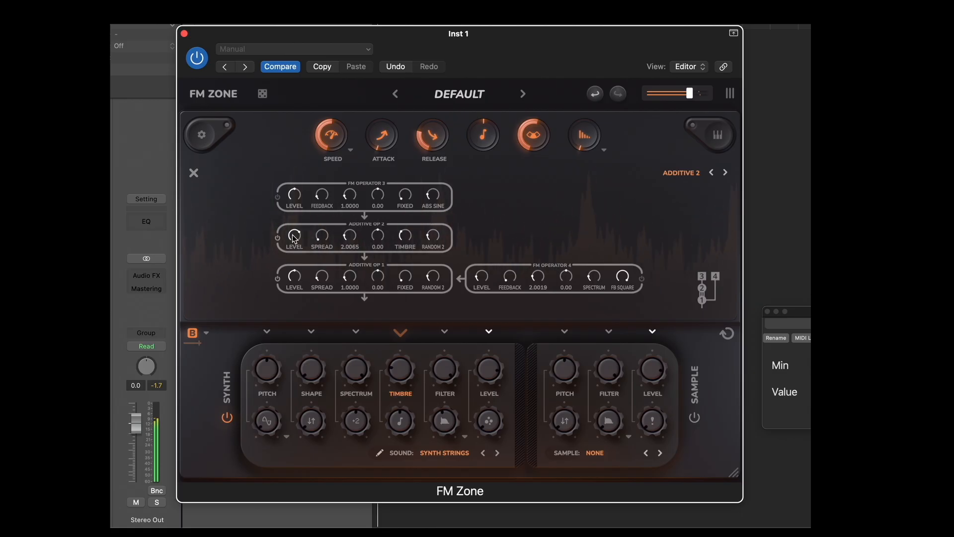
{"action": "left_click_drag", "start_coordinate": [400, 367], "coordinate": [393, 308]}
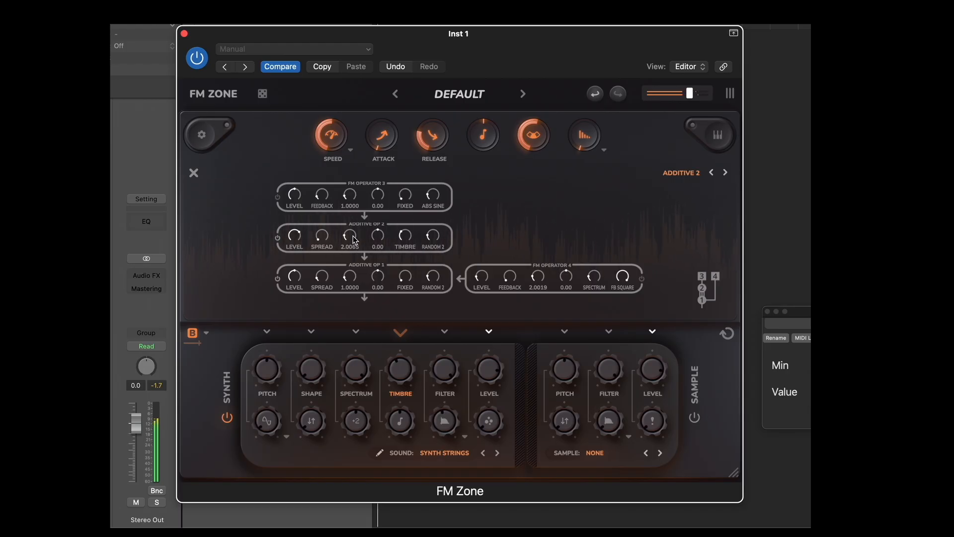
Set Additive Op 2's ratio to 2.0000, turn the synth Timbre back down and leave the sound editor.
{"action": "double_click", "coordinate": [351, 247]}
{"action": "key", "text": "Return"}
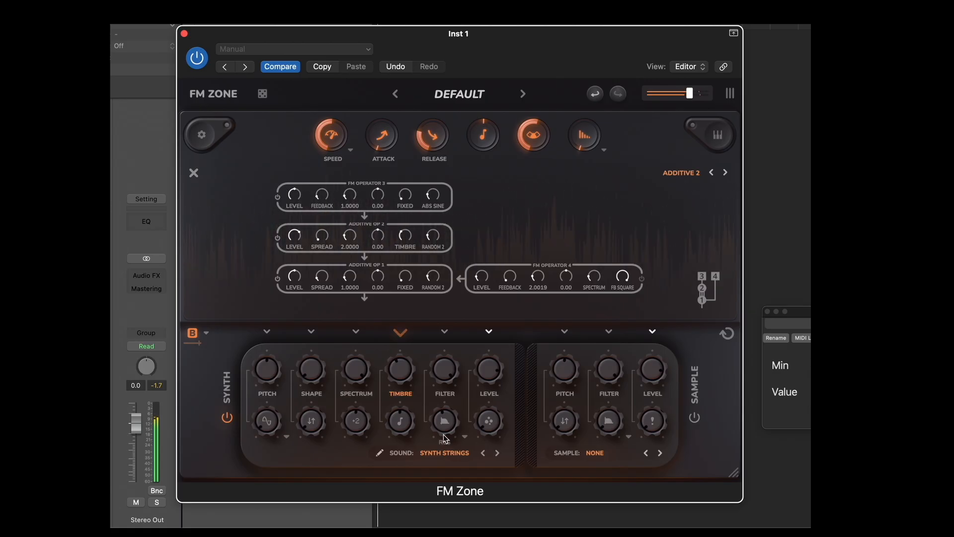
{"action": "left_click_drag", "start_coordinate": [295, 197], "coordinate": [280, 286]}
{"action": "left_click_drag", "start_coordinate": [401, 370], "coordinate": [394, 429]}
{"action": "left_click", "coordinate": [195, 174]}
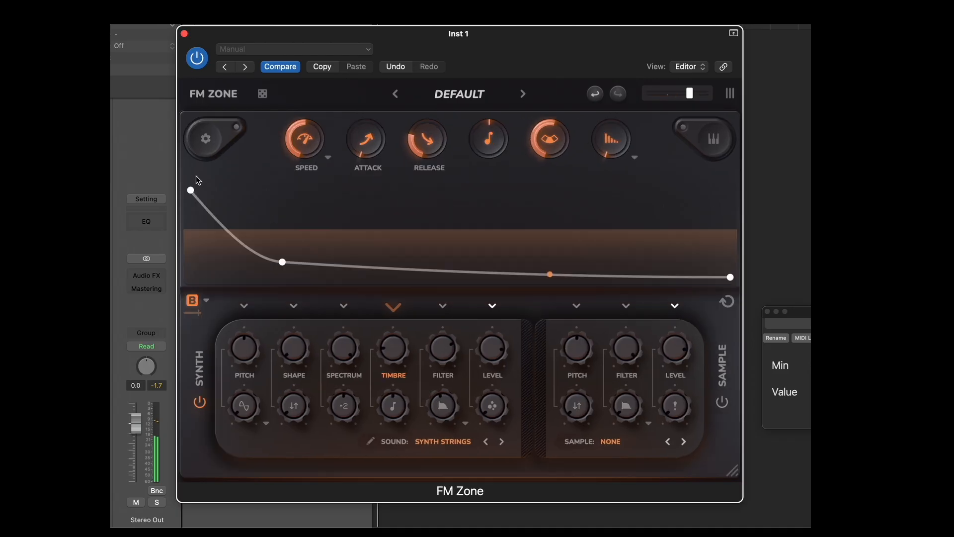
Reduce the filter key-tracking to about halfway in the global settings.
{"action": "left_click", "coordinate": [206, 138]}
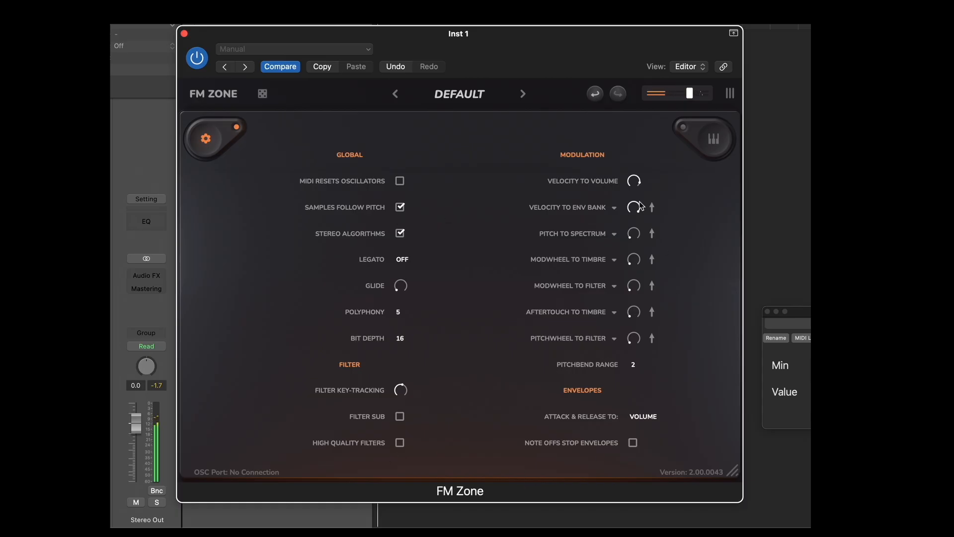
{"action": "left_click", "coordinate": [209, 140]}
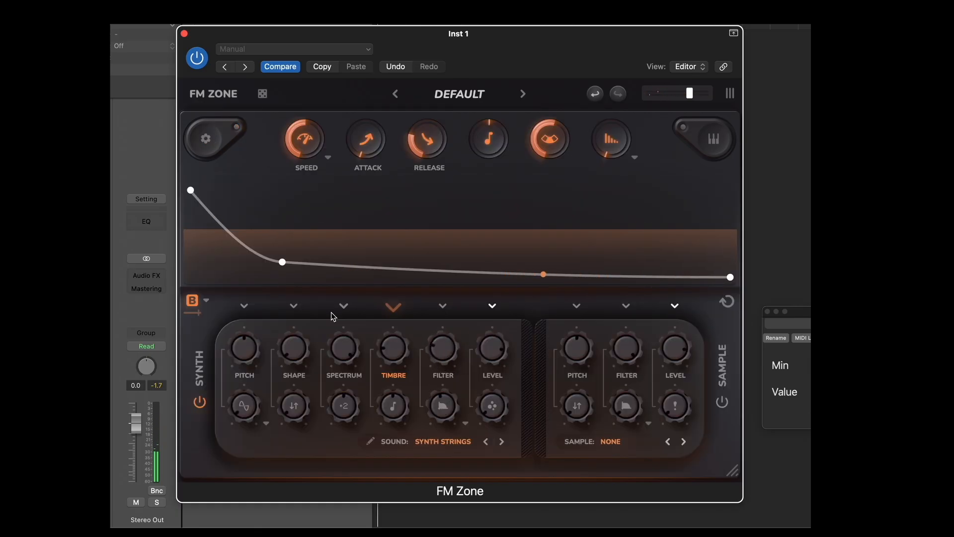
In envelope bank A, raise the start points of the Timbre and Filter envelopes to form straight downward ramps.
{"action": "left_click", "coordinate": [194, 299]}
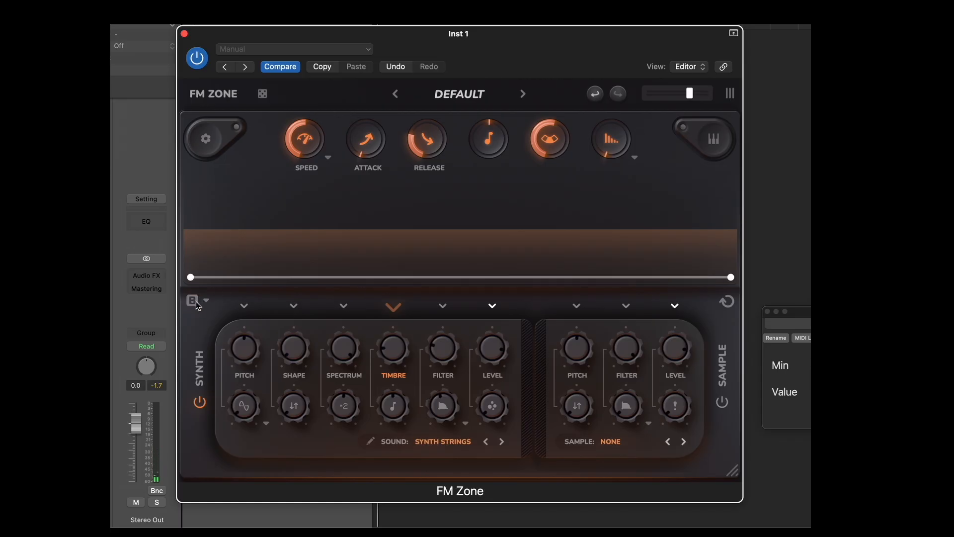
{"action": "left_click_drag", "start_coordinate": [191, 277], "coordinate": [191, 202]}
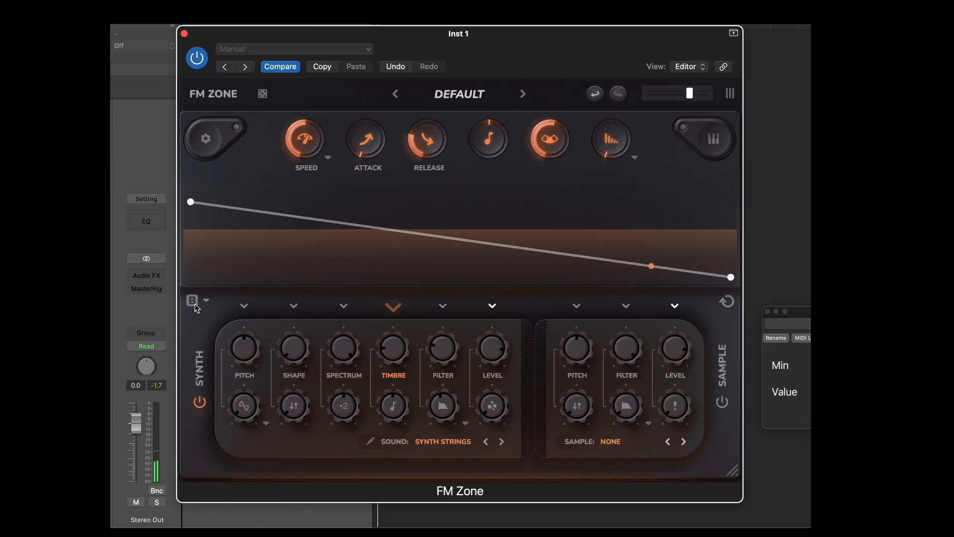
{"action": "left_click", "coordinate": [443, 307]}
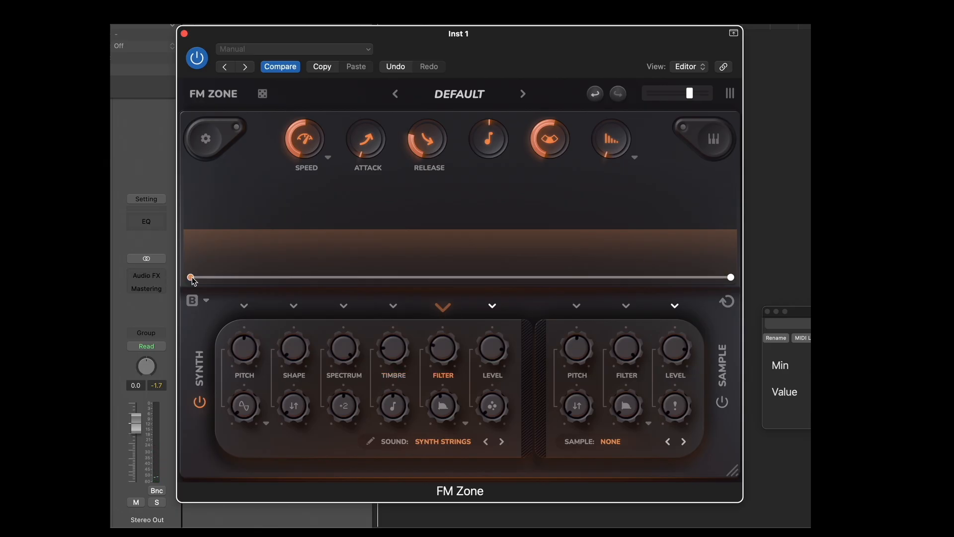
{"action": "left_click_drag", "start_coordinate": [191, 277], "coordinate": [192, 197]}
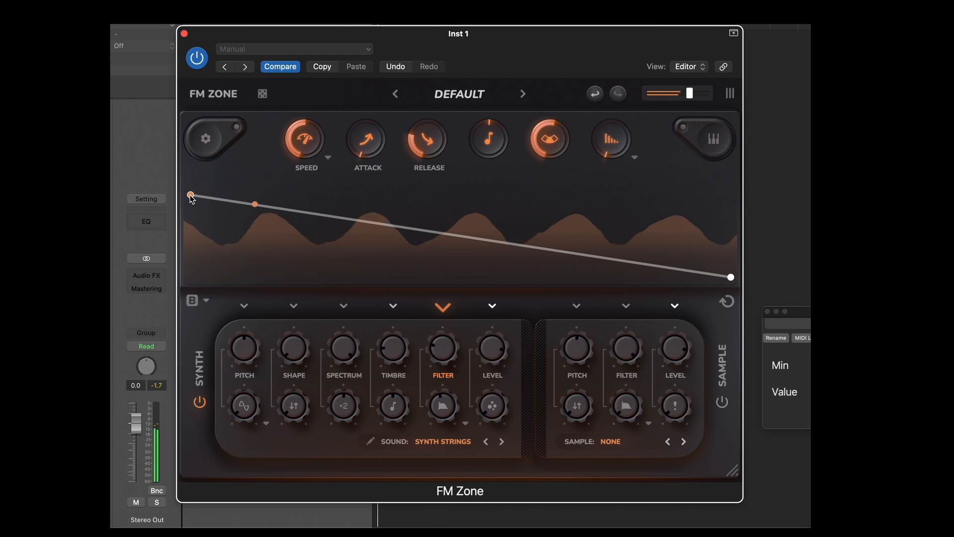
Enable MIDI Resets Oscillators and switch to bank B of the Filter envelope.
{"action": "left_click", "coordinate": [214, 143]}
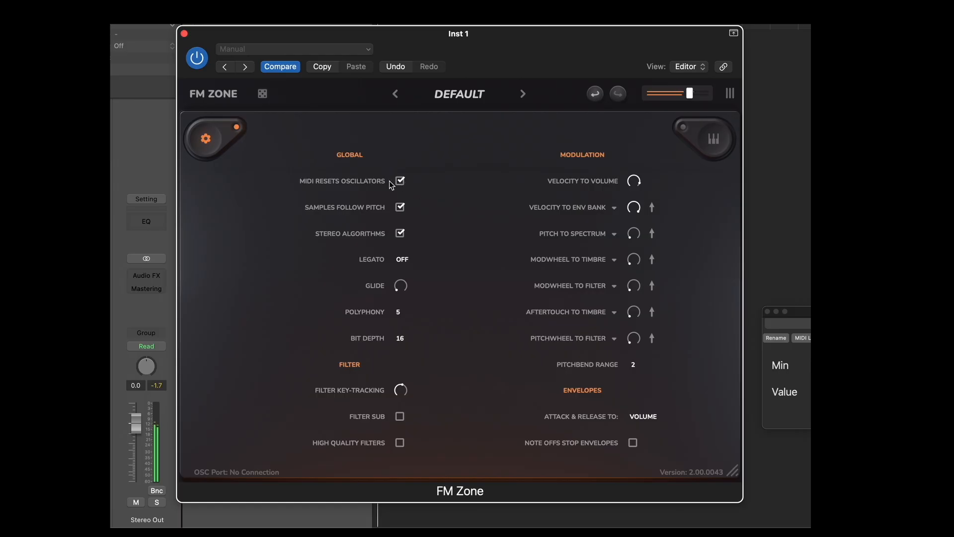
{"action": "left_click", "coordinate": [208, 141]}
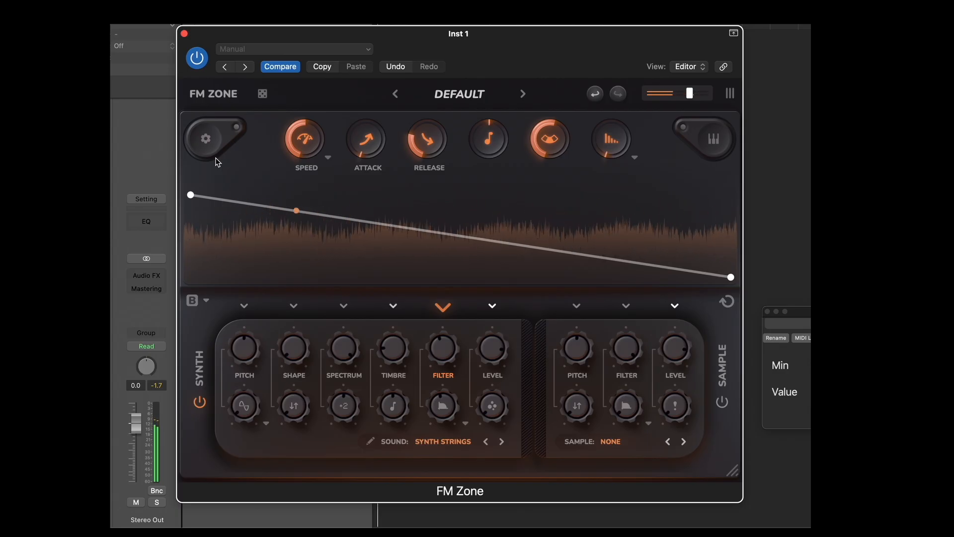
{"action": "left_click", "coordinate": [193, 301]}
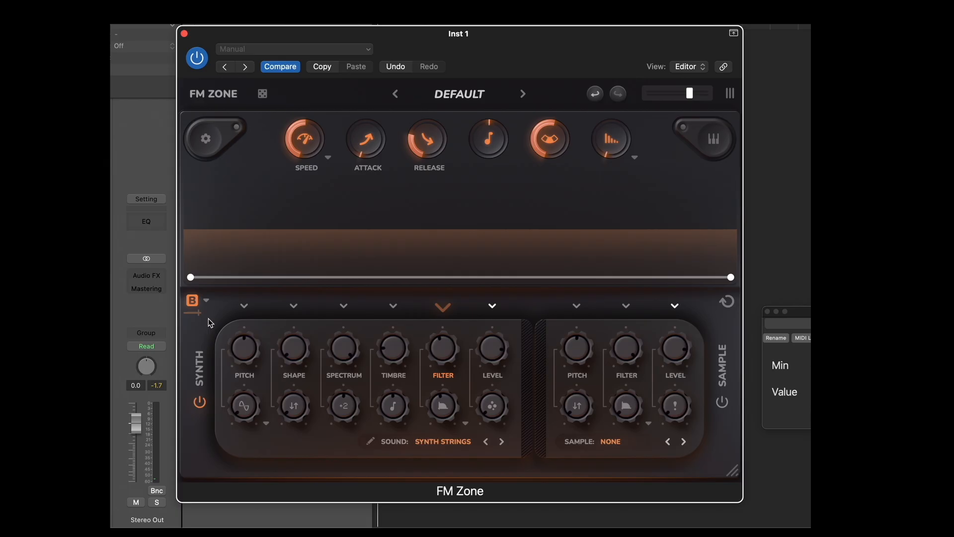
Drop the bank A Filter envelope's start point close to zero and shape bank B's into a curved decay from a high start.
{"action": "left_click", "coordinate": [192, 302]}
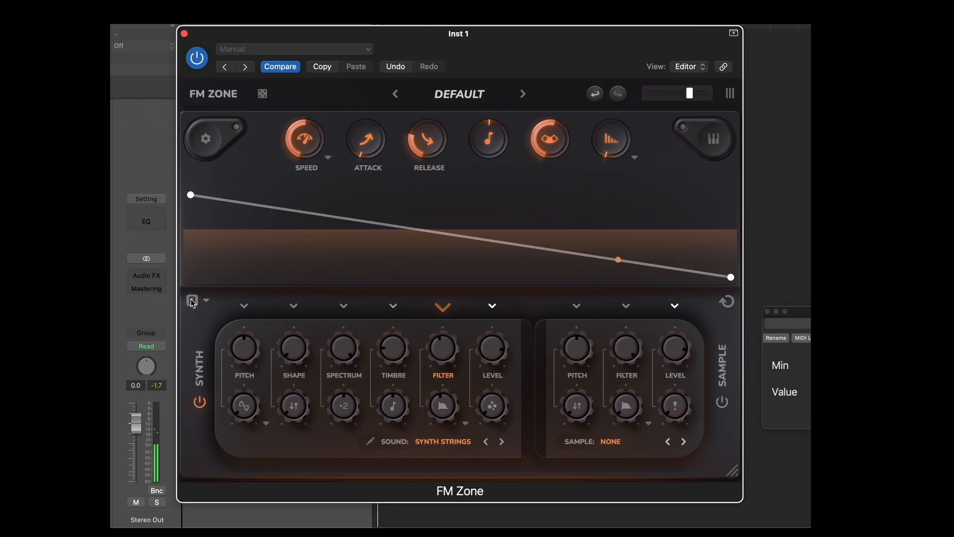
{"action": "left_click_drag", "start_coordinate": [191, 195], "coordinate": [184, 273]}
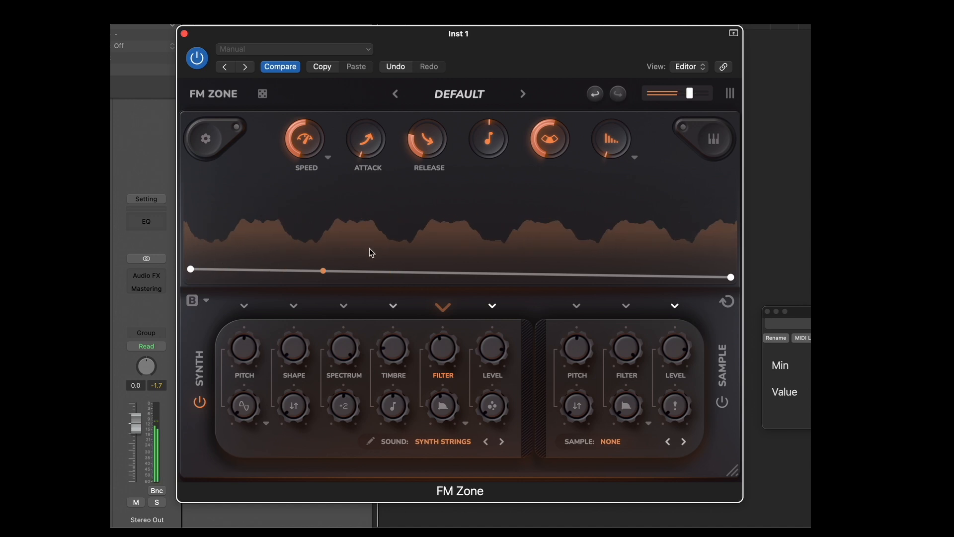
{"action": "left_click_drag", "start_coordinate": [191, 276], "coordinate": [193, 194]}
{"action": "left_click_drag", "start_coordinate": [244, 226], "coordinate": [274, 220]}
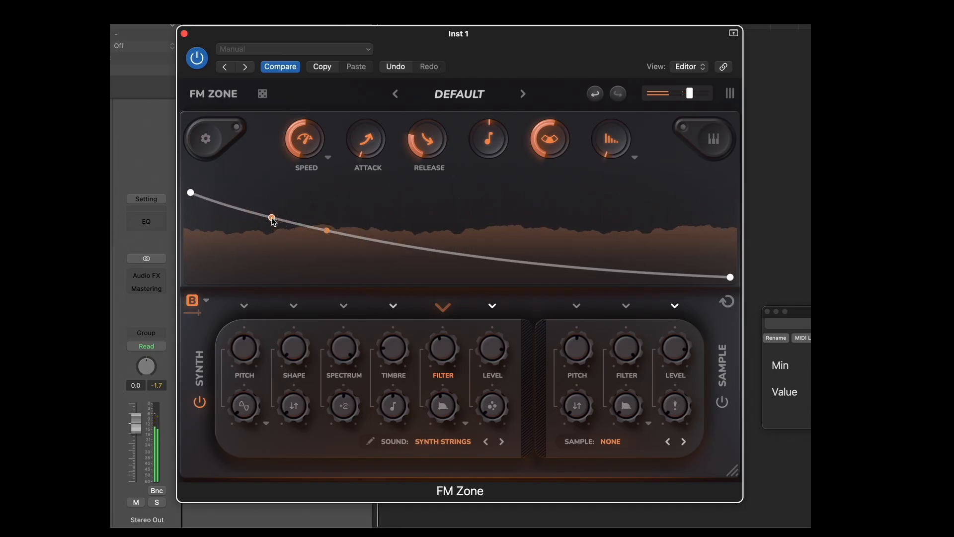
In bank A, raise the Filter envelope's start moderately and add an early node for a quick initial drop.
{"action": "left_click", "coordinate": [197, 299]}
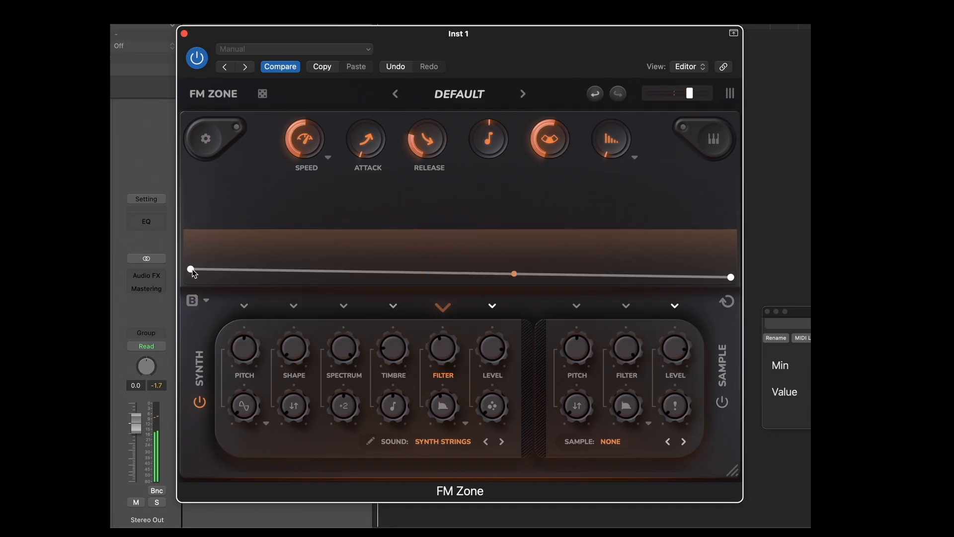
{"action": "left_click_drag", "start_coordinate": [191, 273], "coordinate": [191, 249]}
{"action": "left_click", "coordinate": [214, 264]}
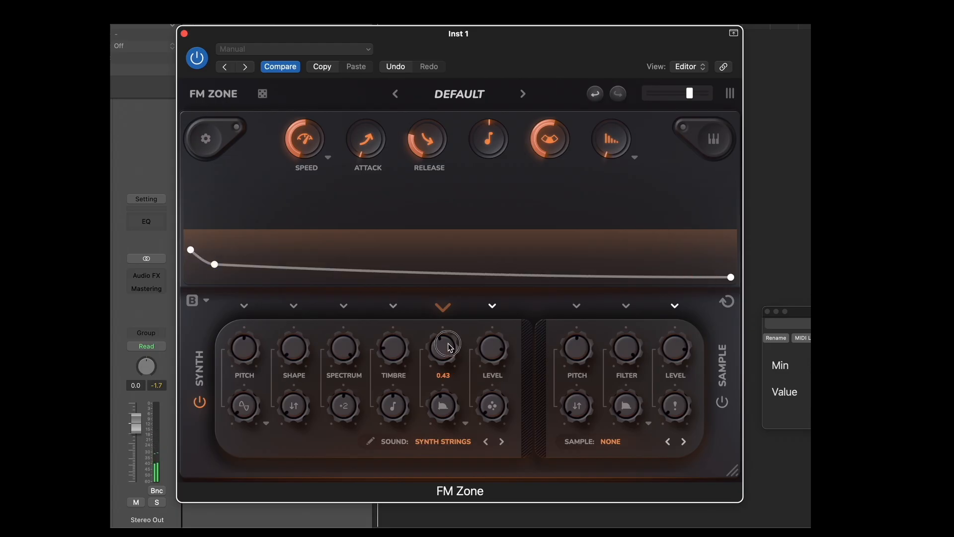
Lower the synth Filter level, lengthen the Release to about halfway and return to envelope bank B.
{"action": "left_click_drag", "start_coordinate": [451, 348], "coordinate": [444, 384]}
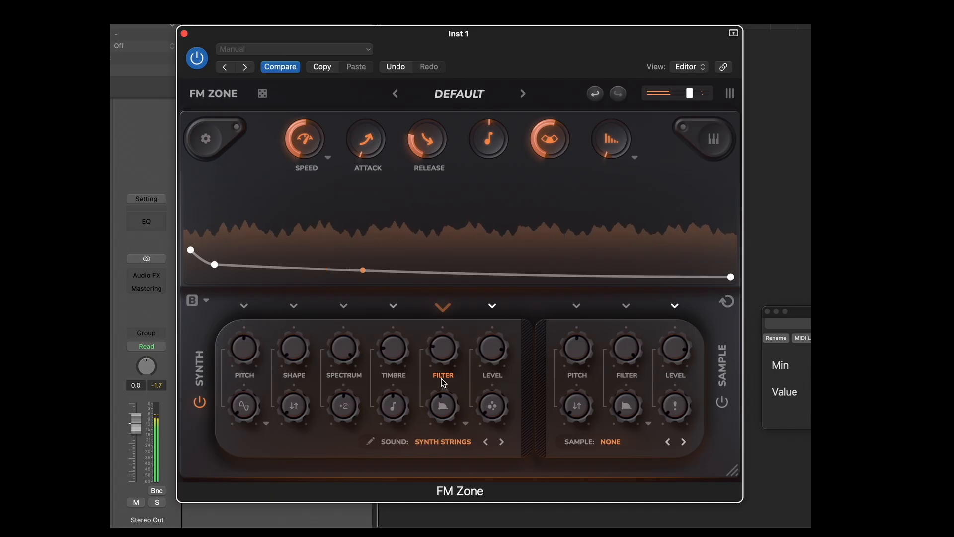
{"action": "left_click_drag", "start_coordinate": [427, 140], "coordinate": [425, 94]}
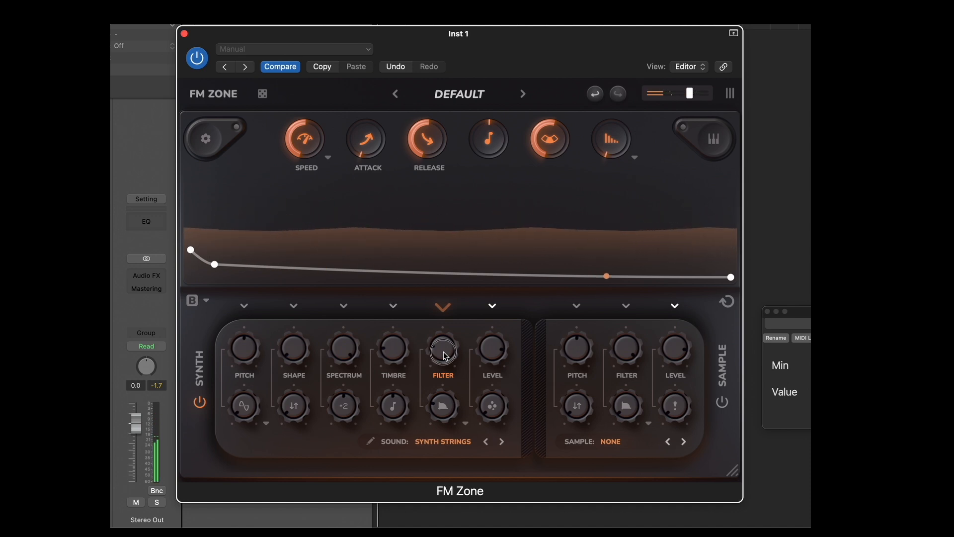
{"action": "left_click", "coordinate": [196, 305]}
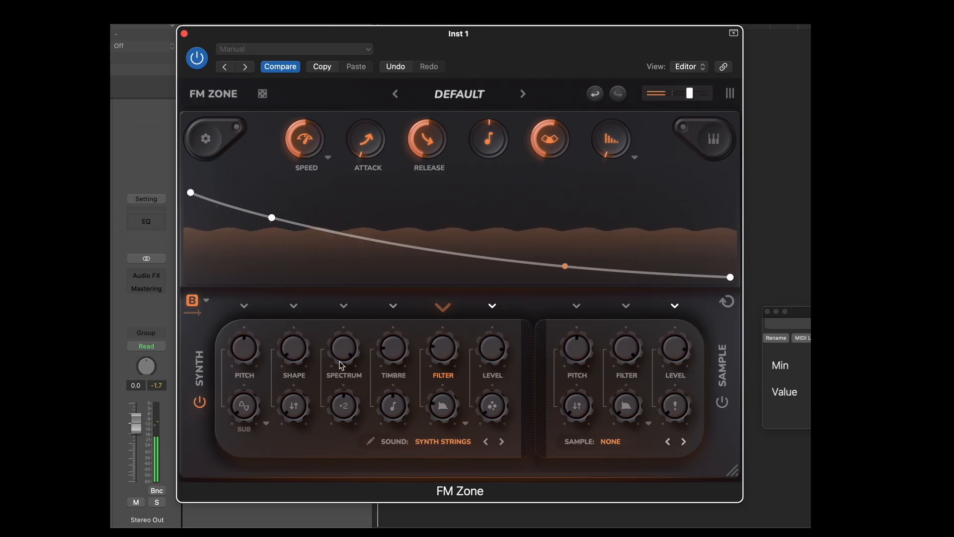
Turn the filter key-tracking down to its minimum in the global settings.
{"action": "left_click", "coordinate": [370, 442]}
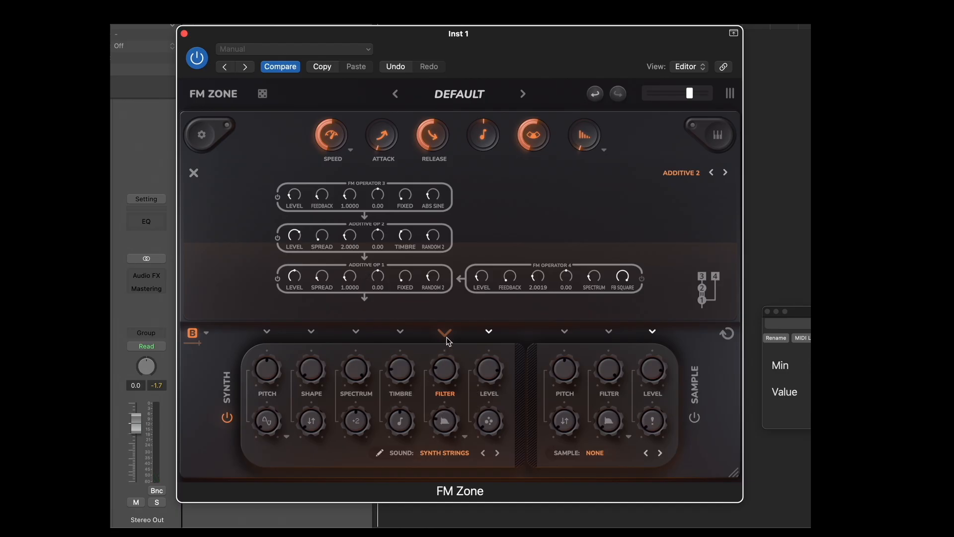
{"action": "left_click", "coordinate": [447, 336]}
{"action": "left_click", "coordinate": [204, 142]}
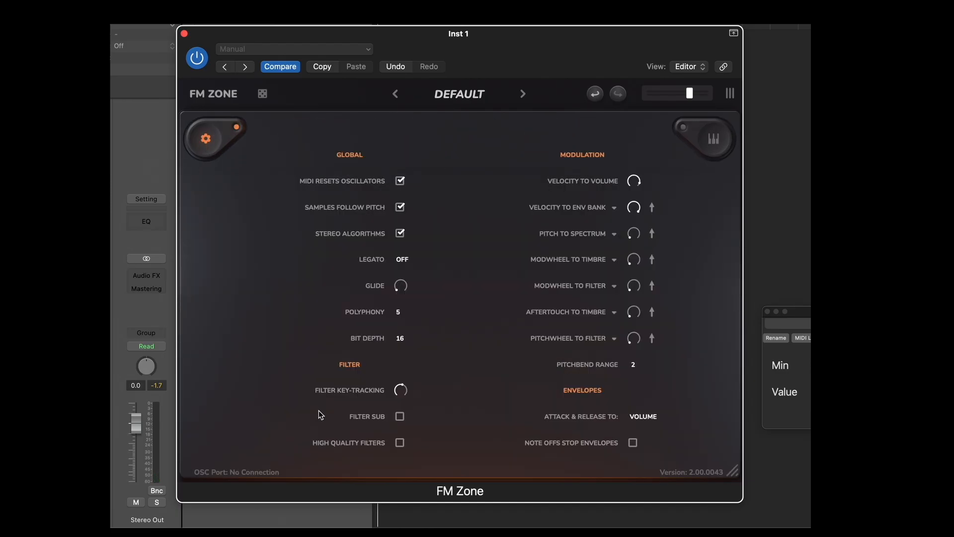
{"action": "left_click_drag", "start_coordinate": [405, 396], "coordinate": [405, 436]}
{"action": "left_click", "coordinate": [217, 145]}
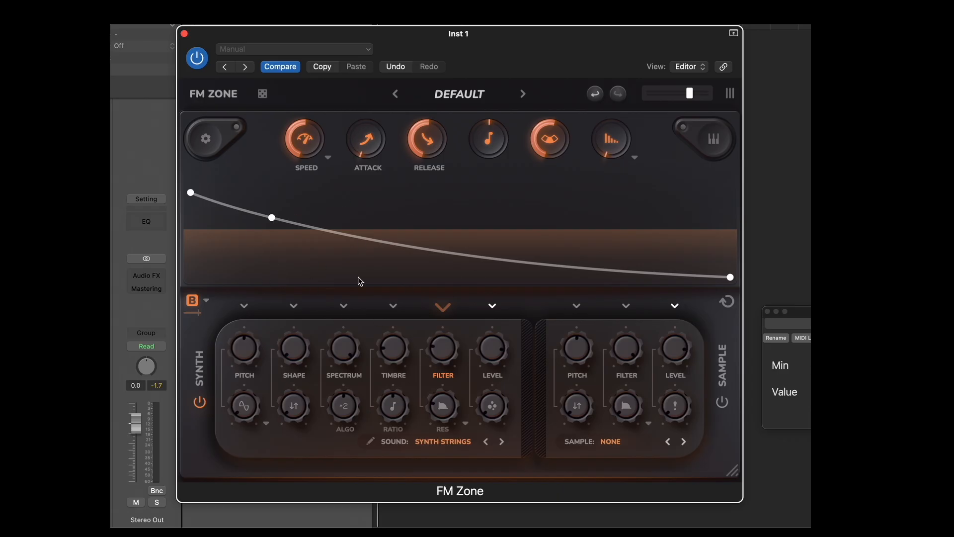
Sweep the filter key-tracking between its extremes, settle it at about halfway and leave the global settings.
{"action": "left_click", "coordinate": [206, 141]}
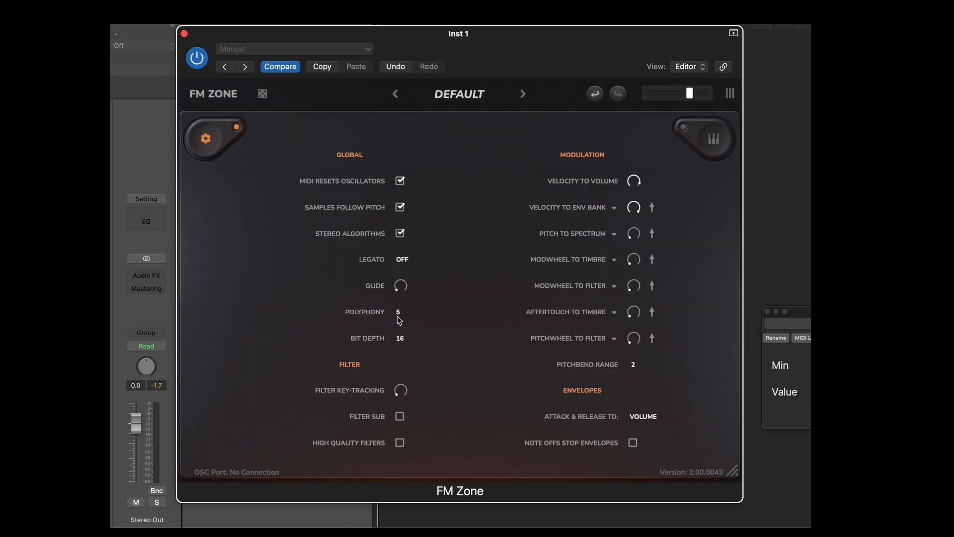
{"action": "left_click_drag", "start_coordinate": [401, 391], "coordinate": [456, 223]}
{"action": "left_click_drag", "start_coordinate": [400, 390], "coordinate": [381, 463]}
{"action": "mouse_move", "coordinate": [401, 391]}
{"action": "left_mouse_down"}
{"action": "mouse_move", "coordinate": [396, 420]}
{"action": "mouse_move", "coordinate": [402, 395]}
{"action": "left_mouse_up"}
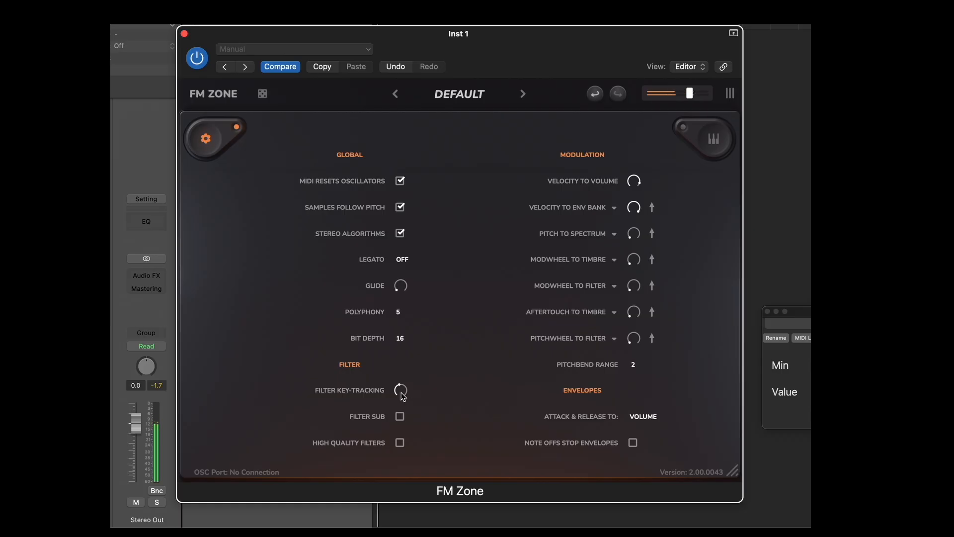
{"action": "mouse_move", "coordinate": [403, 396]}
{"action": "left_mouse_down"}
{"action": "mouse_move", "coordinate": [405, 300]}
{"action": "mouse_move", "coordinate": [393, 395]}
{"action": "left_mouse_up"}
{"action": "left_click", "coordinate": [208, 140]}
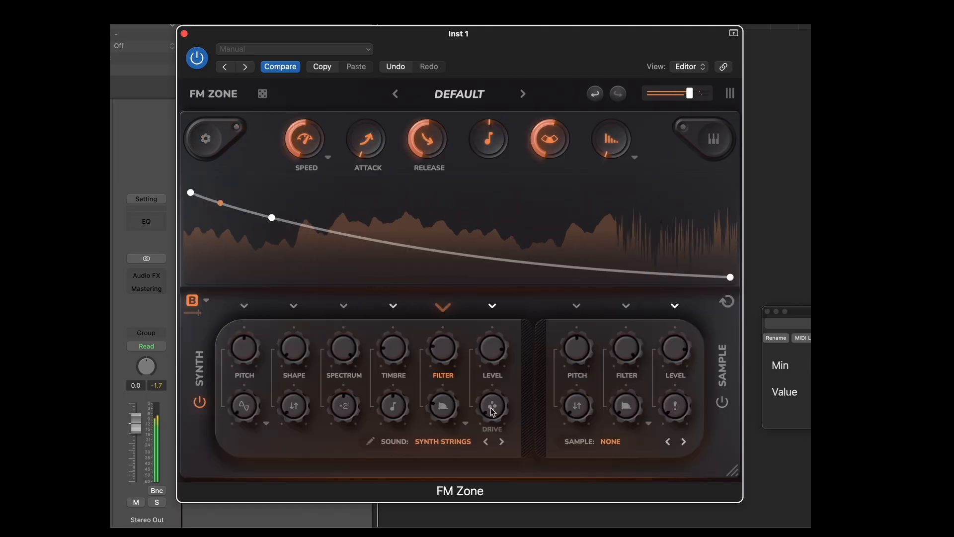
Try a shorter Release, return it to about halfway and lower the synth Spectrum.
{"action": "left_click_drag", "start_coordinate": [432, 145], "coordinate": [434, 169]}
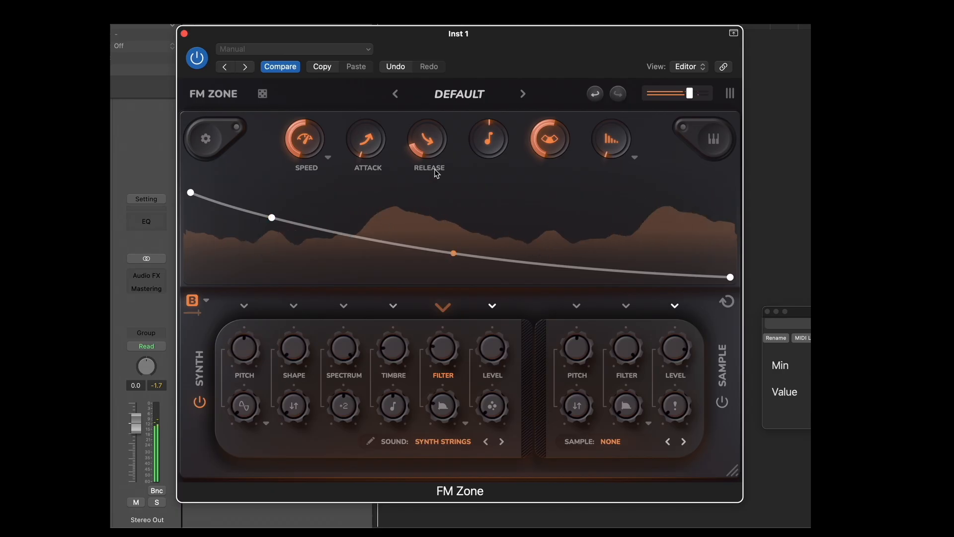
{"action": "left_click_drag", "start_coordinate": [437, 171], "coordinate": [435, 98]}
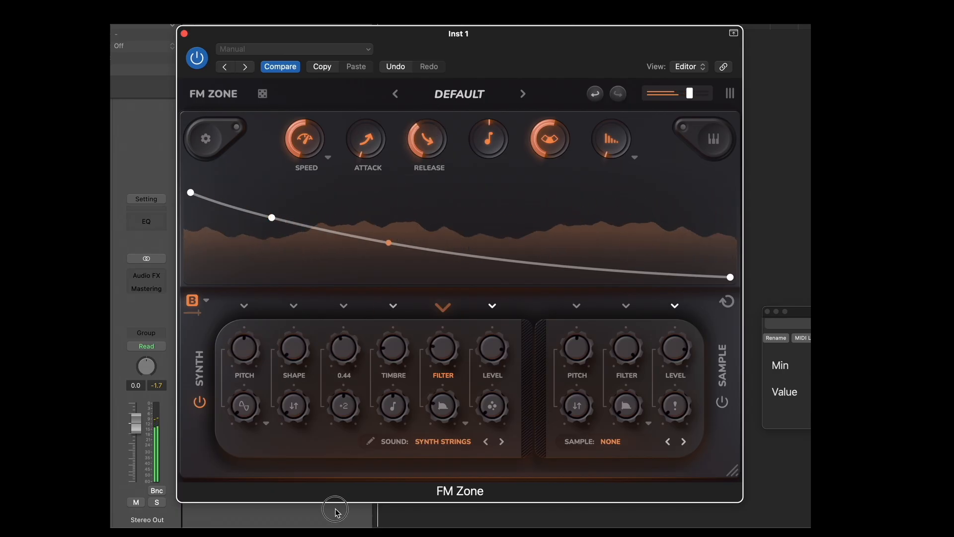
In bank B, raise the Spectrum envelope's start point and add a low early node to form a steep curved decay.
{"action": "left_click", "coordinate": [371, 442]}
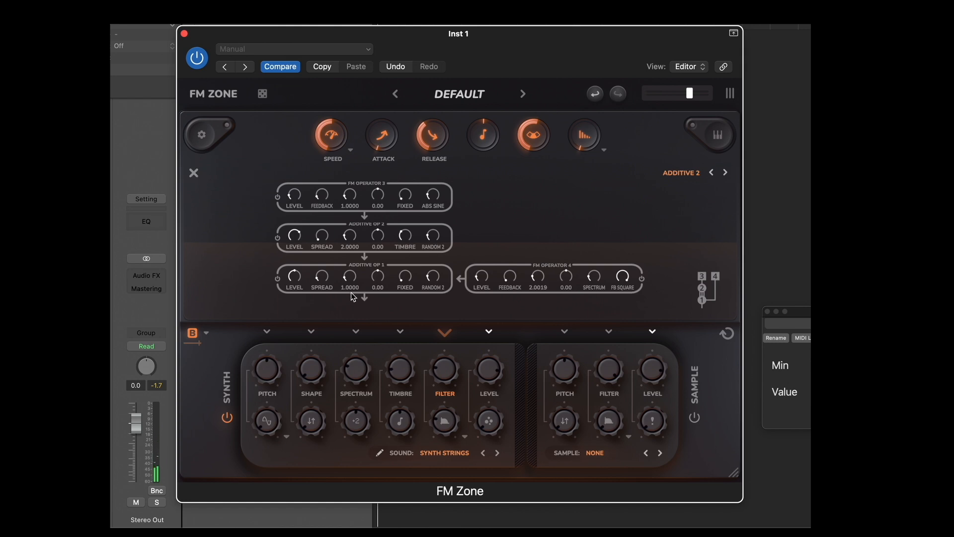
{"action": "left_click", "coordinate": [356, 332]}
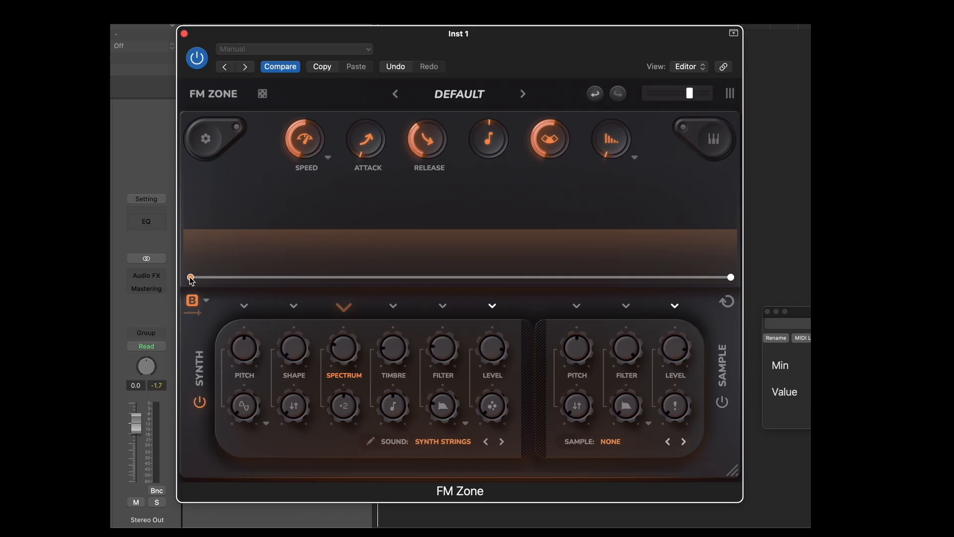
{"action": "left_click_drag", "start_coordinate": [192, 281], "coordinate": [185, 192]}
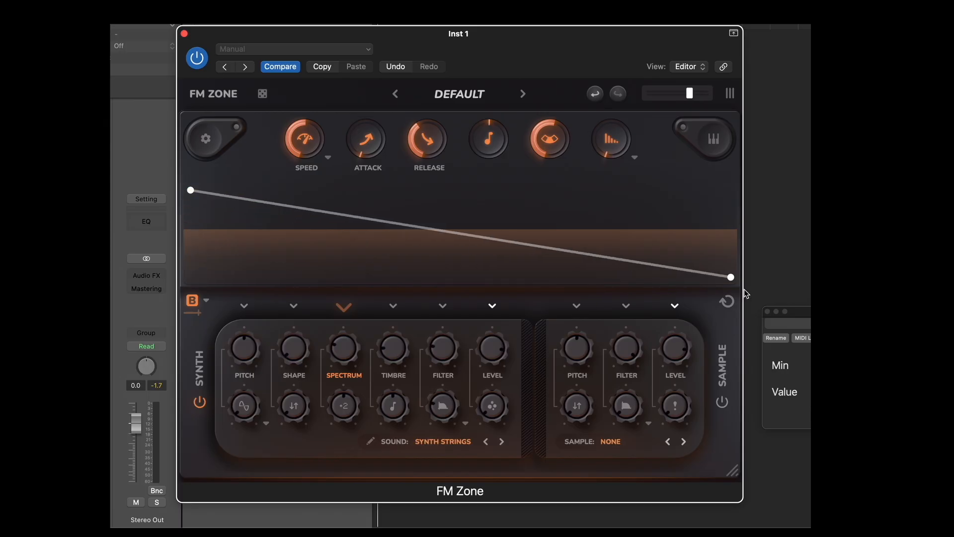
{"action": "mouse_move", "coordinate": [731, 277]}
{"action": "left_mouse_down"}
{"action": "mouse_move", "coordinate": [736, 194]}
{"action": "mouse_move", "coordinate": [731, 277]}
{"action": "left_mouse_up"}
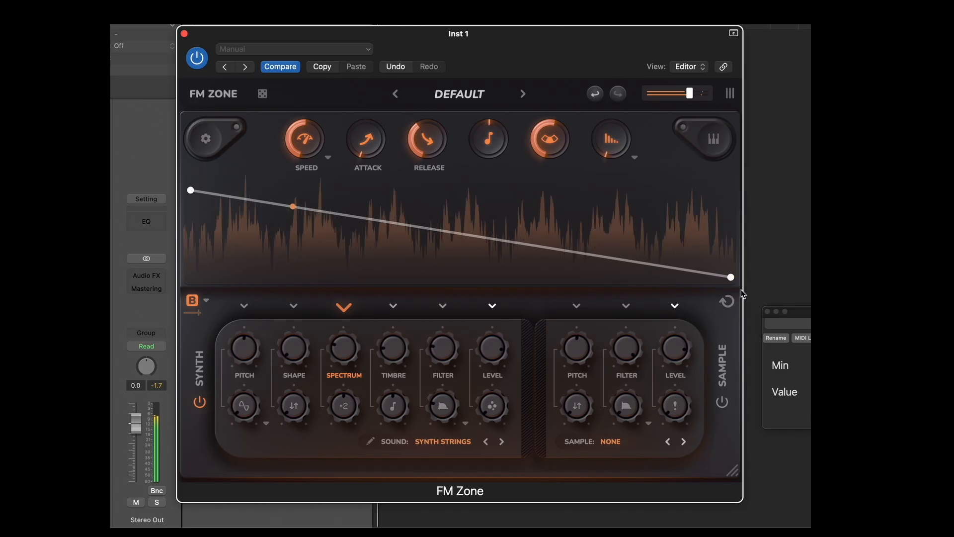
{"action": "left_click_drag", "start_coordinate": [264, 270], "coordinate": [306, 257]}
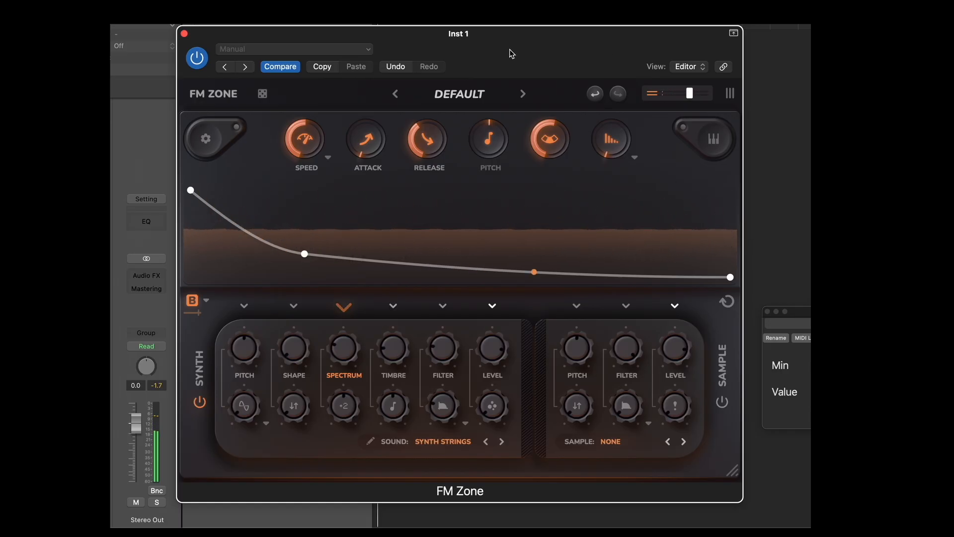
Save the patch as a new preset named "Metal Spikes (vl)" in the NEW2 folder inside Templates.
{"action": "mouse_move", "coordinate": [512, 53]}
{"action": "left_mouse_down"}
{"action": "mouse_move", "coordinate": [517, 36]}
{"action": "mouse_move", "coordinate": [519, 46]}
{"action": "left_mouse_up"}
{"action": "left_click", "coordinate": [472, 90]}
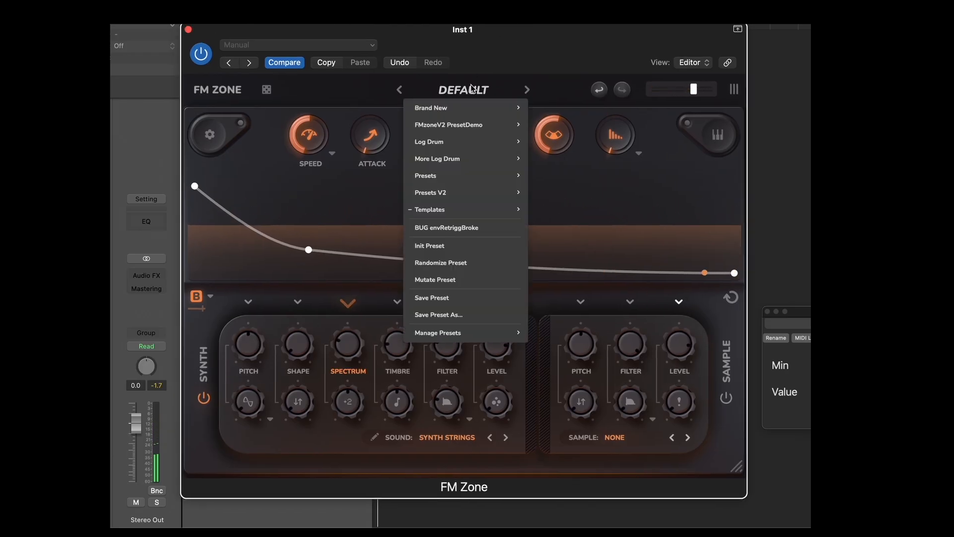
{"action": "left_click", "coordinate": [462, 315]}
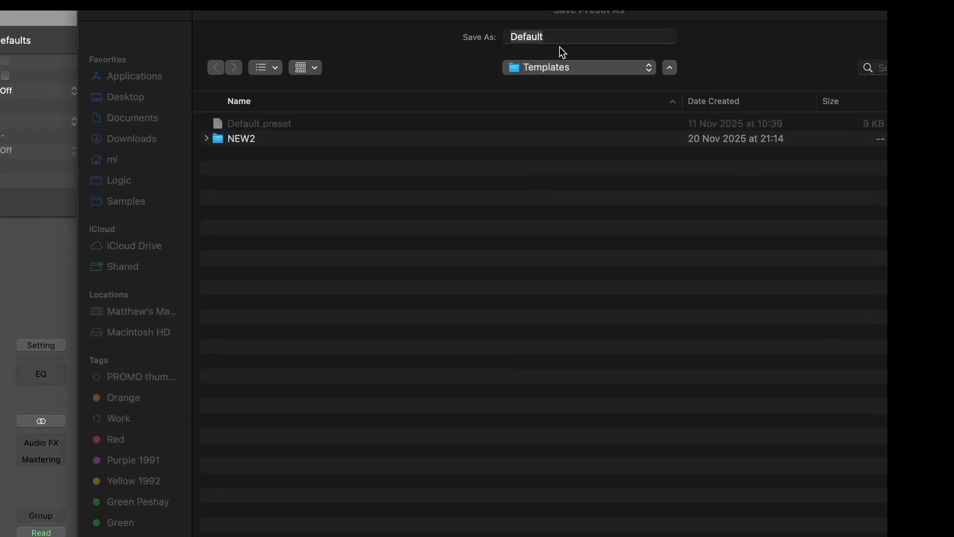
{"action": "double_click", "coordinate": [383, 139]}
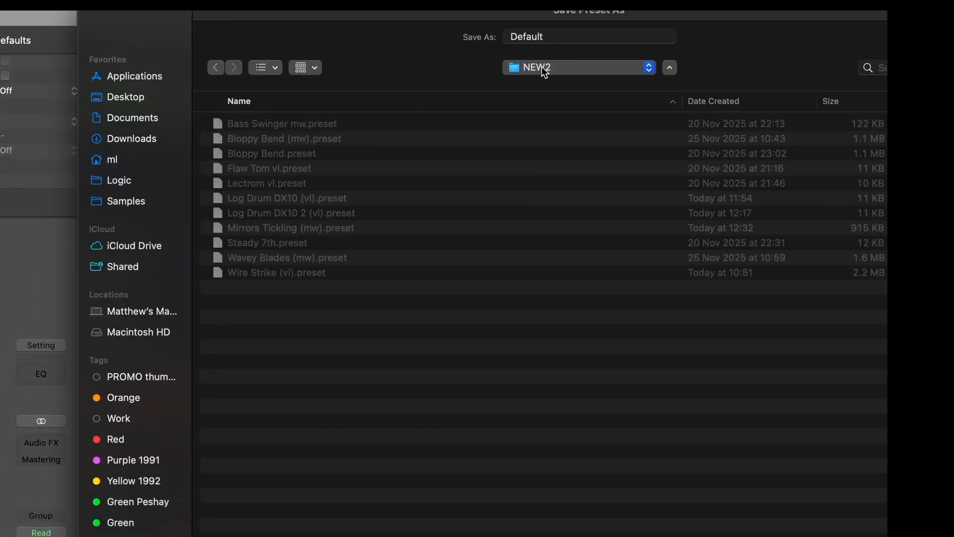
{"action": "double_click", "coordinate": [565, 42]}
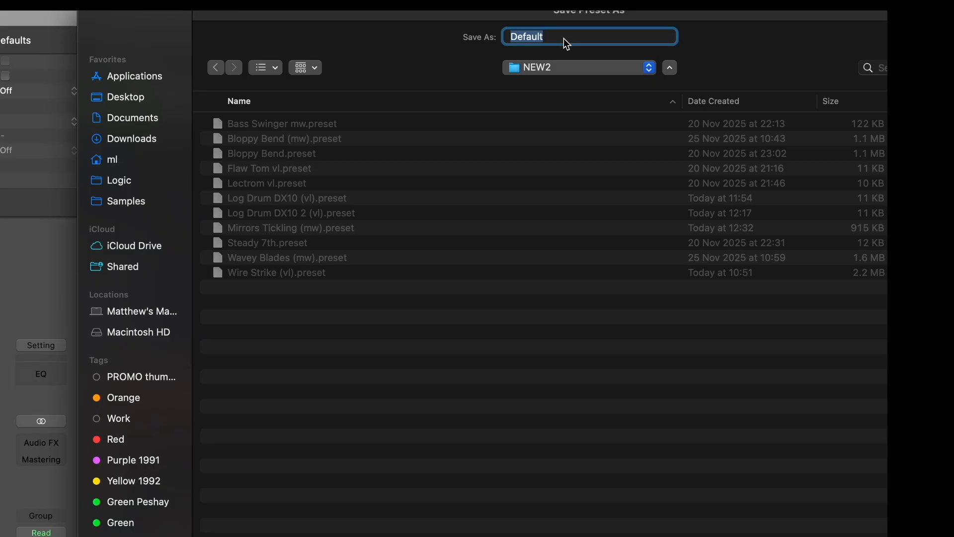
{"action": "type", "text": "Metal Spikes (vl"}
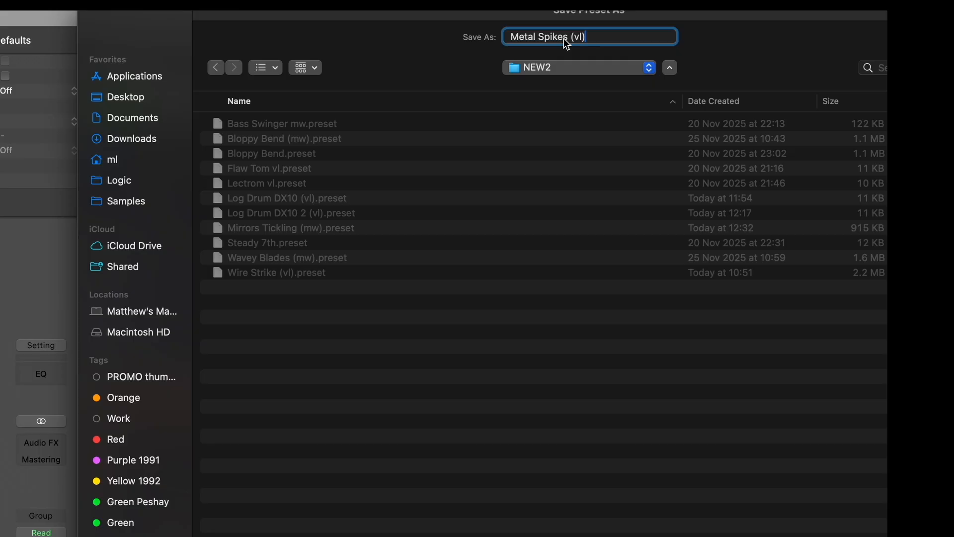
{"action": "key", "text": "Return"}
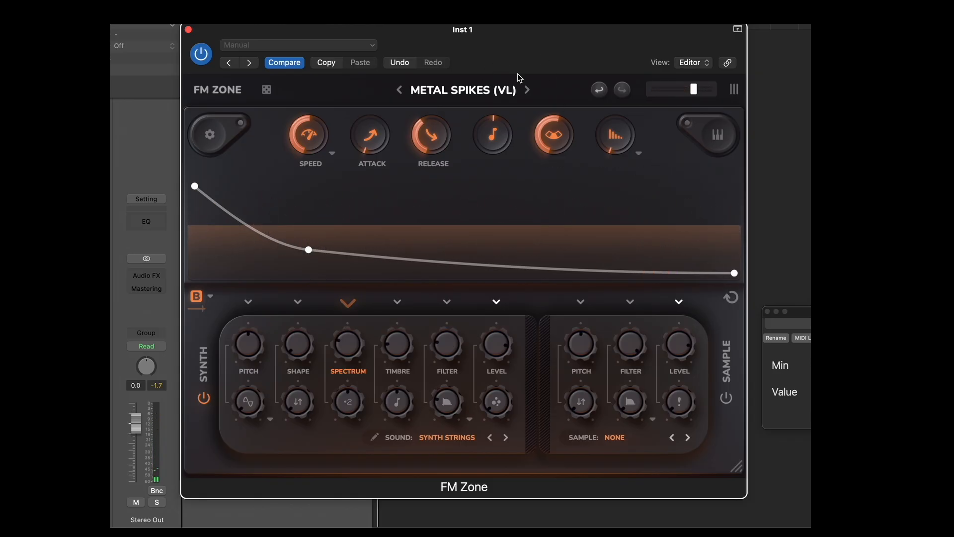
Initialise the preset to its default state and briefly toggle envelope looping.
{"action": "left_click", "coordinate": [468, 91]}
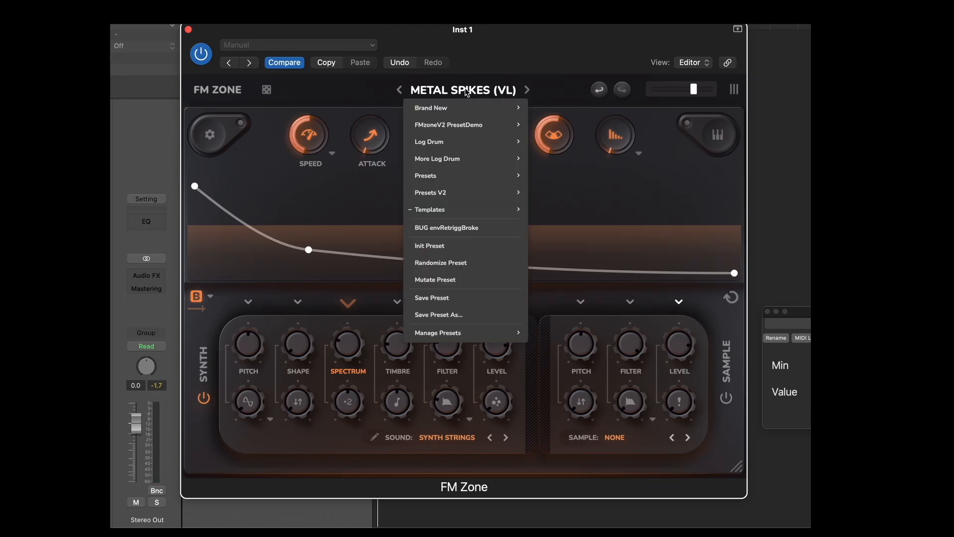
{"action": "left_click", "coordinate": [459, 247]}
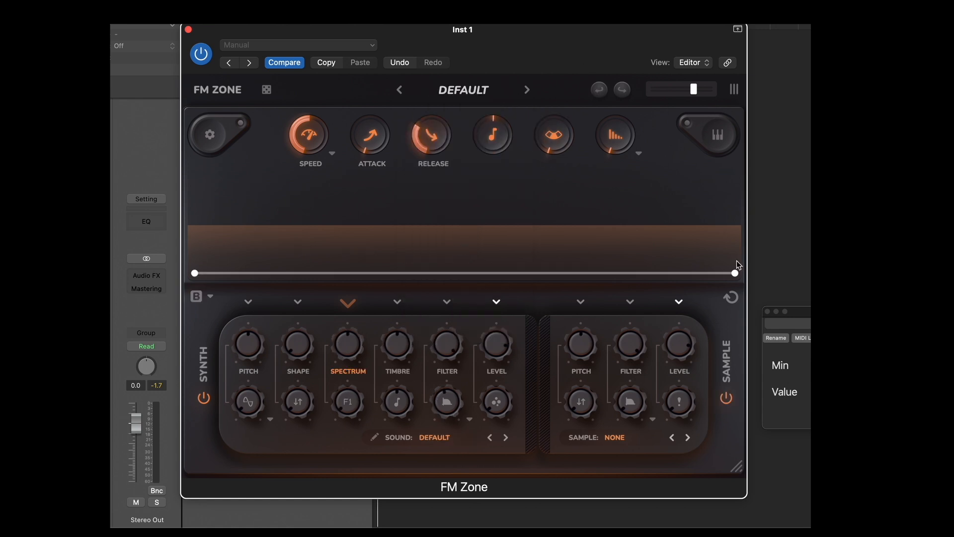
{"action": "left_click", "coordinate": [734, 301]}
{"action": "left_click", "coordinate": [735, 303]}
Load the Synth 29 sample from the Synth Hits category and switch off the synth section.
{"action": "left_click", "coordinate": [644, 436]}
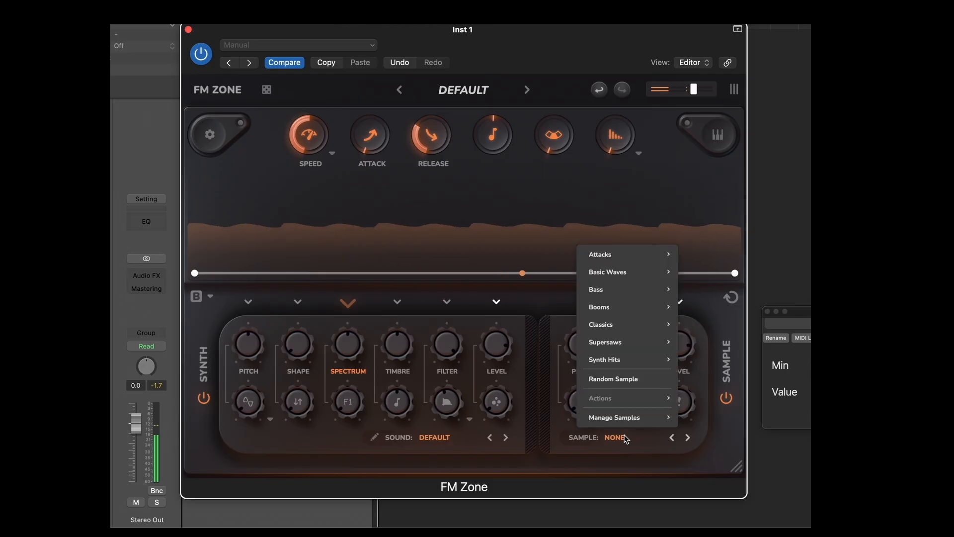
{"action": "mouse_move", "coordinate": [632, 299]}
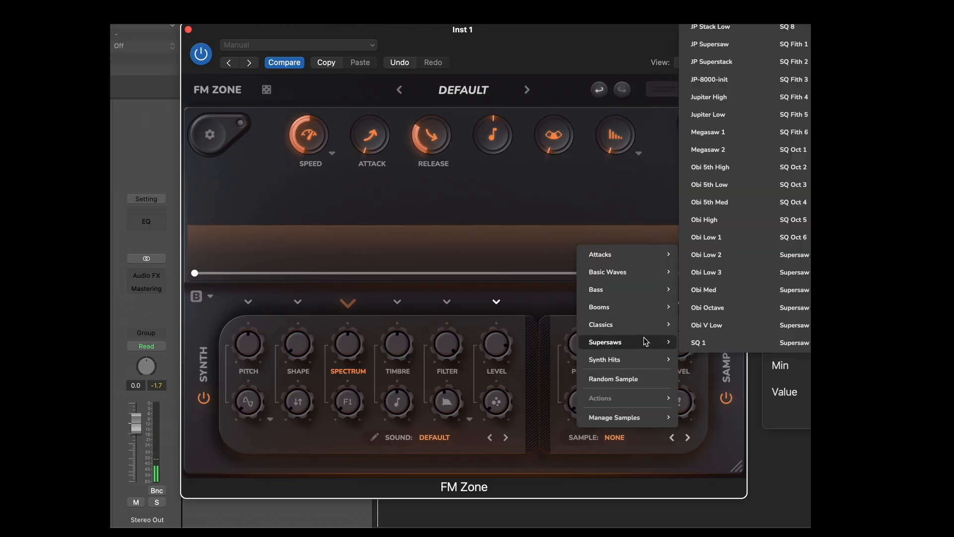
{"action": "mouse_move", "coordinate": [646, 360]}
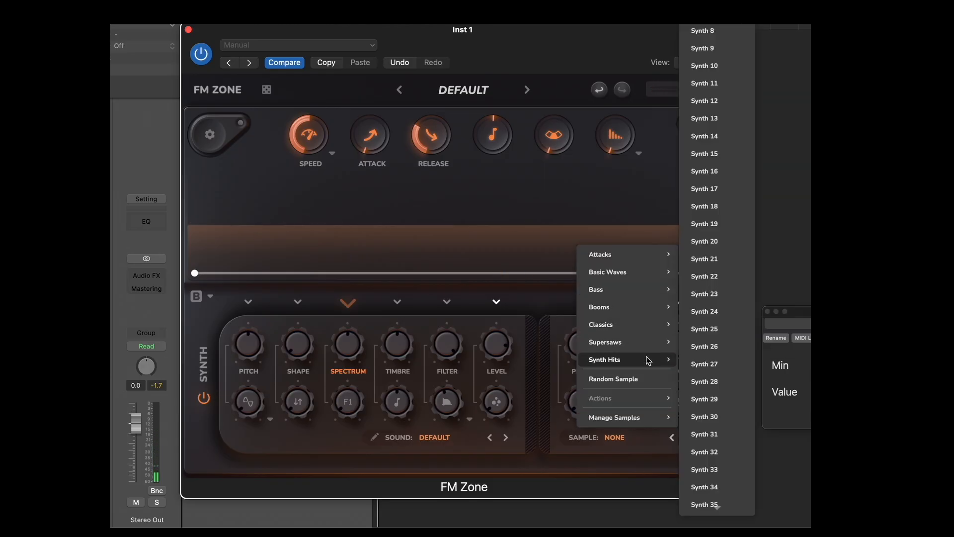
{"action": "left_click", "coordinate": [719, 312]}
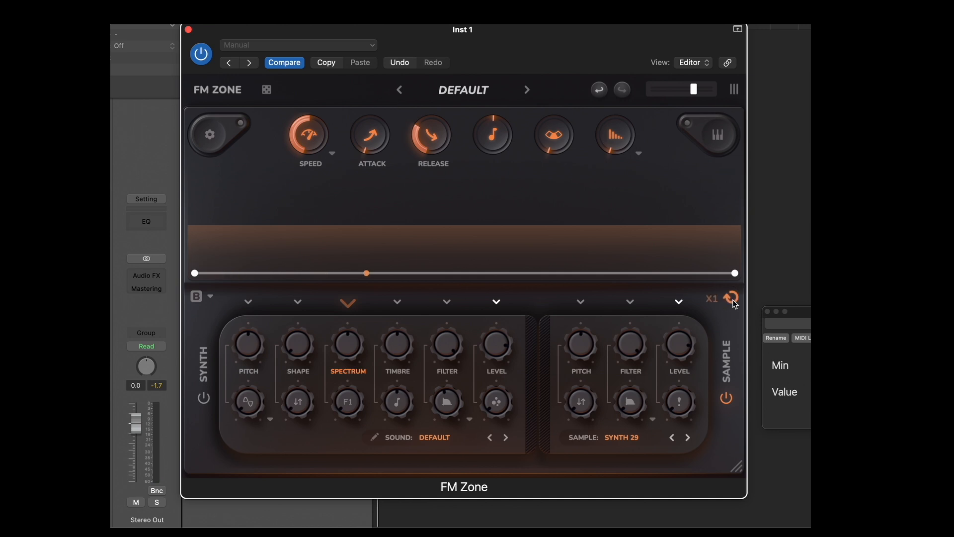
Set the envelope loop multiplier to X3.9 and shape the Spectrum envelope as a curved decay reaching zero just before its end.
{"action": "left_click_drag", "start_coordinate": [715, 300], "coordinate": [714, 245]}
{"action": "left_click_drag", "start_coordinate": [194, 273], "coordinate": [194, 182]}
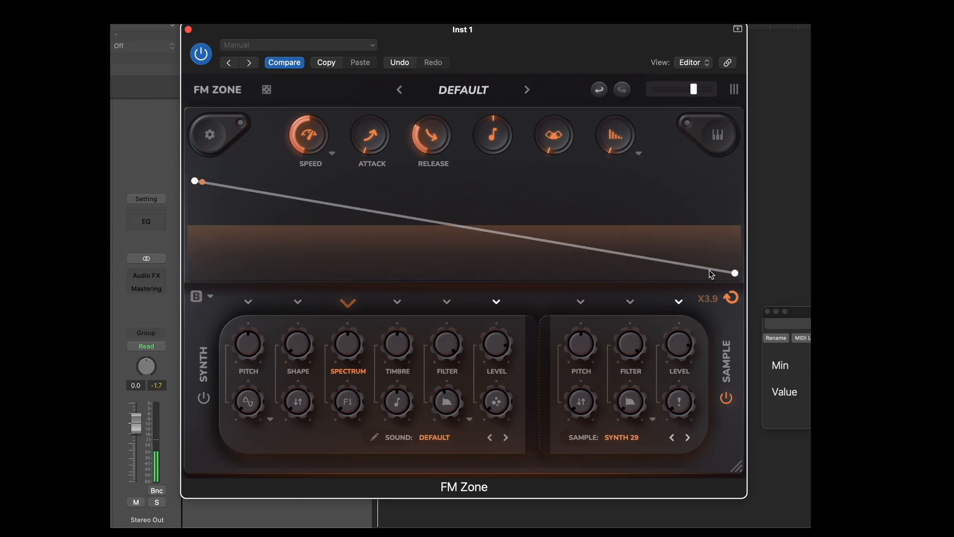
{"action": "left_click_drag", "start_coordinate": [710, 270], "coordinate": [718, 276]}
{"action": "left_click", "coordinate": [737, 275]}
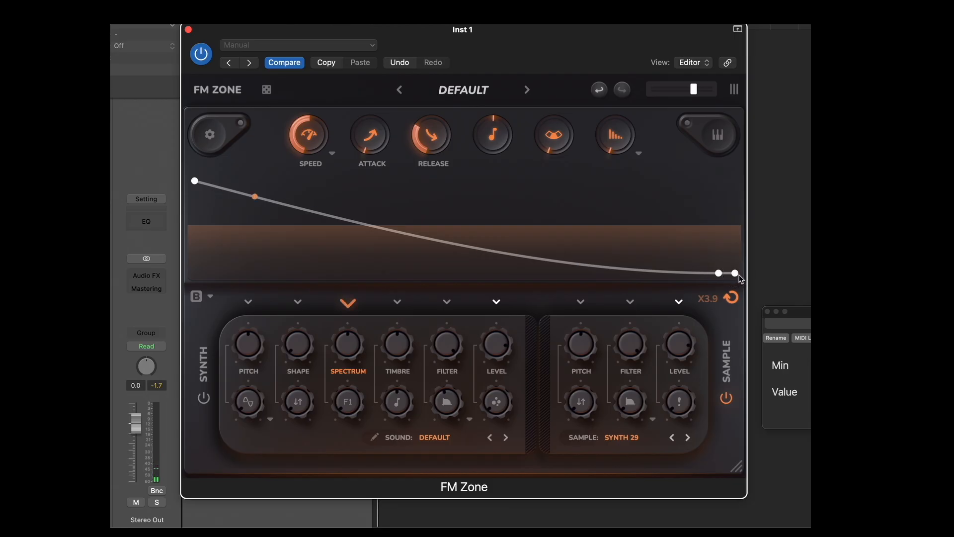
{"action": "left_click", "coordinate": [210, 134]}
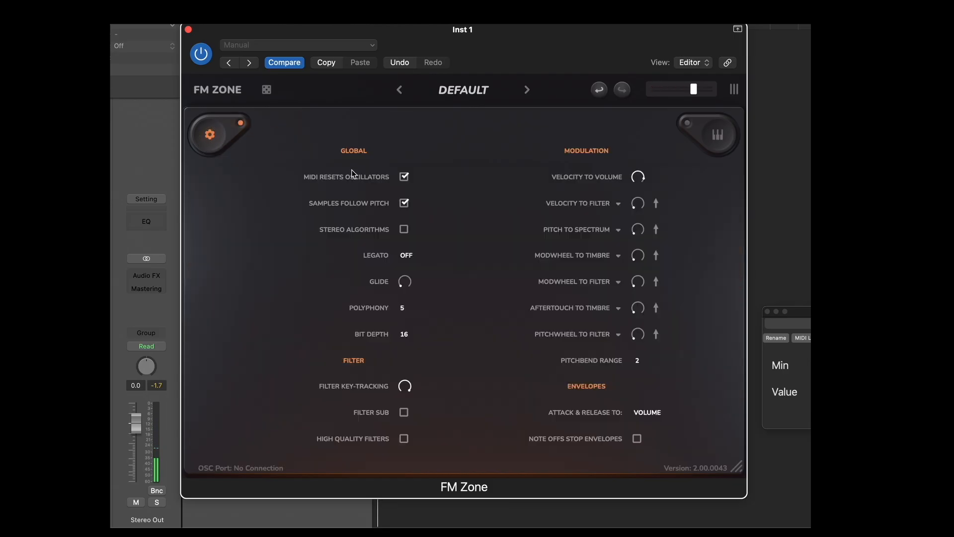
{"action": "left_click", "coordinate": [199, 144]}
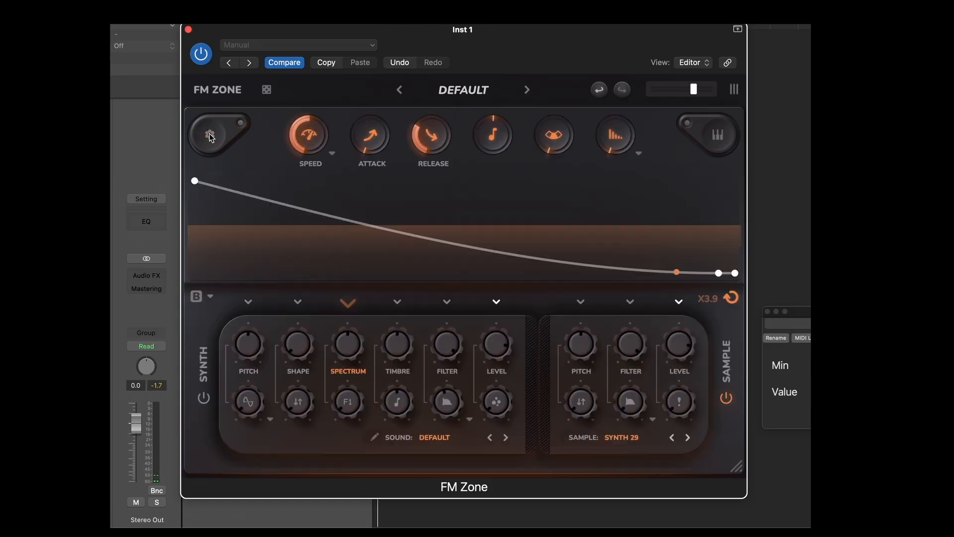
Loop the sample's level envelope at X8 and shape it as a straight ramp from maximum at the start to zero at the end.
{"action": "left_click", "coordinate": [680, 303]}
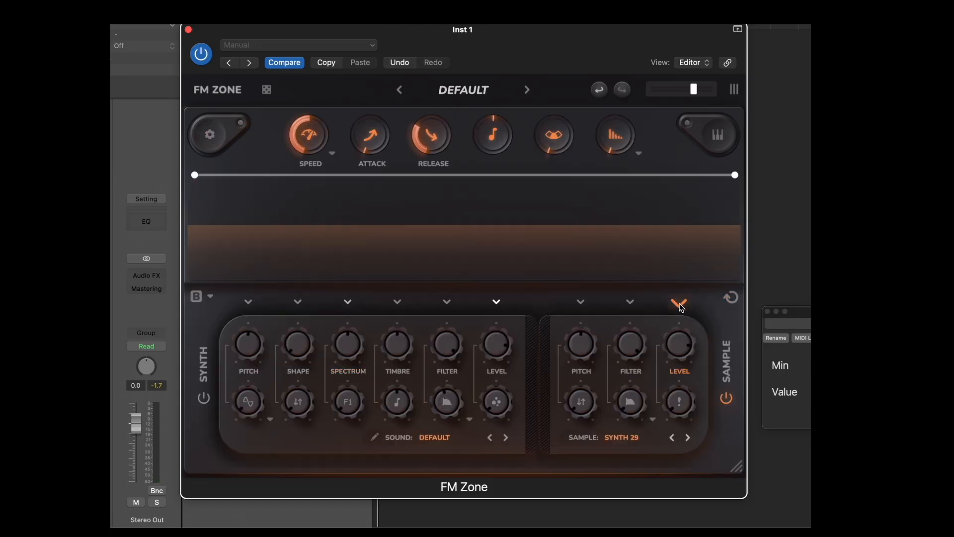
{"action": "left_click", "coordinate": [732, 300]}
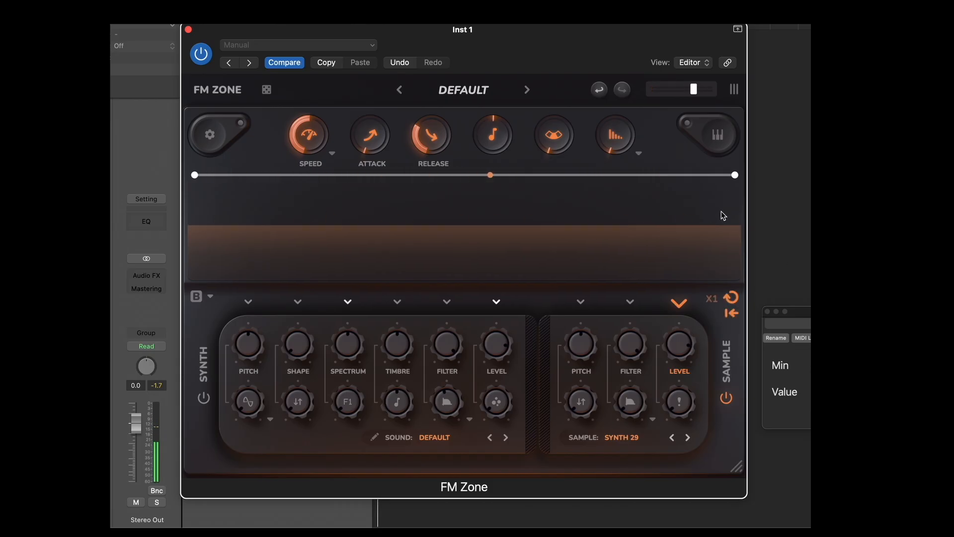
{"action": "left_click_drag", "start_coordinate": [714, 302], "coordinate": [714, 244]}
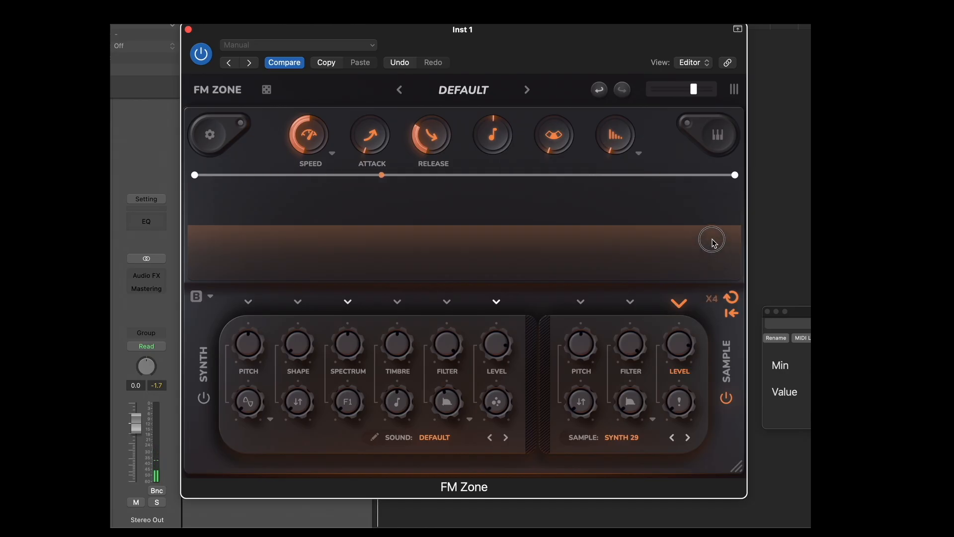
{"action": "left_click_drag", "start_coordinate": [735, 175], "coordinate": [737, 276]}
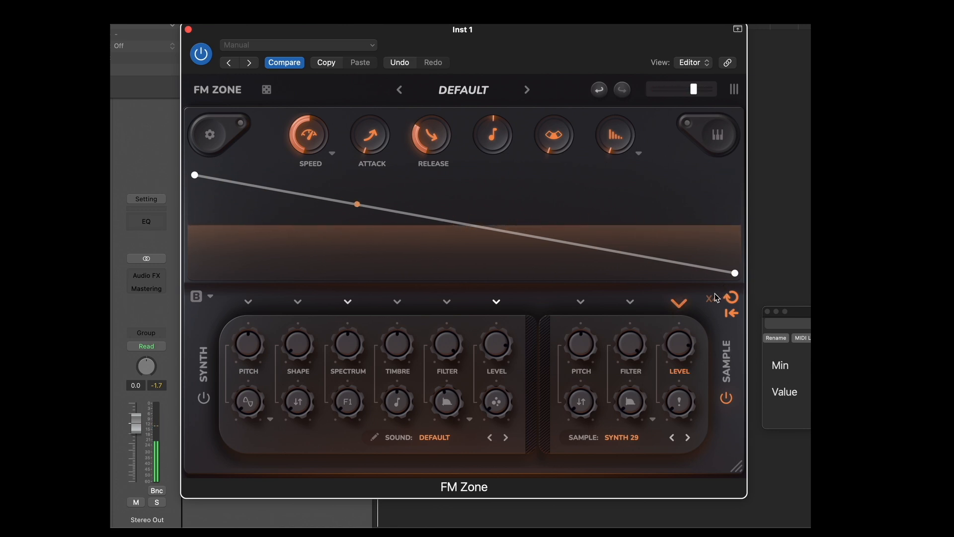
{"action": "left_click_drag", "start_coordinate": [714, 296], "coordinate": [708, 218]}
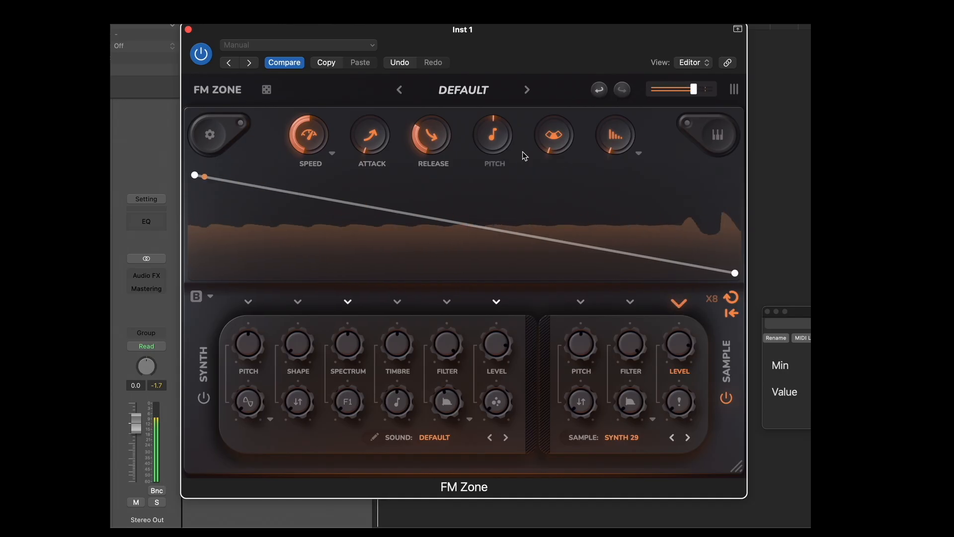
Lengthen the release and choose an option for the speed control.
{"action": "left_click_drag", "start_coordinate": [438, 137], "coordinate": [441, 120]}
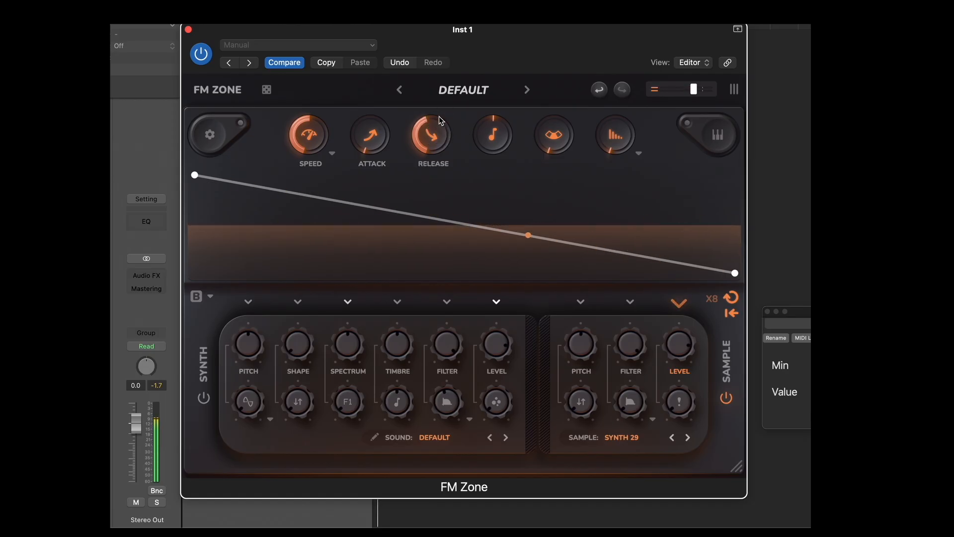
{"action": "left_click", "coordinate": [333, 153]}
{"action": "left_click", "coordinate": [347, 204]}
Turn on looping for the sample's pitch envelope and load the 1346 Accent sequence shape.
{"action": "left_click", "coordinate": [582, 303]}
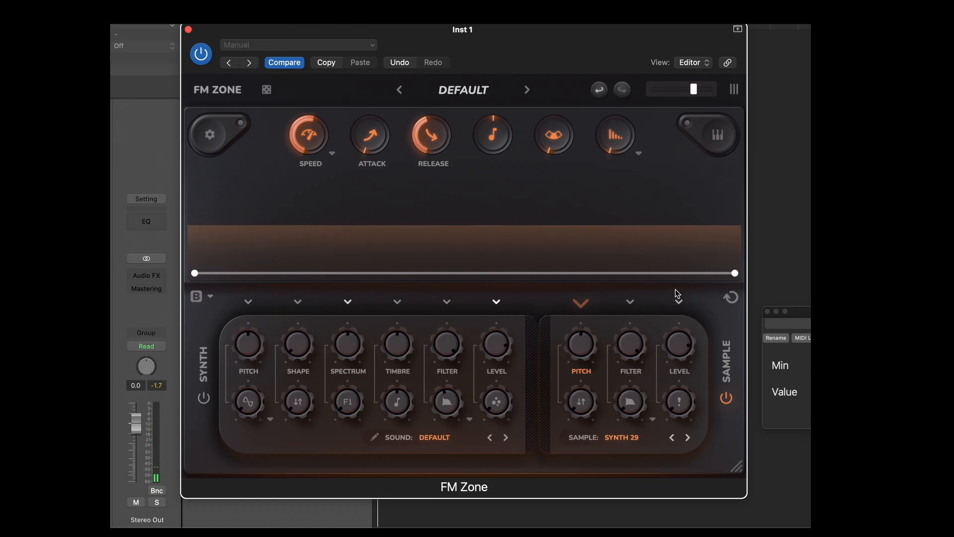
{"action": "left_click", "coordinate": [731, 296]}
{"action": "left_click", "coordinate": [215, 298]}
{"action": "mouse_move", "coordinate": [272, 102]}
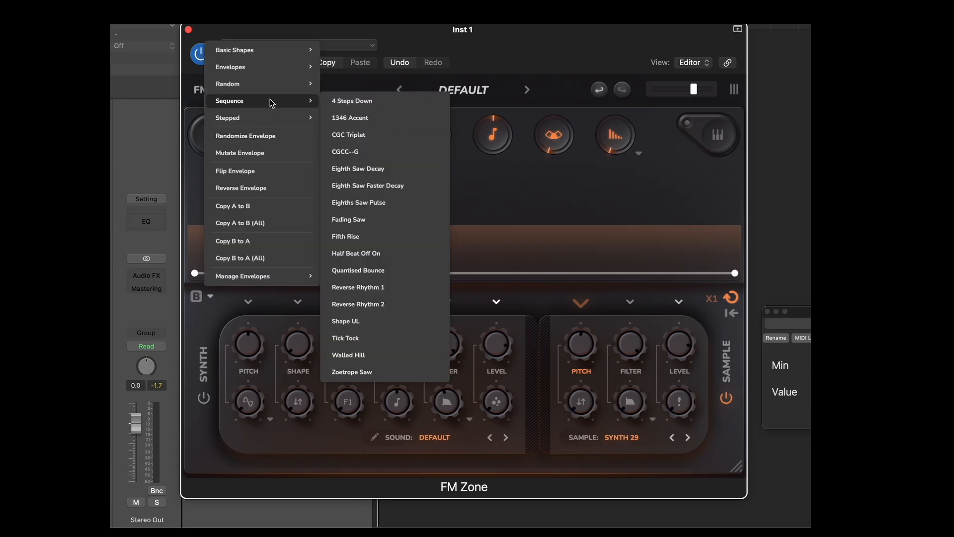
{"action": "left_click", "coordinate": [344, 119]}
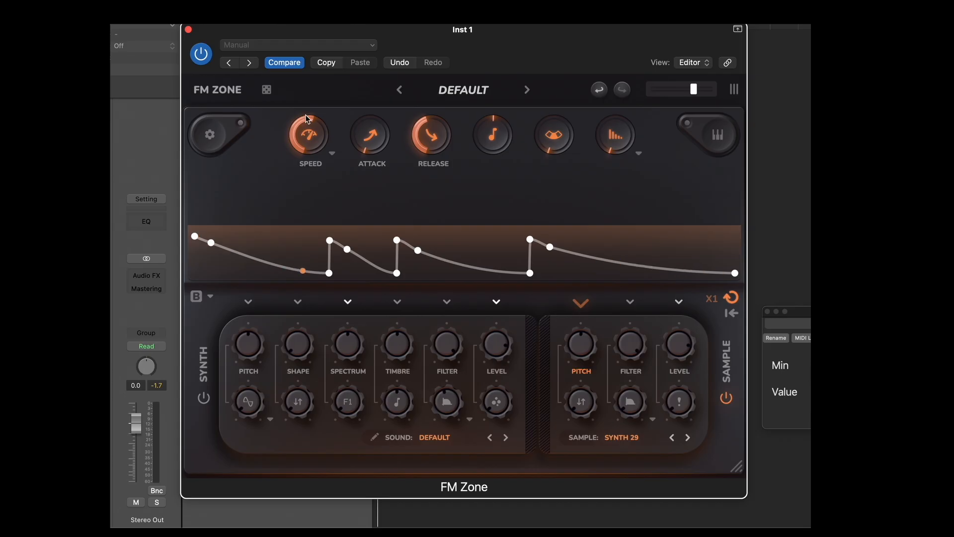
Change the sample's pitch envelope to the CGC Triplet sequence shape and raise the width amount.
{"action": "left_click", "coordinate": [210, 296]}
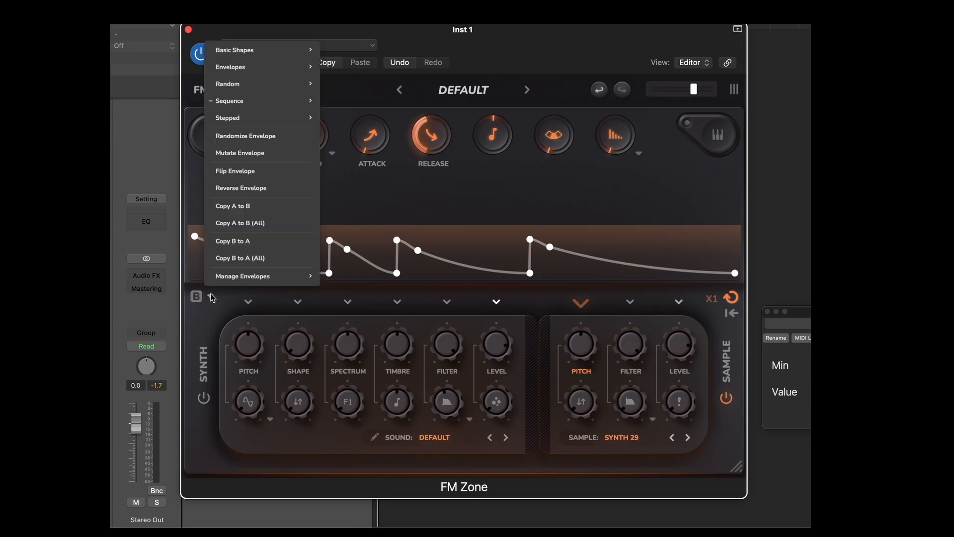
{"action": "mouse_move", "coordinate": [306, 100]}
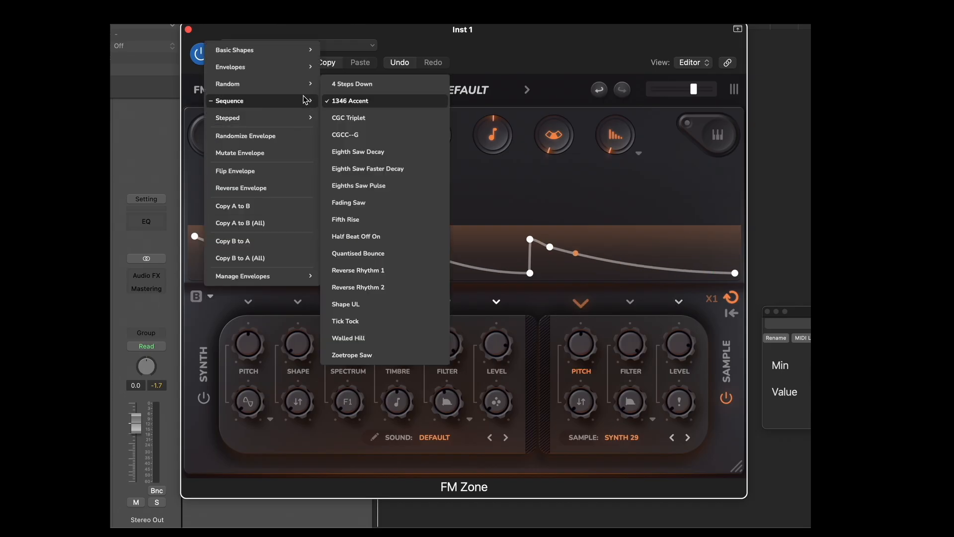
{"action": "left_click", "coordinate": [374, 121]}
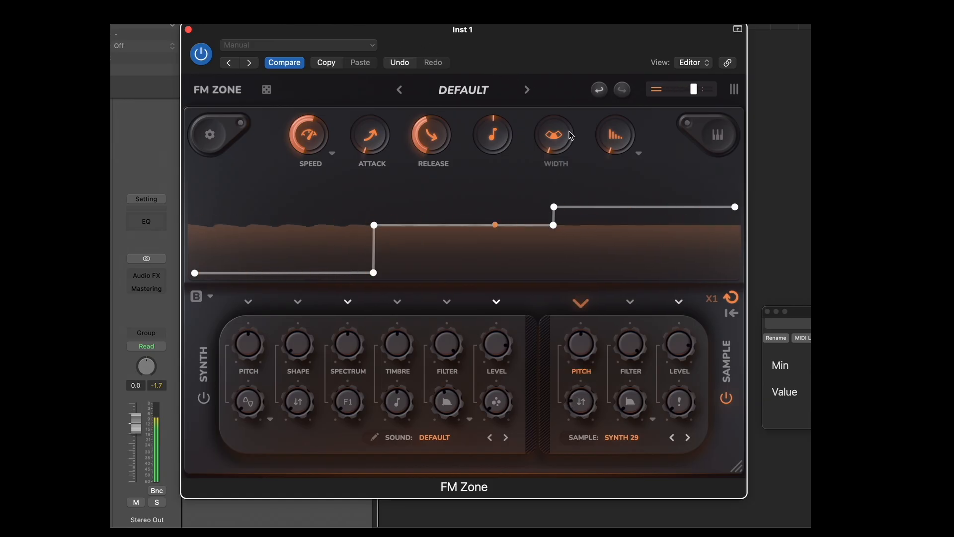
{"action": "left_click_drag", "start_coordinate": [572, 136], "coordinate": [557, 91]}
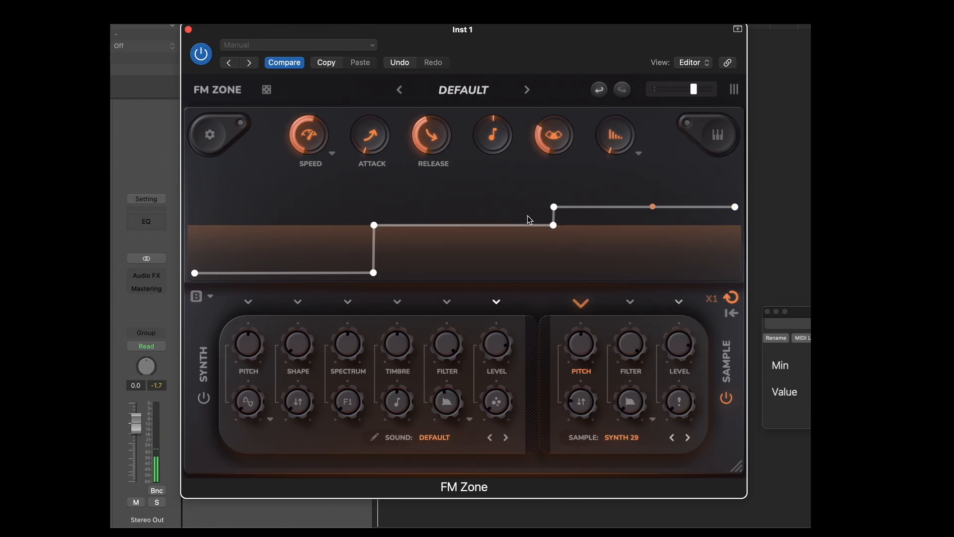
Try moving the pitch envelope's two upward steps earlier, onto the 5/16 and 10/16 grid positions.
{"action": "left_click", "coordinate": [554, 226]}
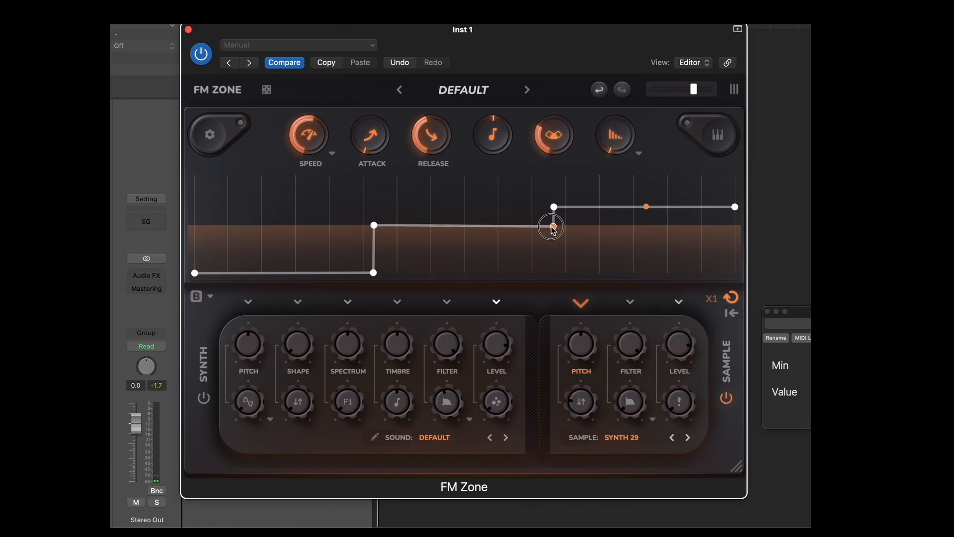
{"action": "left_click", "coordinate": [374, 227]}
{"action": "left_click_drag", "start_coordinate": [374, 274], "coordinate": [364, 273]}
{"action": "left_click", "coordinate": [370, 228]}
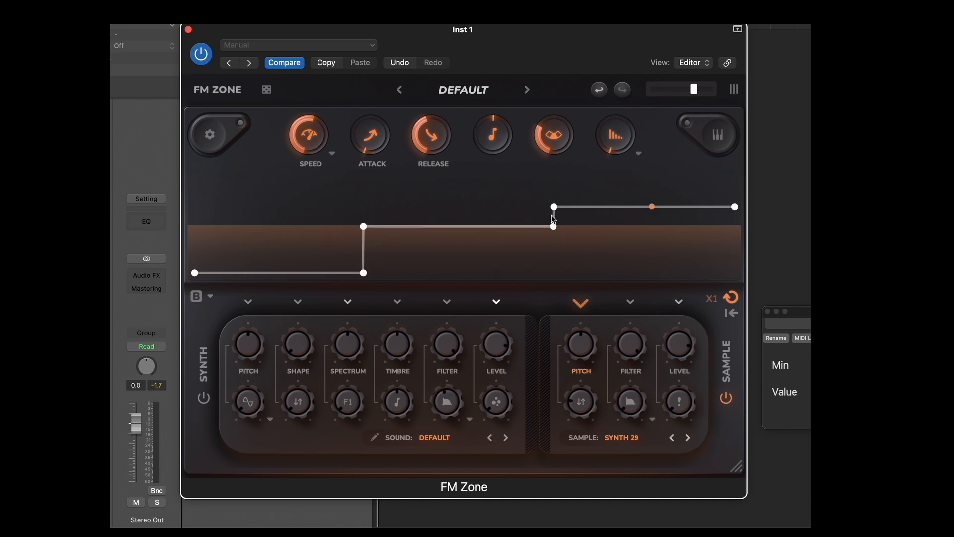
{"action": "mouse_move", "coordinate": [554, 227]}
{"action": "left_mouse_down"}
{"action": "mouse_move", "coordinate": [545, 227]}
{"action": "mouse_move", "coordinate": [547, 209]}
{"action": "left_mouse_up"}
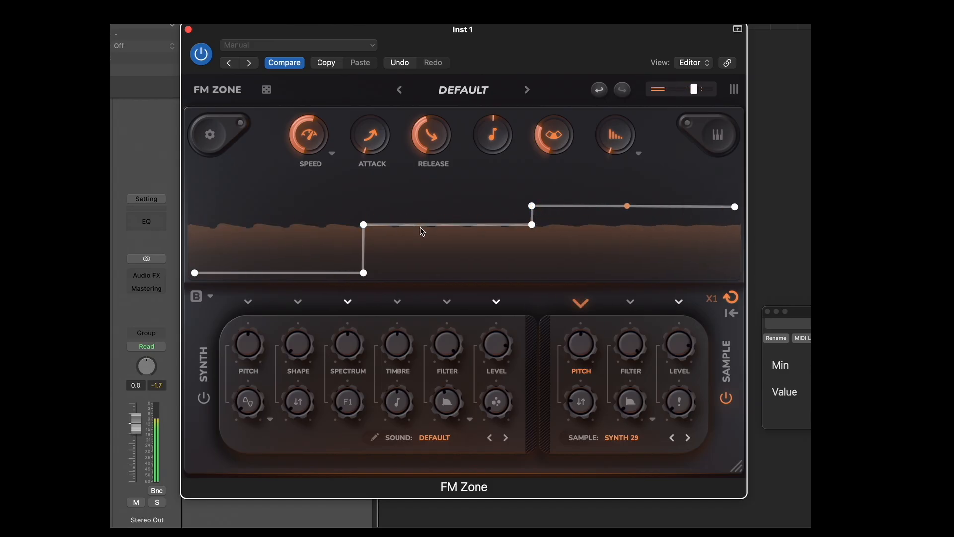
Move the pitch envelope's two upward steps to the 6/16 and 11/16 grid positions and level the plateaus.
{"action": "left_click", "coordinate": [364, 226]}
{"action": "left_click_drag", "start_coordinate": [365, 227], "coordinate": [397, 225]}
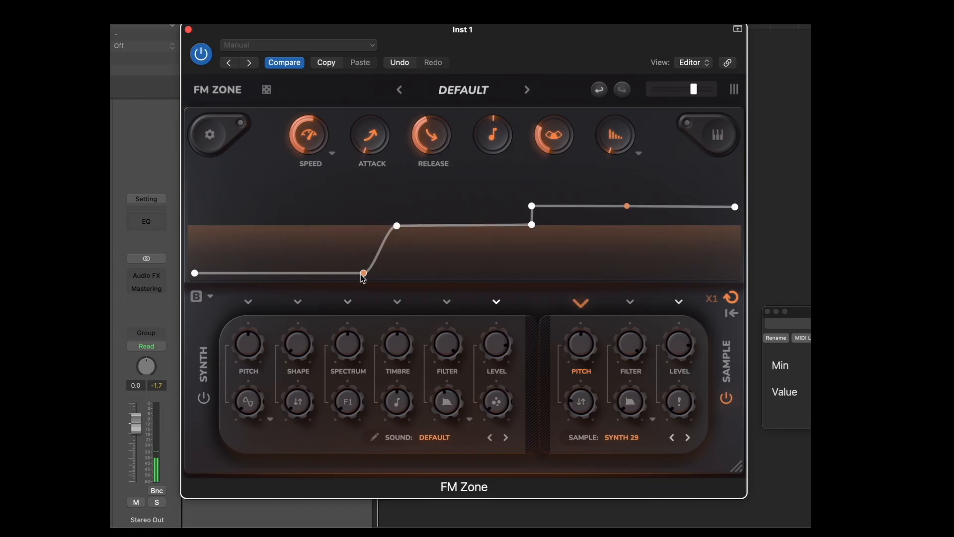
{"action": "left_click_drag", "start_coordinate": [364, 274], "coordinate": [397, 273]}
{"action": "left_click_drag", "start_coordinate": [533, 211], "coordinate": [565, 228]}
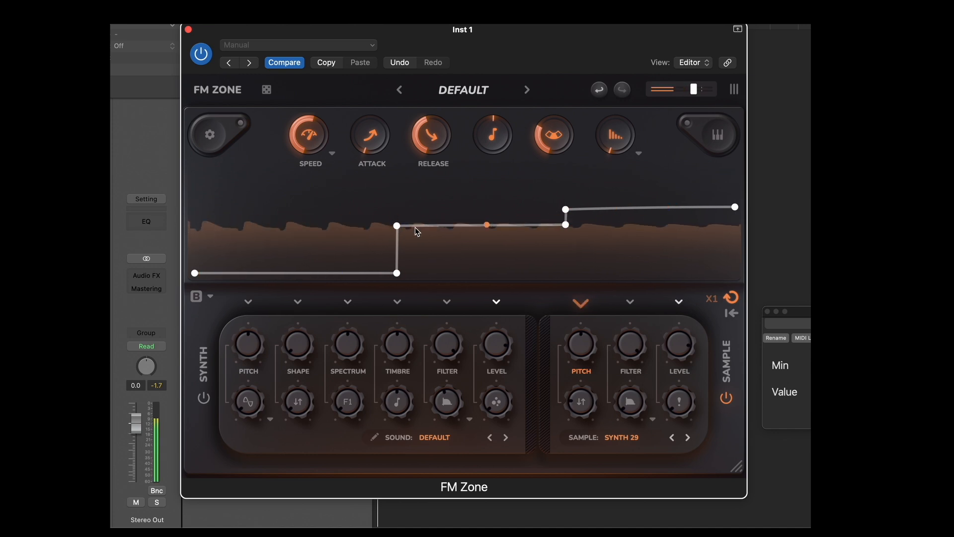
{"action": "left_click_drag", "start_coordinate": [397, 227], "coordinate": [397, 225]}
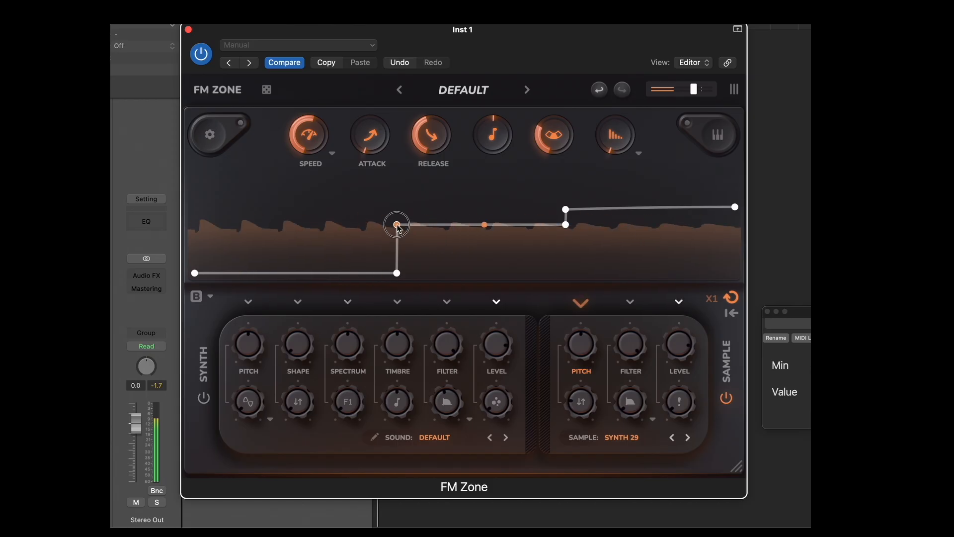
{"action": "left_click_drag", "start_coordinate": [565, 209], "coordinate": [564, 206]}
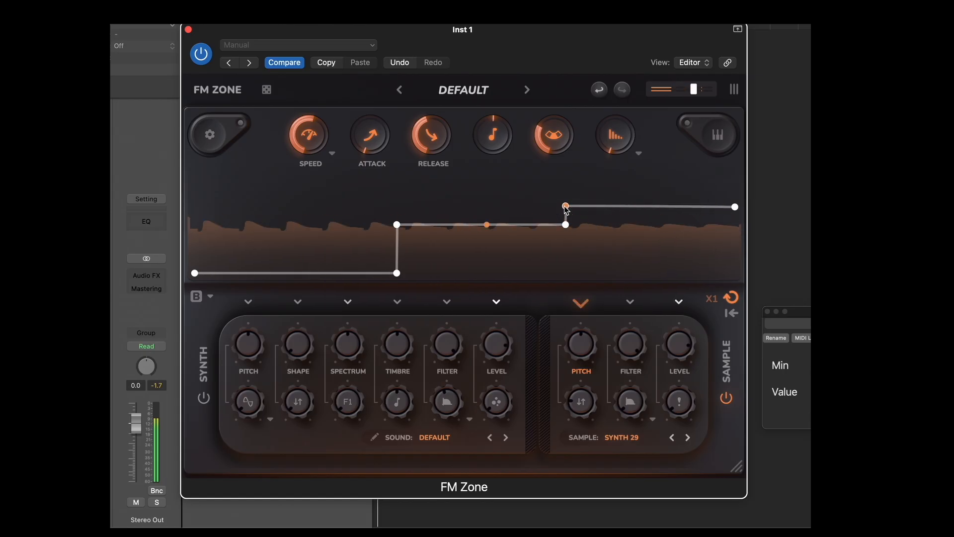
Set the effect type to Vintage Plate and raise its amount.
{"action": "left_click", "coordinate": [637, 156]}
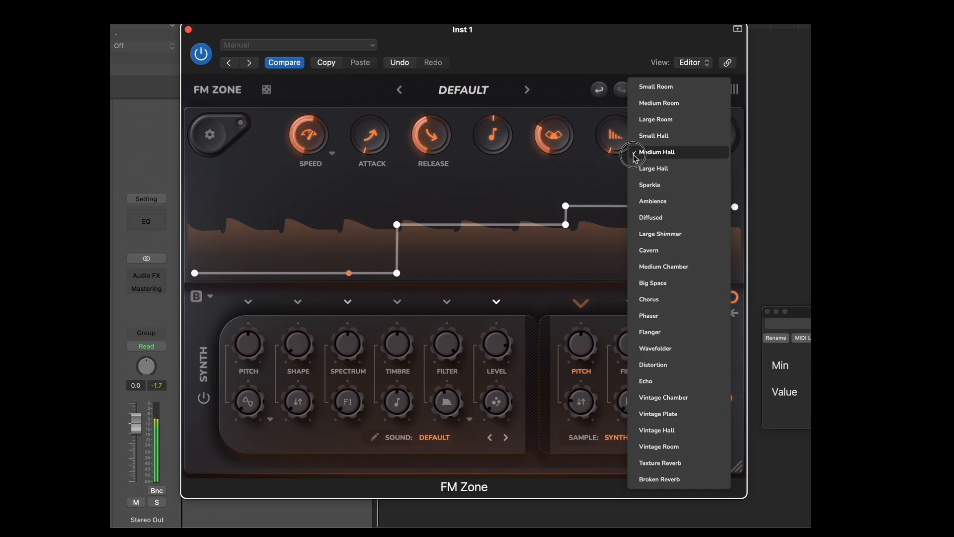
{"action": "left_click", "coordinate": [657, 413]}
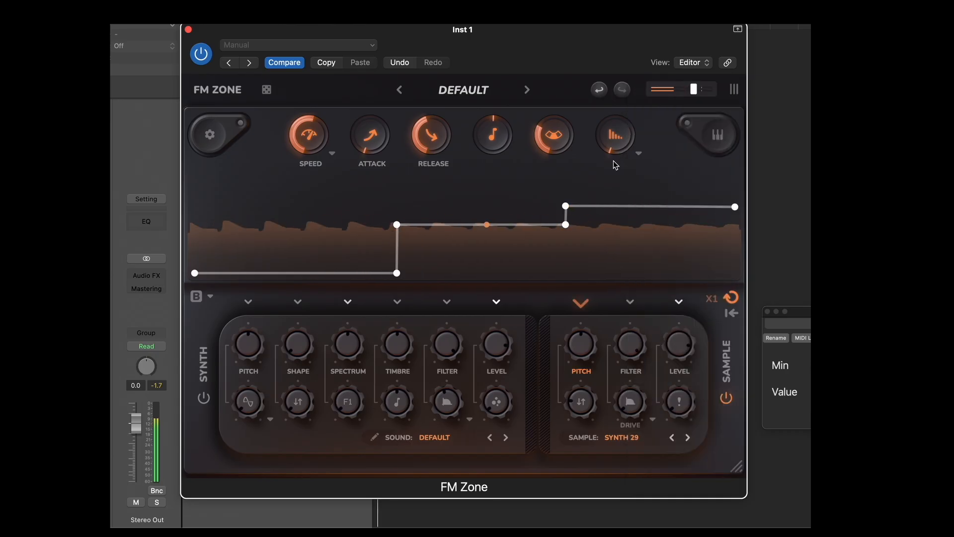
{"action": "left_click_drag", "start_coordinate": [615, 73], "coordinate": [614, 99]}
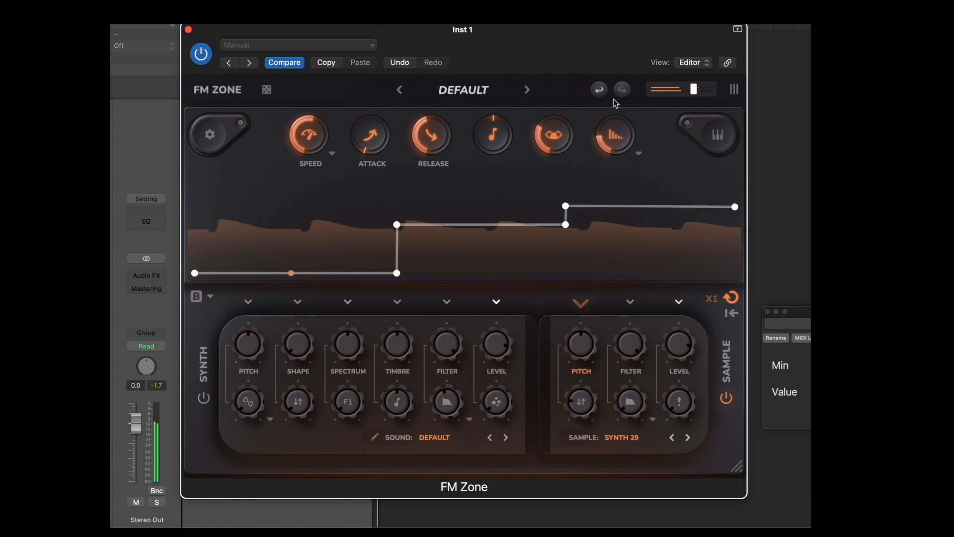
{"action": "left_click", "coordinate": [503, 55]}
Lower the sample level and turn on the synth section.
{"action": "left_click_drag", "start_coordinate": [677, 338], "coordinate": [676, 381]}
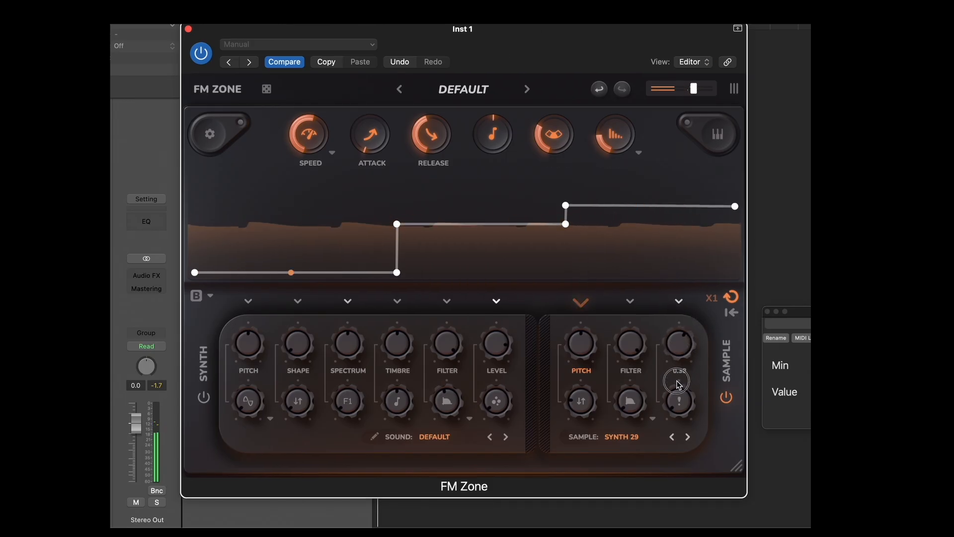
{"action": "left_click", "coordinate": [204, 398]}
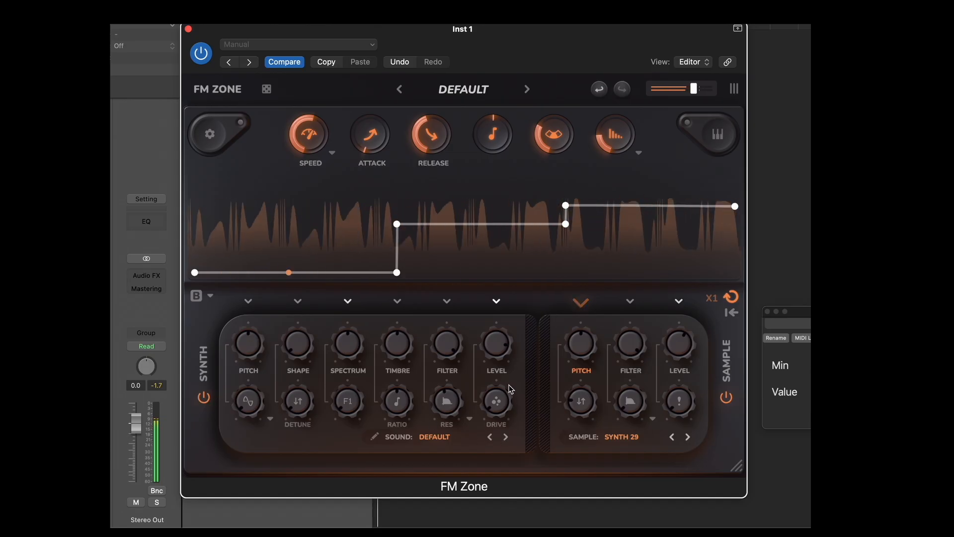
Turn off the sample section and lower the synth level.
{"action": "left_click", "coordinate": [496, 301]}
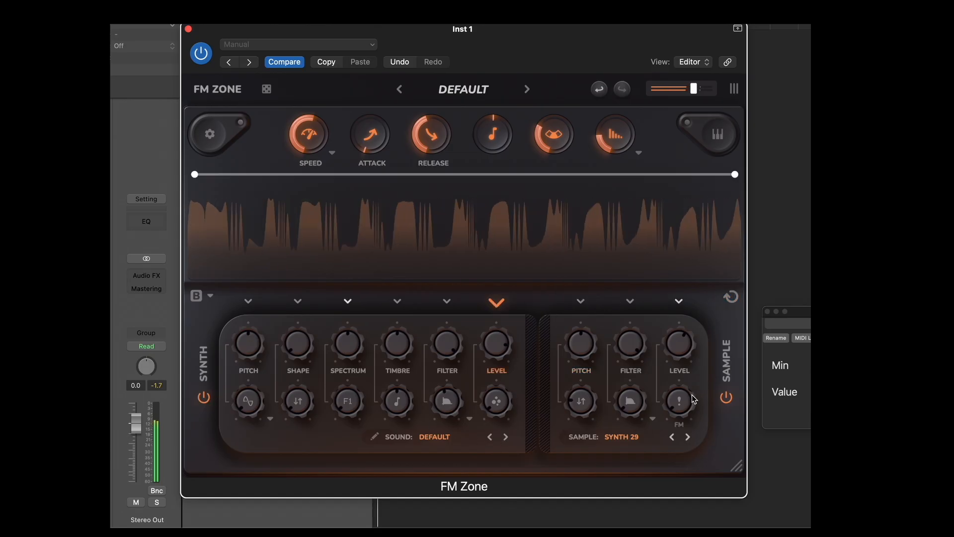
{"action": "left_click", "coordinate": [726, 397]}
{"action": "left_click_drag", "start_coordinate": [498, 343], "coordinate": [498, 342]}
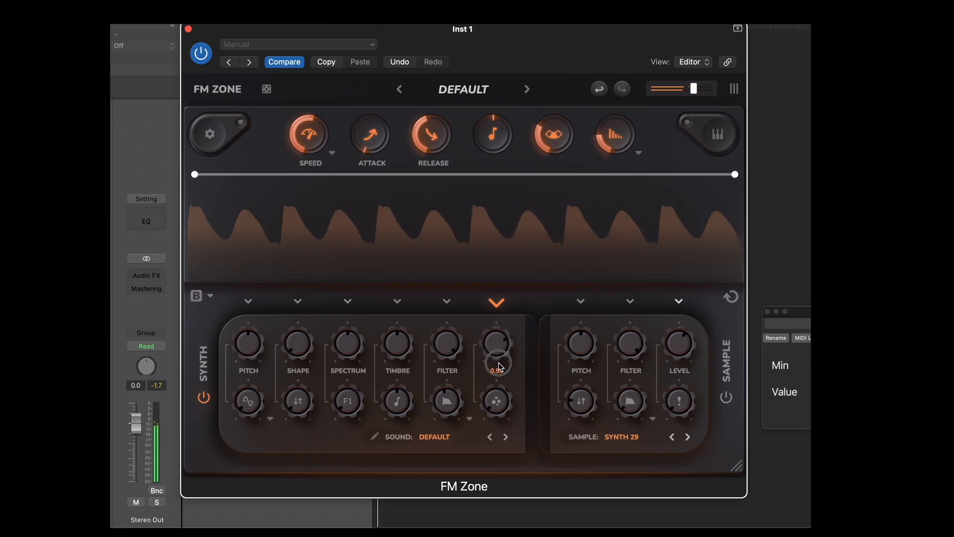
Loop the synth's spectrum envelope at X4 and add a point dropping it to zero about a third of the way along.
{"action": "left_click", "coordinate": [347, 302]}
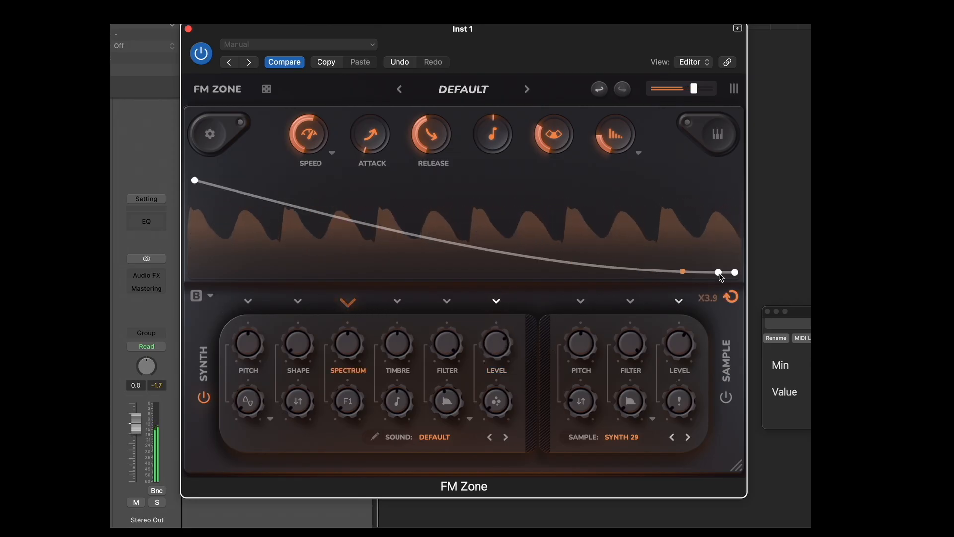
{"action": "left_click", "coordinate": [731, 297]}
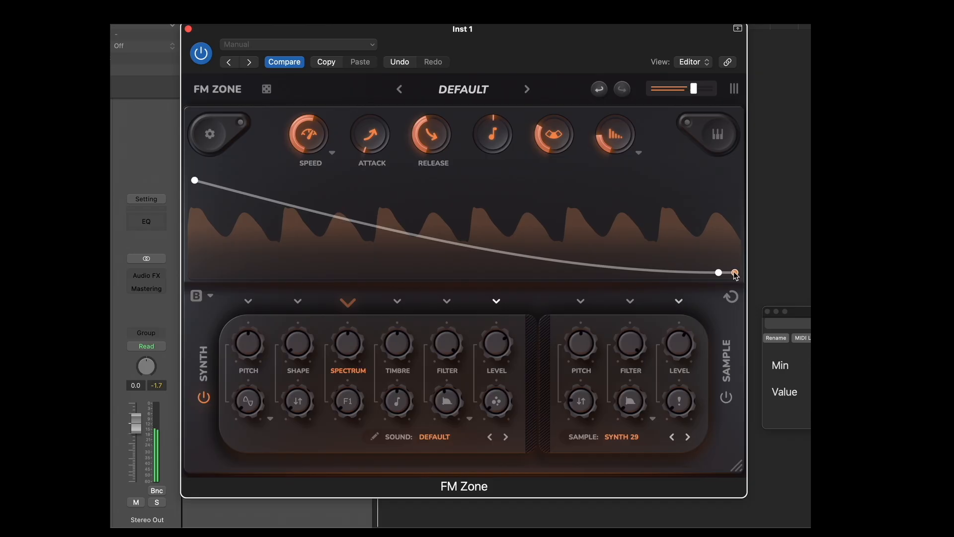
{"action": "left_click", "coordinate": [731, 295]}
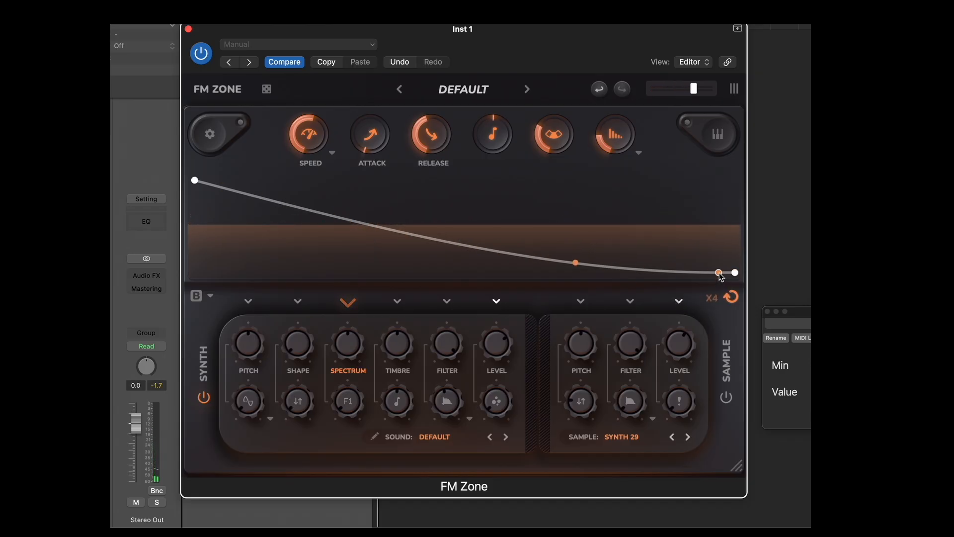
{"action": "left_click_drag", "start_coordinate": [409, 248], "coordinate": [384, 279]}
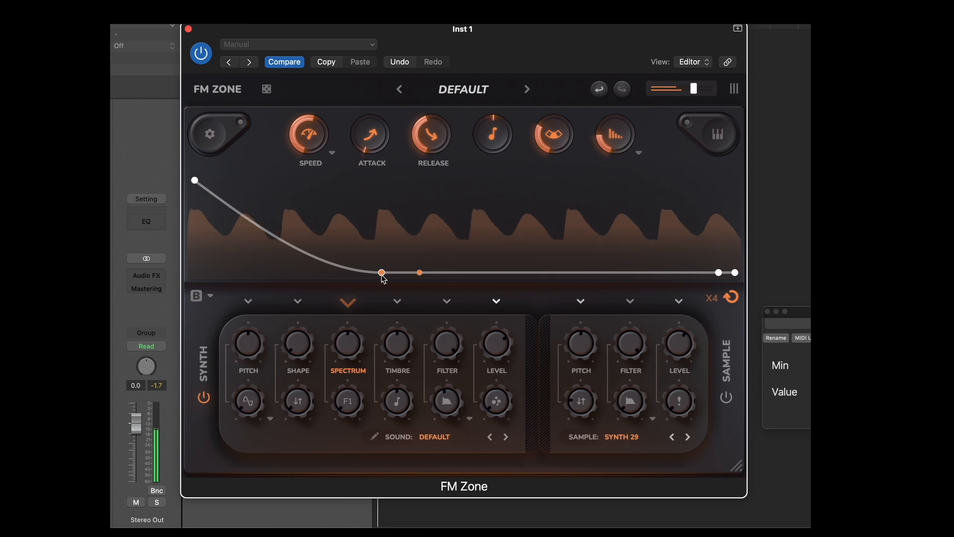
{"action": "left_click", "coordinate": [498, 307]}
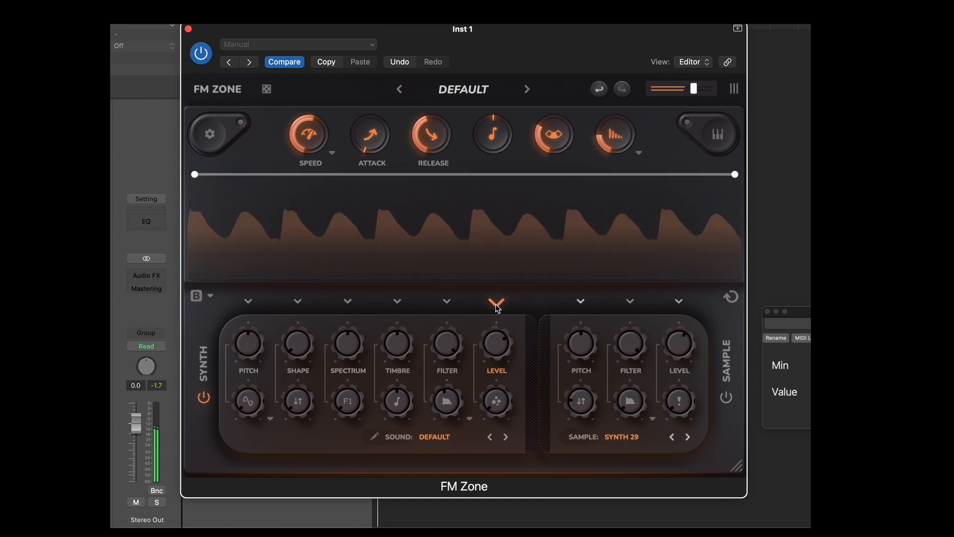
{"action": "left_click", "coordinate": [355, 307]}
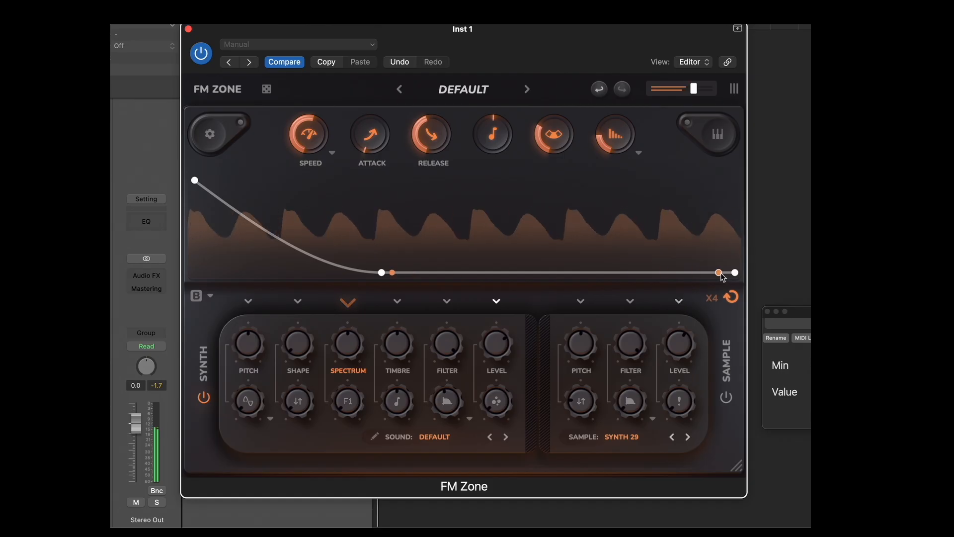
Raise the spectrum envelope's middle and end points to near maximum and lower the synth's spectrum amount.
{"action": "left_click_drag", "start_coordinate": [381, 272], "coordinate": [505, 175]}
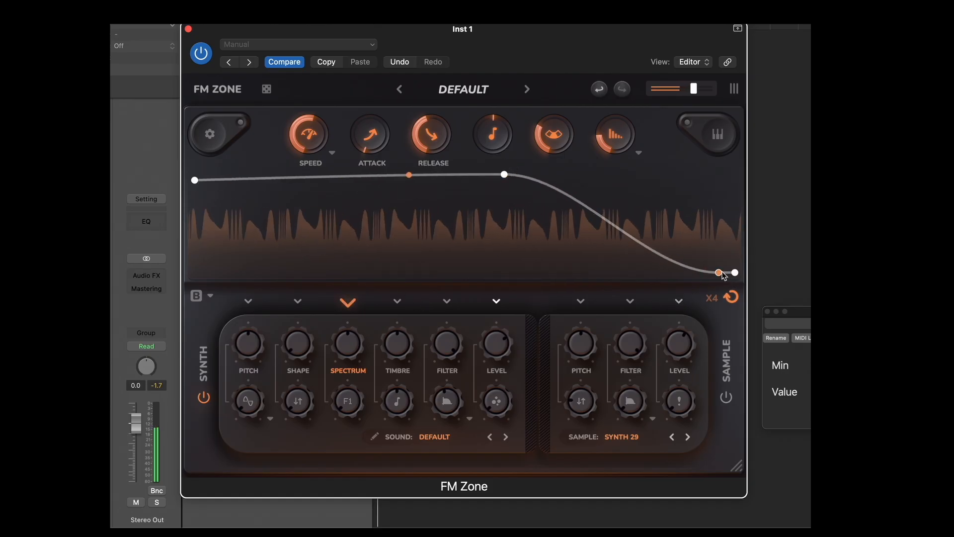
{"action": "left_click_drag", "start_coordinate": [719, 273], "coordinate": [736, 171]}
{"action": "left_click_drag", "start_coordinate": [735, 272], "coordinate": [734, 174]}
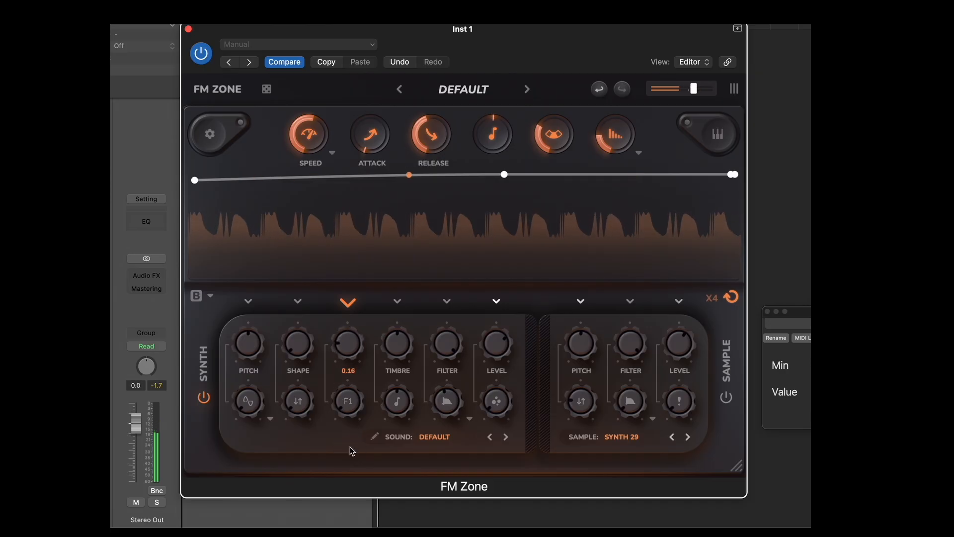
{"action": "left_click_drag", "start_coordinate": [353, 347], "coordinate": [352, 385]}
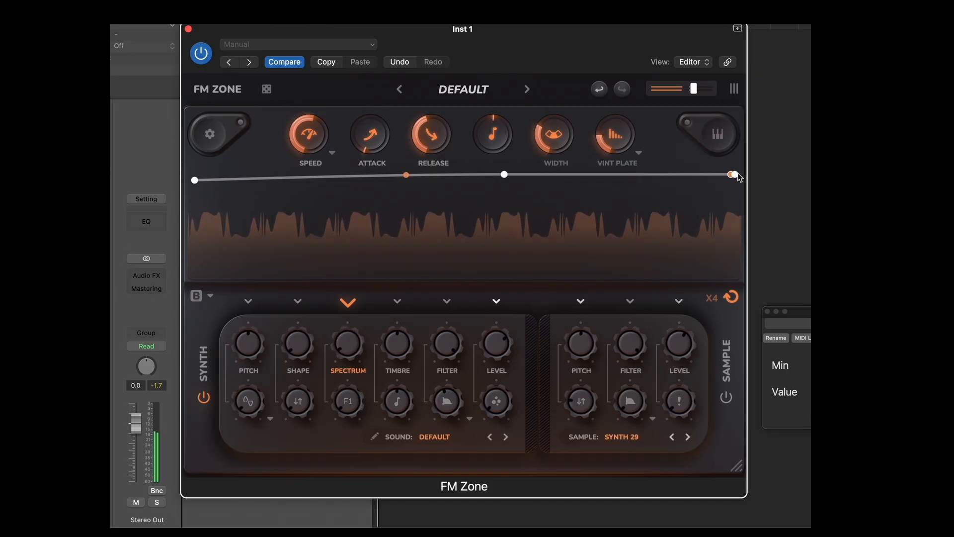
Pull the spectrum envelope's start, middle and end points down to zero, with the middle point slightly past halfway.
{"action": "left_click_drag", "start_coordinate": [195, 181], "coordinate": [194, 271]}
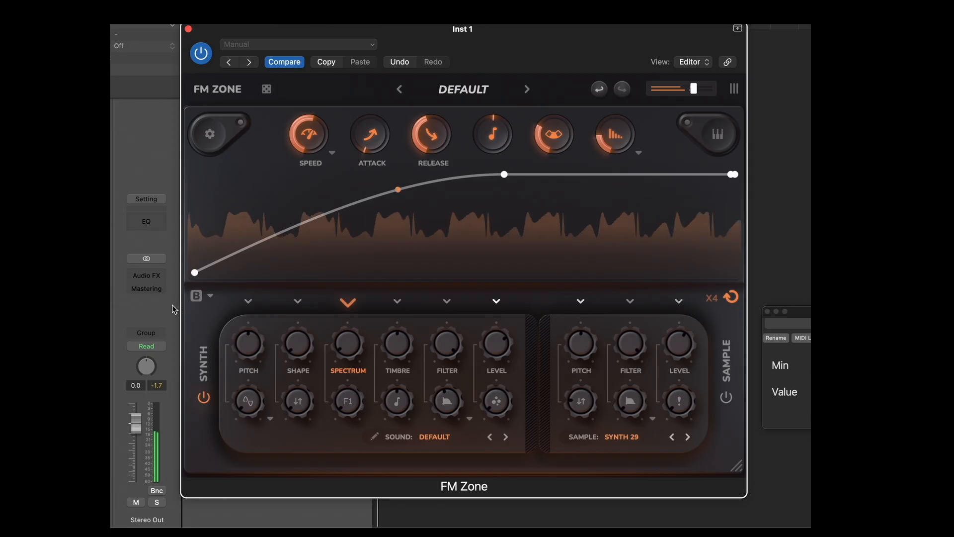
{"action": "left_click_drag", "start_coordinate": [504, 175], "coordinate": [500, 330]}
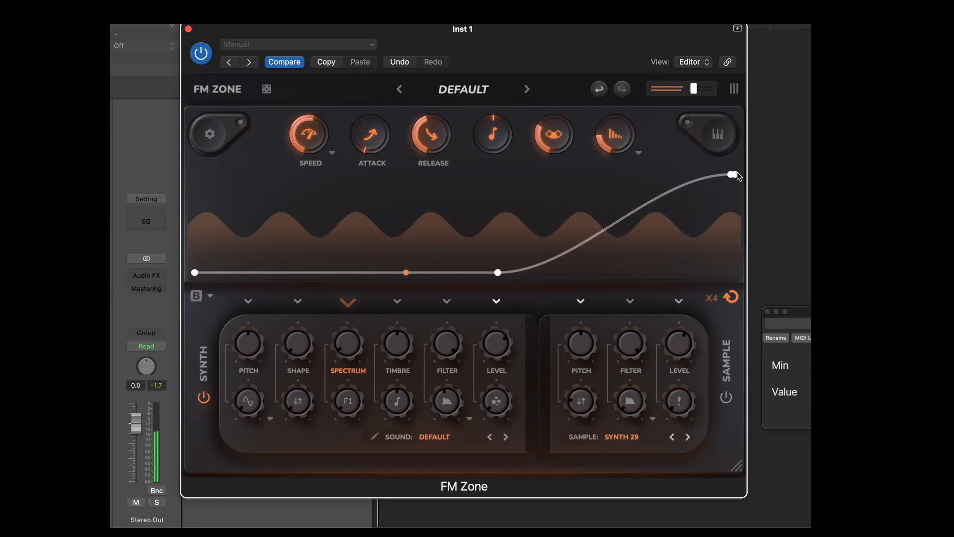
{"action": "left_click_drag", "start_coordinate": [733, 174], "coordinate": [733, 273]}
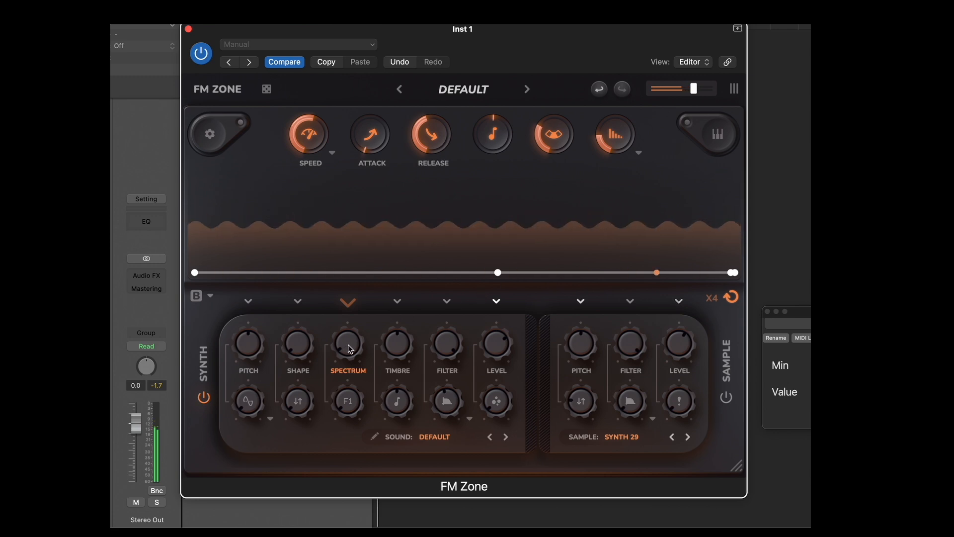
Raise the synth's timbre amount, then open the sound editor and set FM operator 3's ratio to 2.0000.
{"action": "mouse_move", "coordinate": [348, 335]}
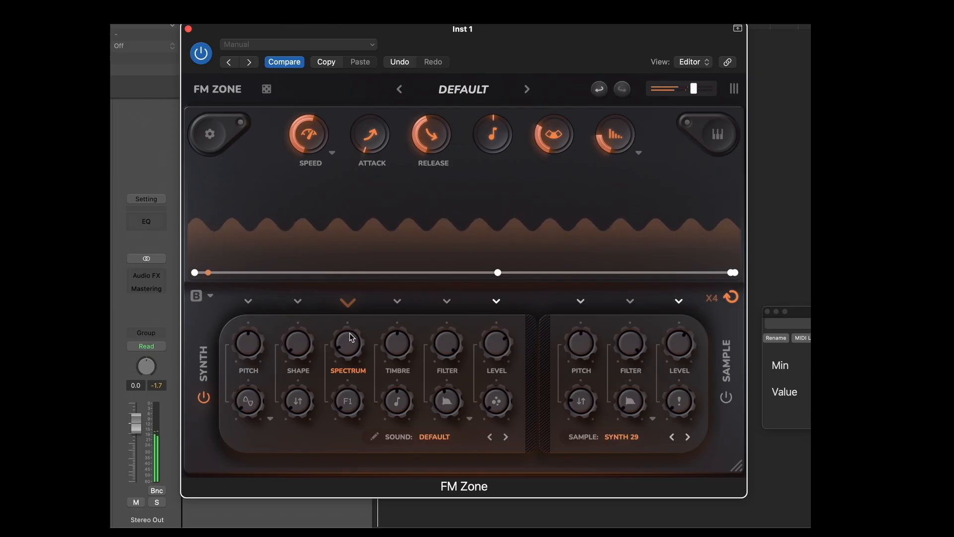
{"action": "left_click_drag", "start_coordinate": [398, 345], "coordinate": [403, 217]}
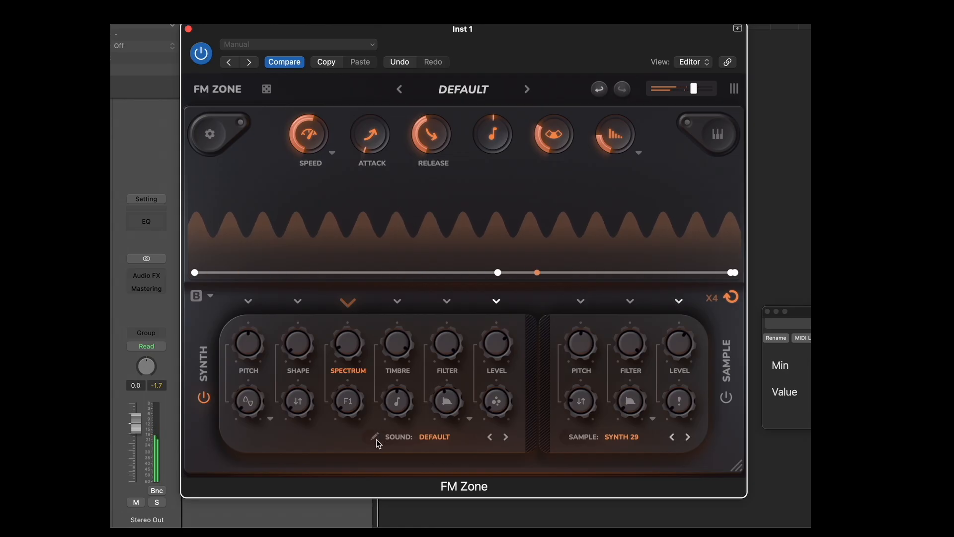
{"action": "left_click", "coordinate": [402, 315]}
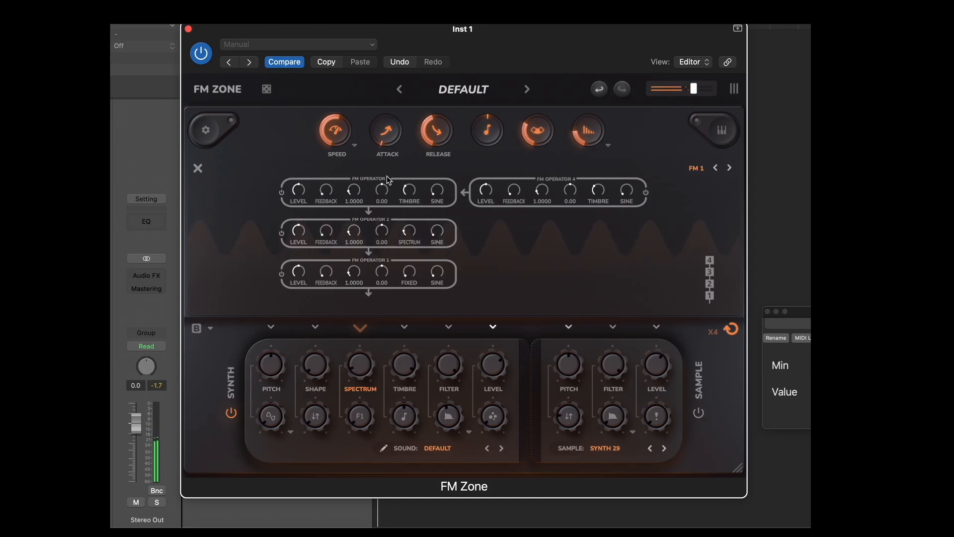
{"action": "left_click_drag", "start_coordinate": [355, 193], "coordinate": [359, 137]}
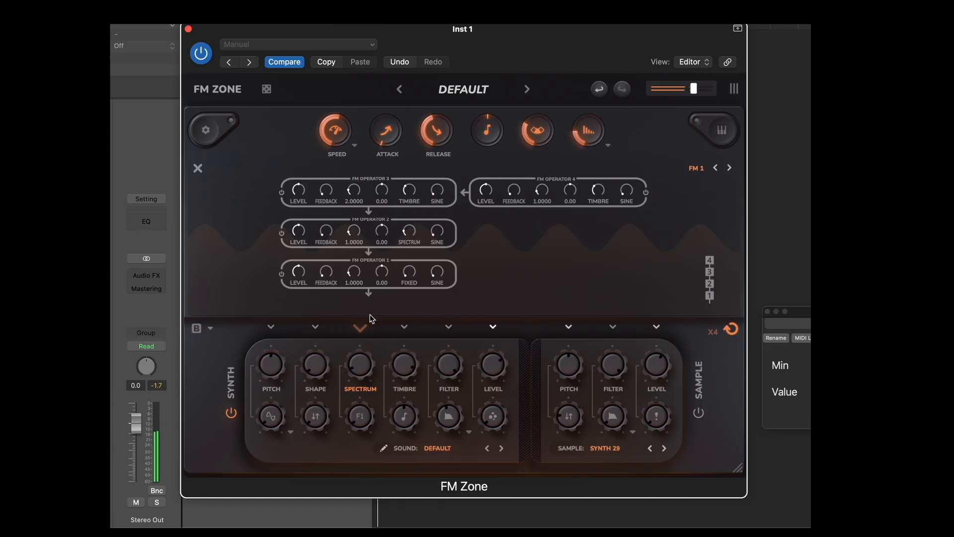
Raise the synth's spectrum amount and try timbre at 0.74 before bringing it down to 0.36.
{"action": "left_click_drag", "start_coordinate": [359, 359], "coordinate": [365, 290]}
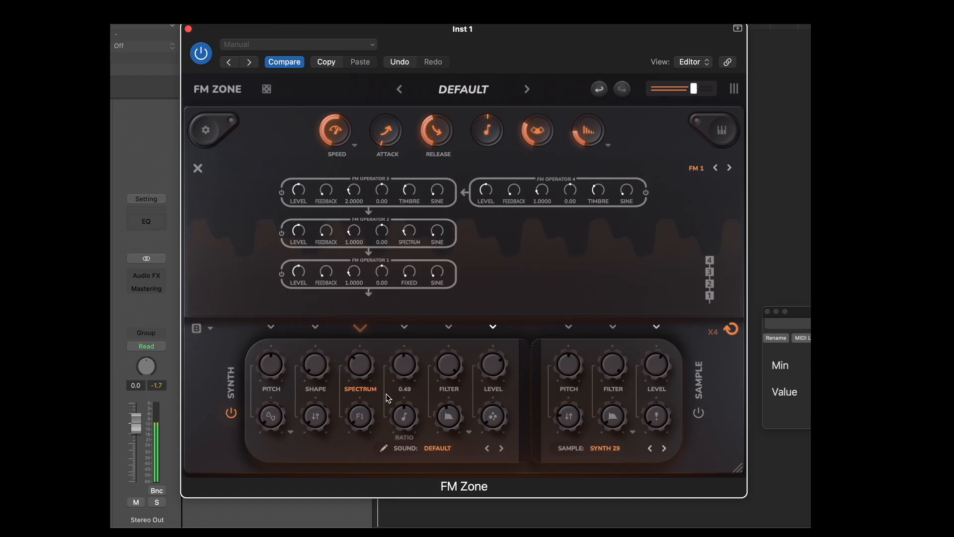
{"action": "left_click_drag", "start_coordinate": [403, 372], "coordinate": [406, 327]}
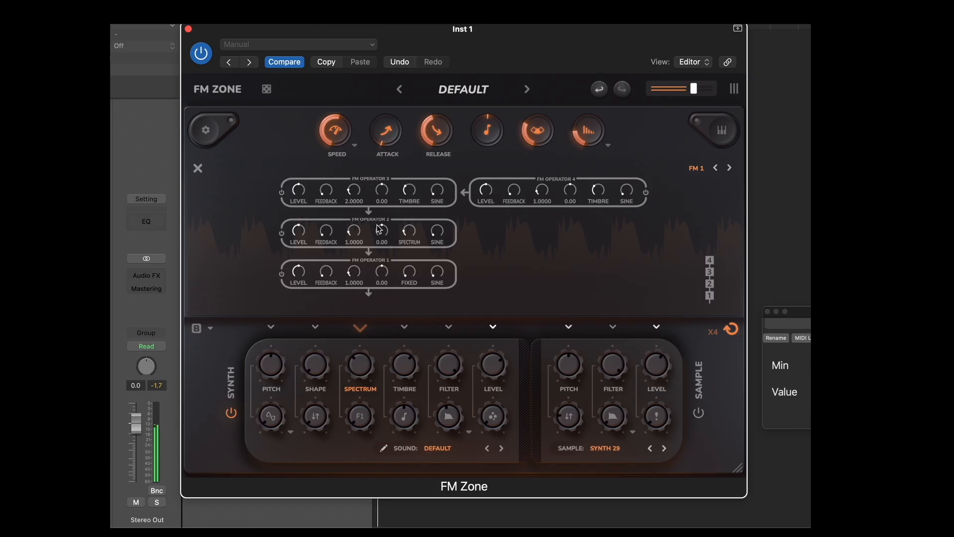
{"action": "left_click_drag", "start_coordinate": [360, 378], "coordinate": [371, 331]}
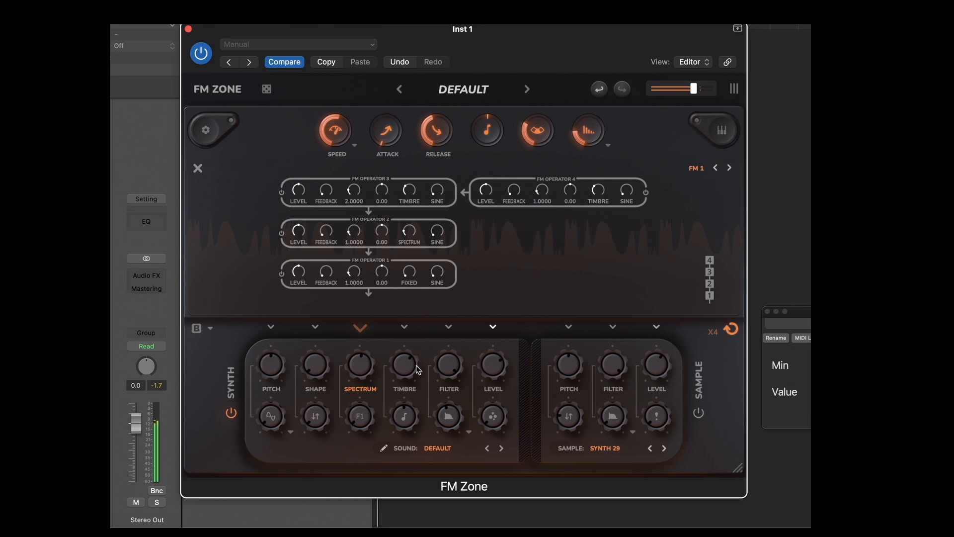
{"action": "left_click_drag", "start_coordinate": [418, 371], "coordinate": [404, 335]}
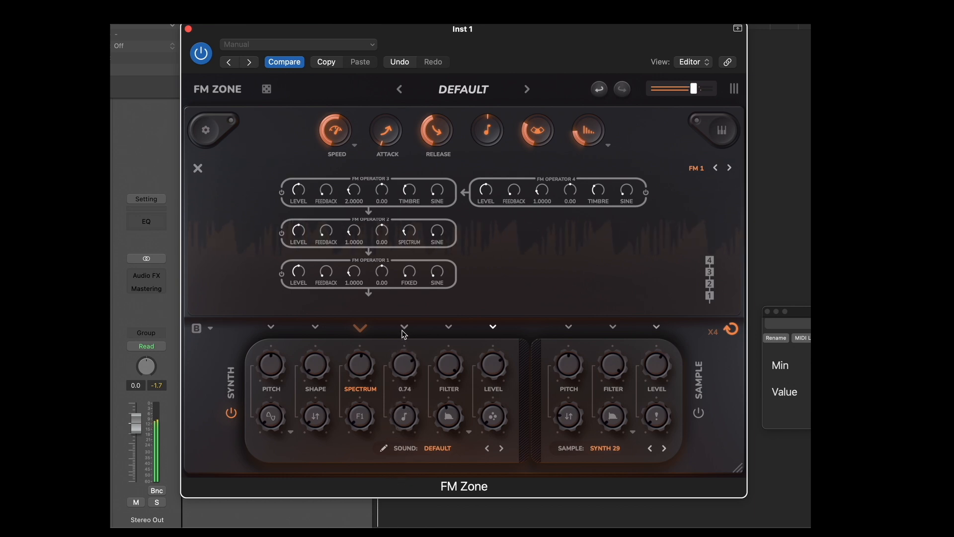
{"action": "left_click", "coordinate": [407, 363]}
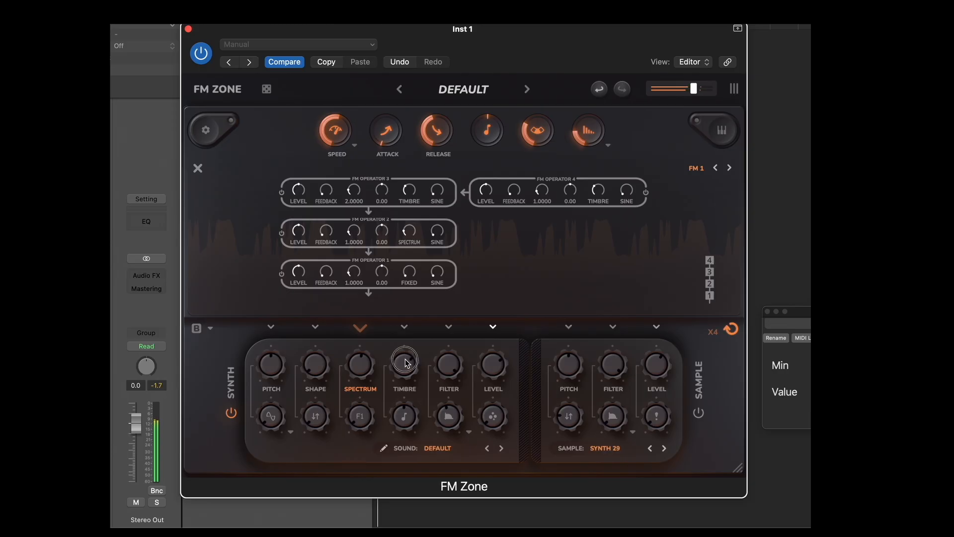
{"action": "left_click_drag", "start_coordinate": [407, 362], "coordinate": [390, 442]}
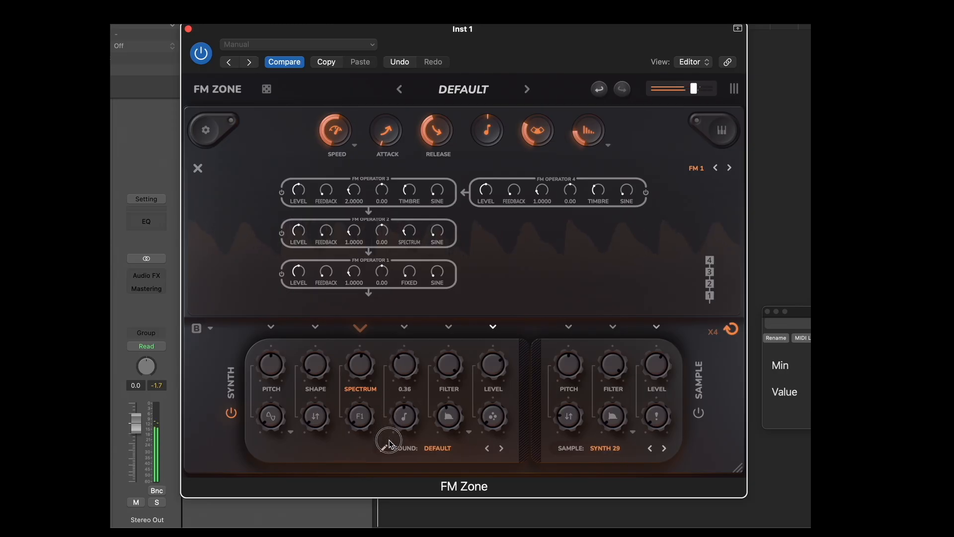
Loop the synth's timbre envelope at X4 and raise its start point to about a quarter of full height.
{"action": "left_click", "coordinate": [404, 330]}
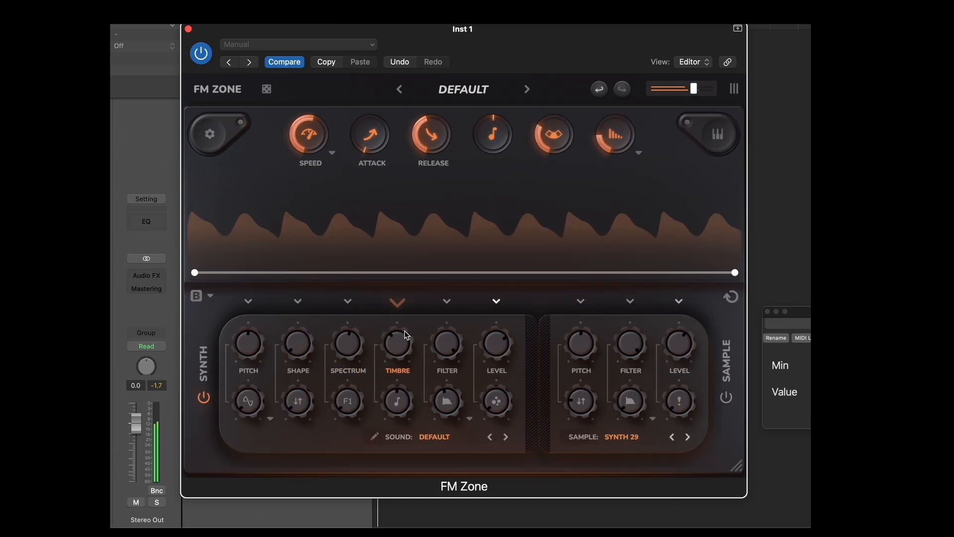
{"action": "mouse_move", "coordinate": [406, 343]}
{"action": "left_mouse_down"}
{"action": "mouse_move", "coordinate": [413, 234]}
{"action": "mouse_move", "coordinate": [393, 342]}
{"action": "left_mouse_up"}
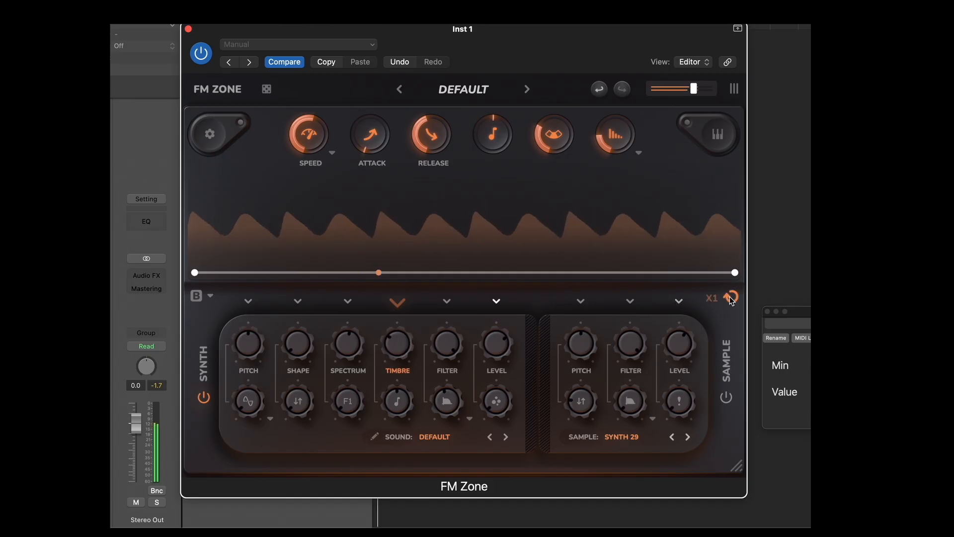
{"action": "left_click_drag", "start_coordinate": [715, 303], "coordinate": [714, 244]}
{"action": "left_click_drag", "start_coordinate": [195, 273], "coordinate": [194, 247]}
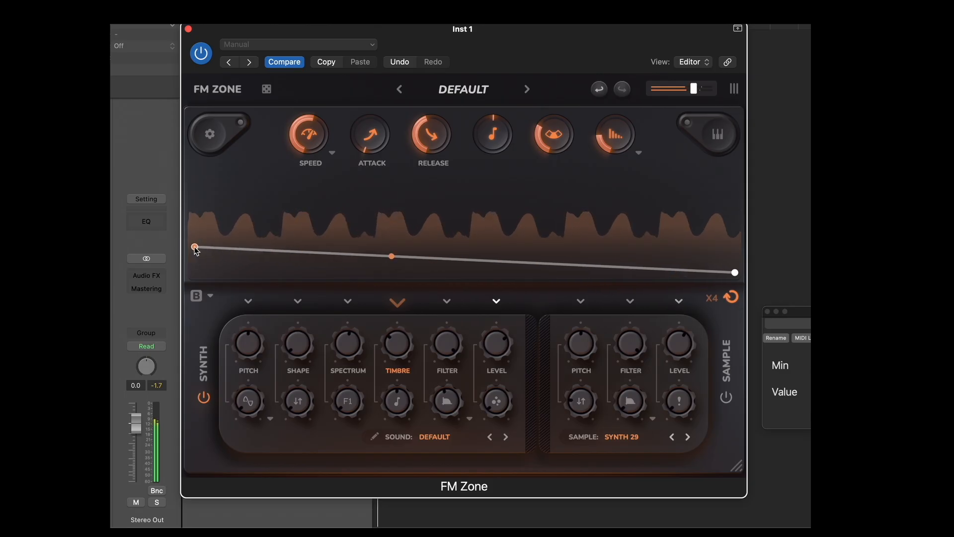
Add points to the timbre envelope so it decays to zero at the midpoint, jumps back up and decays again.
{"action": "left_click", "coordinate": [332, 268]}
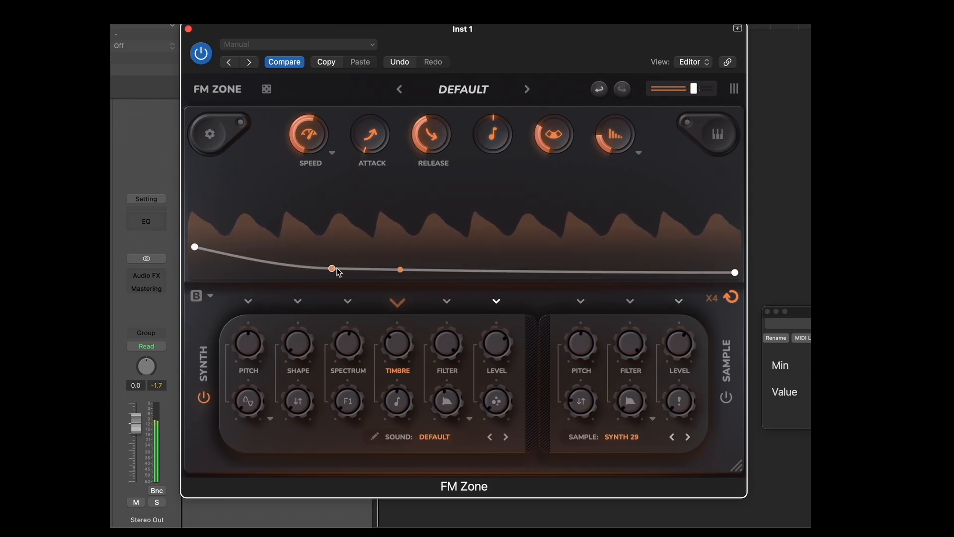
{"action": "left_click_drag", "start_coordinate": [335, 269], "coordinate": [513, 259]}
{"action": "left_click", "coordinate": [473, 263]}
{"action": "left_click_drag", "start_coordinate": [456, 250], "coordinate": [465, 273]}
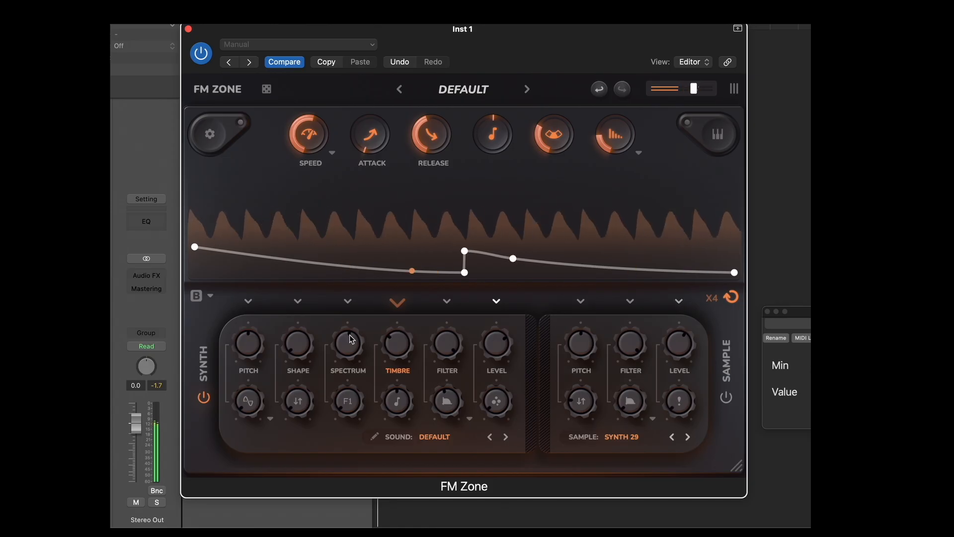
Set the synth's spectrum amount to 0.63 and slow its spectrum envelope loop to /2.
{"action": "left_click_drag", "start_coordinate": [356, 342], "coordinate": [324, 285]}
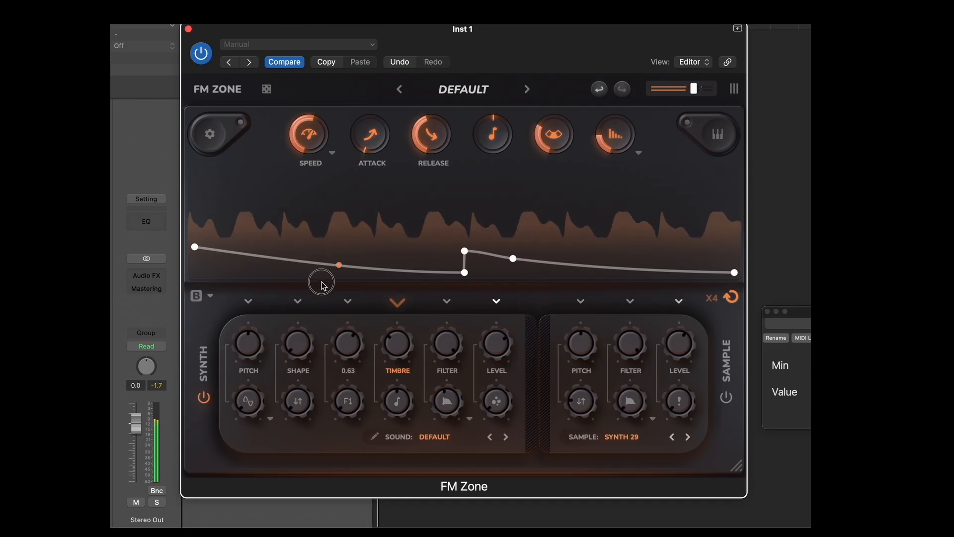
{"action": "left_click", "coordinate": [348, 301]}
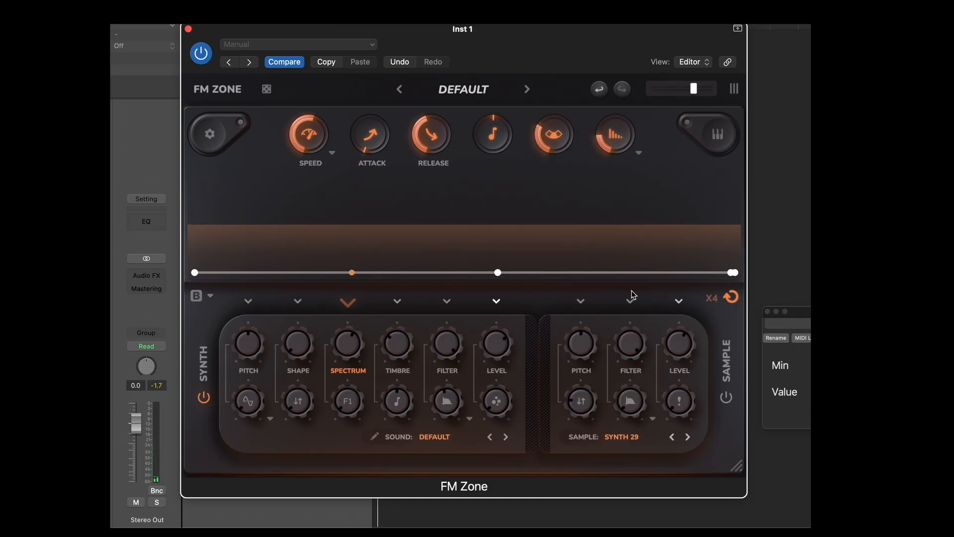
{"action": "left_click_drag", "start_coordinate": [719, 295], "coordinate": [715, 374]}
Shape the spectrum envelope into a shallow dip, raising both ends to about a third and keeping the middle point near zero.
{"action": "left_click_drag", "start_coordinate": [196, 275], "coordinate": [195, 239]}
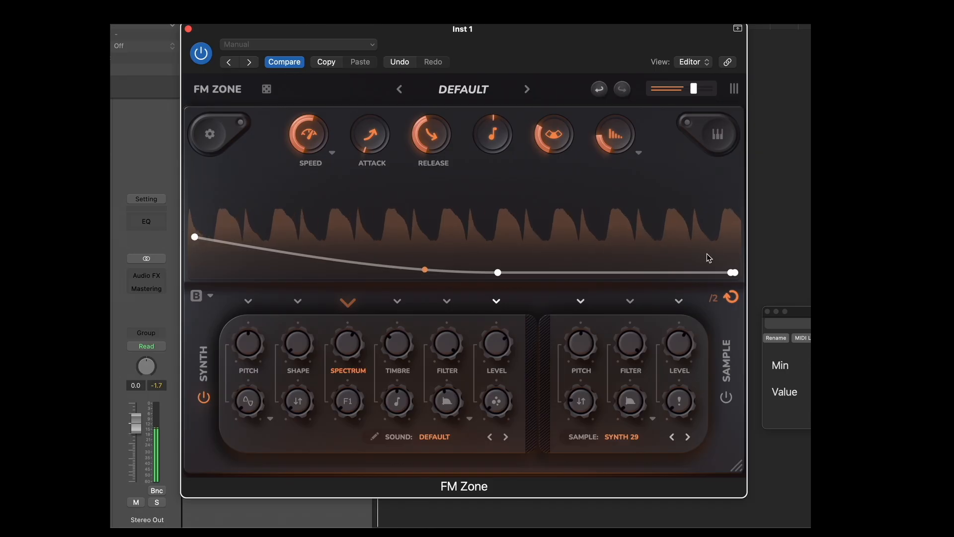
{"action": "left_click_drag", "start_coordinate": [729, 272], "coordinate": [735, 243]}
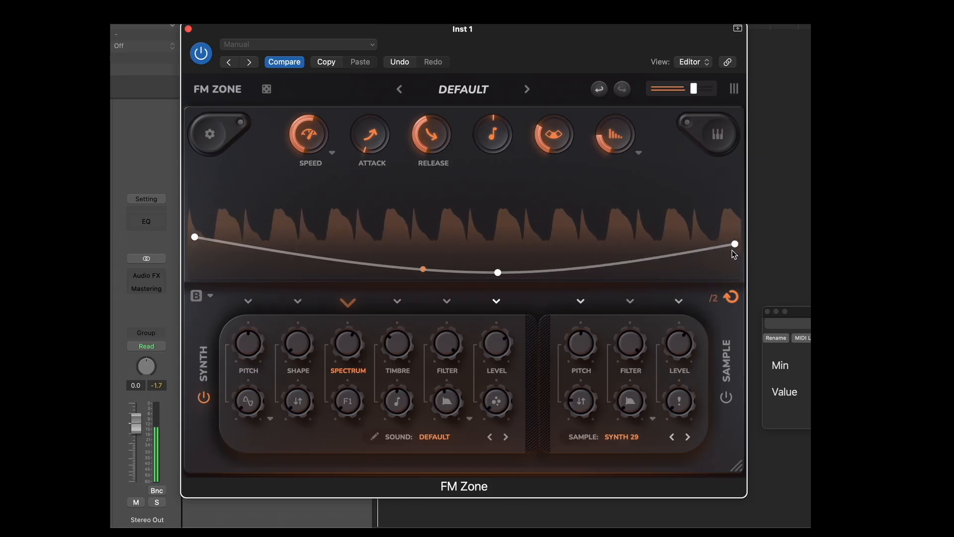
{"action": "left_click_drag", "start_coordinate": [498, 272], "coordinate": [486, 271]}
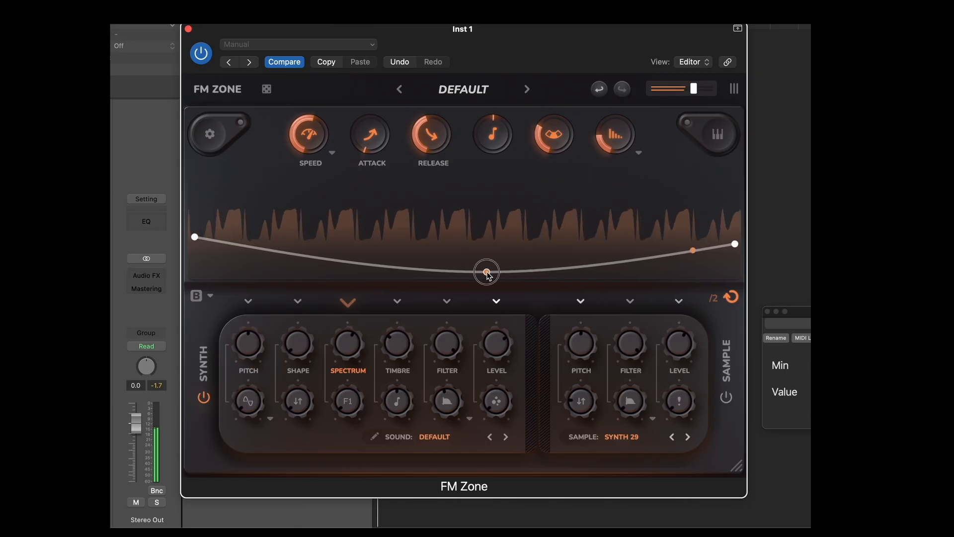
Turn on the sample section and set its level envelope's loop rate to X16.
{"action": "left_click_drag", "start_coordinate": [355, 434], "coordinate": [356, 436]}
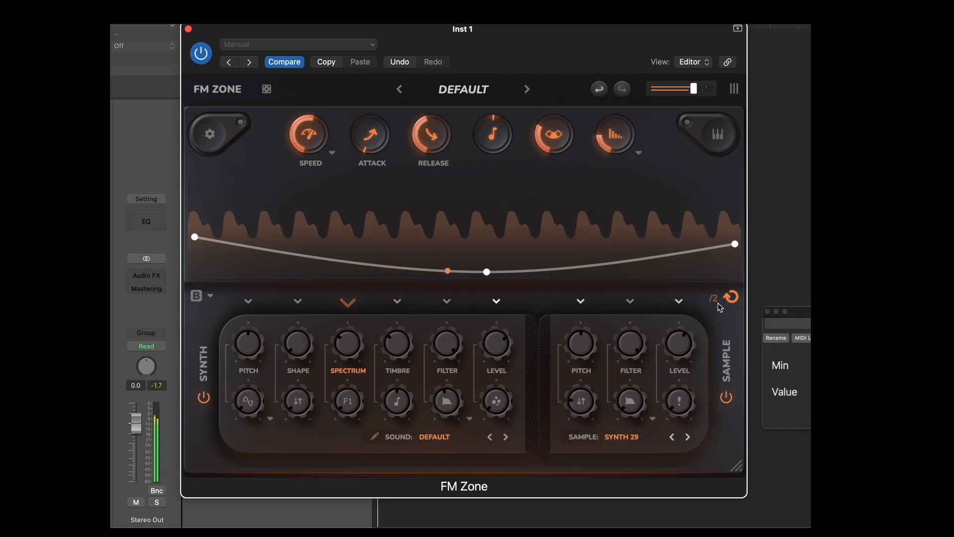
{"action": "left_click", "coordinate": [679, 303]}
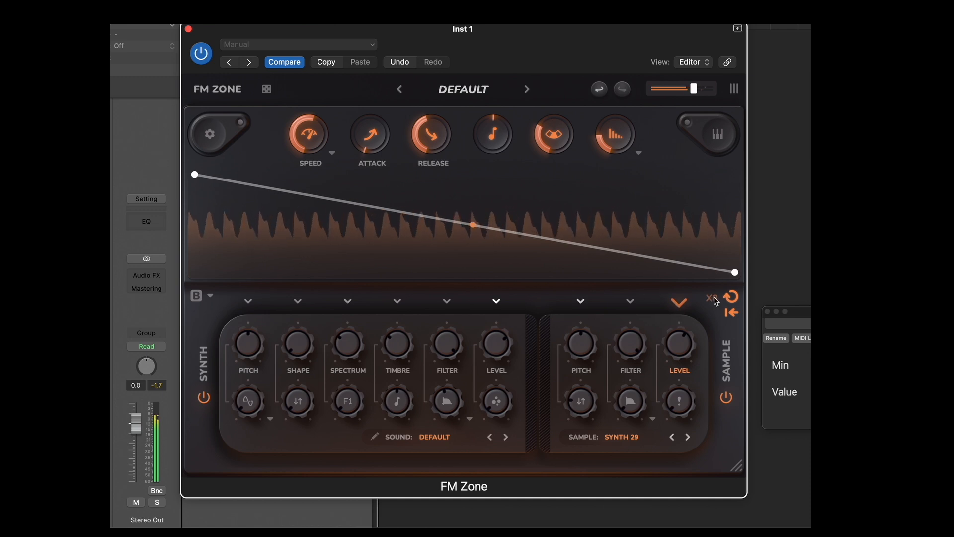
{"action": "left_click_drag", "start_coordinate": [713, 297], "coordinate": [705, 139]}
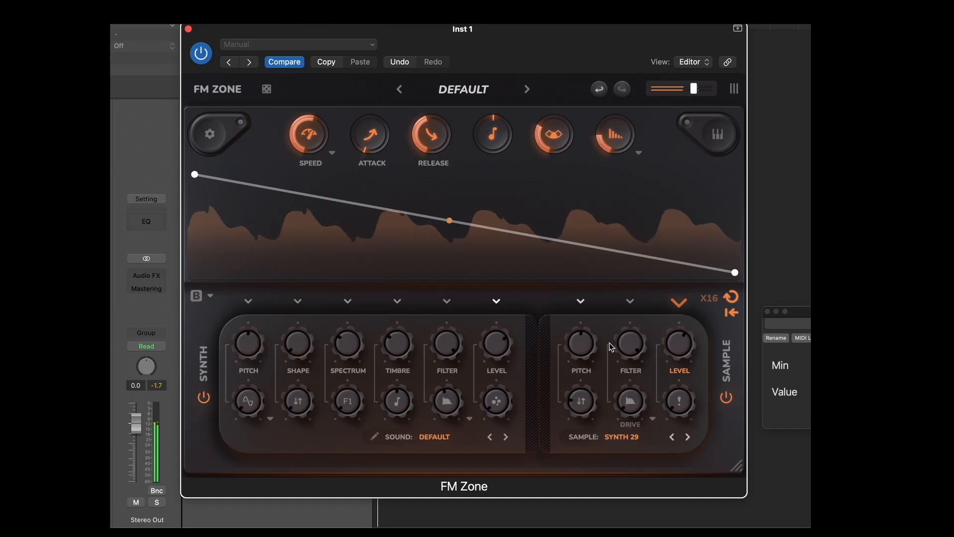
Open the sample's pitch envelope, then copy all A envelopes to B and switch to the B set.
{"action": "mouse_move", "coordinate": [590, 346]}
{"action": "left_click", "coordinate": [581, 301]}
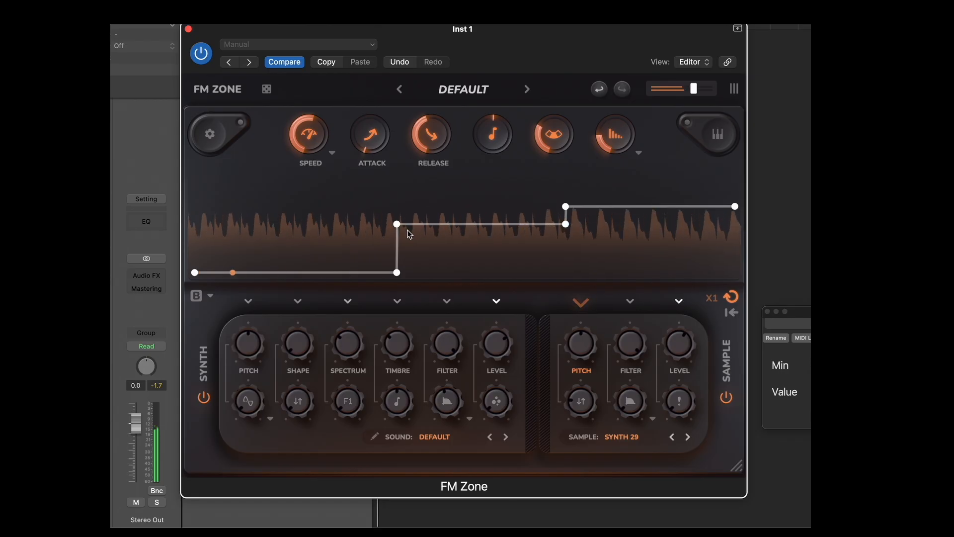
{"action": "left_click", "coordinate": [211, 297]}
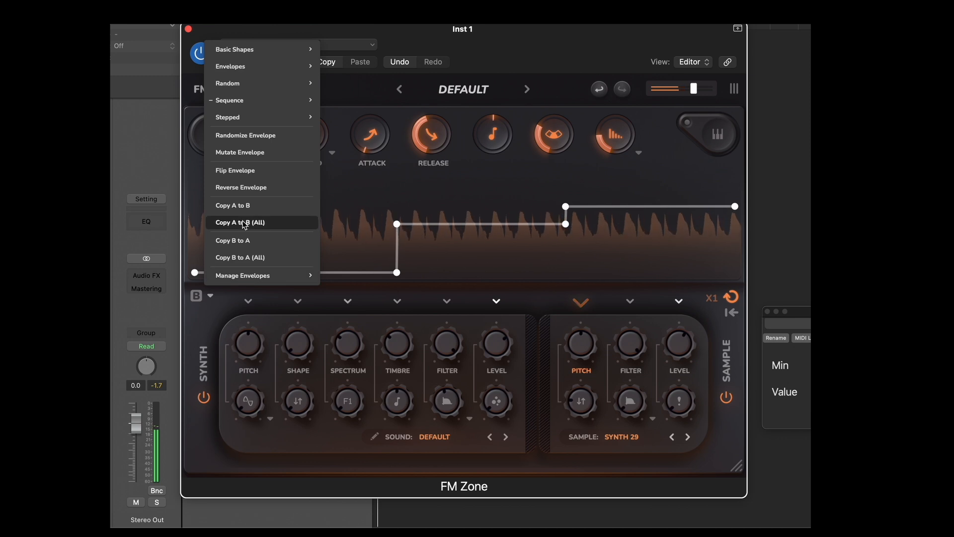
{"action": "left_click", "coordinate": [250, 222]}
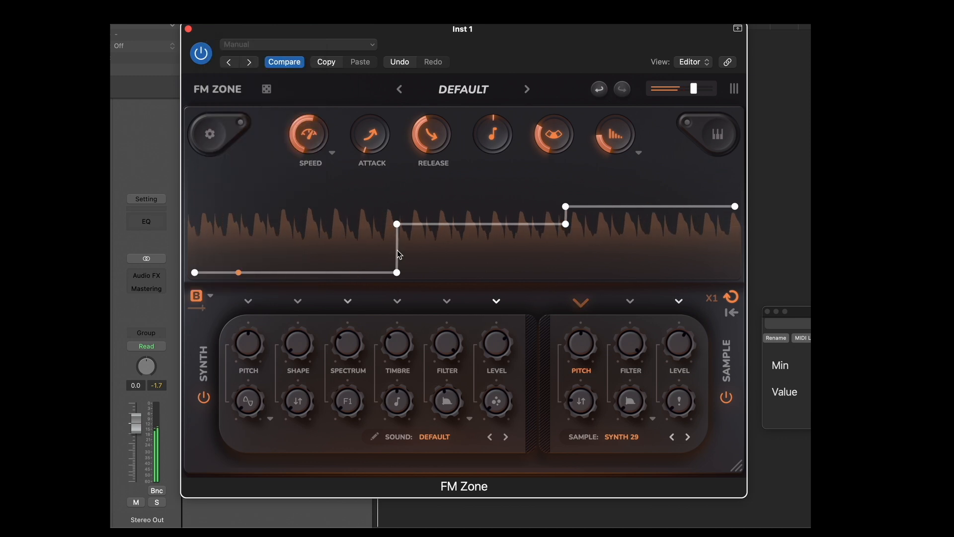
Add a point to the sample's level envelope in set B, dropping it almost to zero about a quarter of the way along.
{"action": "left_click", "coordinate": [630, 302]}
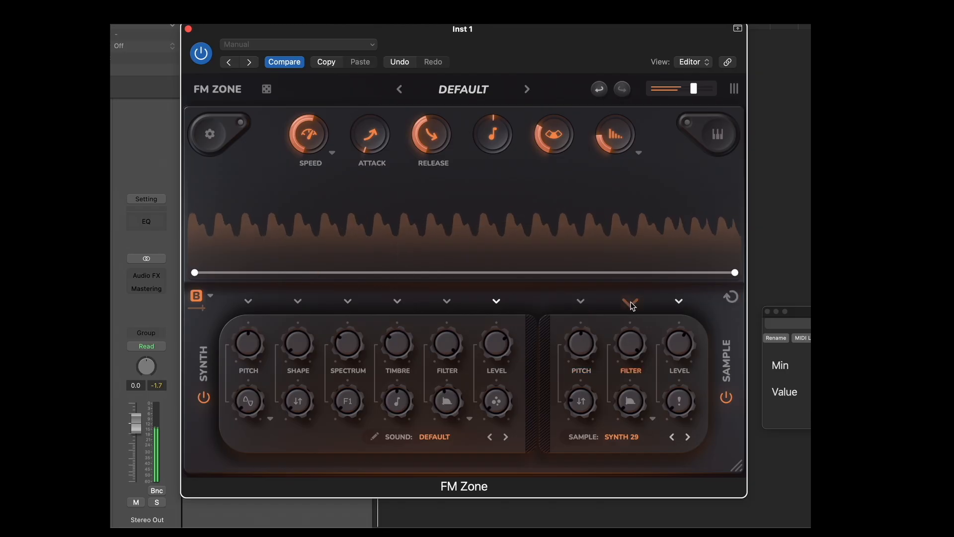
{"action": "left_click", "coordinate": [679, 302]}
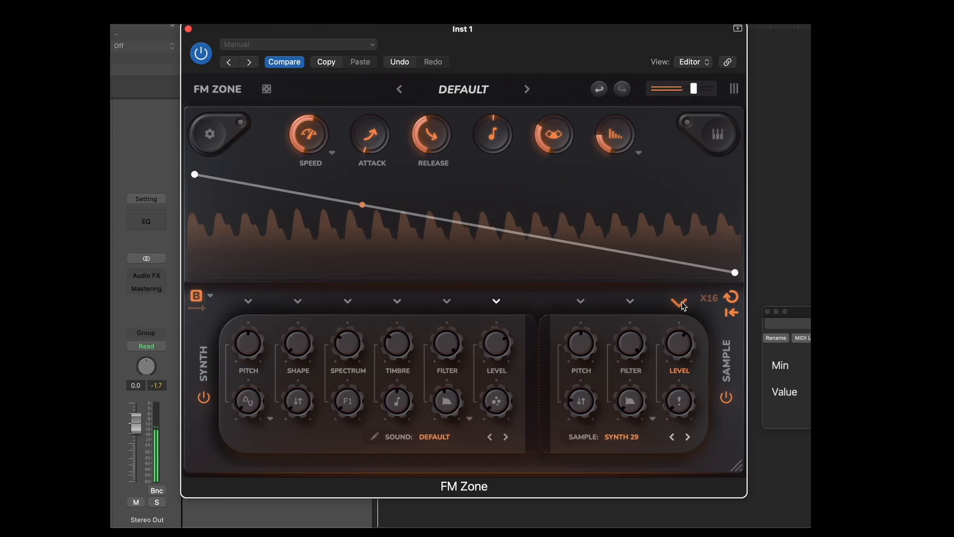
{"action": "left_click_drag", "start_coordinate": [405, 222], "coordinate": [323, 270]}
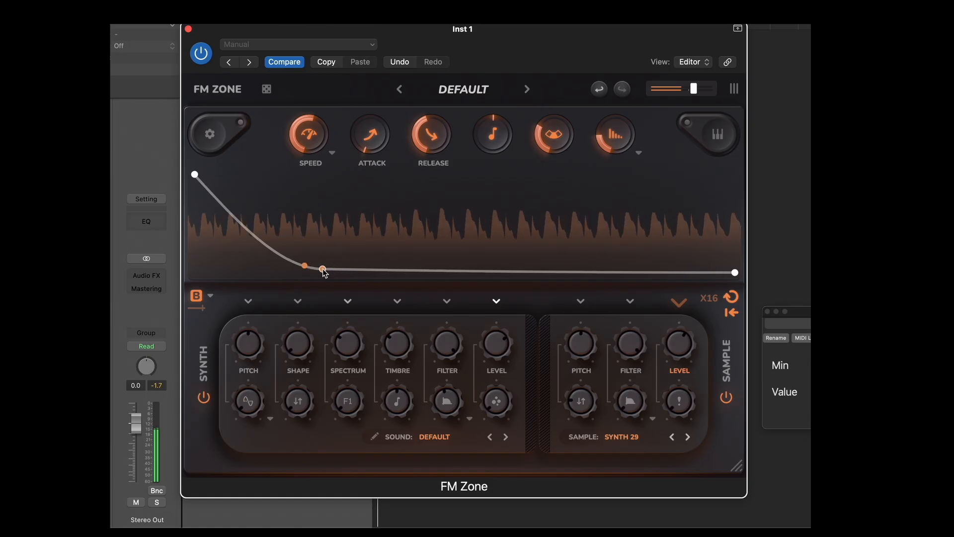
Loop the synth's level envelope in set B at X8 and shape it as a straight fall to zero.
{"action": "left_click", "coordinate": [501, 302]}
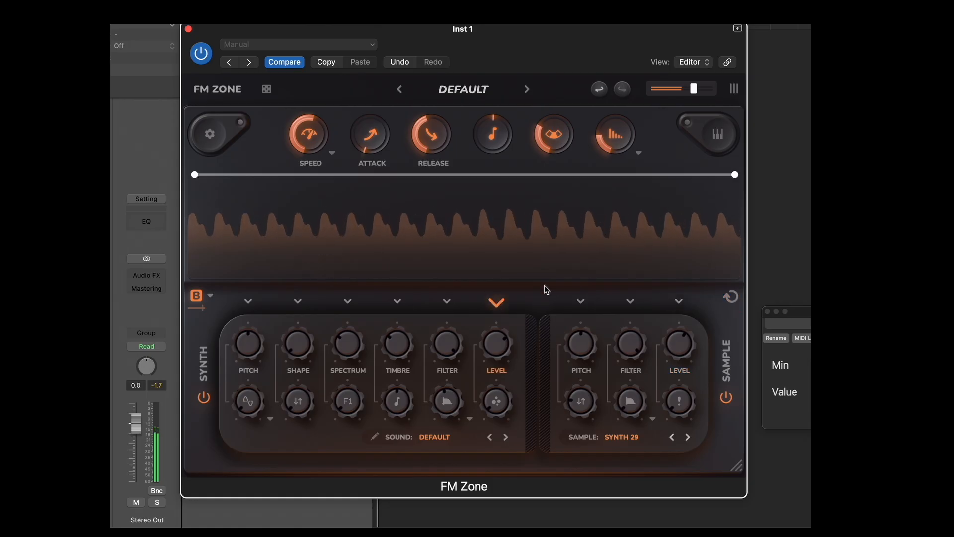
{"action": "left_click", "coordinate": [729, 299]}
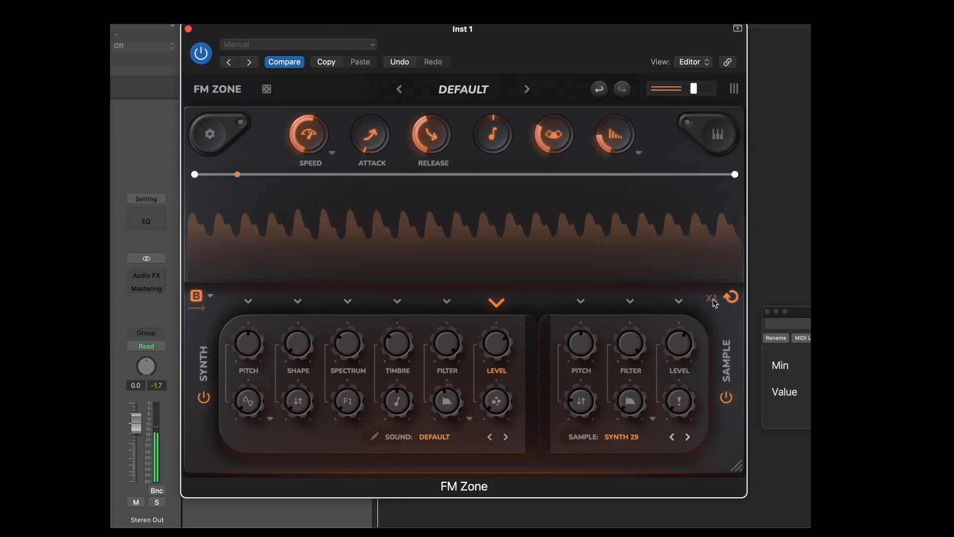
{"action": "left_click_drag", "start_coordinate": [714, 304], "coordinate": [747, 275]}
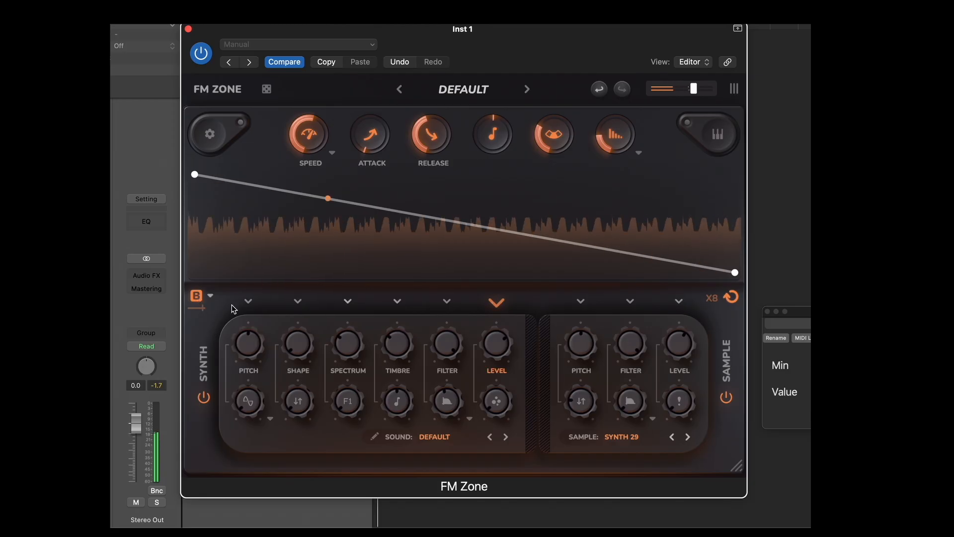
Set the timbre envelope's loop rate in set B to X2 and raise its fourth point, moving it about three quarters along.
{"action": "left_click", "coordinate": [348, 301]}
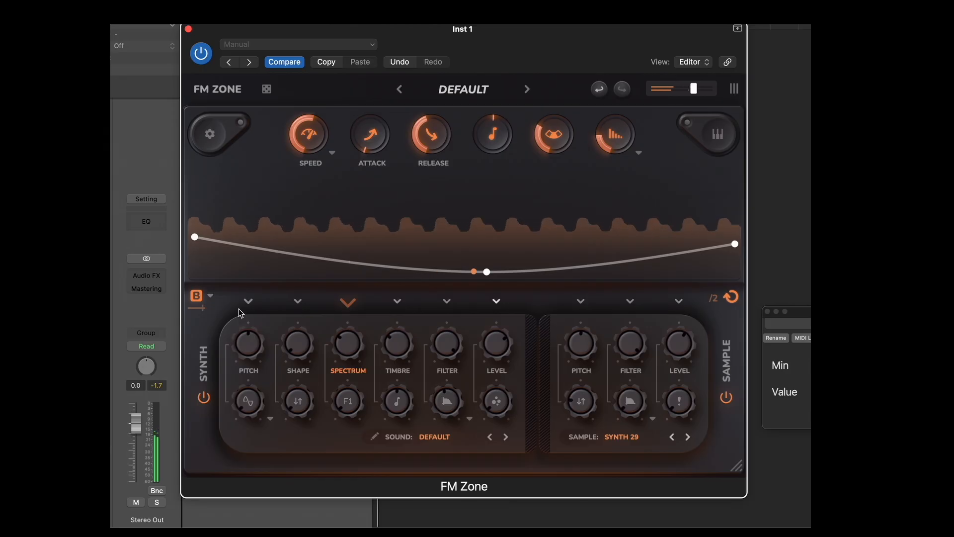
{"action": "left_click", "coordinate": [398, 302]}
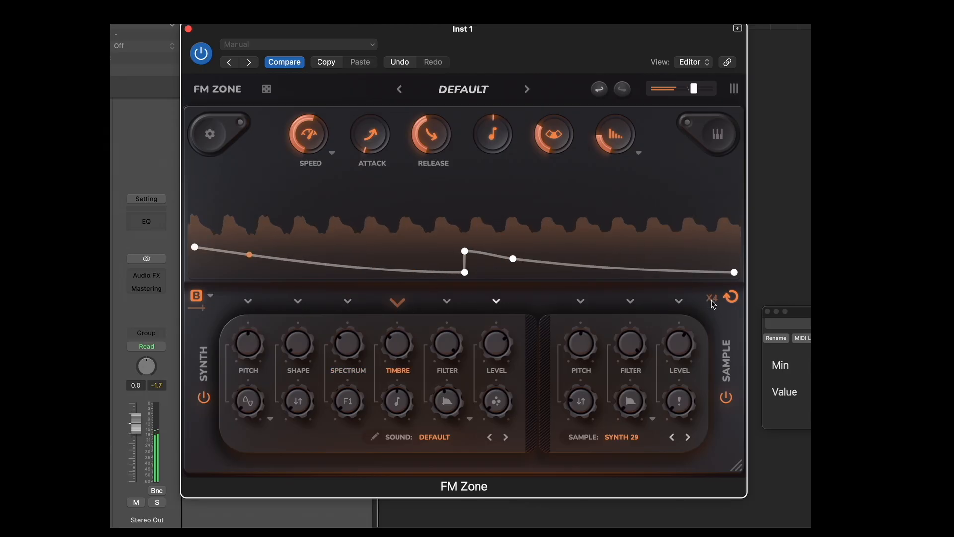
{"action": "left_click_drag", "start_coordinate": [714, 304], "coordinate": [716, 345]}
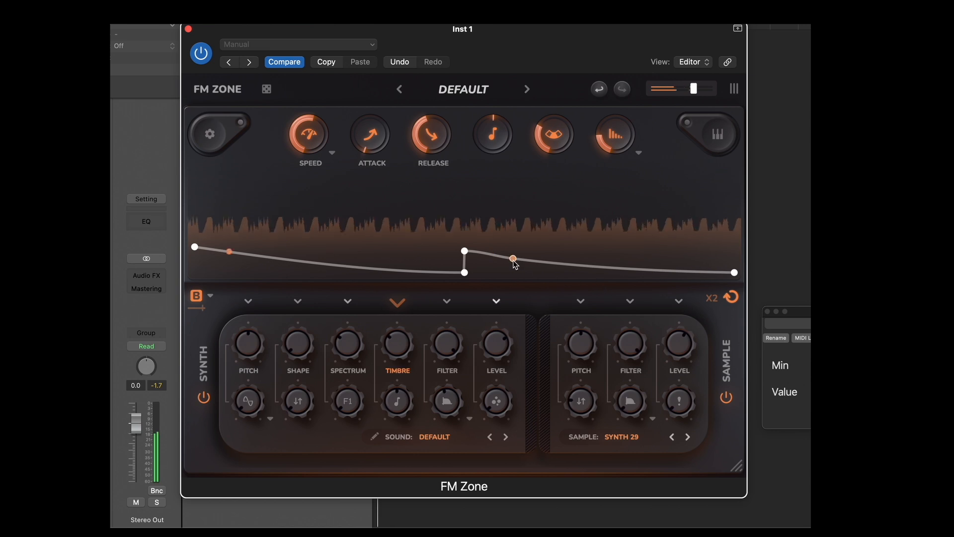
{"action": "left_click_drag", "start_coordinate": [513, 259], "coordinate": [610, 244]}
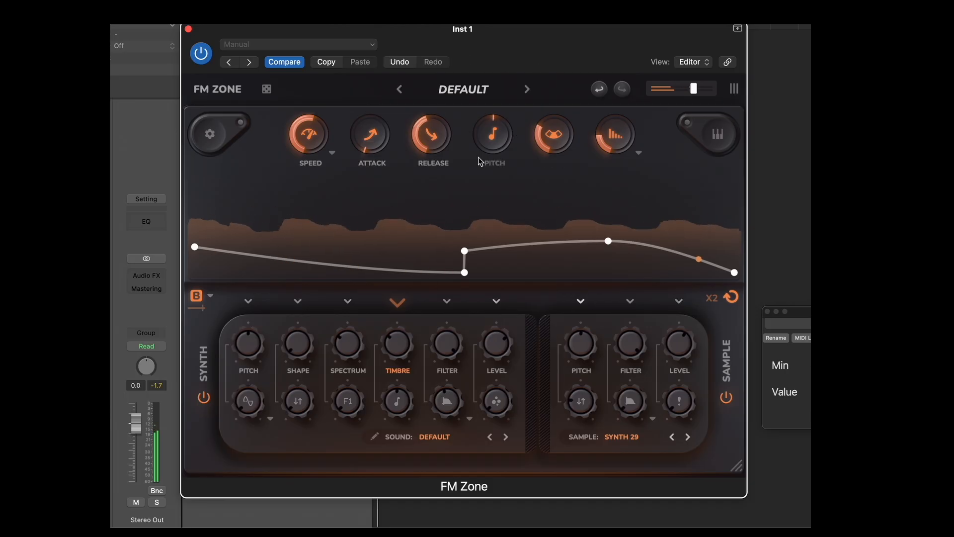
Switch back to envelope set A and assign the mod wheel to Env Bank at full amount.
{"action": "left_click", "coordinate": [196, 297]}
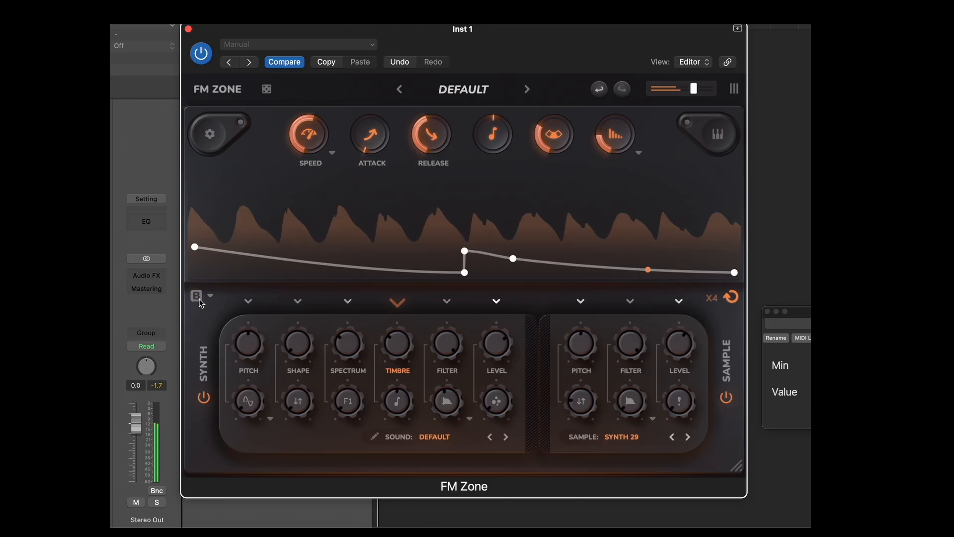
{"action": "left_click", "coordinate": [214, 138]}
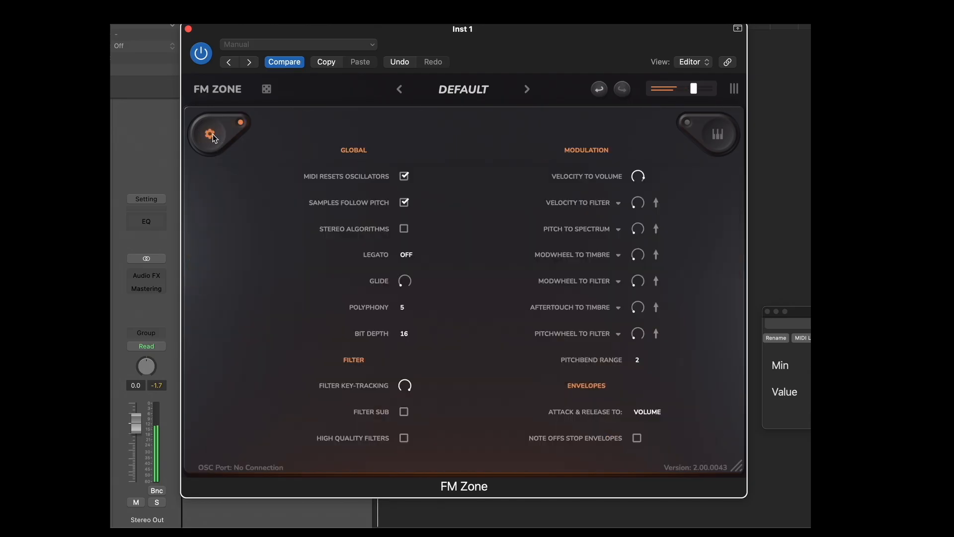
{"action": "left_click", "coordinate": [621, 259]}
{"action": "left_click", "coordinate": [795, 426]}
{"action": "left_click_drag", "start_coordinate": [643, 250], "coordinate": [650, 24]}
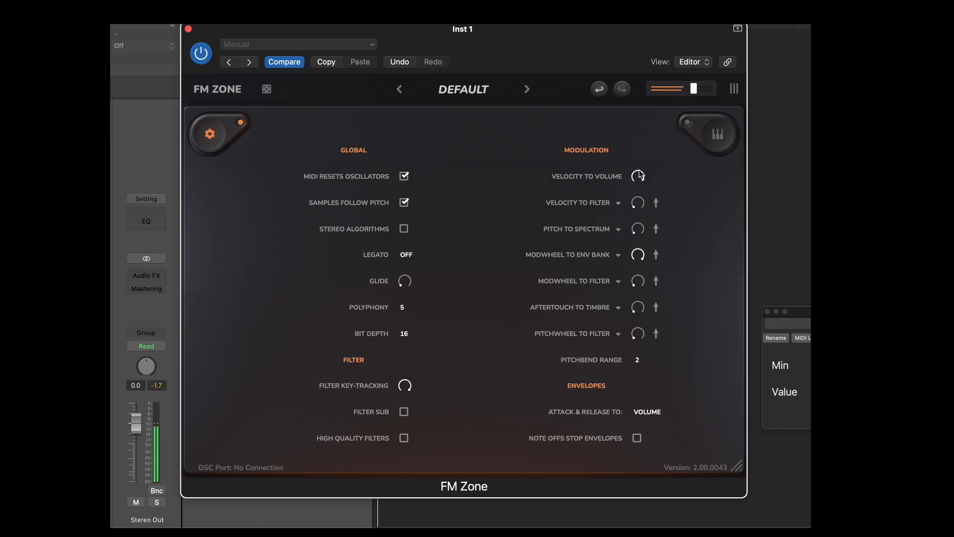
{"action": "left_click", "coordinate": [211, 135]}
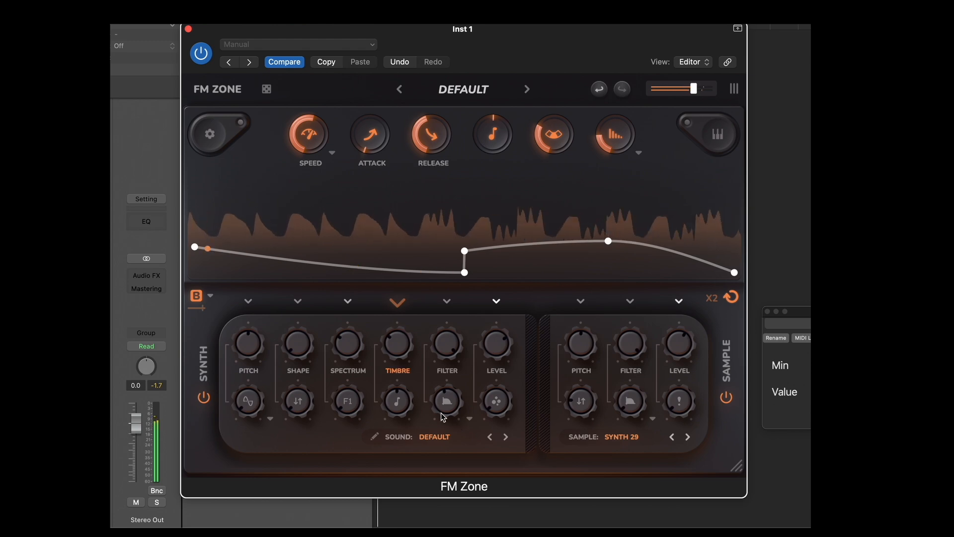
Change the Velocity To Filter modulation to Velocity To Global Filter and give it a small amount.
{"action": "left_click", "coordinate": [211, 136]}
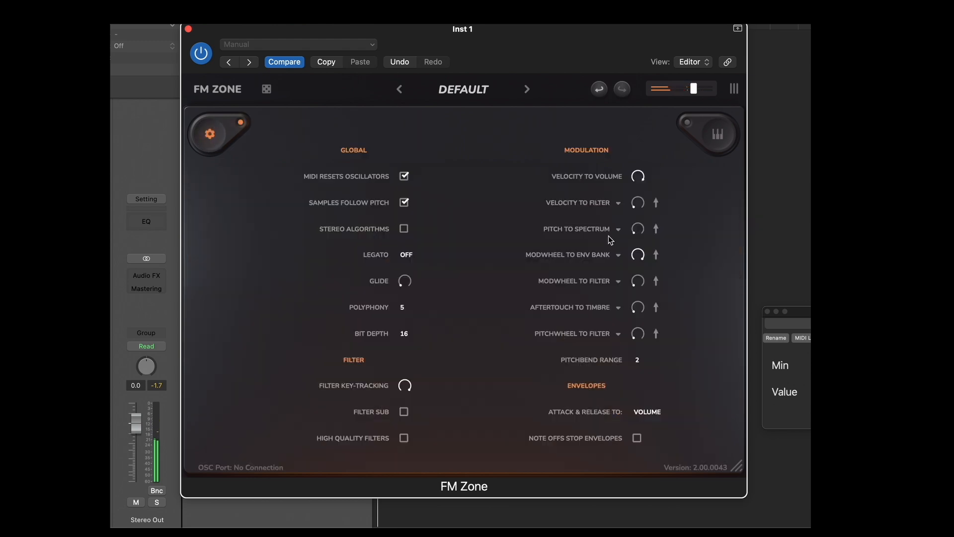
{"action": "left_click", "coordinate": [618, 203]}
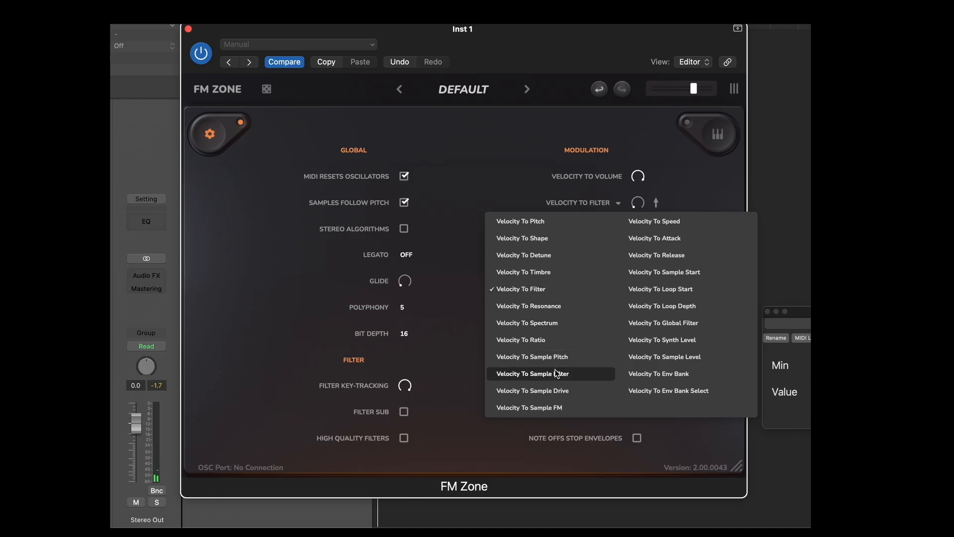
{"action": "left_click", "coordinate": [671, 323]}
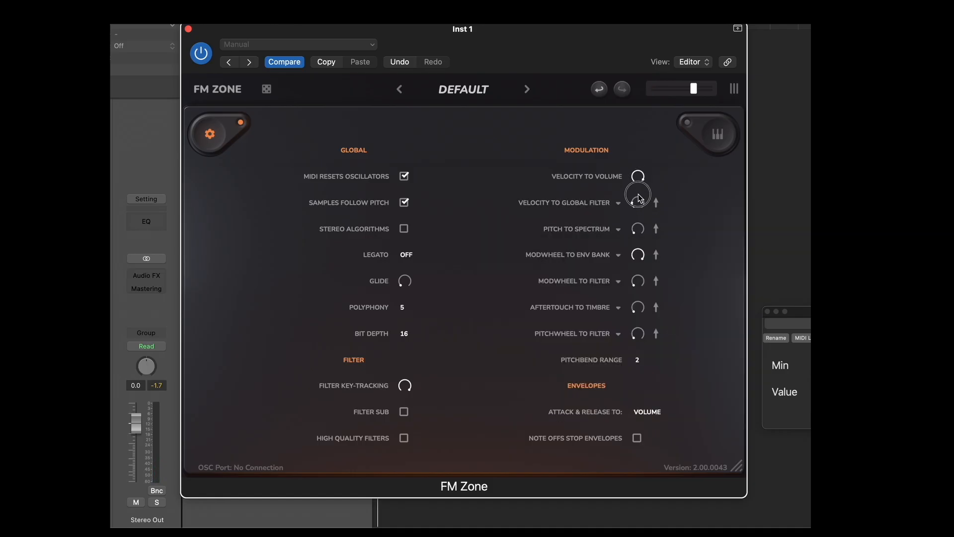
{"action": "left_click", "coordinate": [219, 139]}
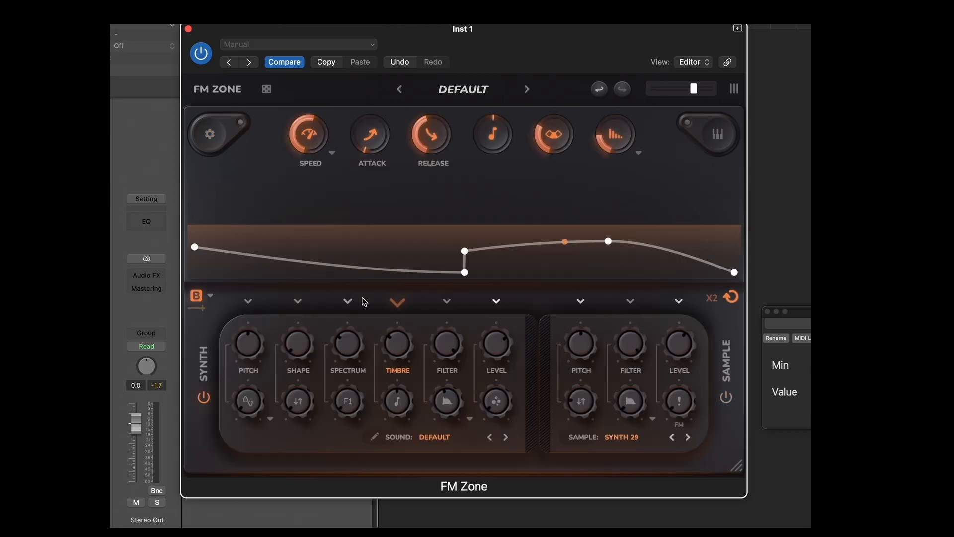
Lower the synth's filter cutoff and adjust the Velocity To Global Filter amount.
{"action": "left_click_drag", "start_coordinate": [446, 343], "coordinate": [440, 418]}
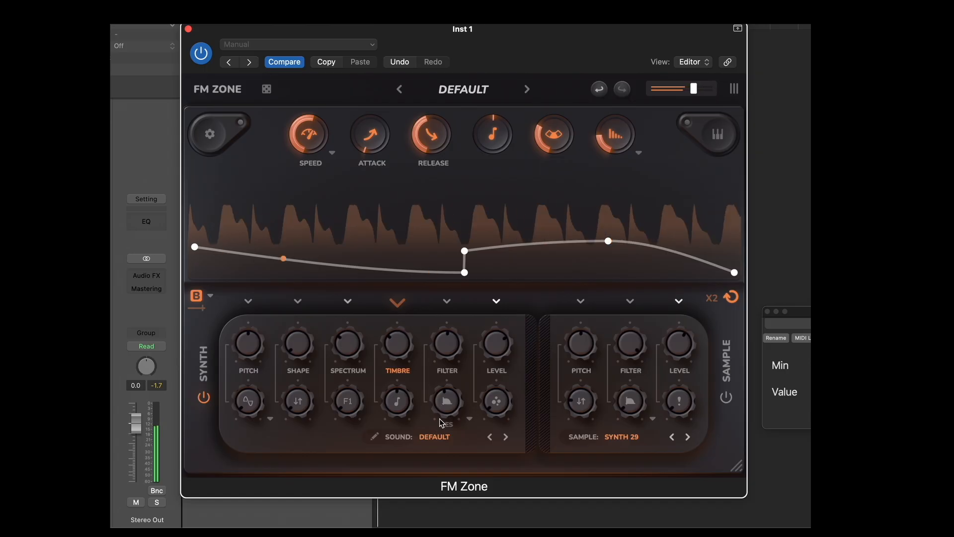
{"action": "left_click", "coordinate": [210, 133]}
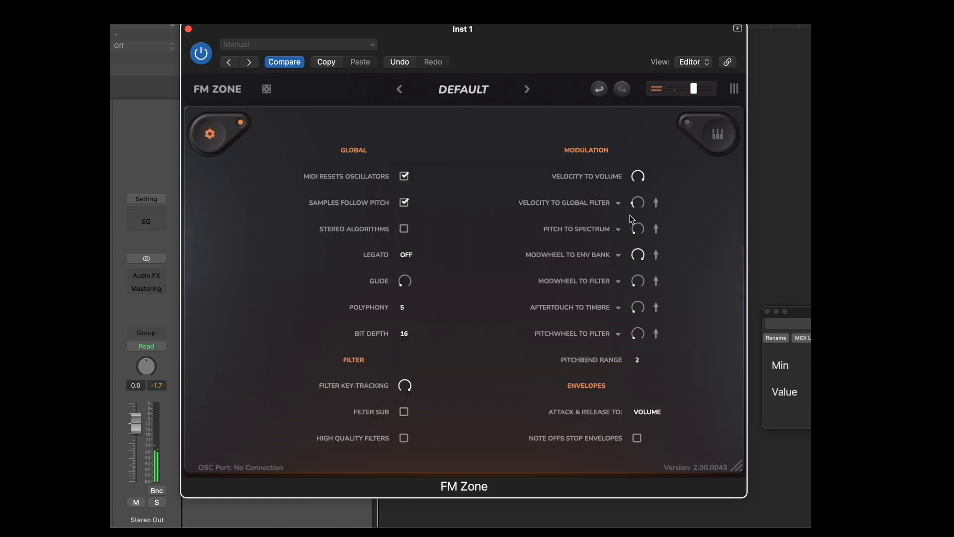
{"action": "left_click_drag", "start_coordinate": [638, 188], "coordinate": [639, 179]}
{"action": "left_click", "coordinate": [634, 233]}
Lower the sample's filter slightly and adjust its pitch knob.
{"action": "left_click", "coordinate": [215, 139]}
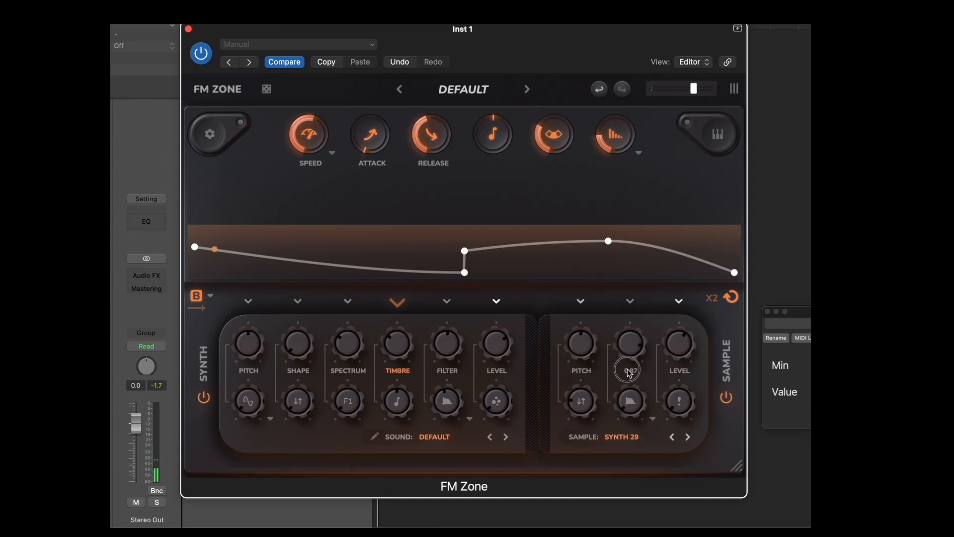
{"action": "left_click", "coordinate": [621, 438]}
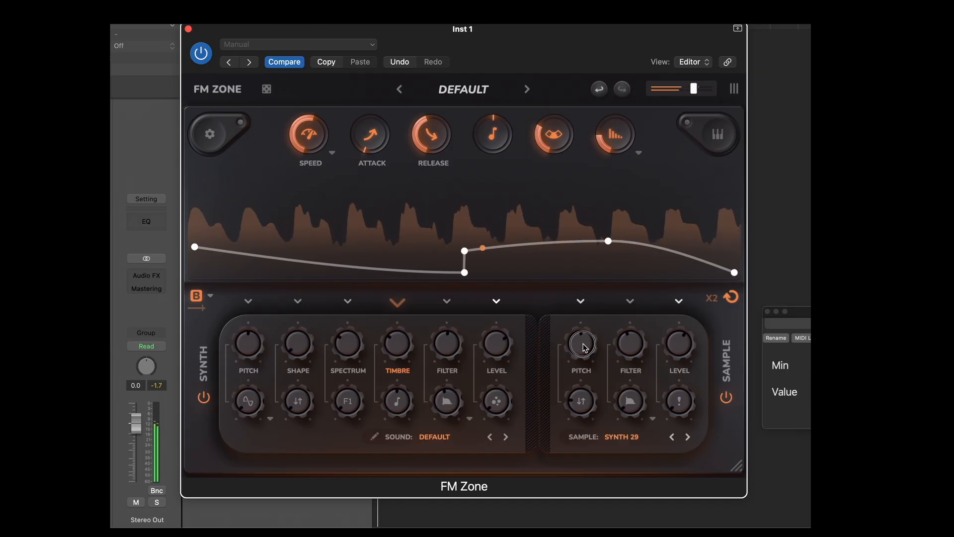
{"action": "left_click_drag", "start_coordinate": [583, 343], "coordinate": [582, 343]}
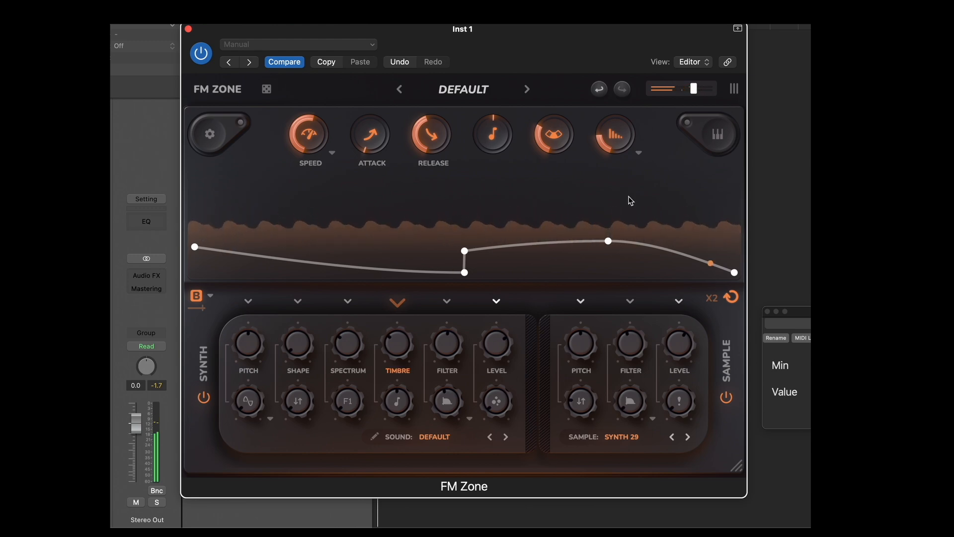
Save the patch as a new preset named "Flower Machine (mw)" in the NEW2 folder.
{"action": "left_click", "coordinate": [485, 91]}
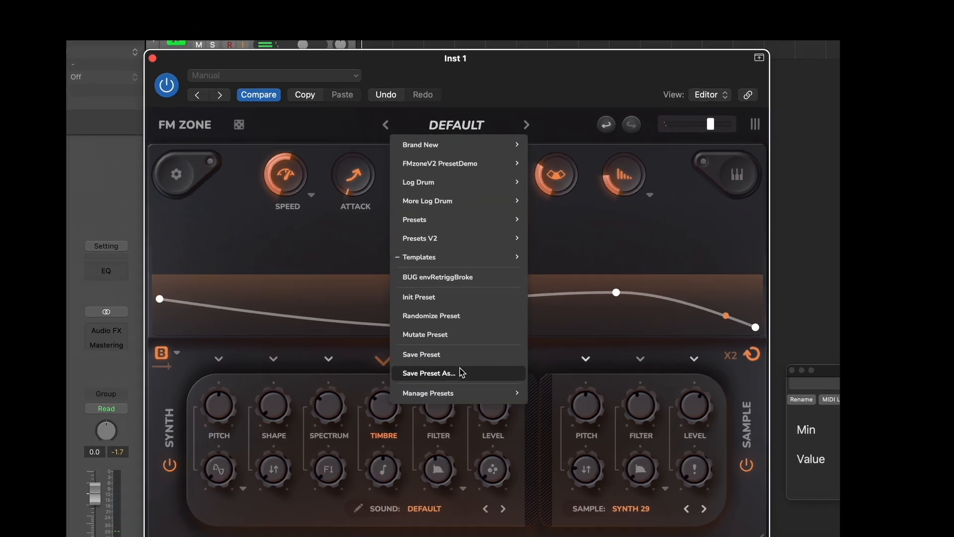
{"action": "left_click", "coordinate": [467, 314]}
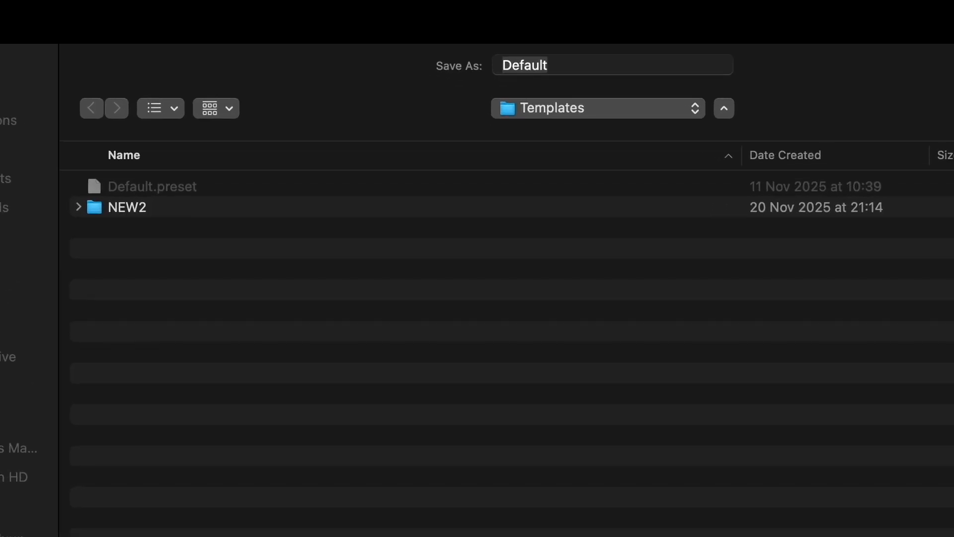
{"action": "double_click", "coordinate": [209, 206]}
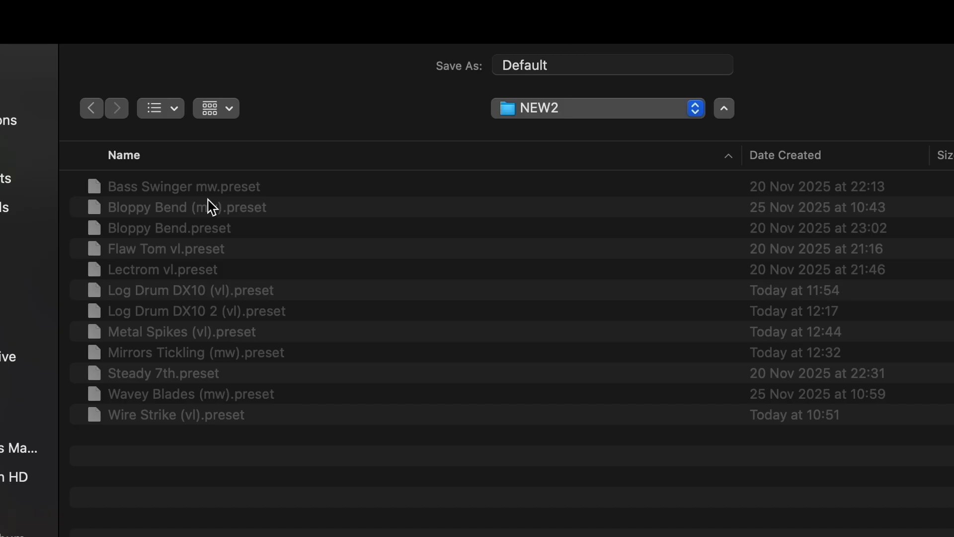
{"action": "double_click", "coordinate": [534, 63]}
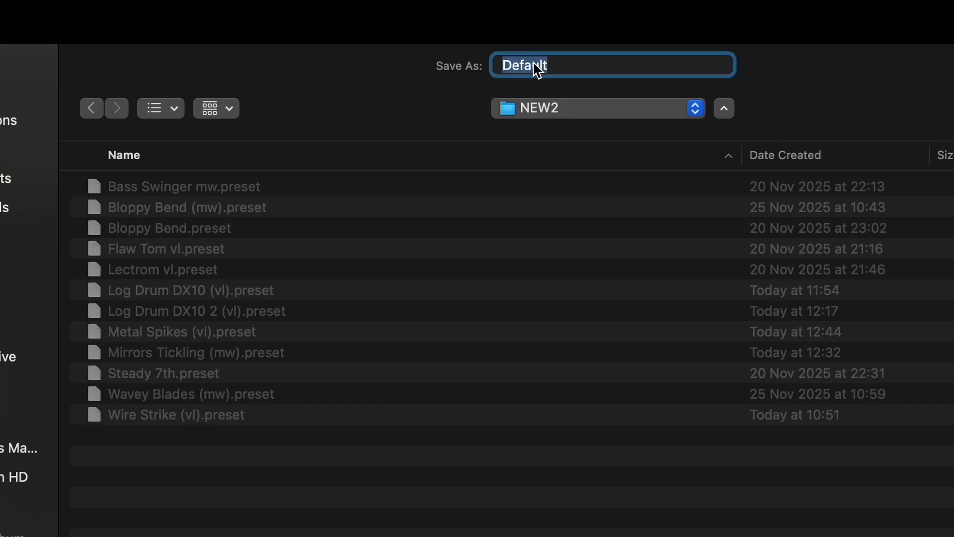
{"action": "type", "text": "Flower Mach"}
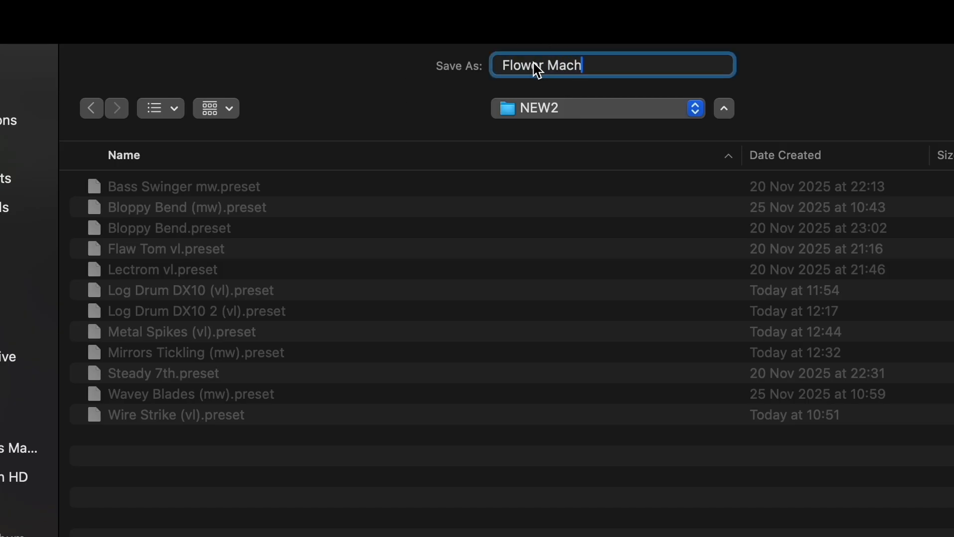
{"action": "type", "text": "ine (mw)"}
{"action": "key", "text": "Return"}
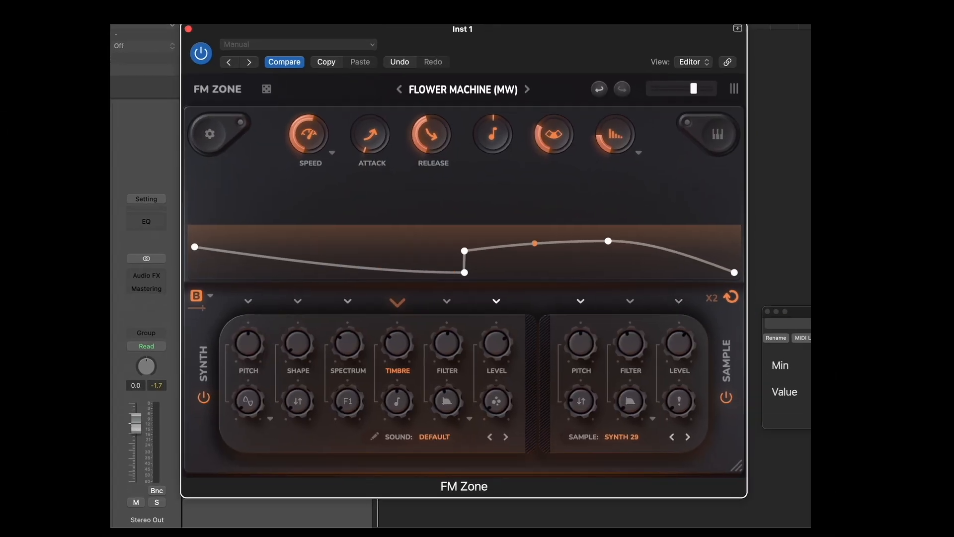
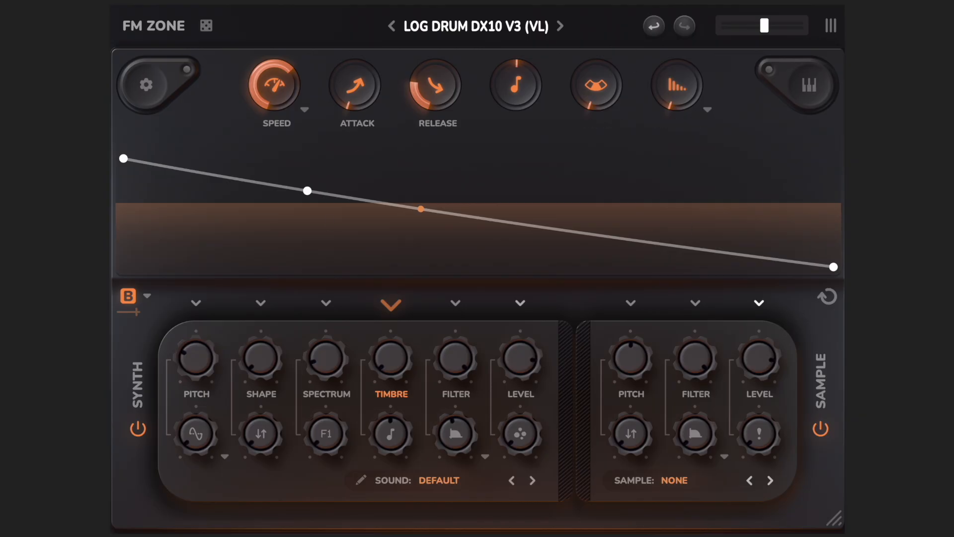
Turn off Dark Mode to load the original orange interface.
{"action": "left_click", "coordinate": [831, 25]}
{"action": "left_click", "coordinate": [833, 170]}
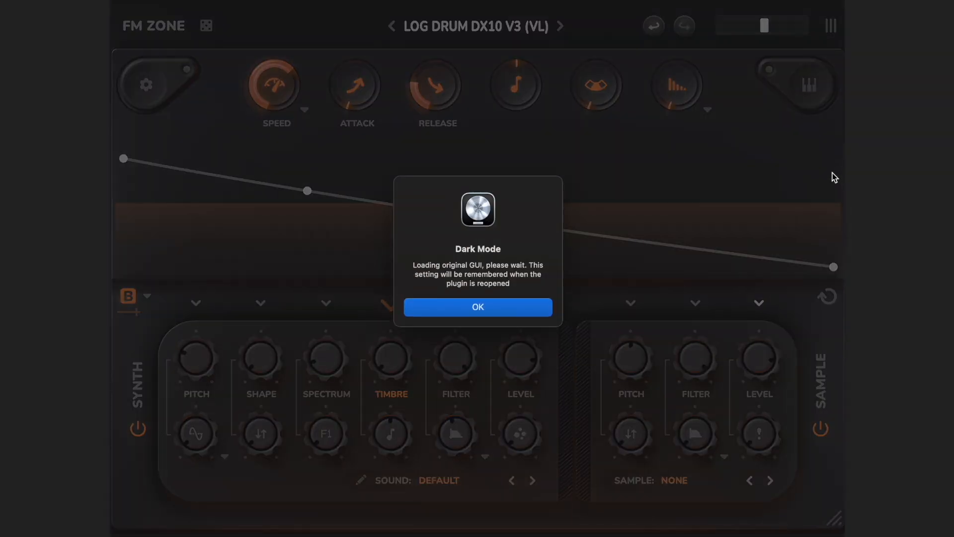
{"action": "left_click", "coordinate": [489, 308]}
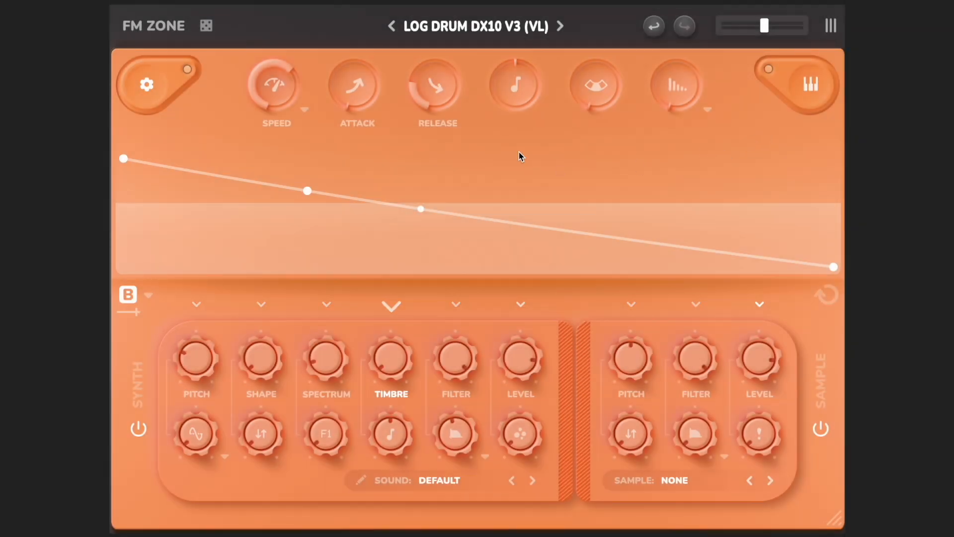
Turn Dark Mode back on for the plugin interface.
{"action": "left_click", "coordinate": [831, 26]}
{"action": "left_click", "coordinate": [837, 168]}
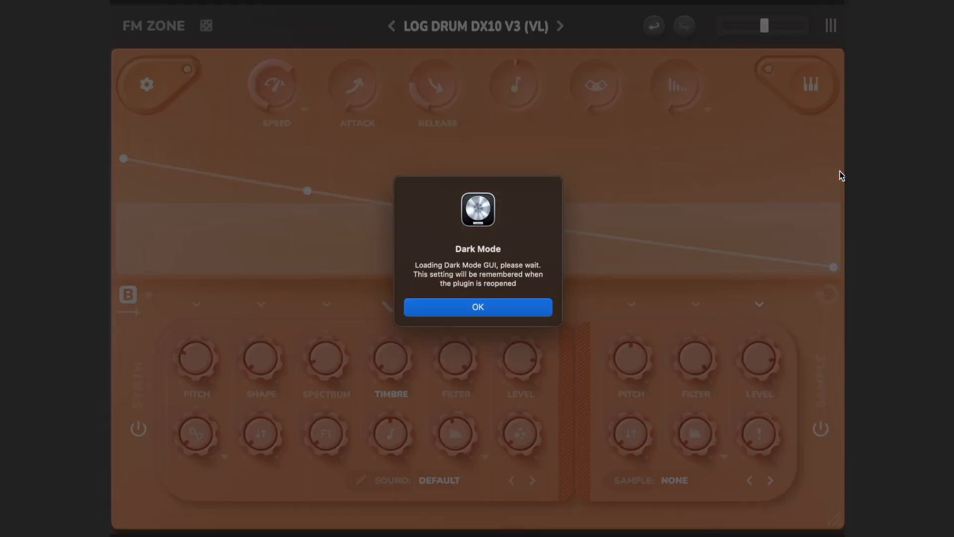
{"action": "left_click", "coordinate": [502, 311]}
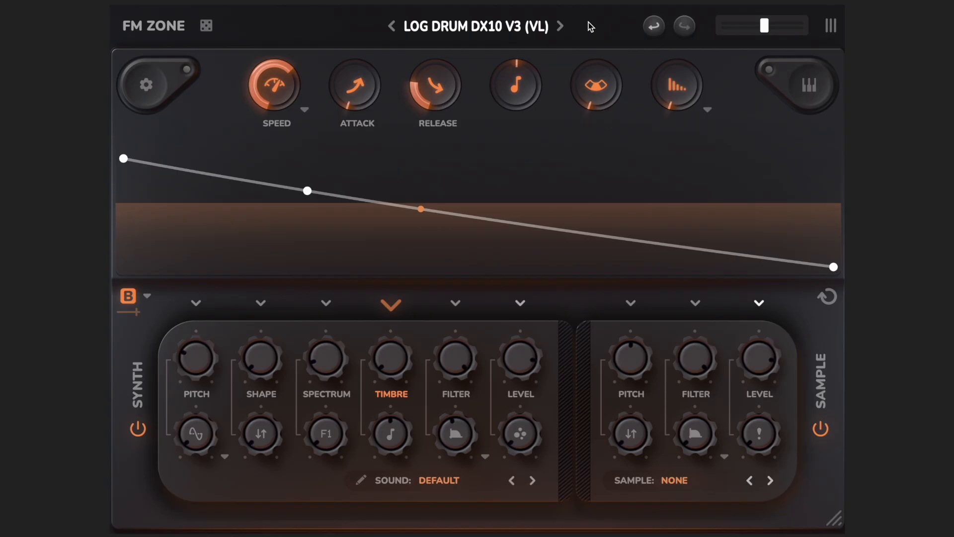
Change the effect type from the reverb list to Vintage Chamber and review the other Vintage, Texture and Broken reverb options.
{"action": "left_click", "coordinate": [709, 111]}
{"action": "scroll", "coordinate": [730, 496], "scroll_direction": "down", "scroll_amount": 2}
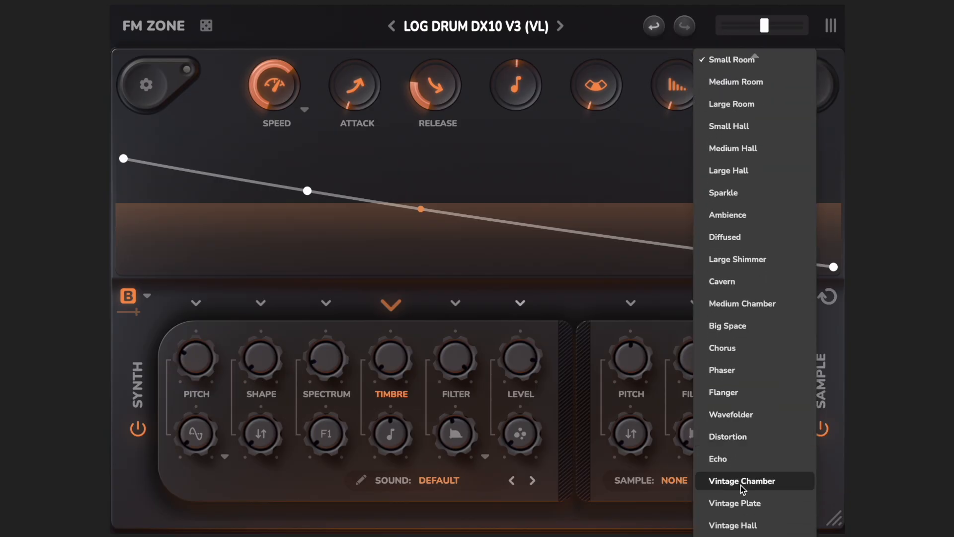
{"action": "left_click", "coordinate": [741, 485]}
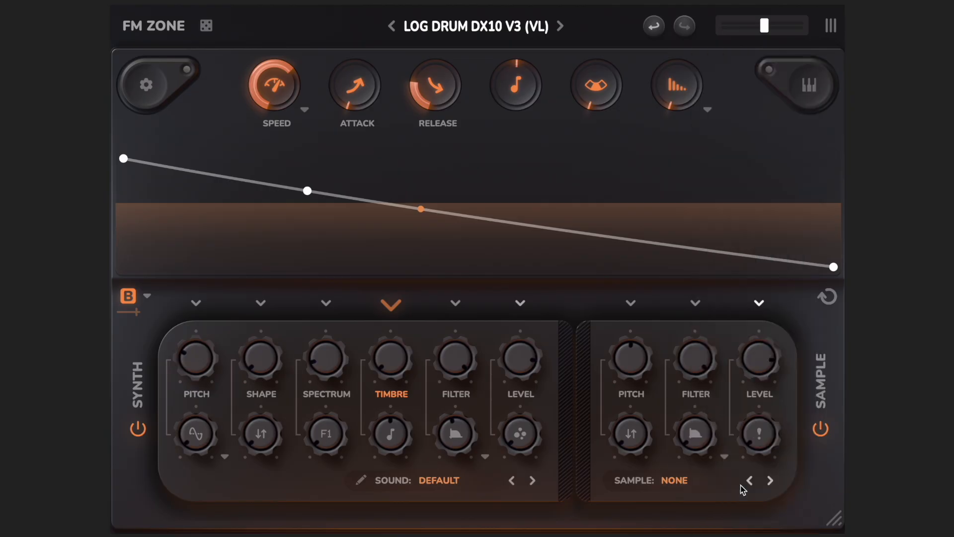
{"action": "left_click", "coordinate": [711, 109]}
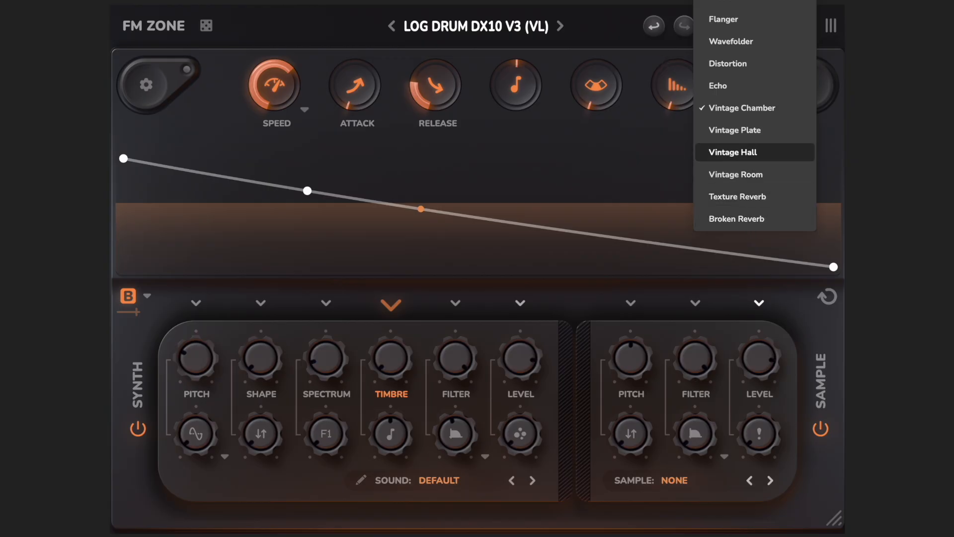
{"action": "left_click", "coordinate": [614, 23]}
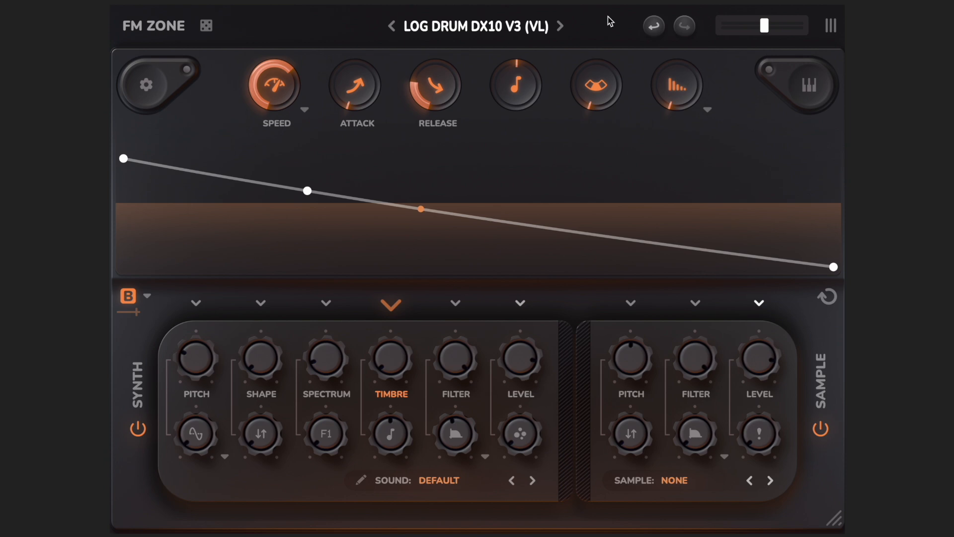
Set the release to 234 ms and raise the Vintage Chamber reverb amount to maximum.
{"action": "left_click_drag", "start_coordinate": [449, 70], "coordinate": [443, 110]}
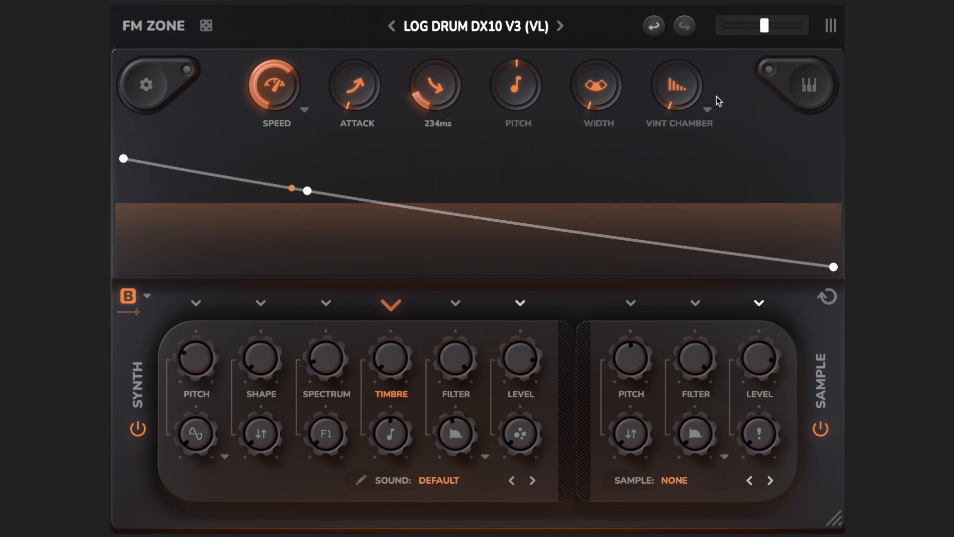
{"action": "left_click", "coordinate": [689, 22]}
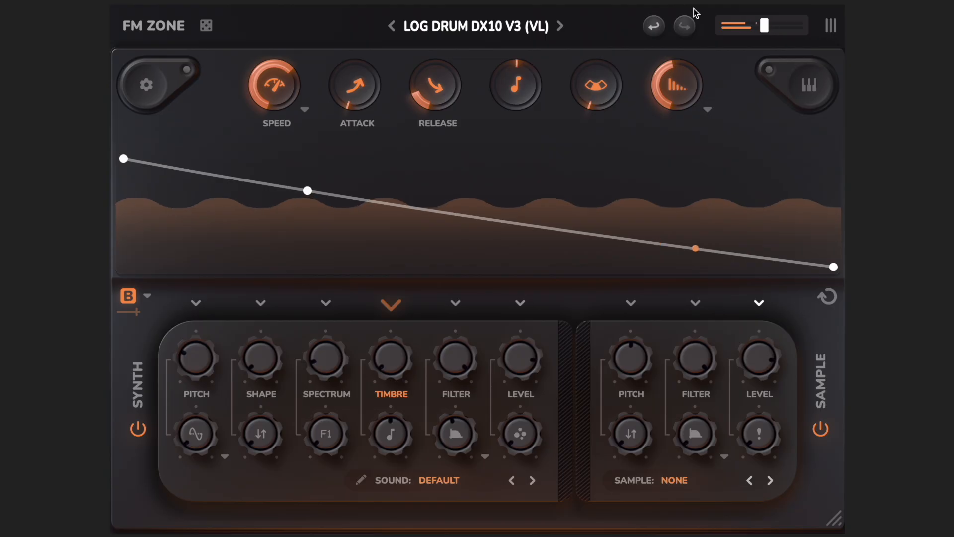
{"action": "left_click", "coordinate": [708, 110]}
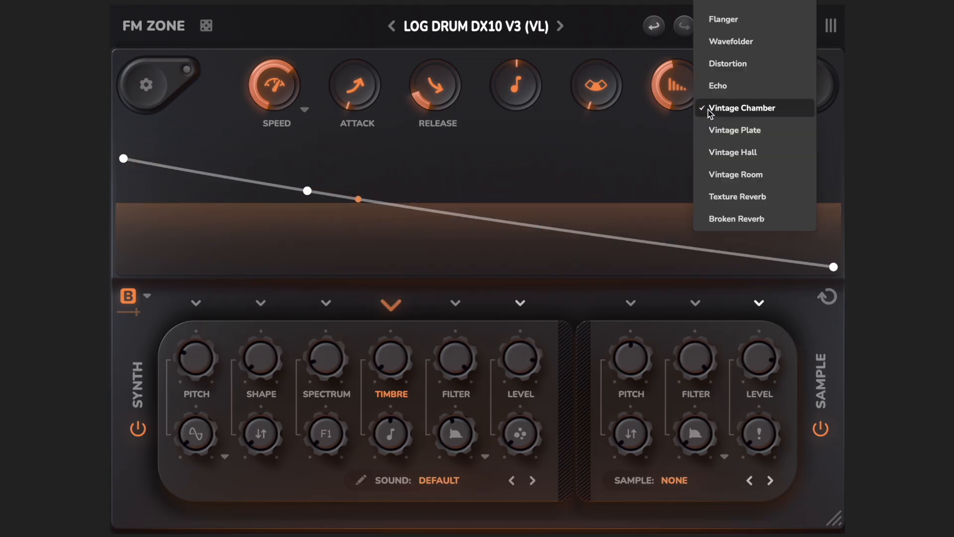
{"action": "left_click", "coordinate": [672, 119]}
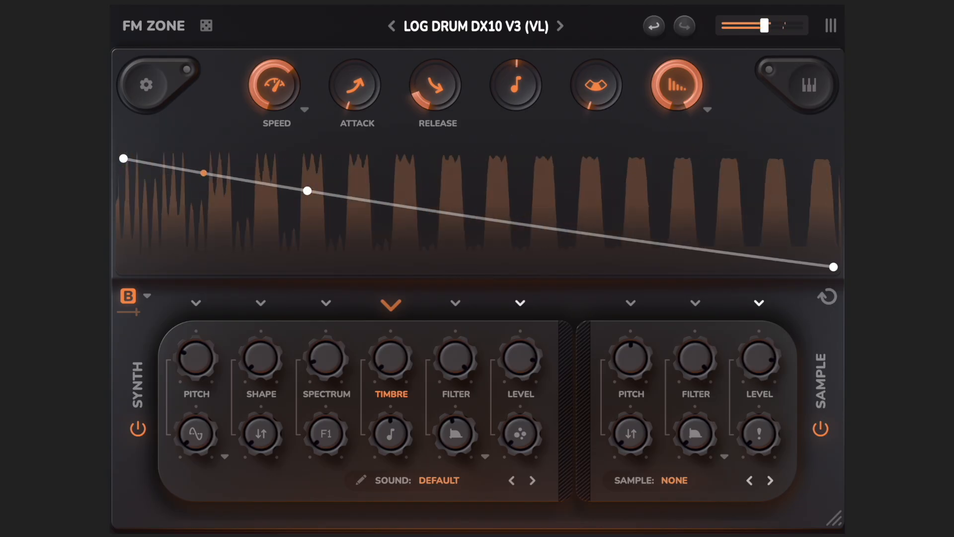
Try the Vintage Plate and Vintage Hall reverbs, lowering the Hall's amount to about half.
{"action": "left_click", "coordinate": [709, 113]}
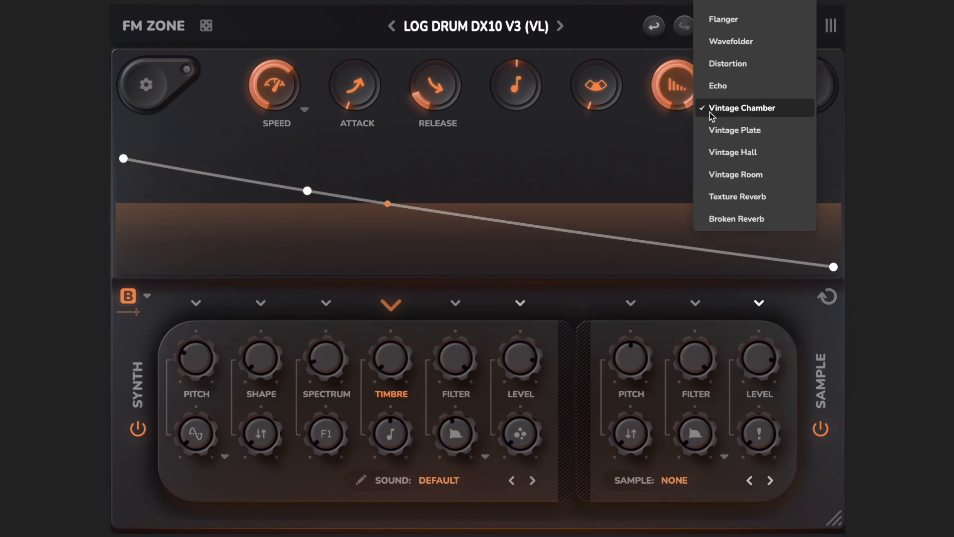
{"action": "left_click", "coordinate": [712, 126]}
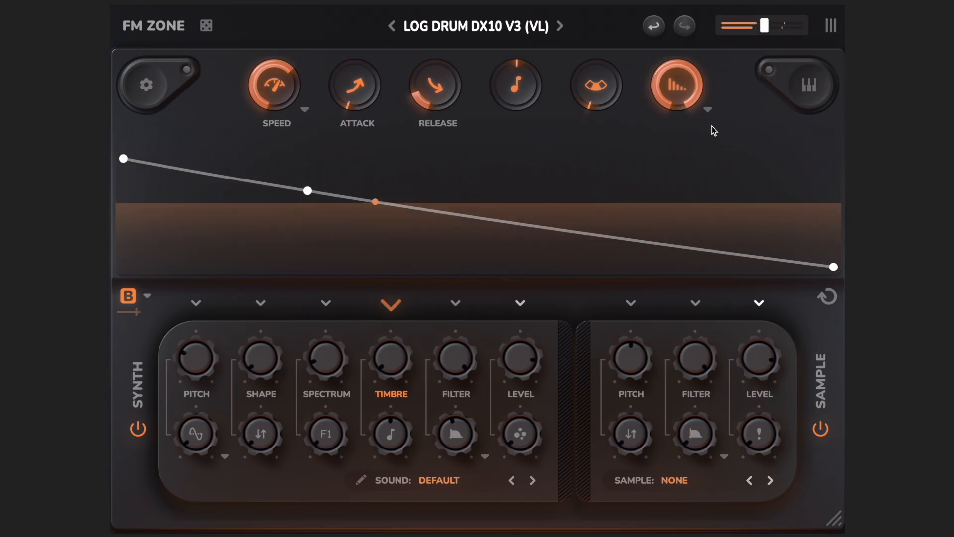
{"action": "left_click", "coordinate": [709, 110]}
{"action": "left_click", "coordinate": [715, 126]}
{"action": "left_click_drag", "start_coordinate": [677, 85], "coordinate": [682, 207]}
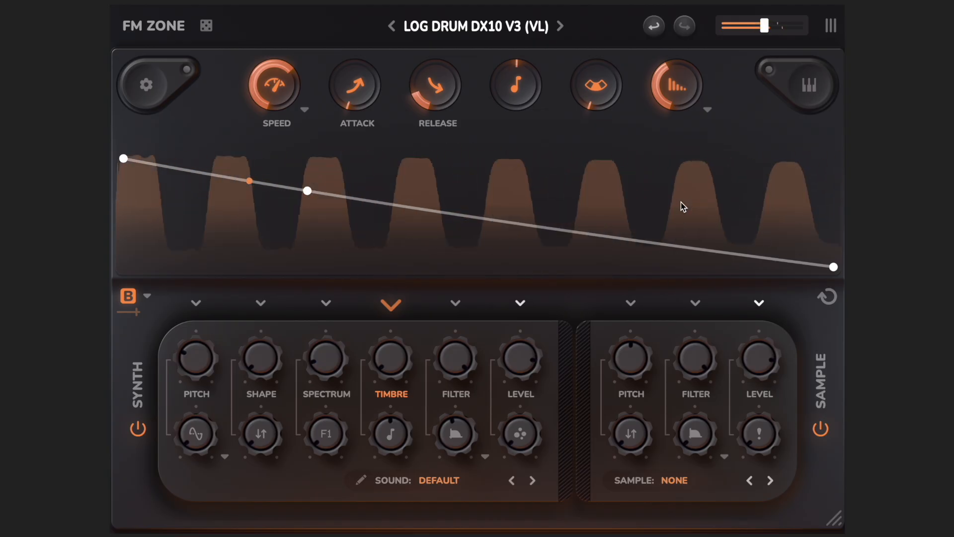
Try the Vintage Room reverb and reduce its amount slightly.
{"action": "left_click", "coordinate": [707, 109]}
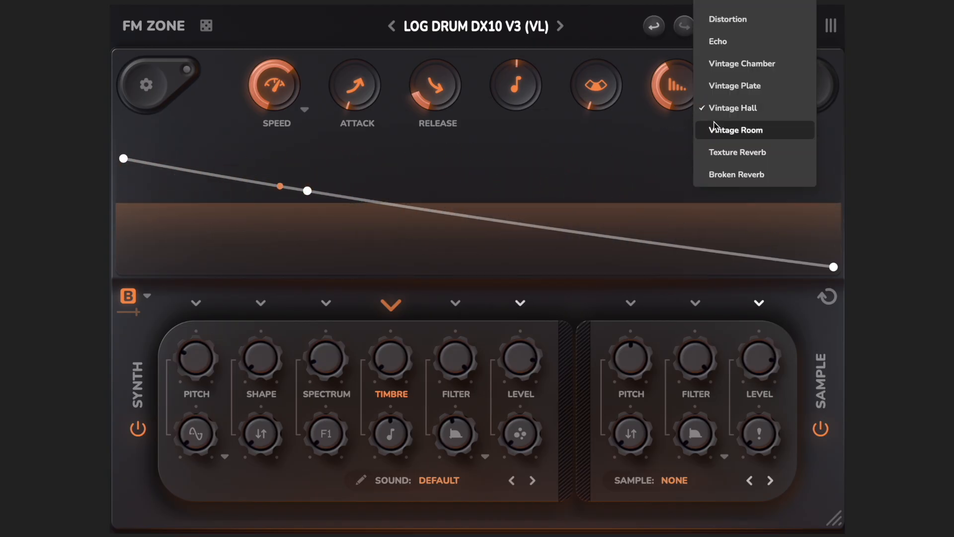
{"action": "left_click", "coordinate": [716, 128]}
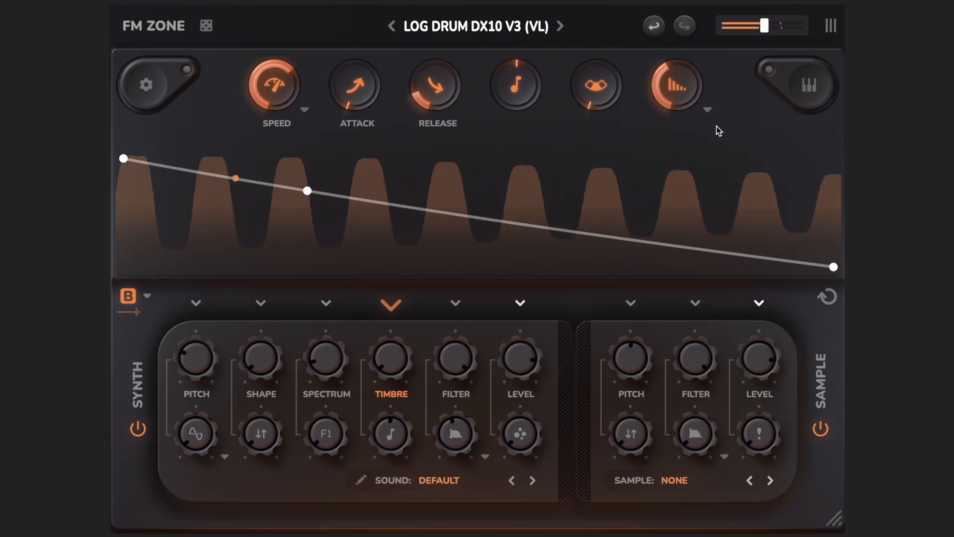
{"action": "left_click_drag", "start_coordinate": [669, 80], "coordinate": [666, 109]}
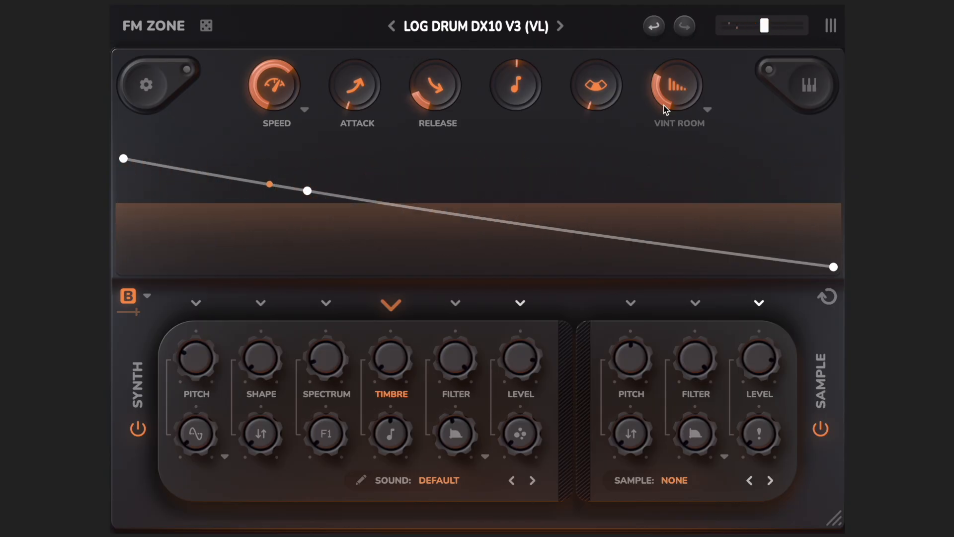
Try the Texture Reverb effect with its amount raised to 0.90.
{"action": "left_click", "coordinate": [709, 109]}
{"action": "left_click", "coordinate": [715, 127]}
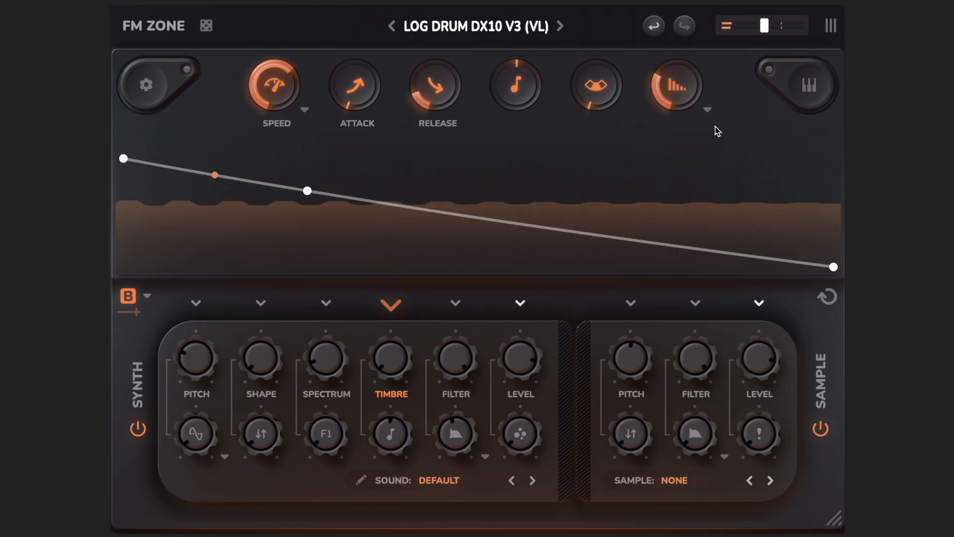
{"action": "left_click_drag", "start_coordinate": [677, 80], "coordinate": [683, 1]}
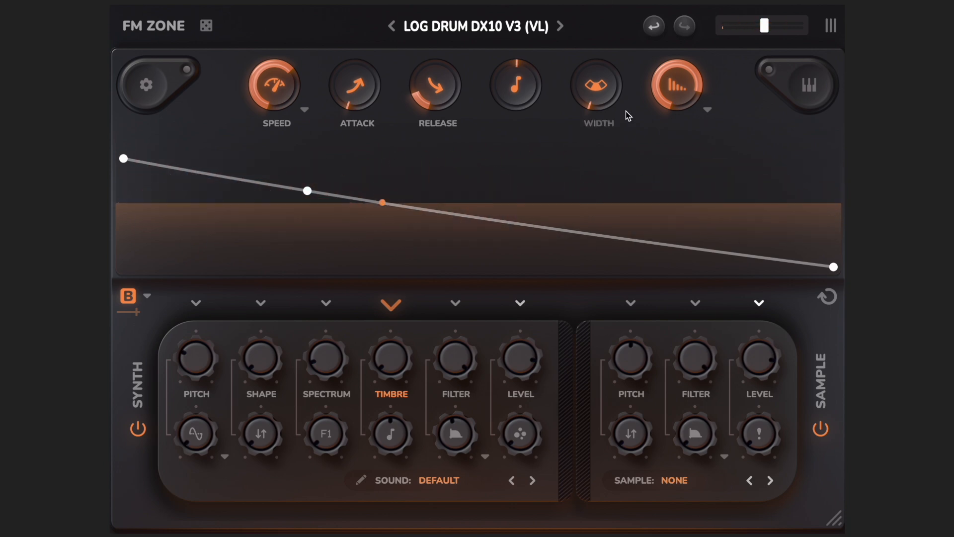
{"action": "mouse_move", "coordinate": [675, 82]}
{"action": "left_mouse_down"}
{"action": "mouse_move", "coordinate": [666, 162]}
{"action": "mouse_move", "coordinate": [677, 81]}
{"action": "left_mouse_up"}
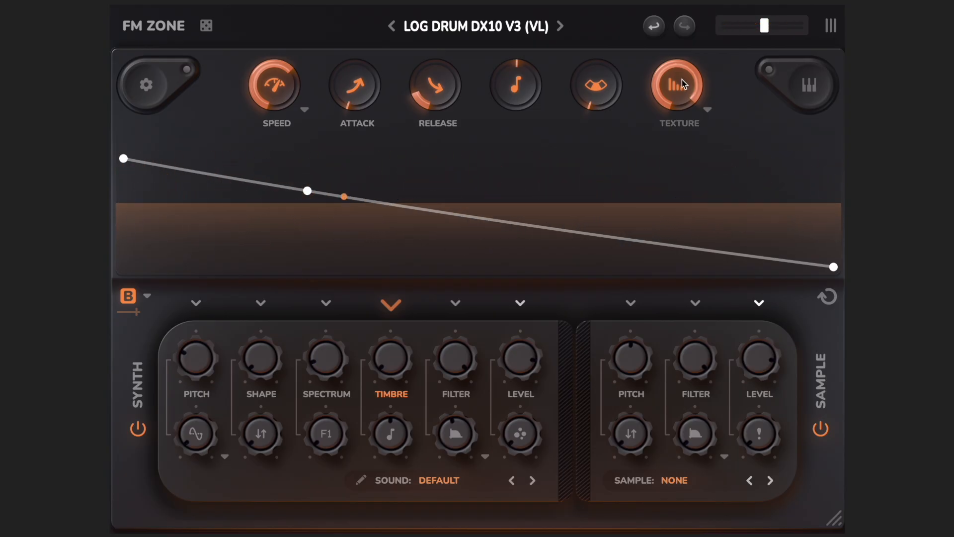
{"action": "left_click", "coordinate": [682, 79]}
{"action": "left_click_drag", "start_coordinate": [682, 82], "coordinate": [659, 32]}
{"action": "left_click", "coordinate": [655, 26]}
Switch the effect to Broken Reverb and lower its amount to 0.20.
{"action": "left_click", "coordinate": [707, 109]}
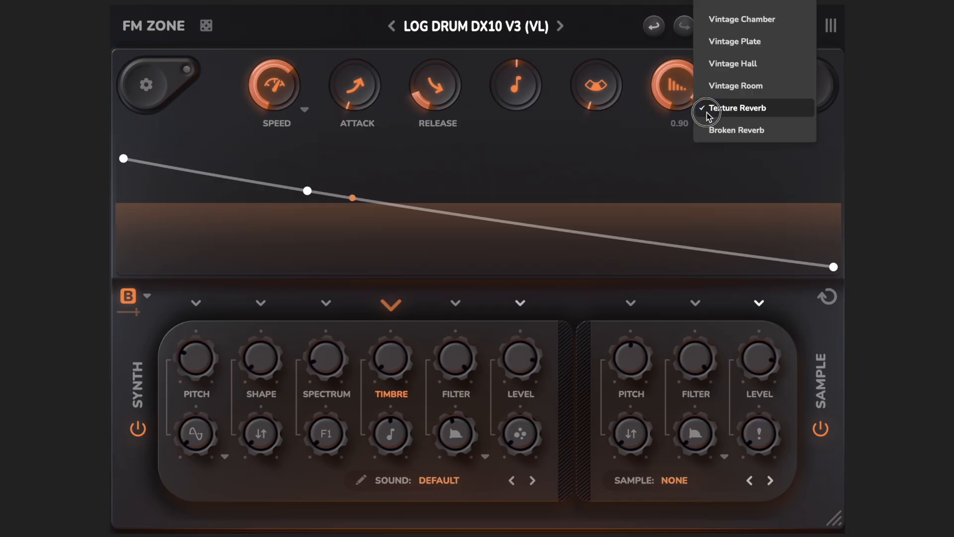
{"action": "left_click", "coordinate": [713, 126]}
{"action": "left_click_drag", "start_coordinate": [679, 83], "coordinate": [667, 222]}
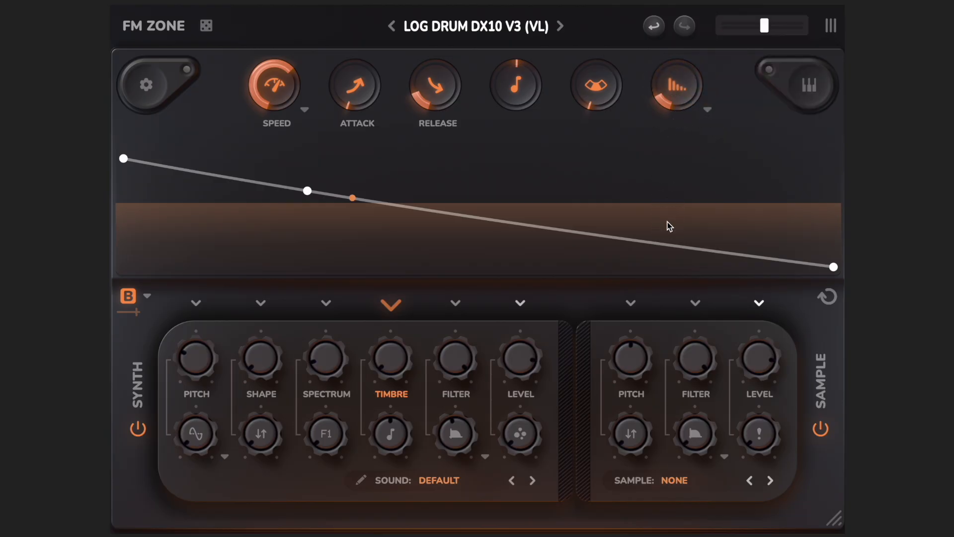
{"action": "left_click", "coordinate": [678, 83]}
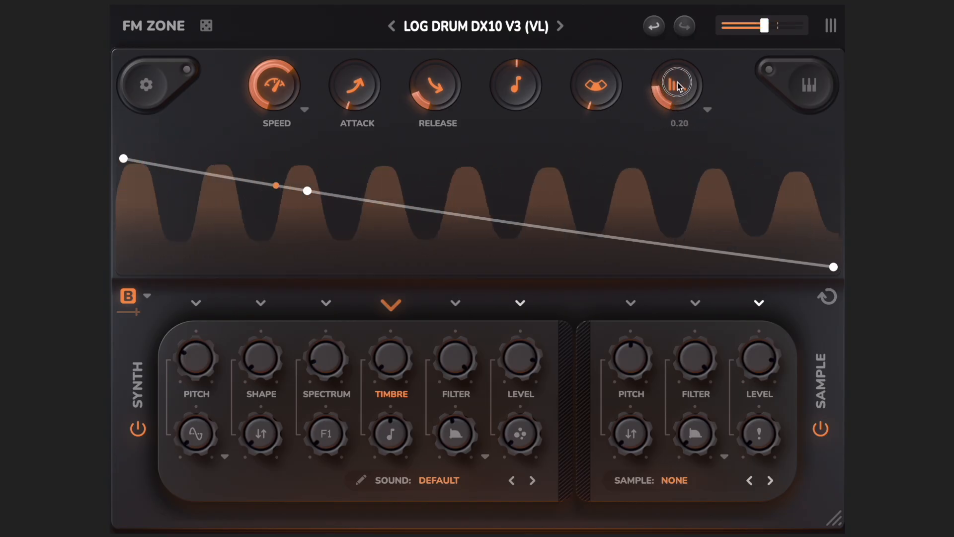
Audition the Broken Reverb at its maximum amount and bring it back down to zero.
{"action": "left_click_drag", "start_coordinate": [677, 84], "coordinate": [677, 18]}
{"action": "left_click_drag", "start_coordinate": [678, 72], "coordinate": [707, 4]}
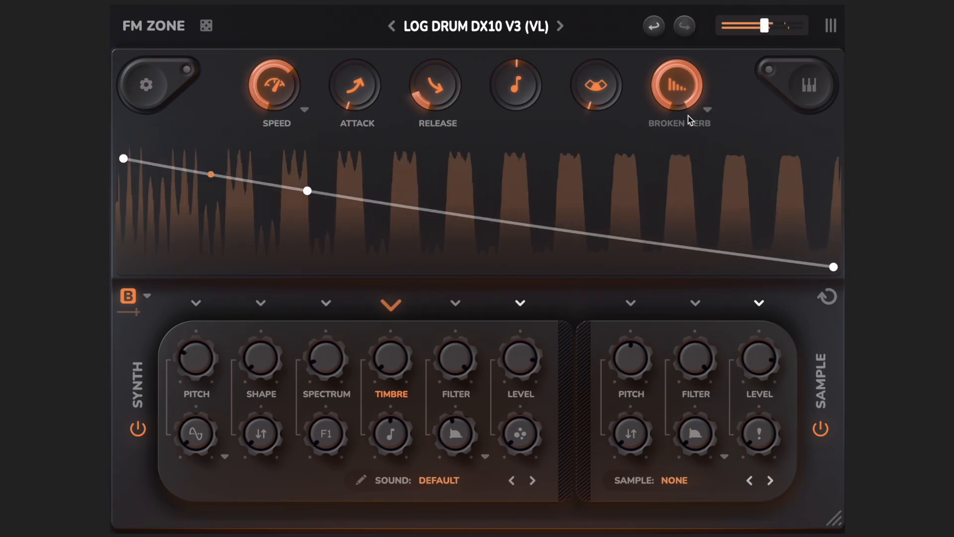
{"action": "left_click_drag", "start_coordinate": [685, 109], "coordinate": [661, 227]}
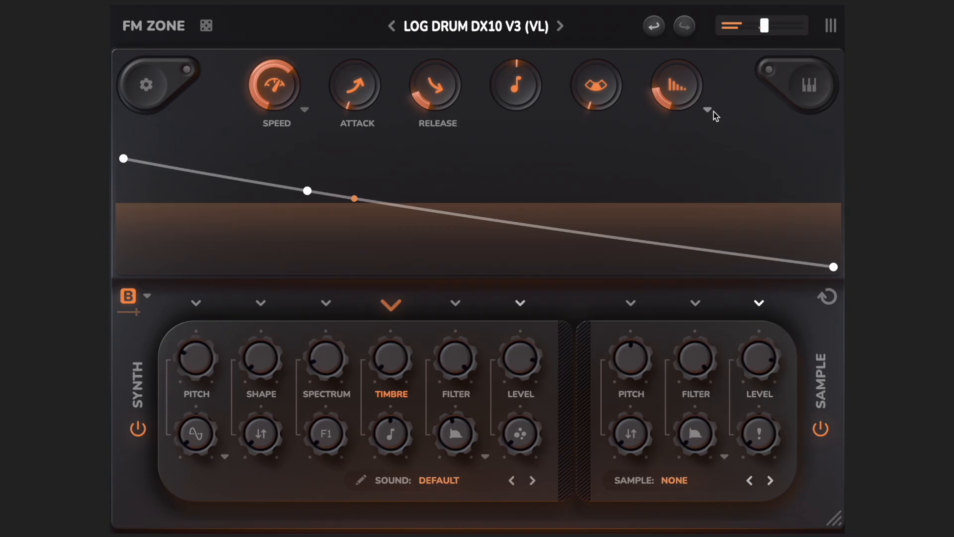
{"action": "left_click_drag", "start_coordinate": [676, 94], "coordinate": [677, 126]}
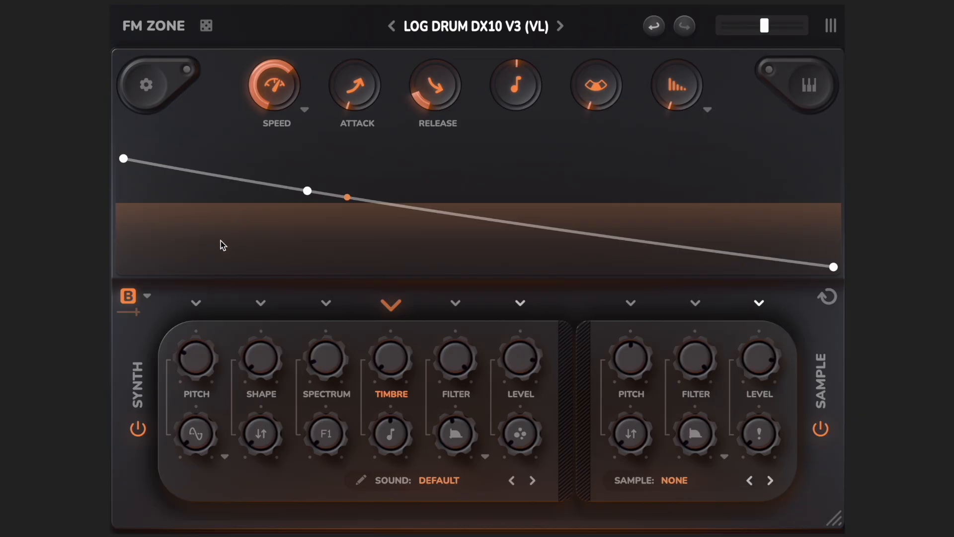
Switch to envelope bank A and review the envelopes of the Sample and Synth parameters one by one.
{"action": "left_click", "coordinate": [132, 297]}
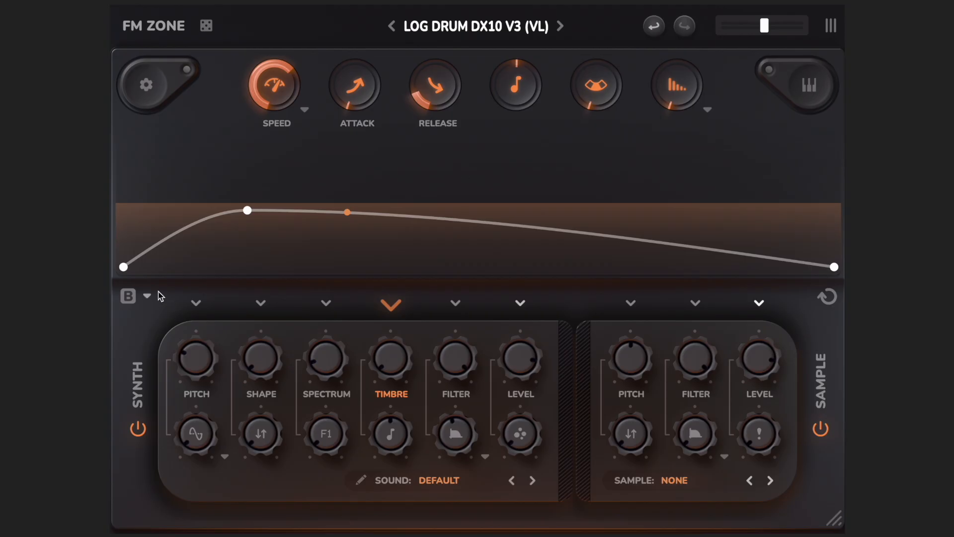
{"action": "left_click", "coordinate": [758, 304]}
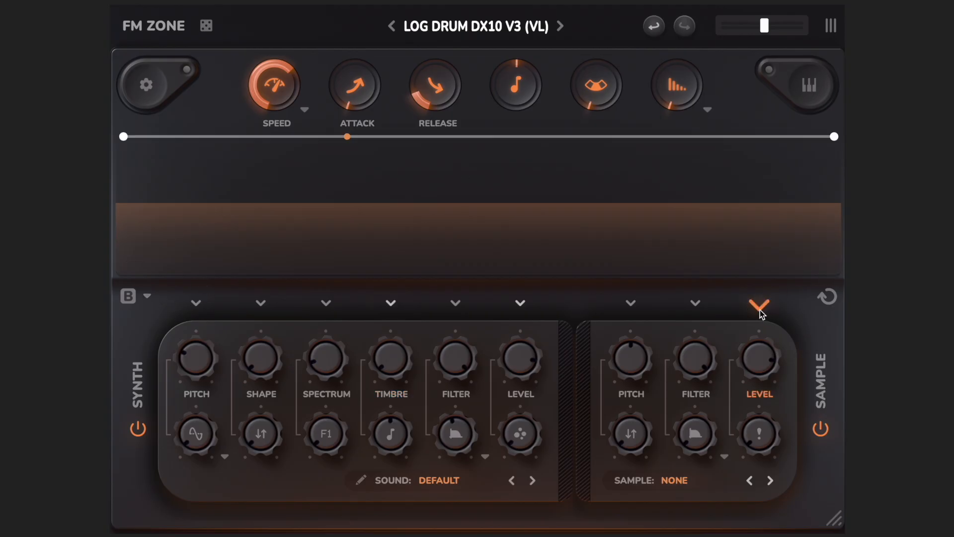
{"action": "left_click", "coordinate": [696, 304]}
{"action": "left_click", "coordinate": [629, 304]}
{"action": "left_click", "coordinate": [518, 304]}
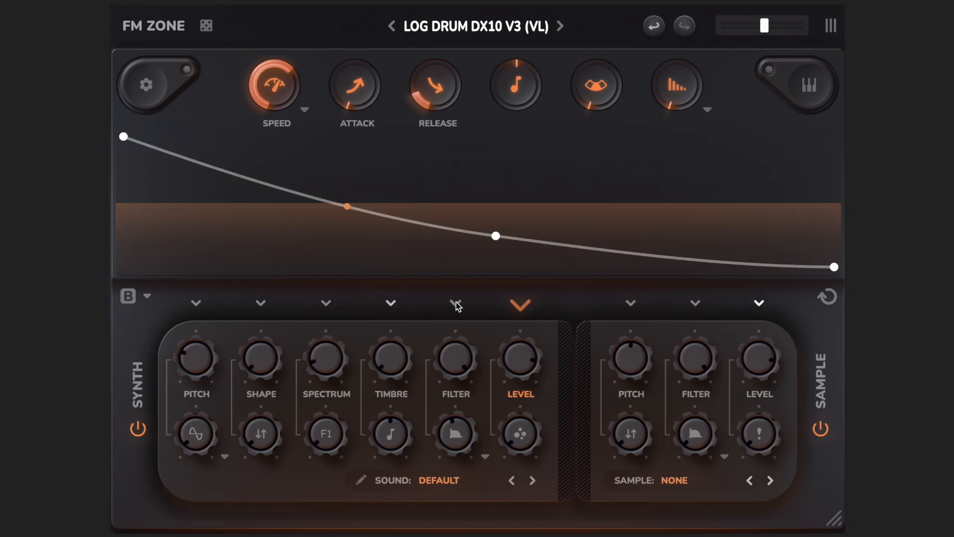
{"action": "left_click", "coordinate": [454, 304]}
{"action": "left_click", "coordinate": [393, 305]}
{"action": "left_click", "coordinate": [328, 304]}
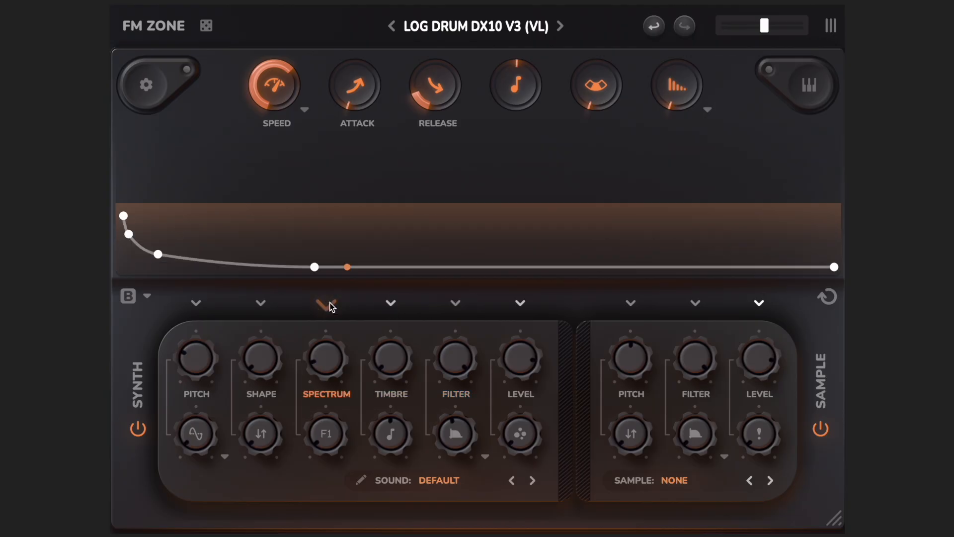
{"action": "left_click", "coordinate": [273, 304]}
{"action": "left_click", "coordinate": [196, 304]}
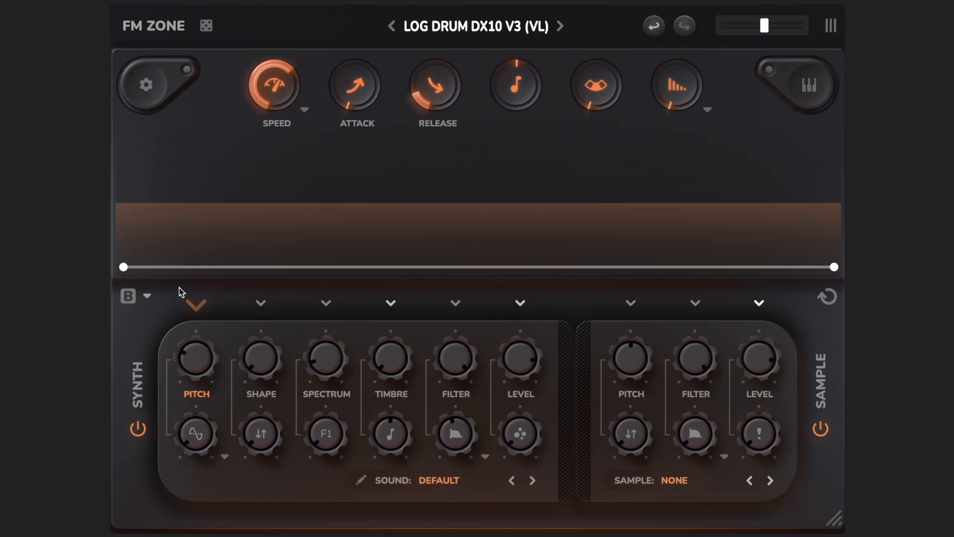
Compare the Spectrum and Timbre envelopes between banks A and B, ending on bank A's Timbre envelope.
{"action": "left_click", "coordinate": [327, 304]}
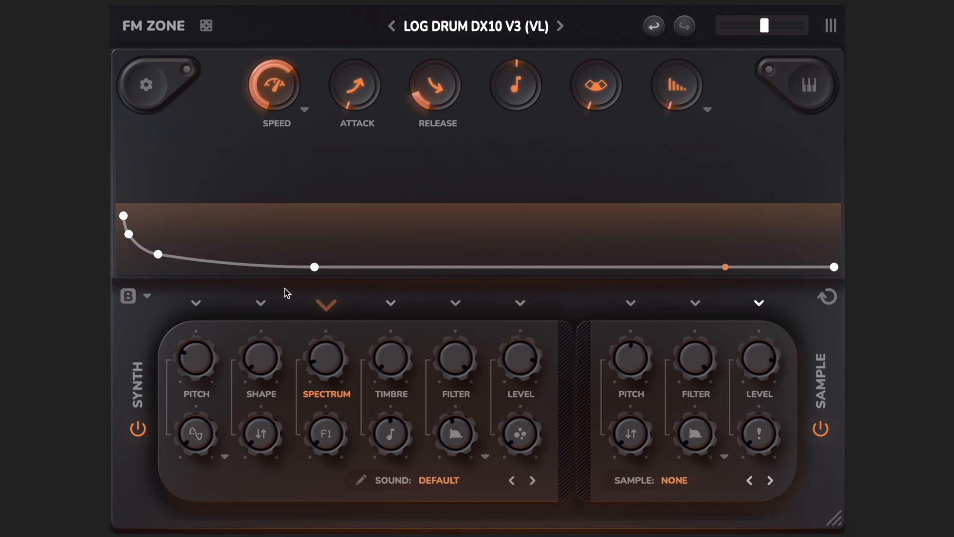
{"action": "left_click", "coordinate": [131, 297]}
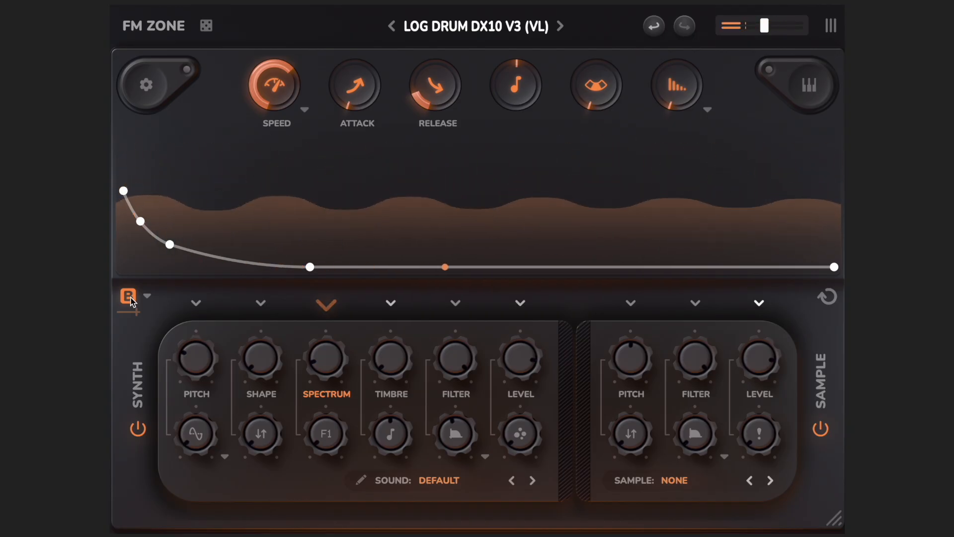
{"action": "left_click", "coordinate": [390, 304]}
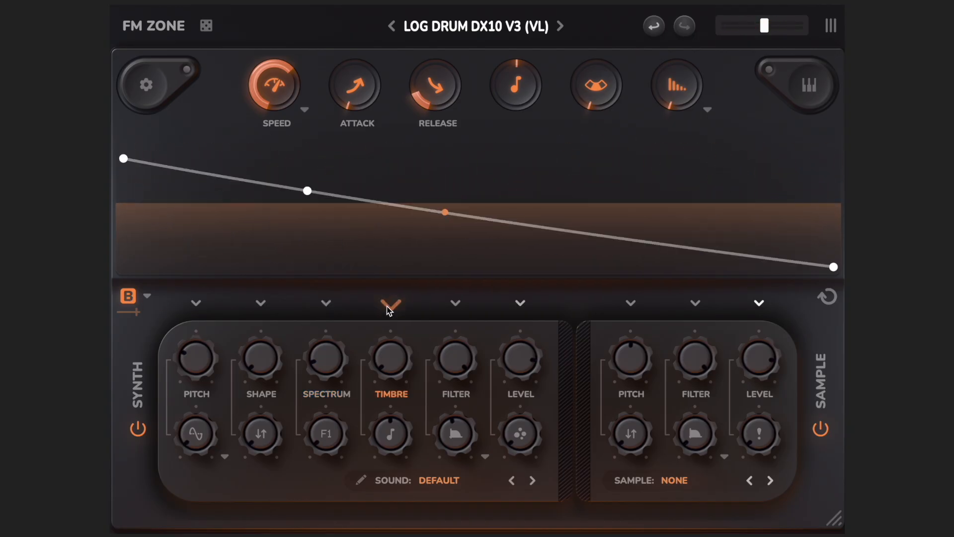
{"action": "left_click", "coordinate": [129, 298]}
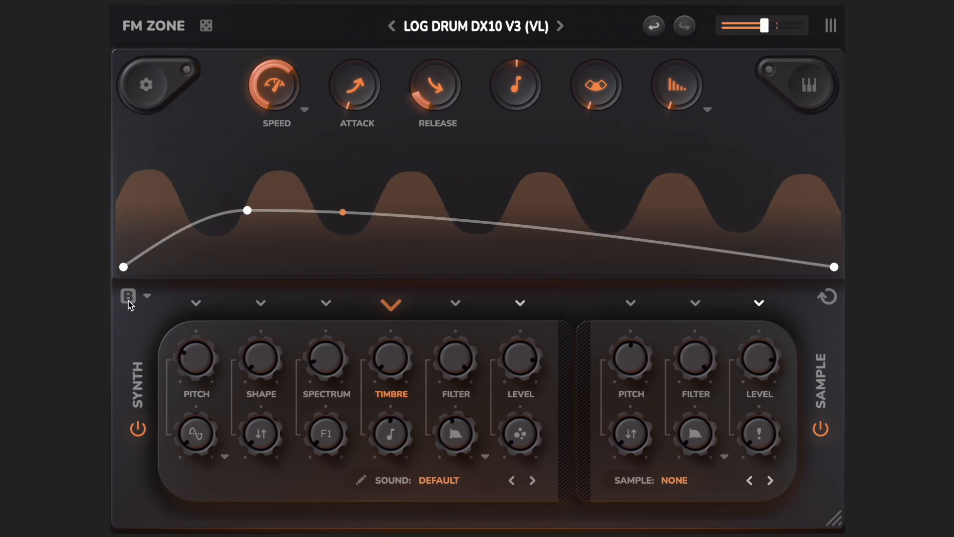
{"action": "left_click", "coordinate": [128, 298]}
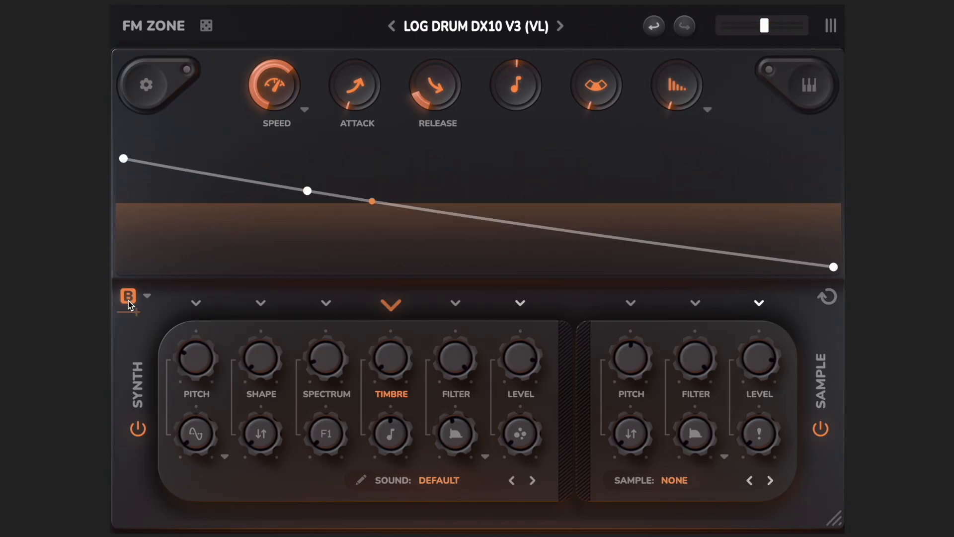
{"action": "left_click", "coordinate": [128, 298]}
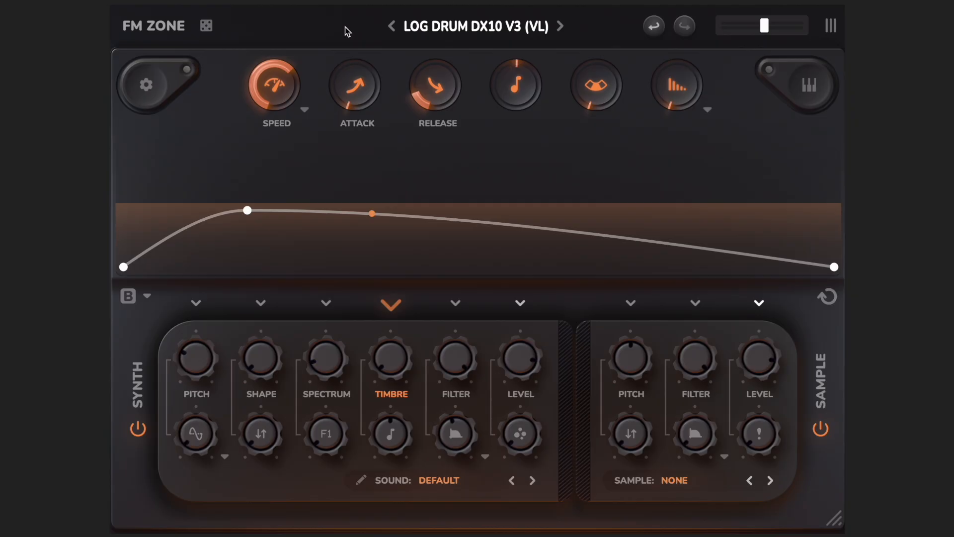
Check the Attack & Release To option in the settings against the Release control in the main view.
{"action": "left_click", "coordinate": [149, 90]}
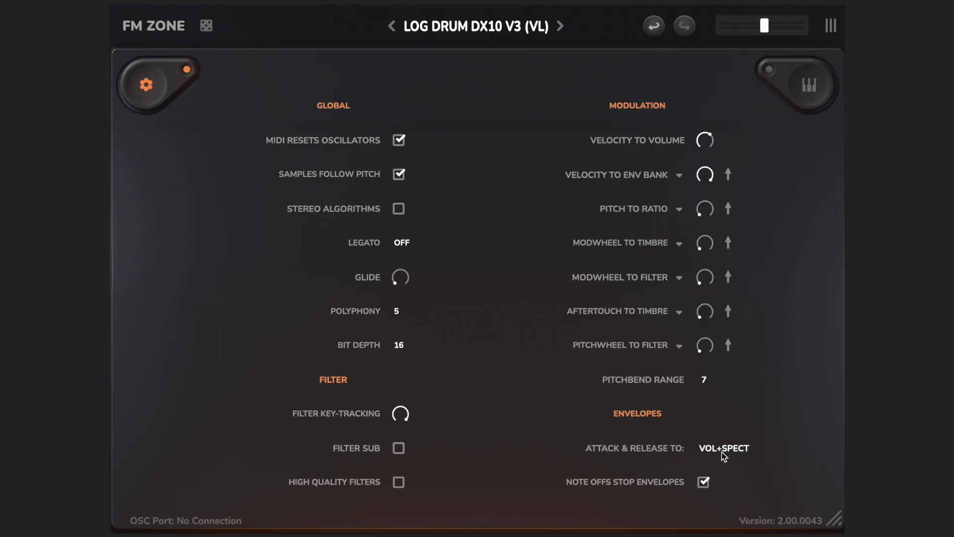
{"action": "left_click", "coordinate": [147, 86]}
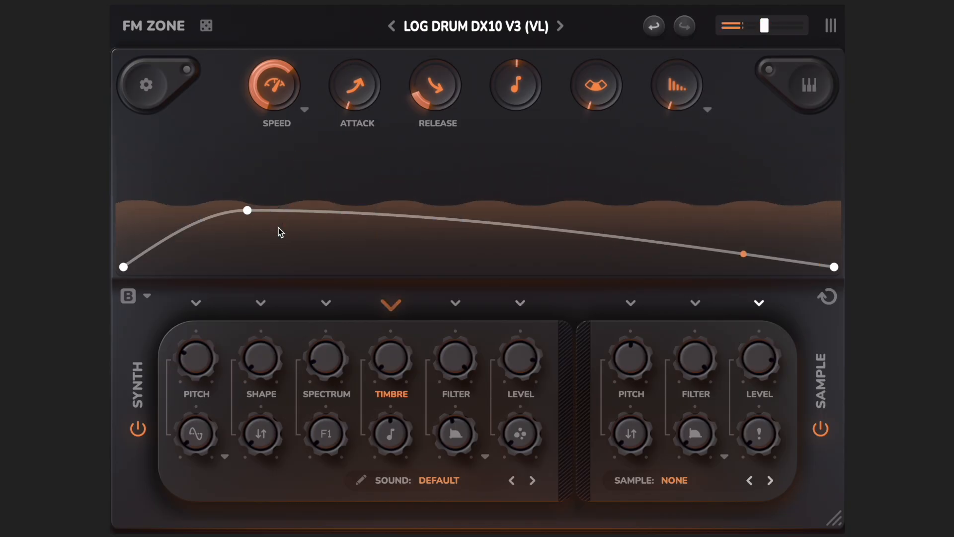
{"action": "left_click", "coordinate": [147, 86]}
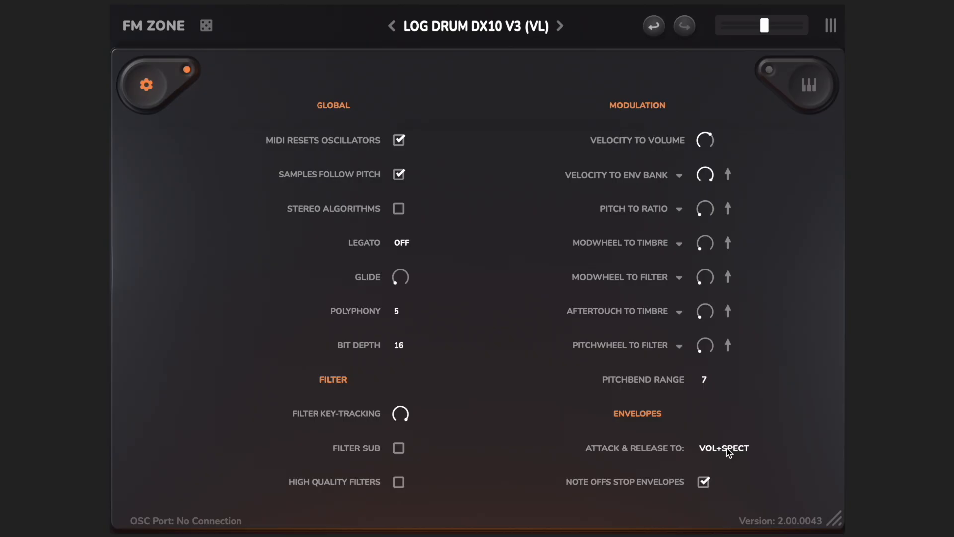
{"action": "left_click", "coordinate": [149, 86]}
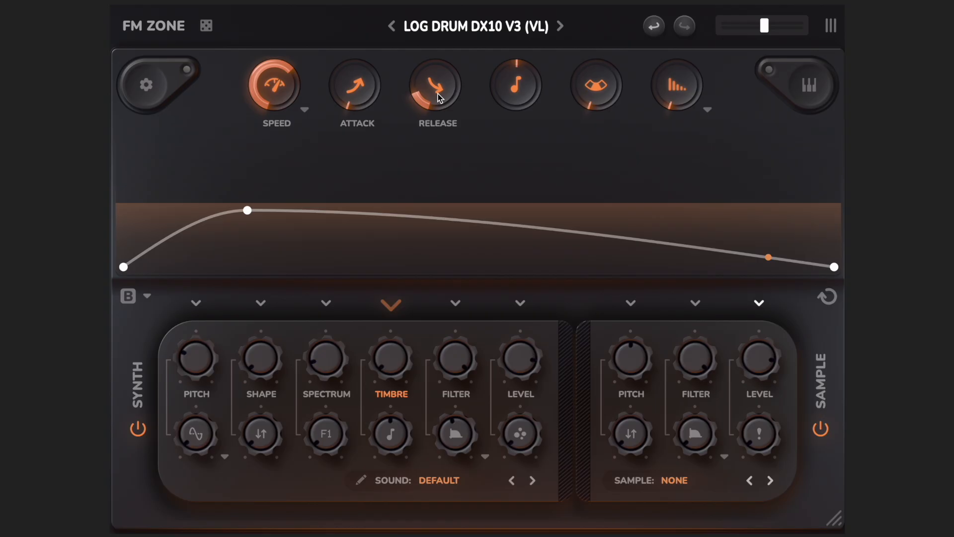
{"action": "left_click_drag", "start_coordinate": [440, 95], "coordinate": [436, 81]}
{"action": "left_click", "coordinate": [147, 85]}
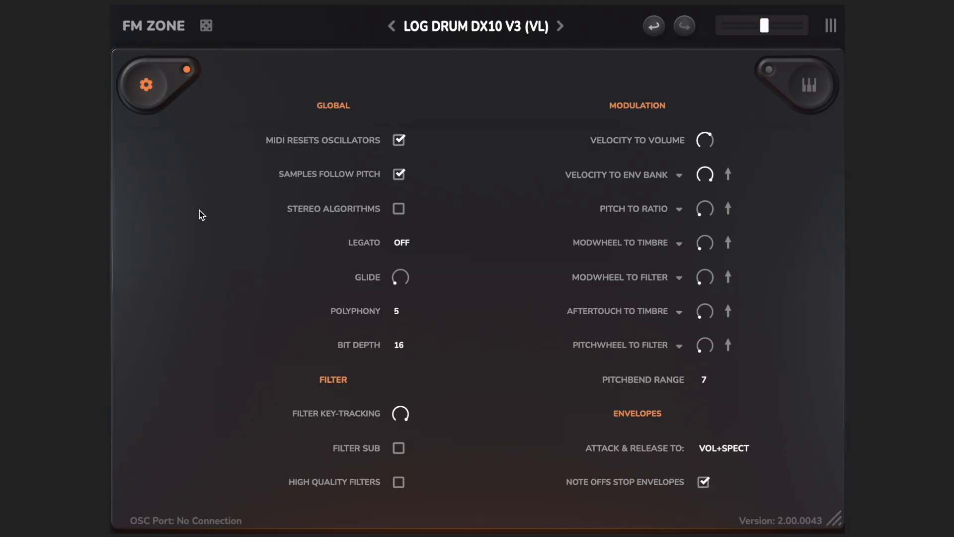
Return to the main view, show the Spectrum envelope of the log drum preset and lengthen its Release.
{"action": "left_click", "coordinate": [147, 85]}
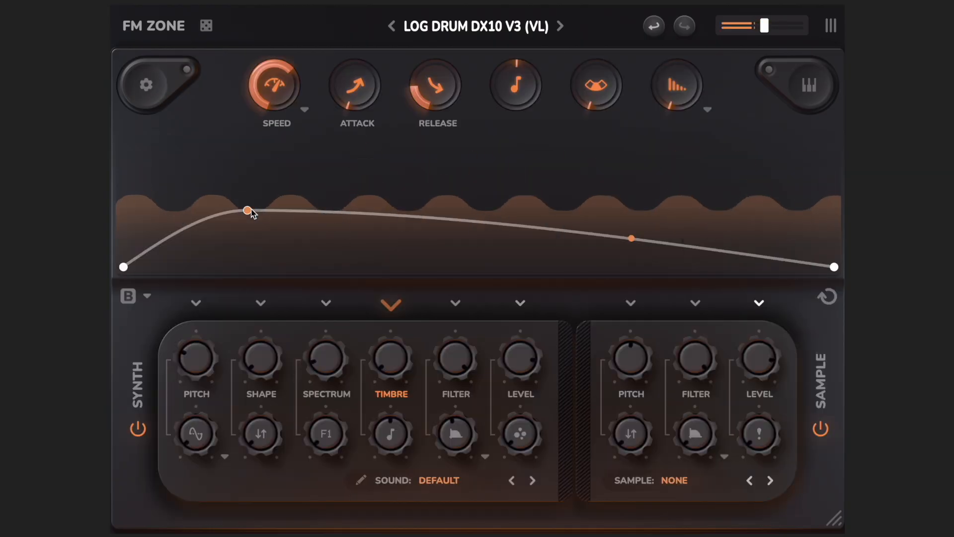
{"action": "left_click", "coordinate": [327, 304]}
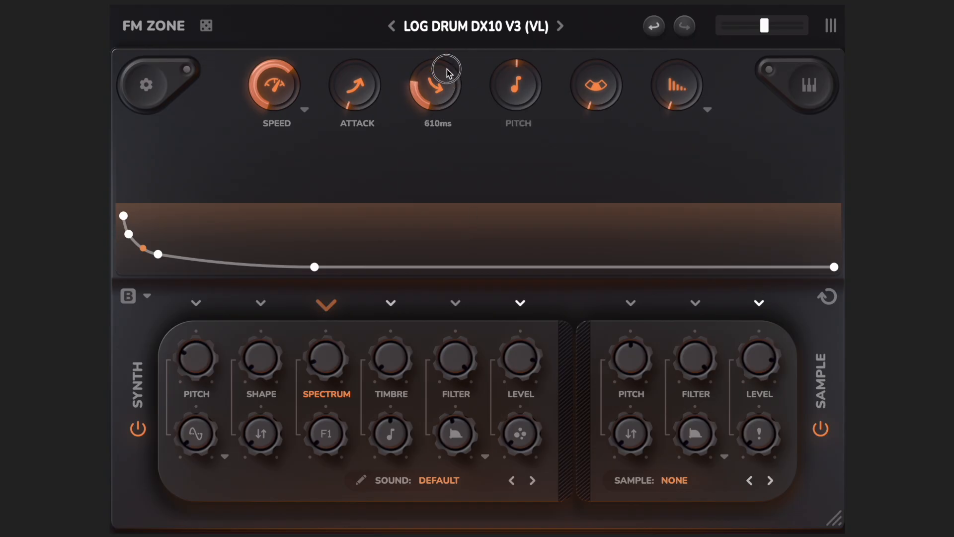
{"action": "left_click_drag", "start_coordinate": [445, 66], "coordinate": [451, 43]}
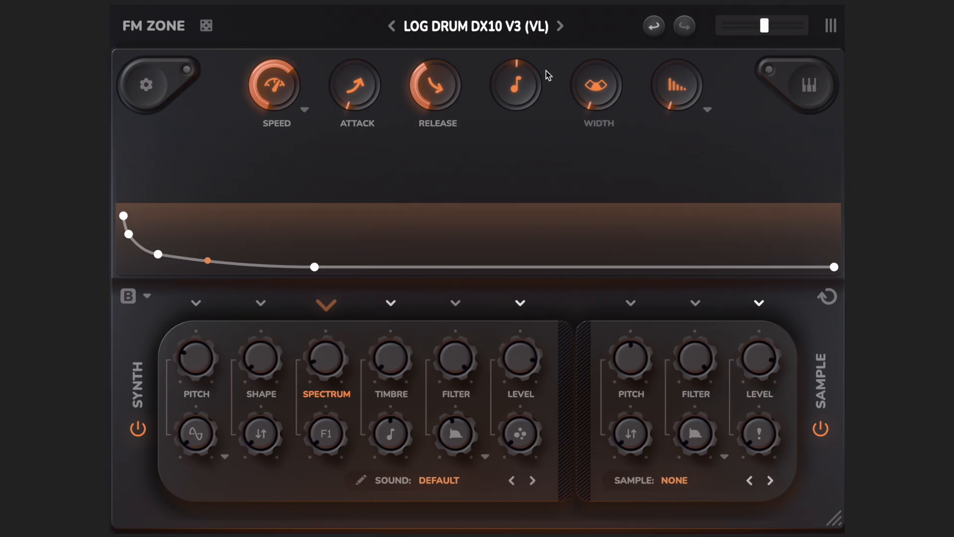
Load the Low Figh Like OP2 (vl) preset from the Presets V2 Keys category and raise the output volume.
{"action": "left_click", "coordinate": [513, 28]}
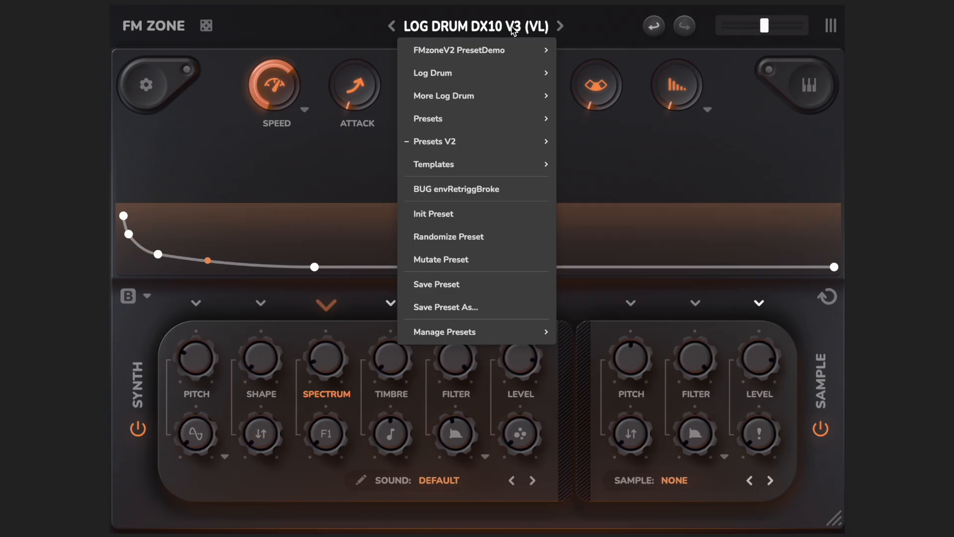
{"action": "mouse_move", "coordinate": [503, 148]}
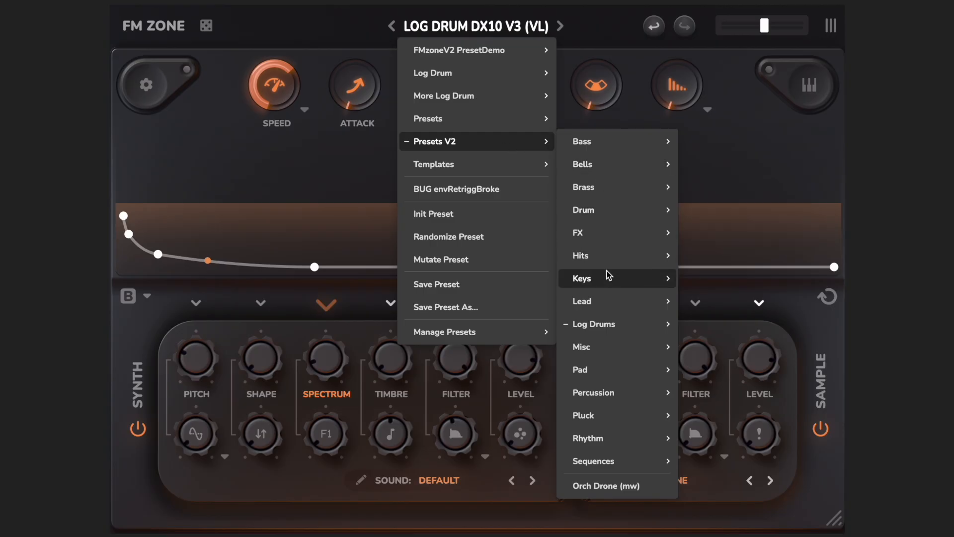
{"action": "mouse_move", "coordinate": [610, 282]}
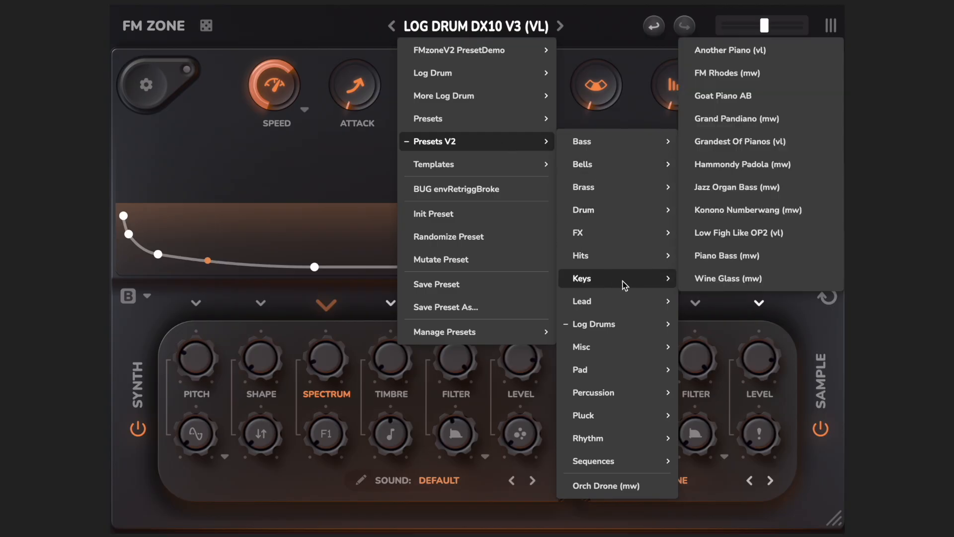
{"action": "left_click", "coordinate": [729, 232]}
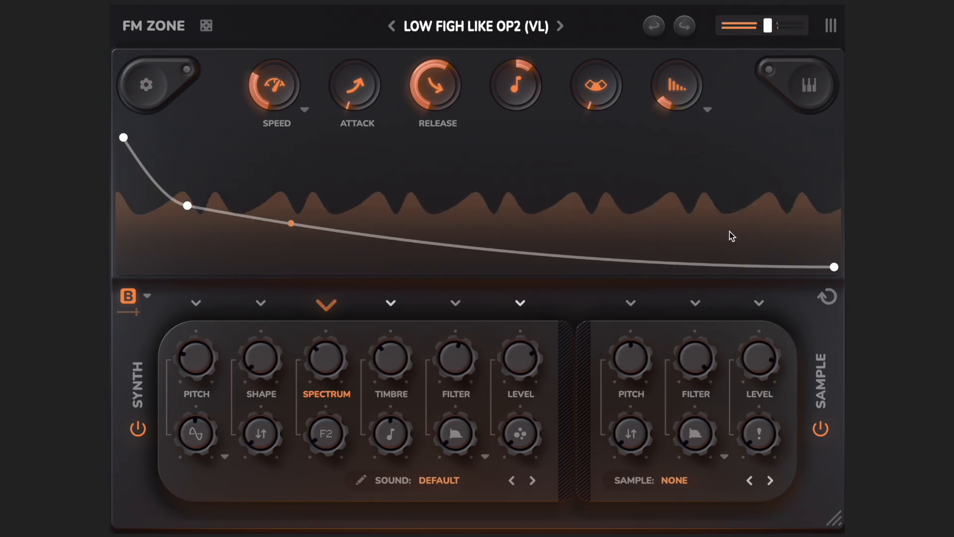
{"action": "left_click", "coordinate": [772, 27]}
{"action": "left_click_drag", "start_coordinate": [773, 28], "coordinate": [801, 30]}
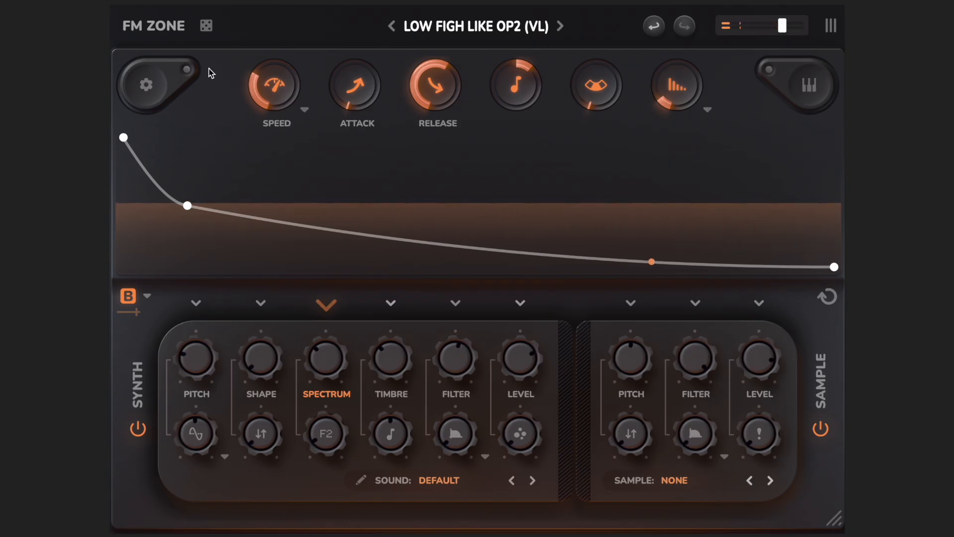
Check the preset's modulation settings, and compare its Spectrum envelope in banks A and B, ending on bank B.
{"action": "left_click", "coordinate": [149, 87]}
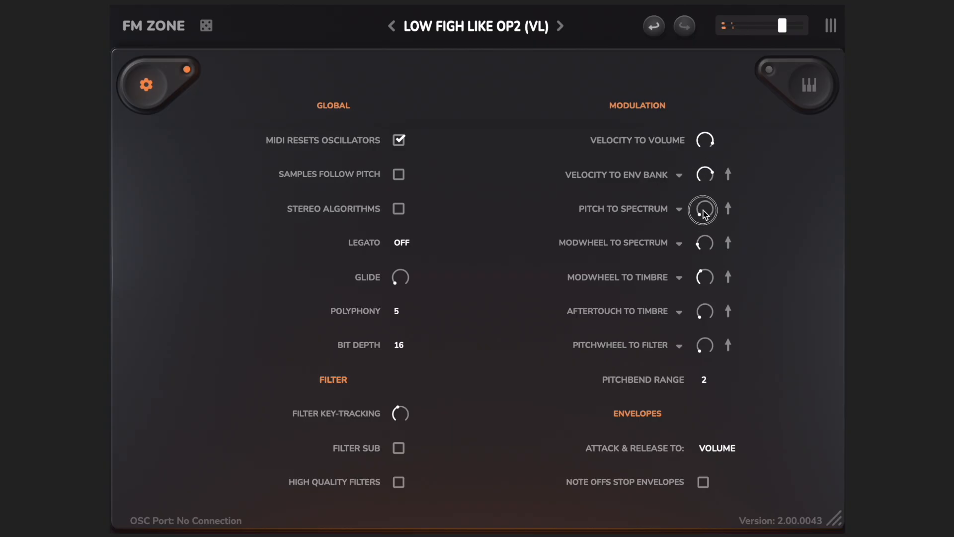
{"action": "left_click", "coordinate": [150, 87]}
{"action": "left_click", "coordinate": [133, 297]}
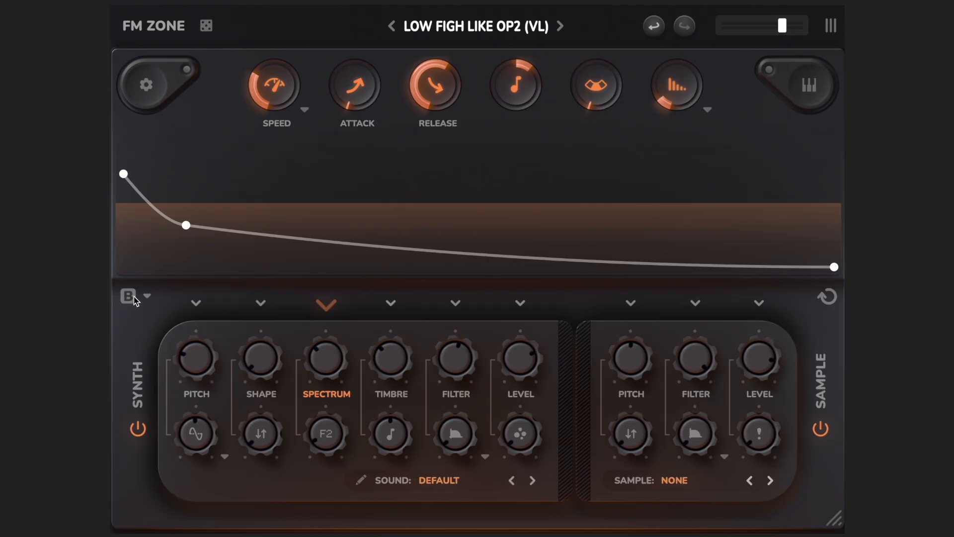
{"action": "left_click", "coordinate": [132, 297]}
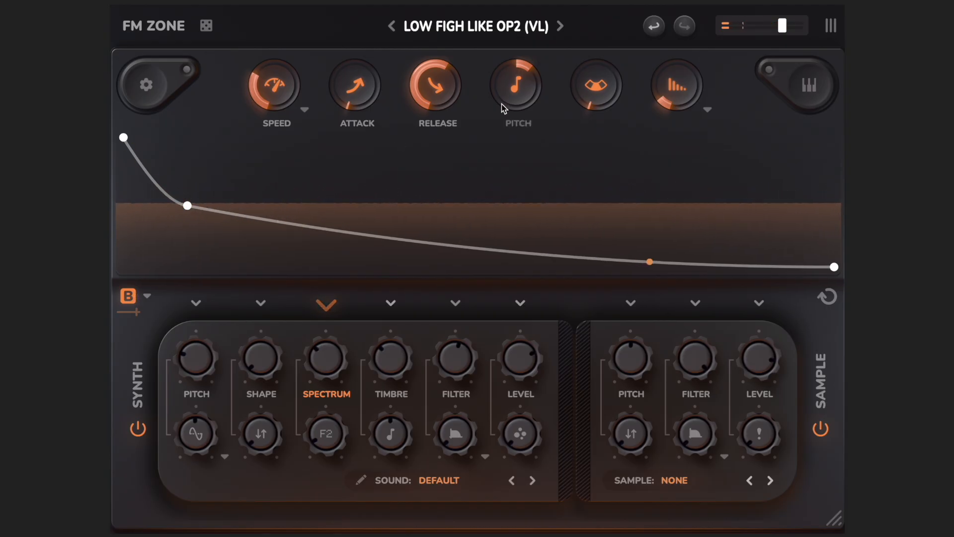
Load the Very Muted Stratish (vl) preset from the Presets V2 Pluck category.
{"action": "left_click", "coordinate": [466, 26]}
{"action": "mouse_move", "coordinate": [520, 143]}
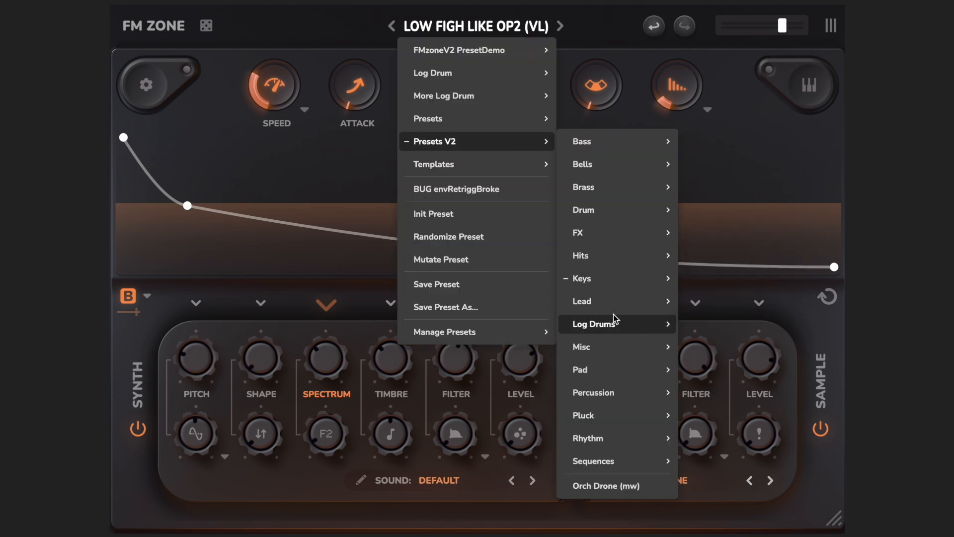
{"action": "mouse_move", "coordinate": [615, 371]}
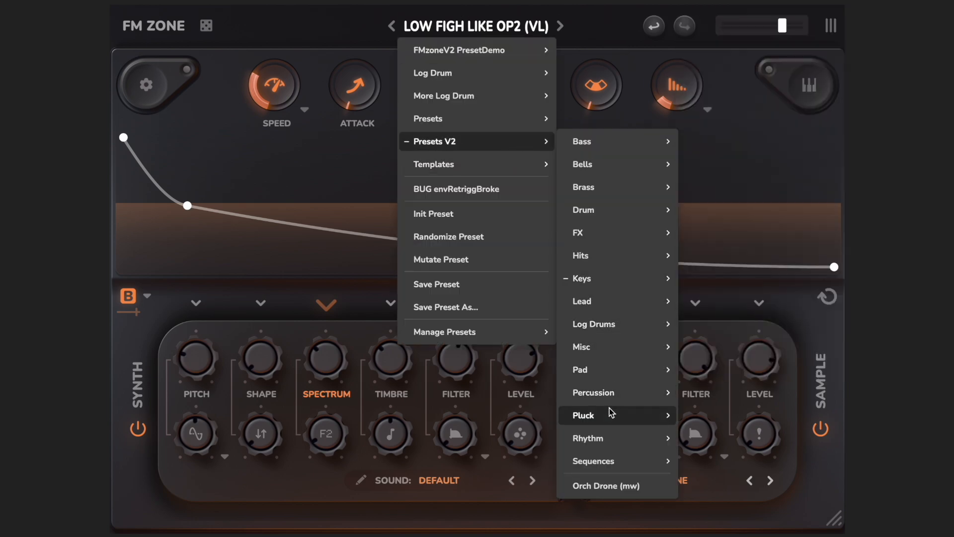
{"action": "mouse_move", "coordinate": [607, 416]}
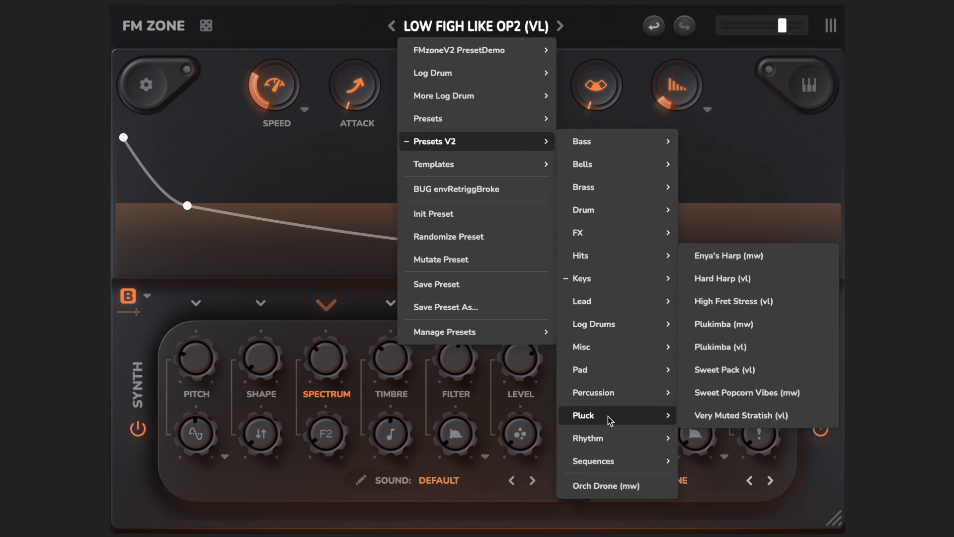
{"action": "left_click", "coordinate": [717, 416]}
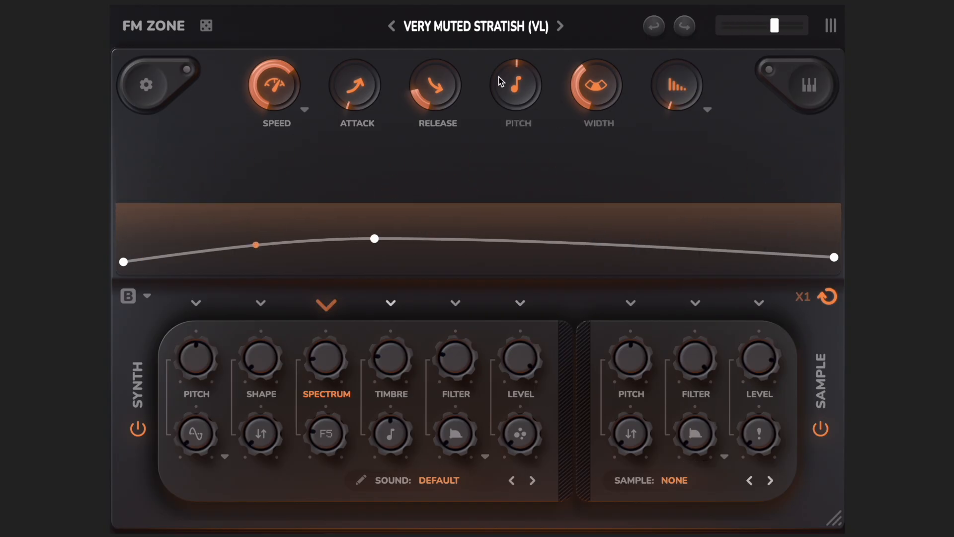
Load the High Fret Stress (vl) preset from the Presets V2 Pluck category.
{"action": "left_click", "coordinate": [490, 31]}
{"action": "mouse_move", "coordinate": [531, 144]}
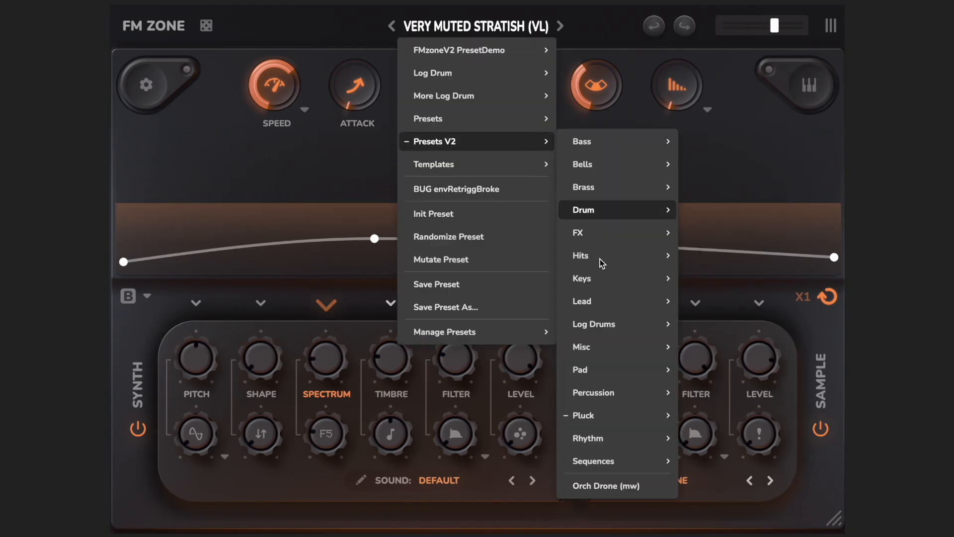
{"action": "mouse_move", "coordinate": [605, 413]}
{"action": "left_click", "coordinate": [703, 301]}
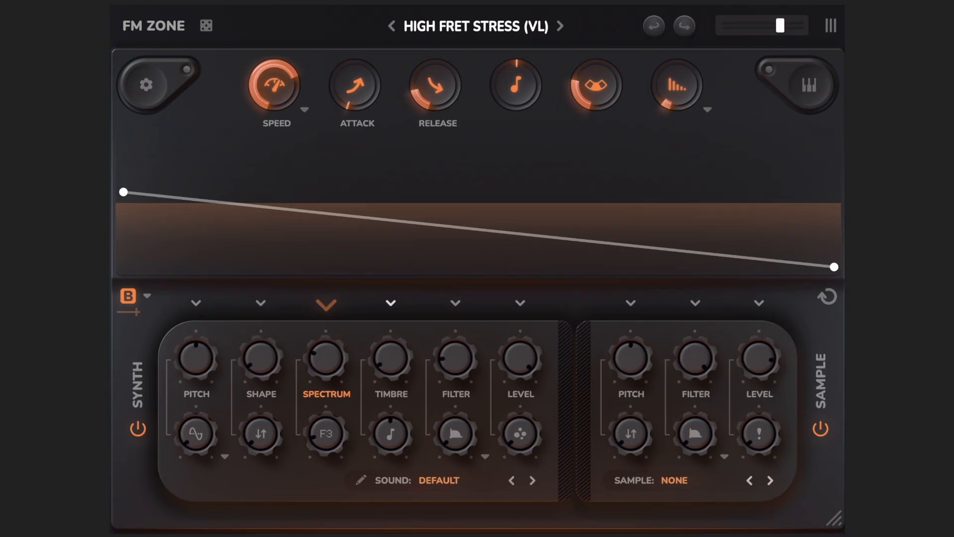
Check the Velocity to Env Bank amount in the High Fret Stress preset's settings and return to the main view.
{"action": "left_click", "coordinate": [151, 91]}
{"action": "left_click", "coordinate": [151, 91]}
{"action": "left_click", "coordinate": [145, 86]}
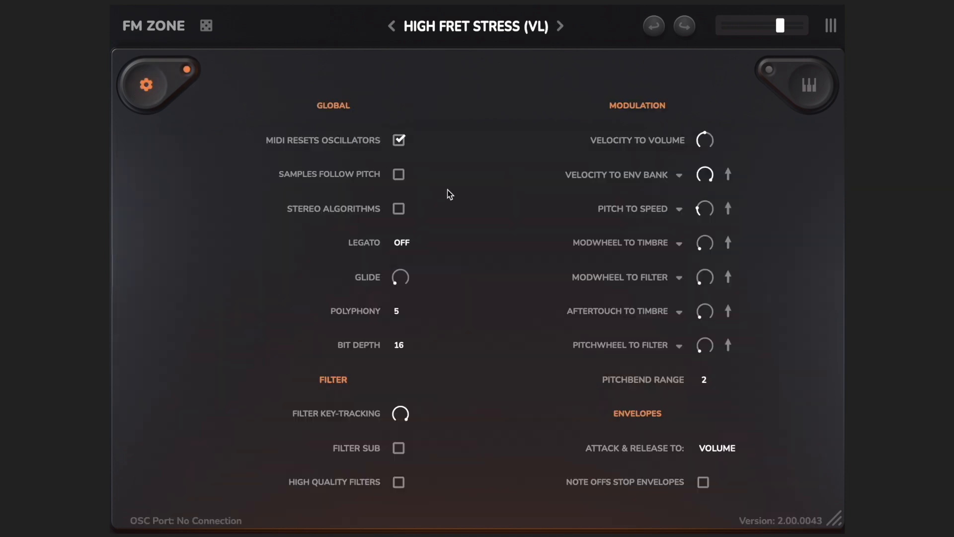
{"action": "left_click_drag", "start_coordinate": [713, 180], "coordinate": [712, 162]}
{"action": "left_click", "coordinate": [148, 88]}
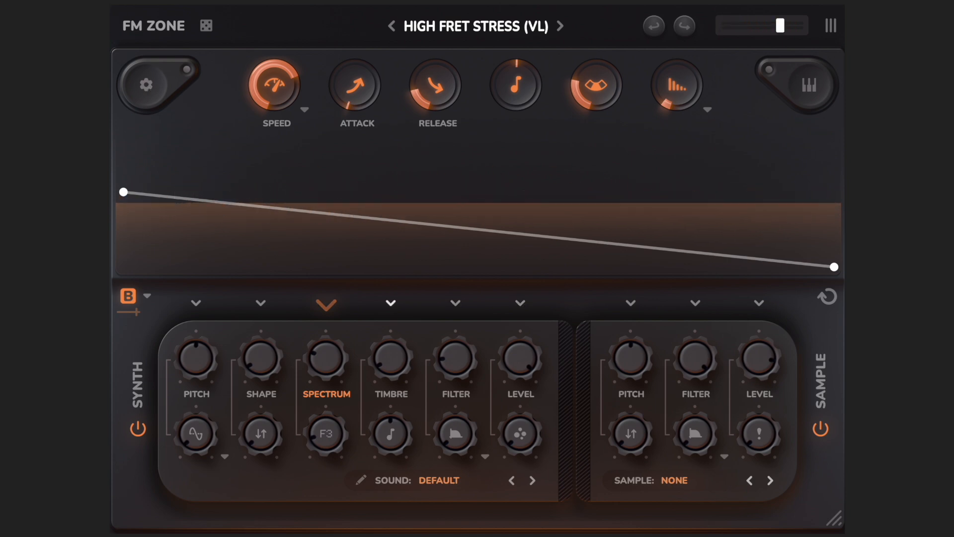
Load the Hand Drum 1 (vl) preset from the Presets V2 Percussion category.
{"action": "left_click", "coordinate": [467, 26]}
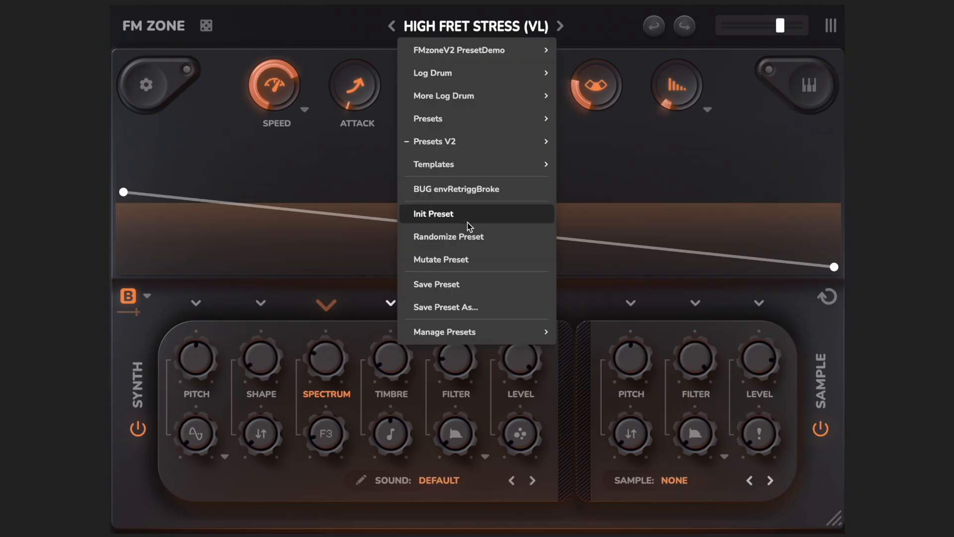
{"action": "mouse_move", "coordinate": [513, 144]}
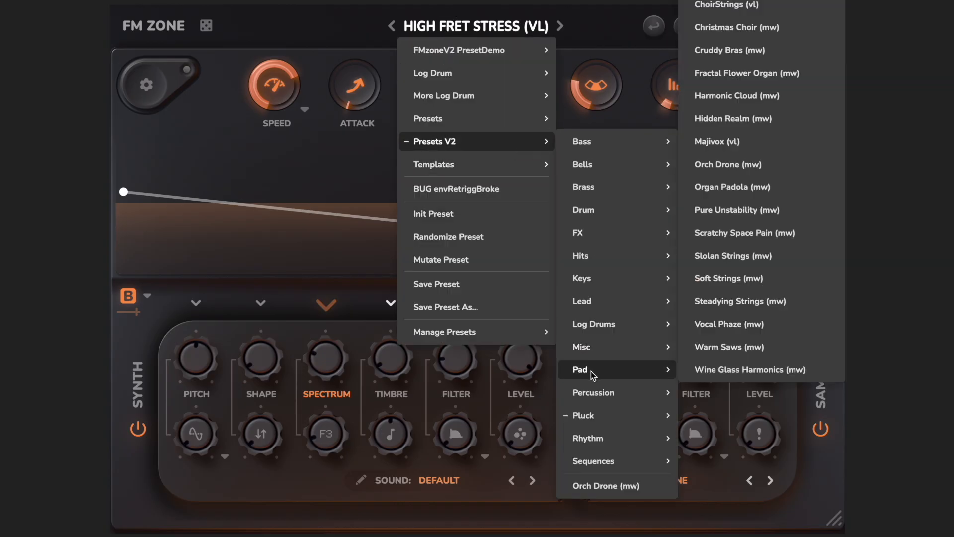
{"action": "mouse_move", "coordinate": [641, 399]}
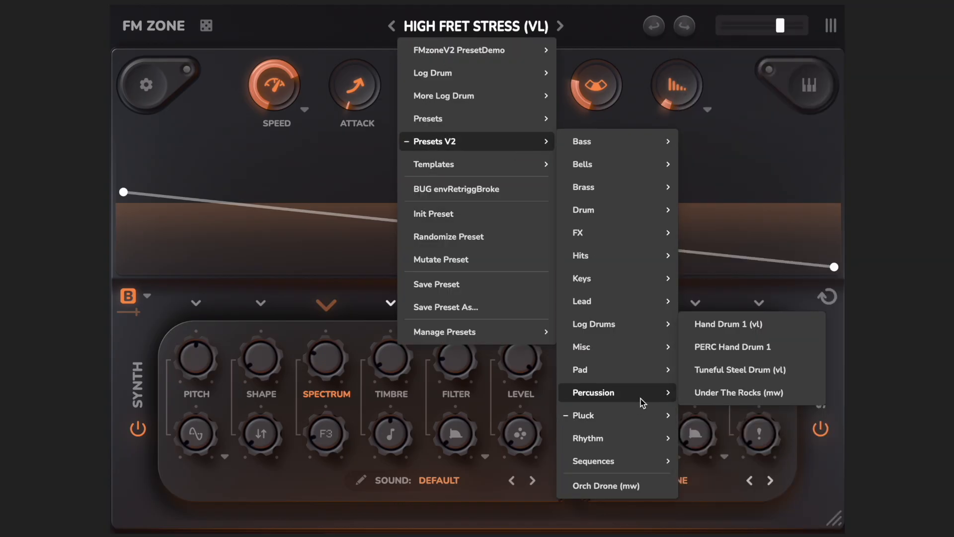
{"action": "left_click", "coordinate": [738, 326]}
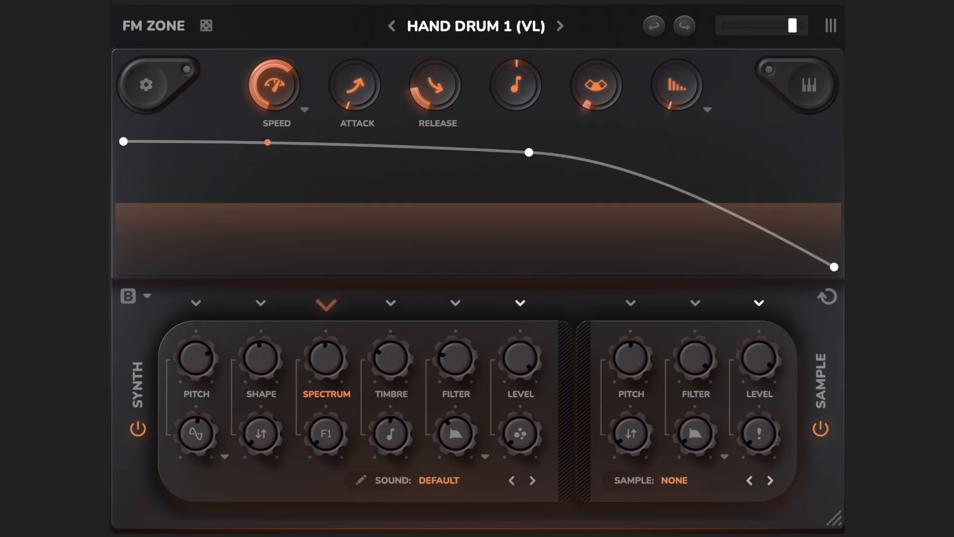
Load the Hard Harp (vl) preset from the Presets V2 Pluck category.
{"action": "left_click", "coordinate": [485, 30]}
{"action": "mouse_move", "coordinate": [523, 143]}
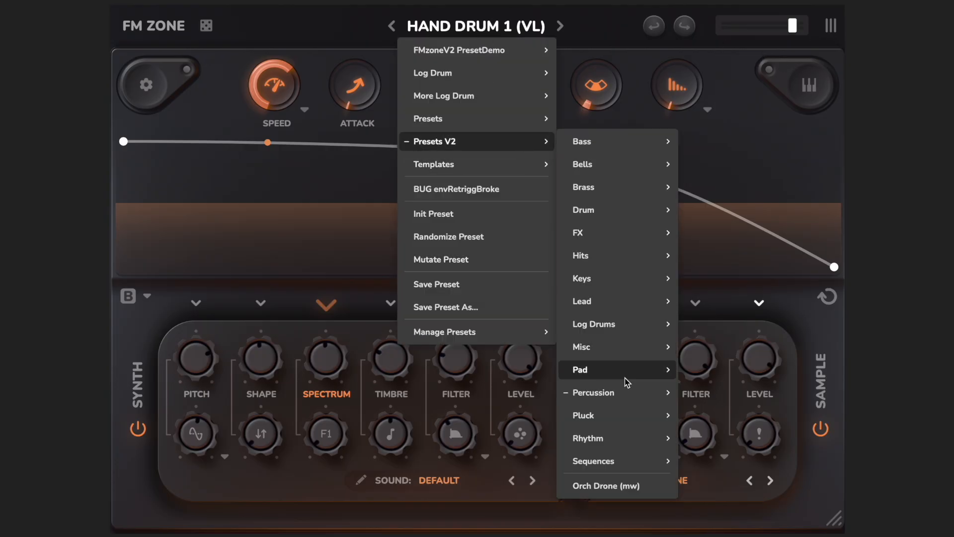
{"action": "mouse_move", "coordinate": [628, 426]}
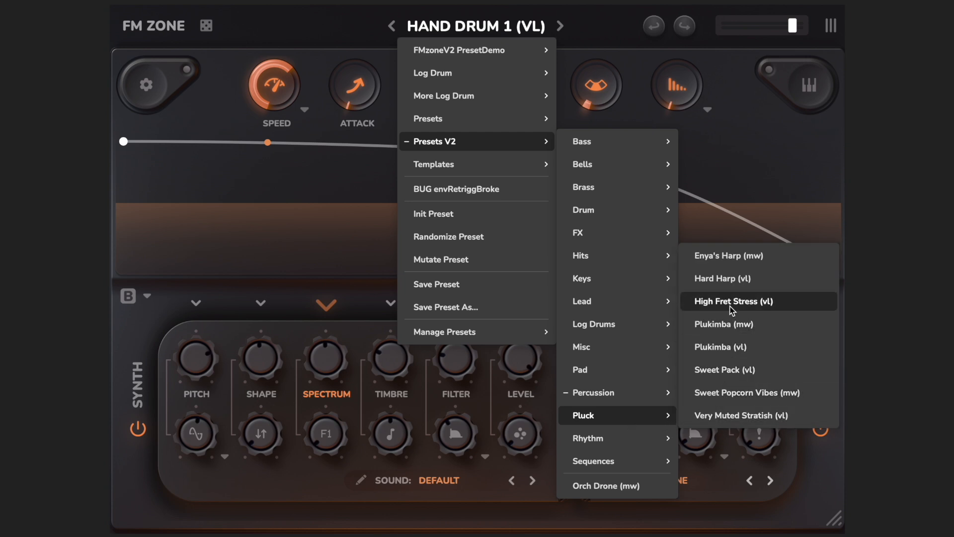
{"action": "left_click", "coordinate": [726, 278]}
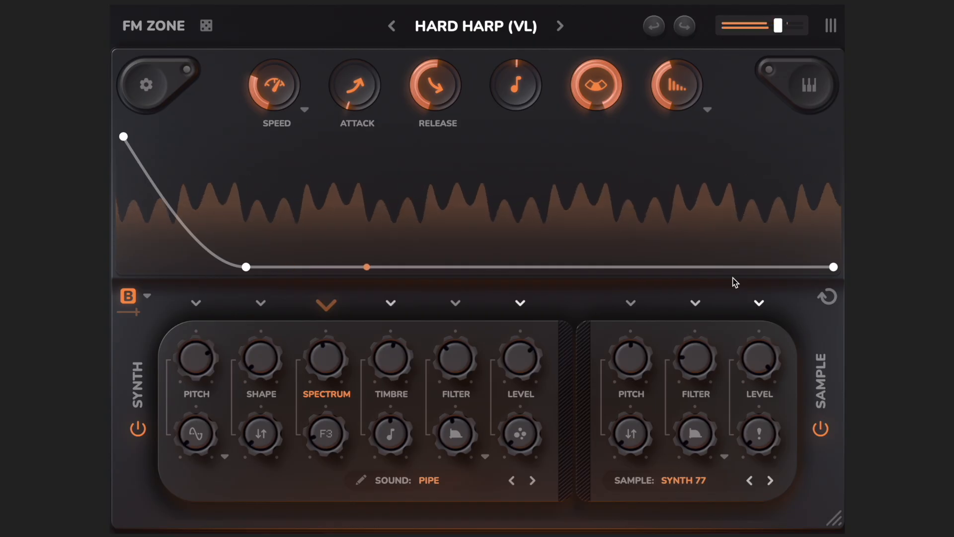
Compare the synth Pitch envelope of the Hard Harp preset between banks A and B, ending on bank B.
{"action": "left_click", "coordinate": [193, 302]}
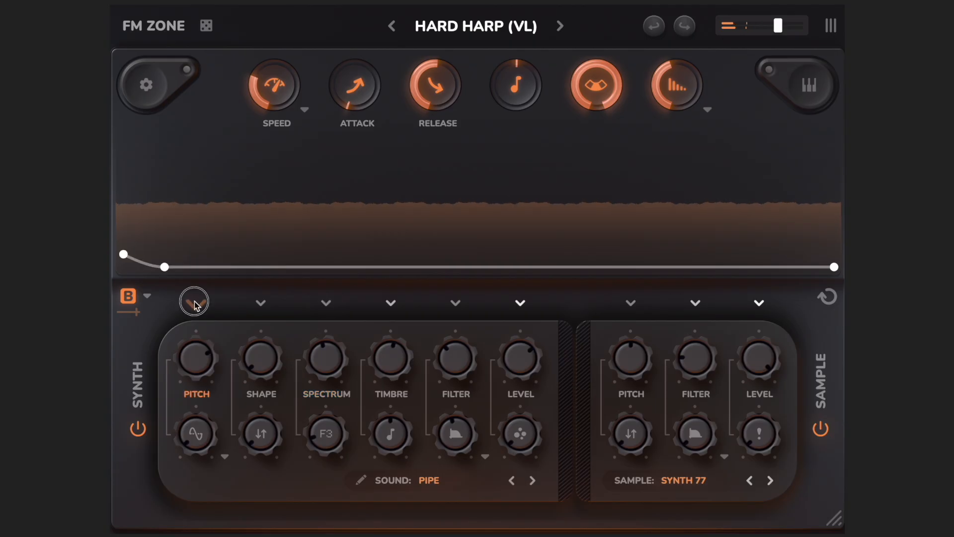
{"action": "left_click", "coordinate": [129, 298]}
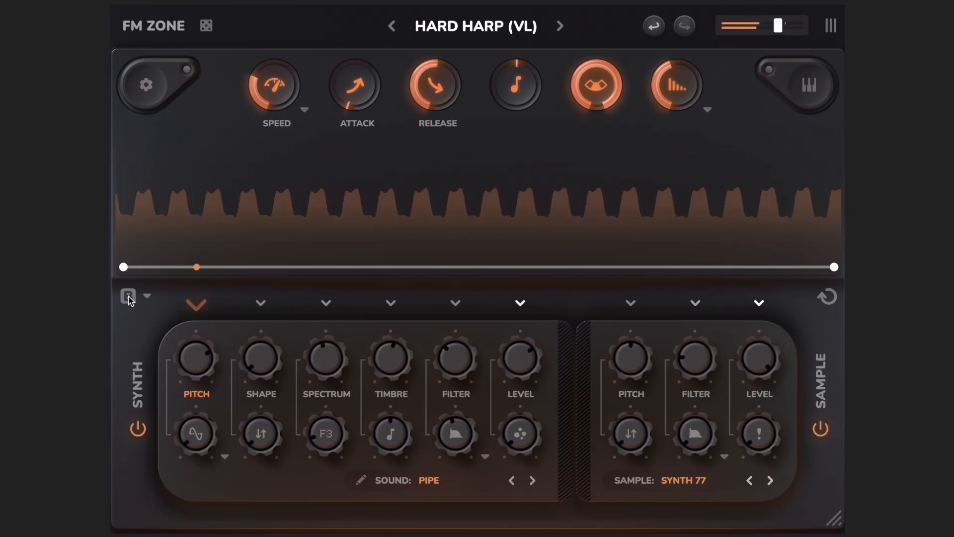
{"action": "left_click", "coordinate": [128, 297]}
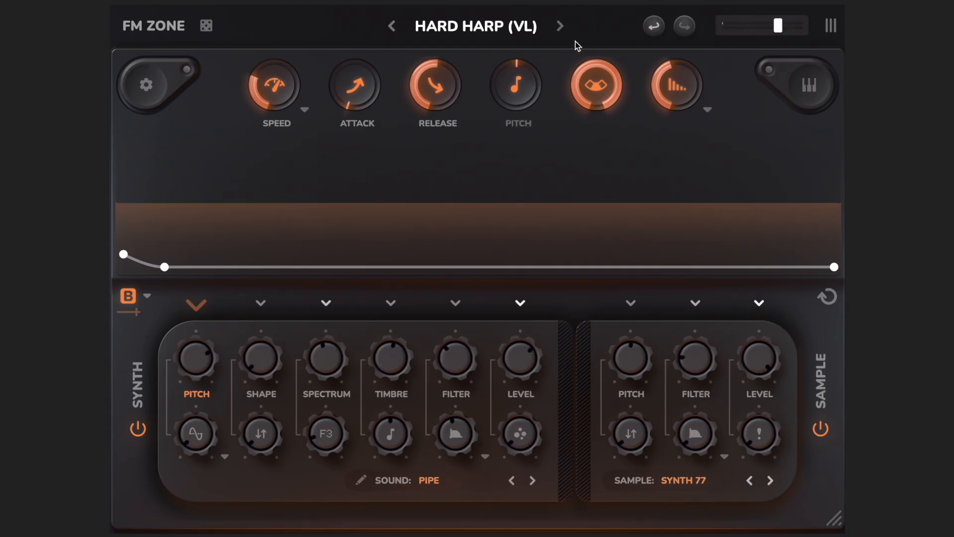
Load the Lazer Zap Tom Fill (mw) preset from the Presets V2 Rhythm category and show its synth Level envelope.
{"action": "left_click", "coordinate": [512, 28]}
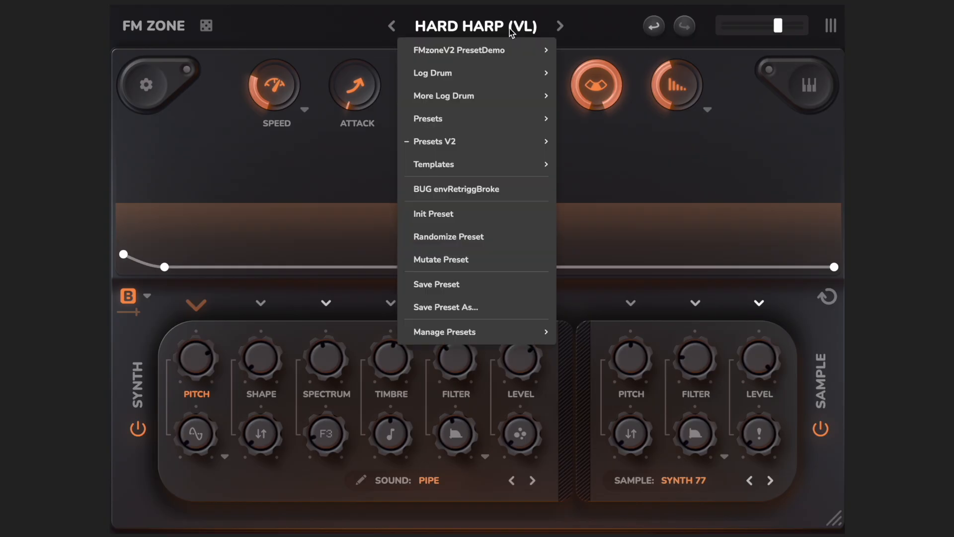
{"action": "mouse_move", "coordinate": [500, 141]}
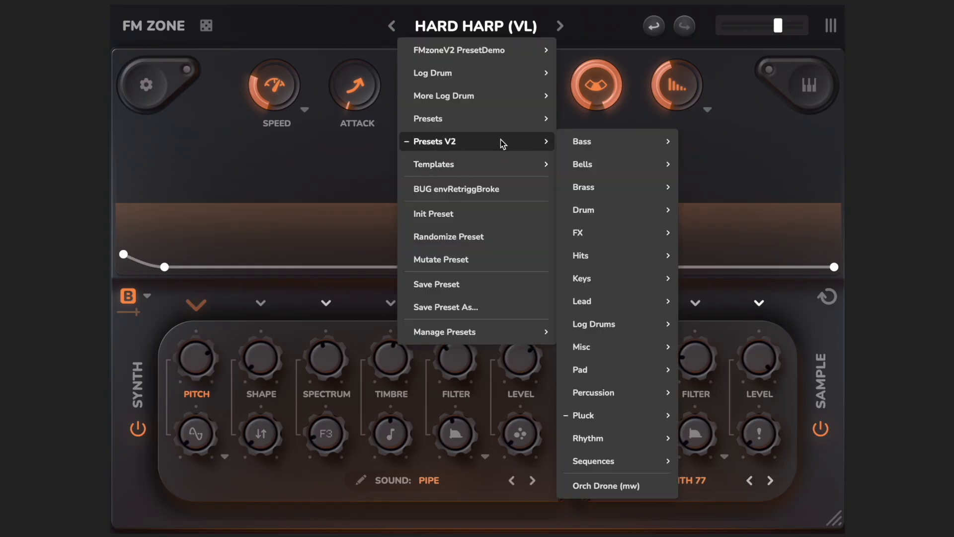
{"action": "mouse_move", "coordinate": [651, 311]}
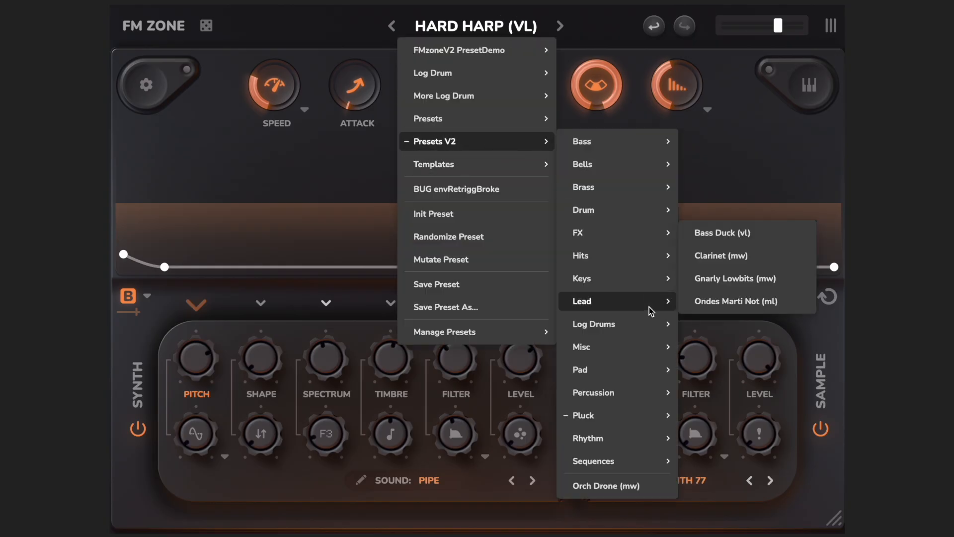
{"action": "mouse_move", "coordinate": [636, 432]}
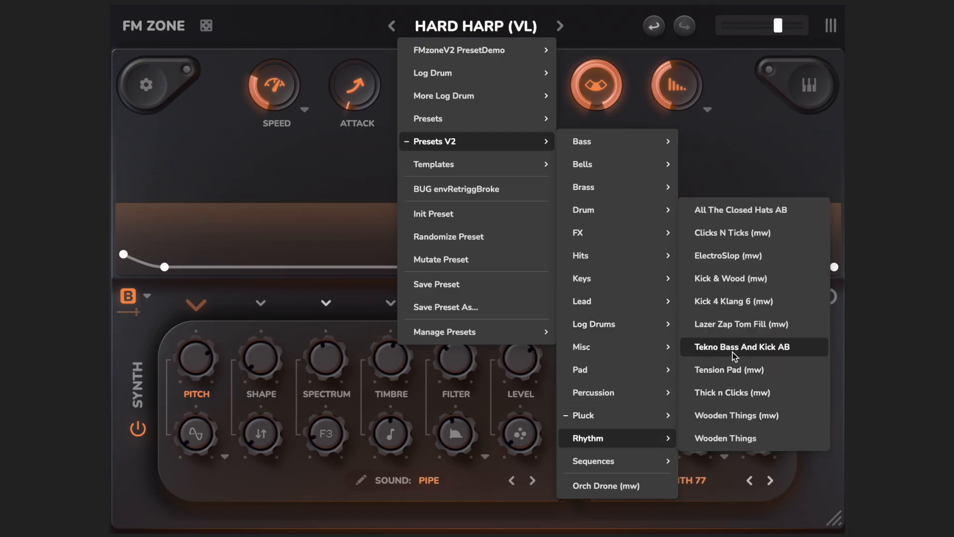
{"action": "left_click", "coordinate": [735, 325]}
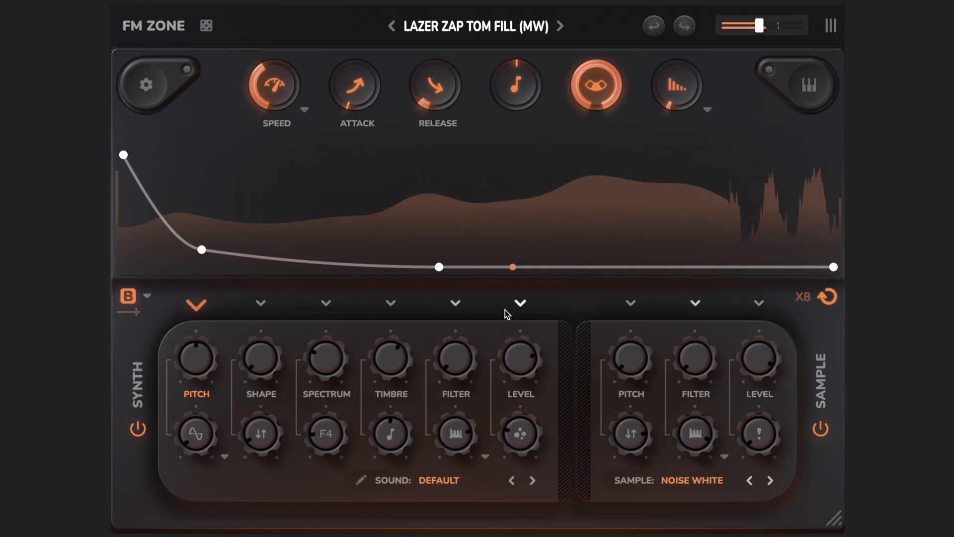
{"action": "left_click", "coordinate": [520, 304]}
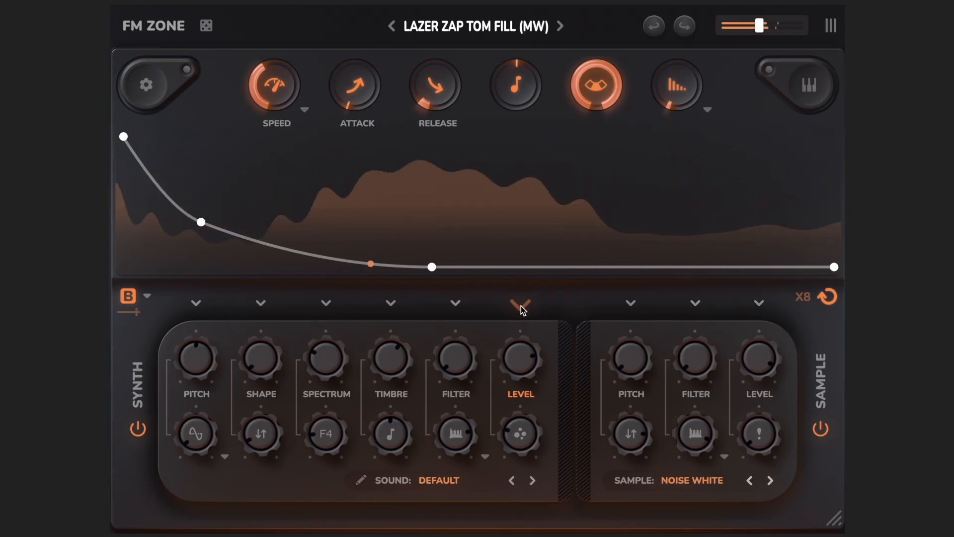
Compare the synth Level envelope between banks A and B, ending on bank B, and view the available synth filter types.
{"action": "left_click", "coordinate": [131, 299]}
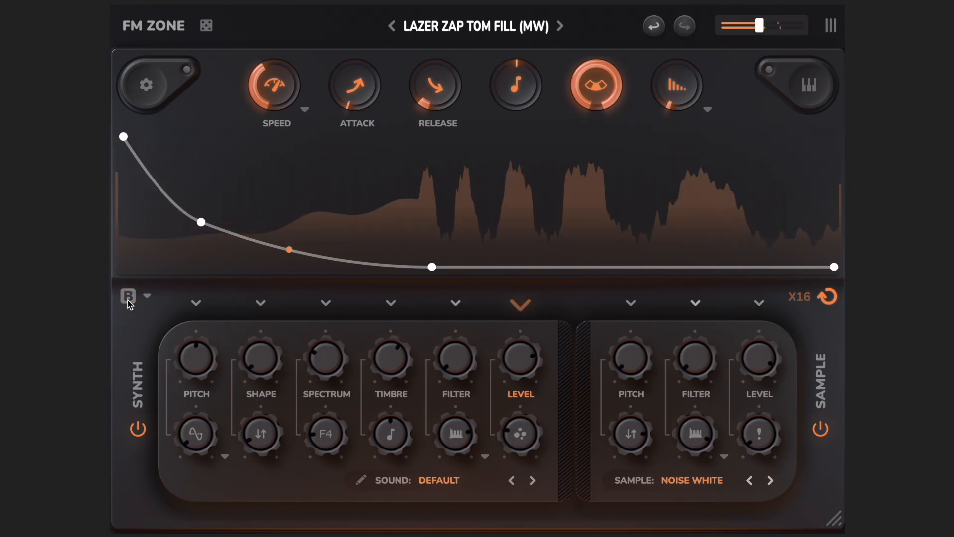
{"action": "left_click", "coordinate": [128, 300]}
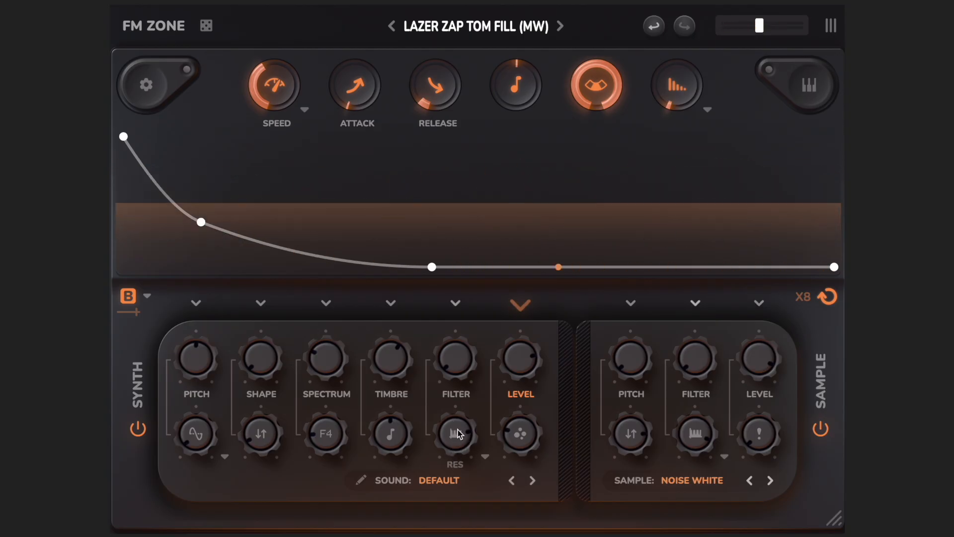
{"action": "left_click", "coordinate": [485, 455]}
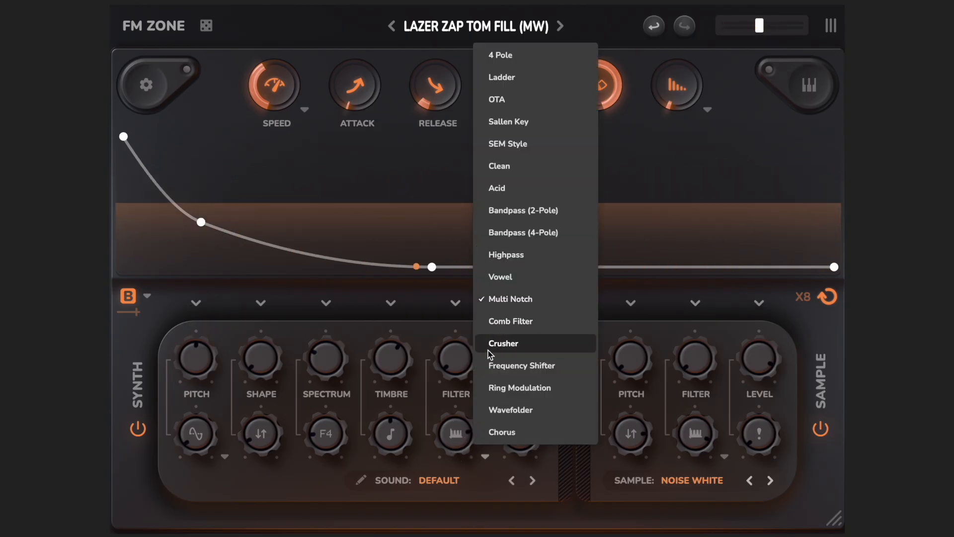
{"action": "left_click", "coordinate": [367, 528]}
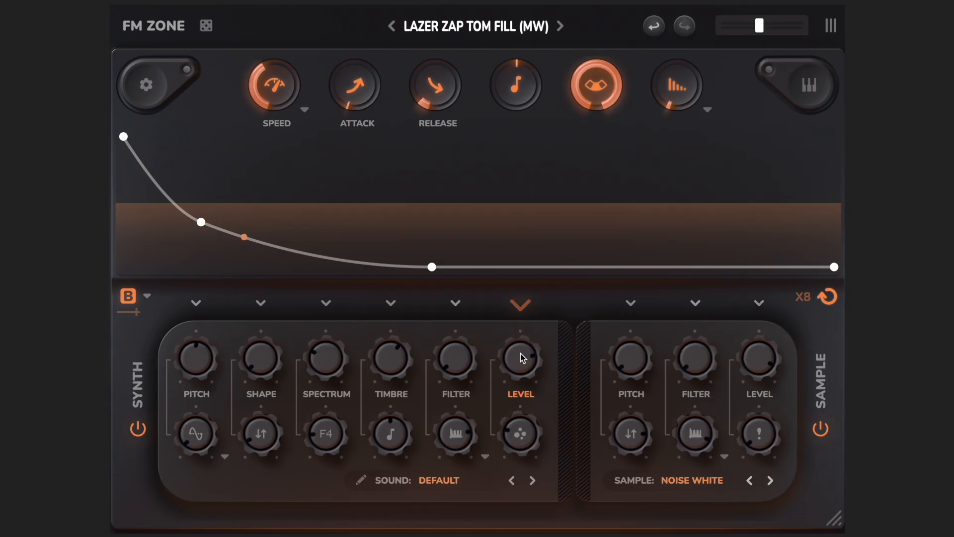
Briefly adjust the synth Level and bring it back, and recheck its envelope in bank A before returning to bank B.
{"action": "left_click_drag", "start_coordinate": [519, 353], "coordinate": [491, 519]}
{"action": "left_click_drag", "start_coordinate": [502, 370], "coordinate": [509, 330]}
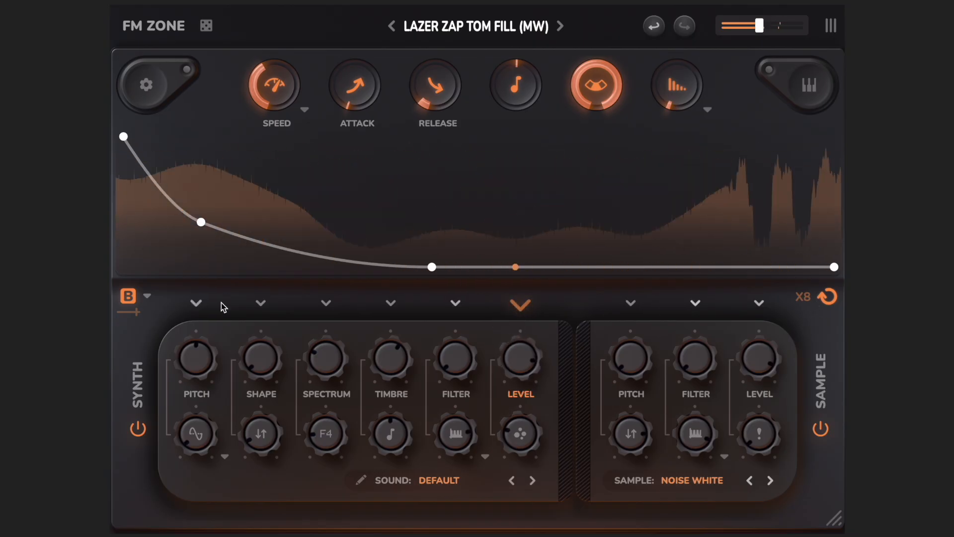
{"action": "left_click", "coordinate": [129, 296]}
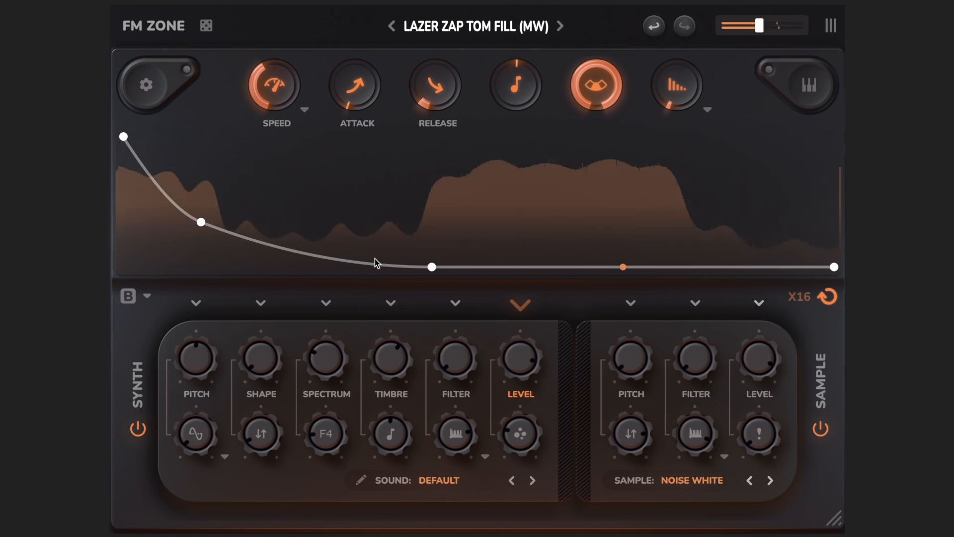
{"action": "left_click", "coordinate": [129, 297]}
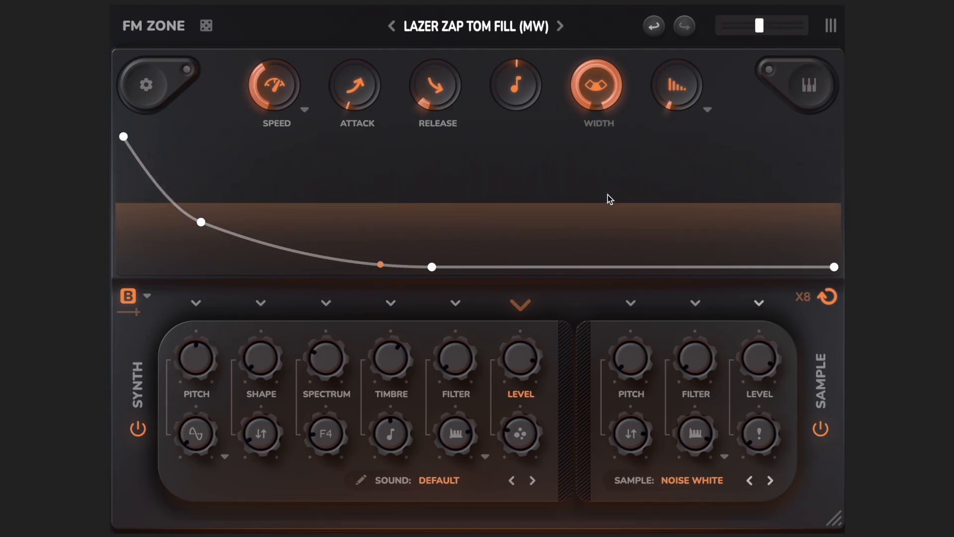
Load the Clicks n Ticks (mw) preset from the Presets V2 Rhythm category.
{"action": "left_click", "coordinate": [477, 26]}
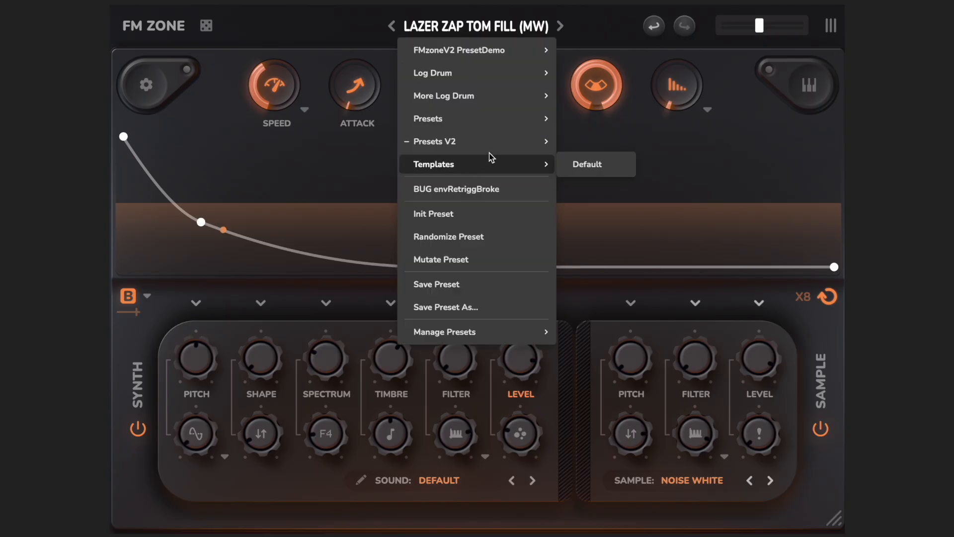
{"action": "mouse_move", "coordinate": [502, 146]}
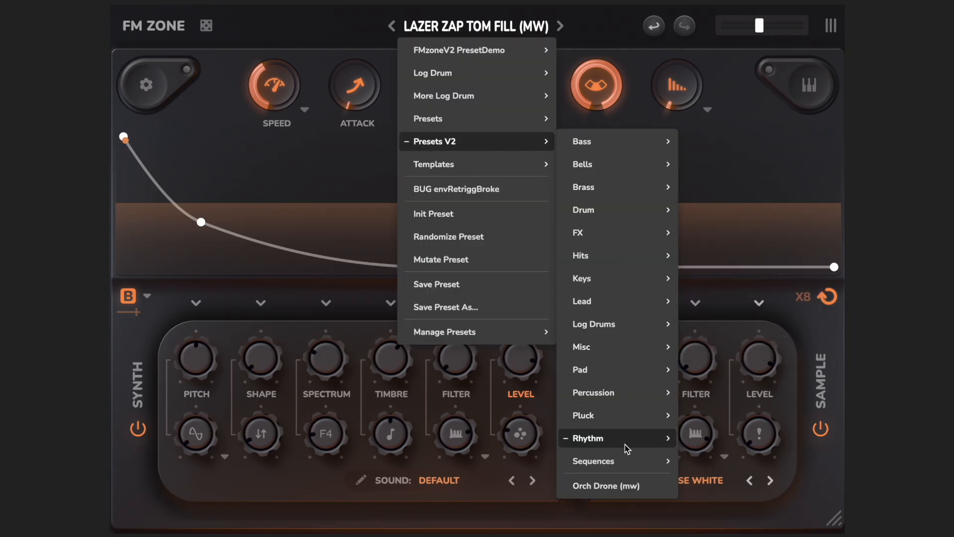
{"action": "mouse_move", "coordinate": [625, 444]}
{"action": "left_click", "coordinate": [735, 350]}
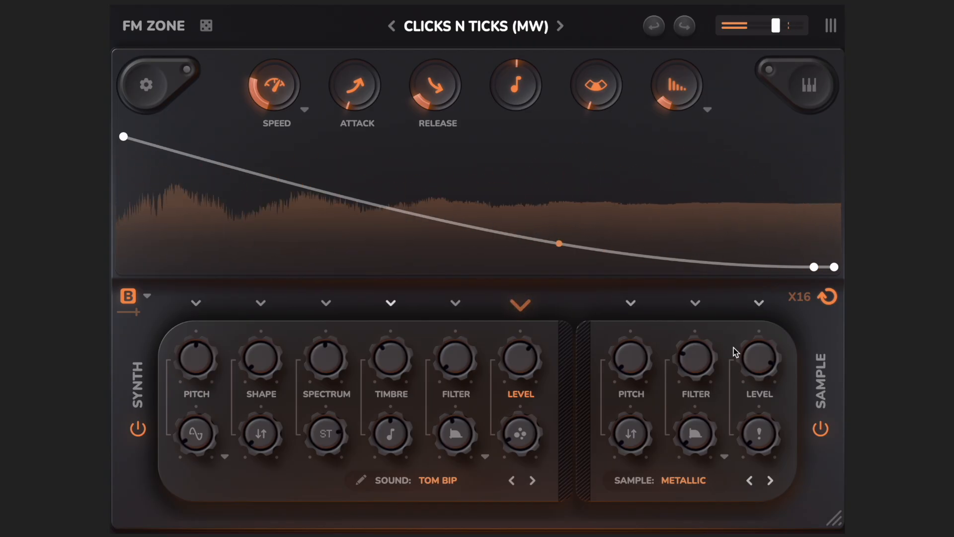
Show the synth Filter envelope of the Clicks n Ticks preset and compare it repeatedly between banks A and B.
{"action": "left_click", "coordinate": [456, 304]}
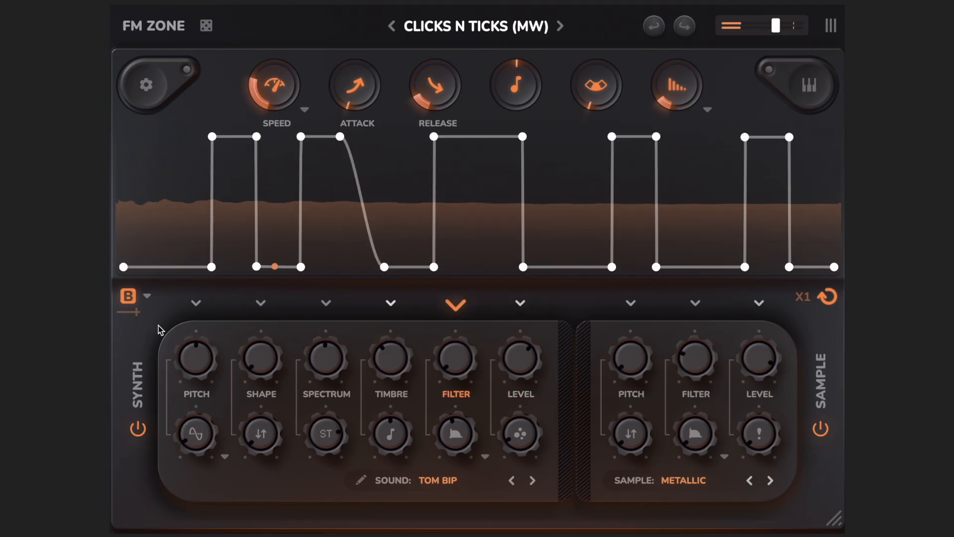
{"action": "left_click", "coordinate": [129, 301]}
{"action": "left_click", "coordinate": [129, 302]}
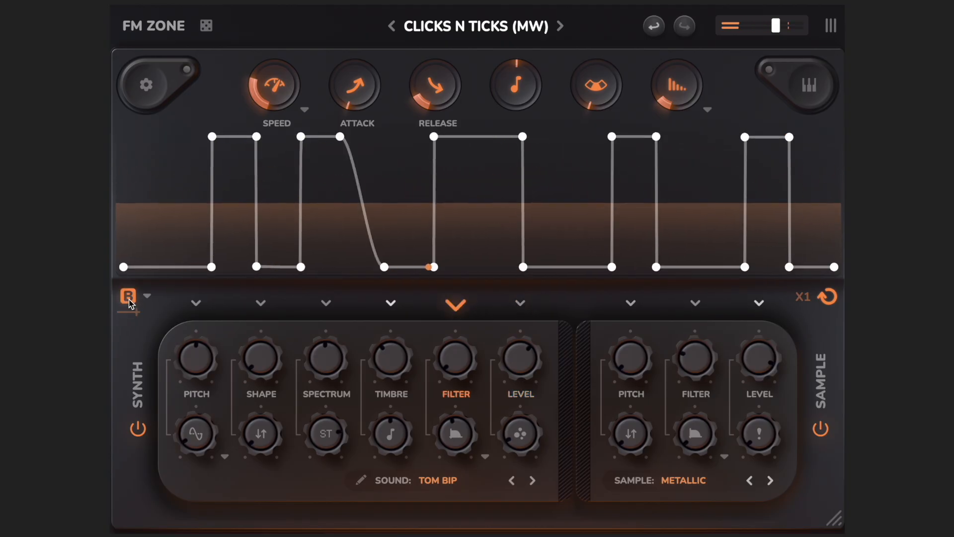
{"action": "left_click", "coordinate": [129, 301]}
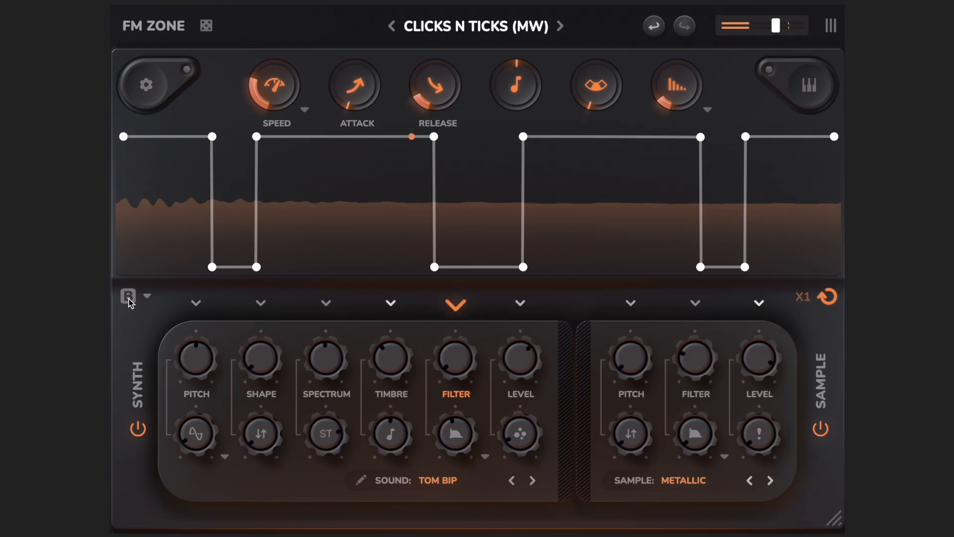
{"action": "left_click", "coordinate": [129, 299]}
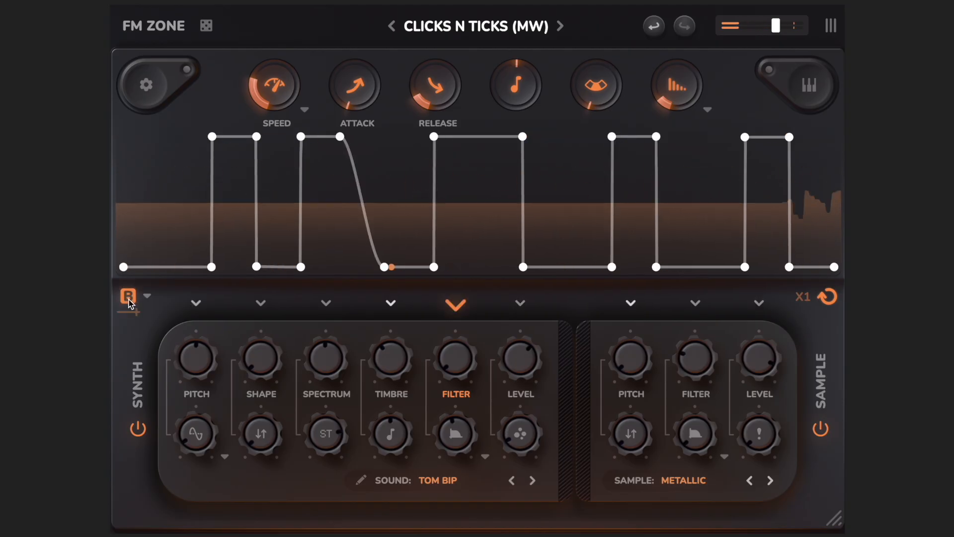
{"action": "left_click", "coordinate": [130, 302]}
Examine the synth Timbre, Spectrum, Filter and Level envelopes in turn, comparing the Level envelope between banks A and B.
{"action": "left_click", "coordinate": [392, 304]}
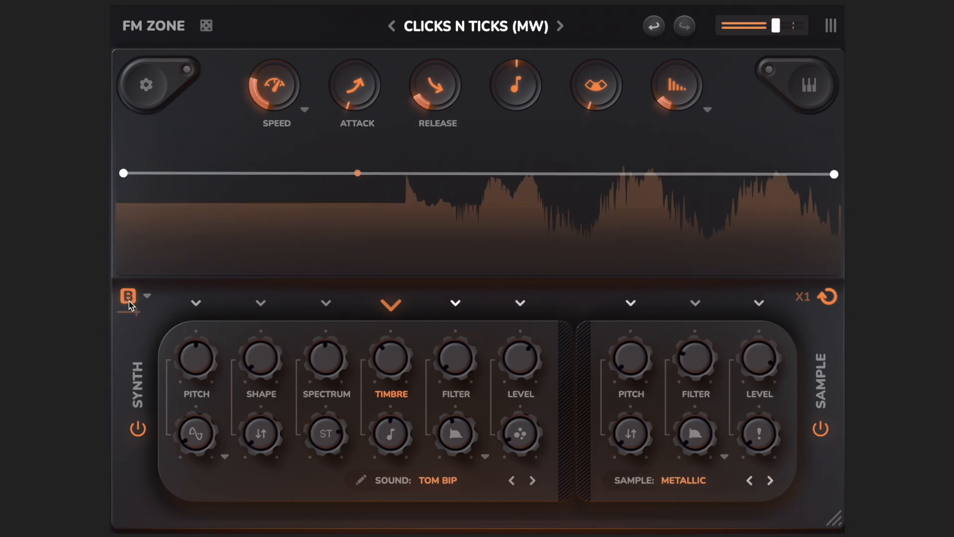
{"action": "left_click", "coordinate": [330, 312]}
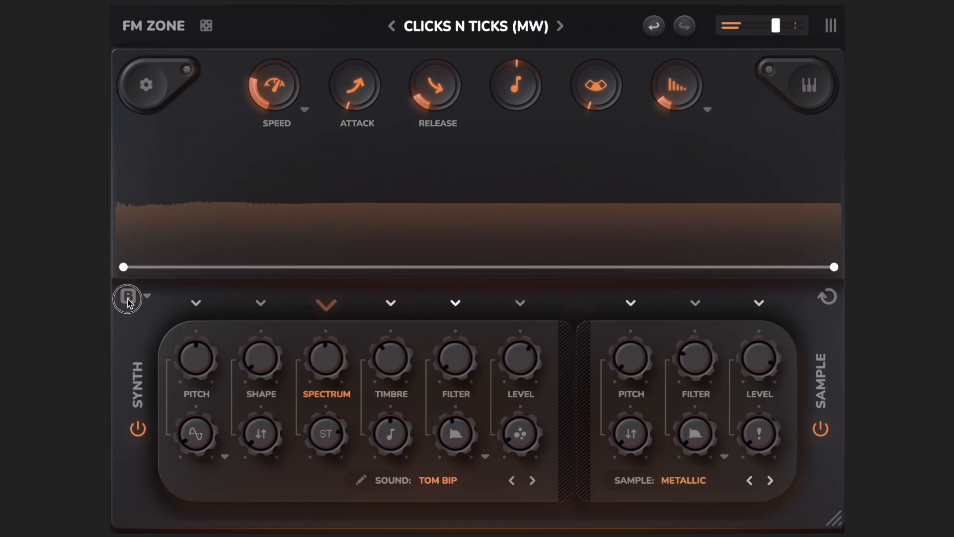
{"action": "left_click", "coordinate": [454, 303]}
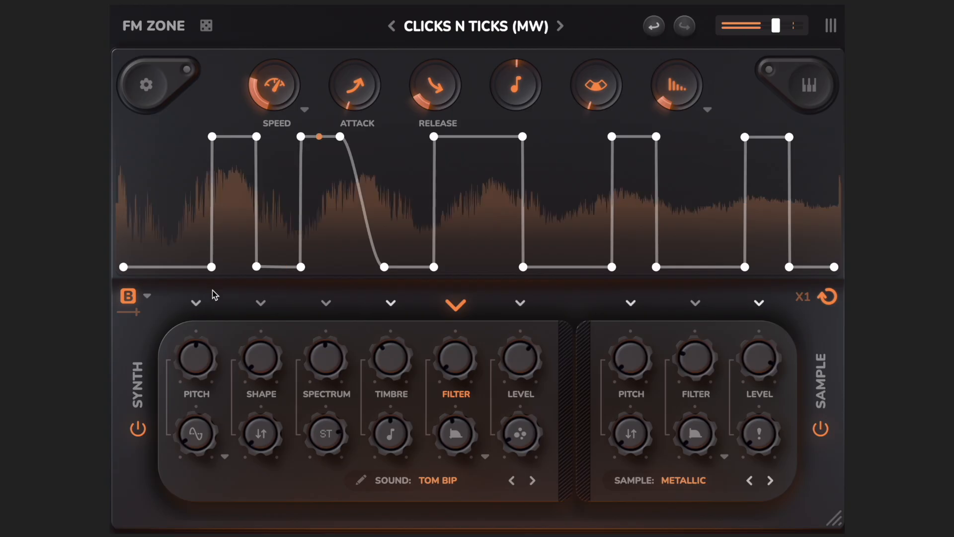
{"action": "left_click", "coordinate": [517, 305]}
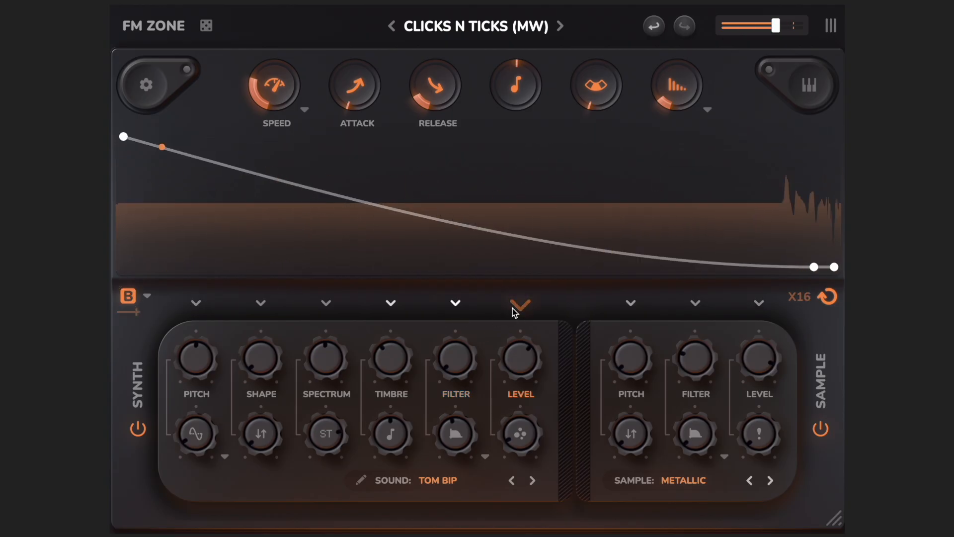
{"action": "left_click", "coordinate": [129, 299]}
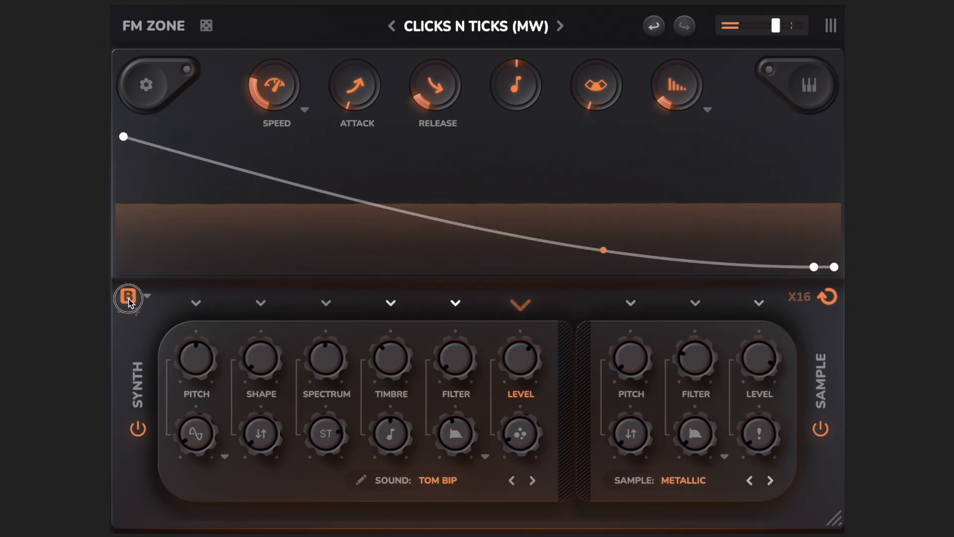
{"action": "left_click", "coordinate": [129, 299]}
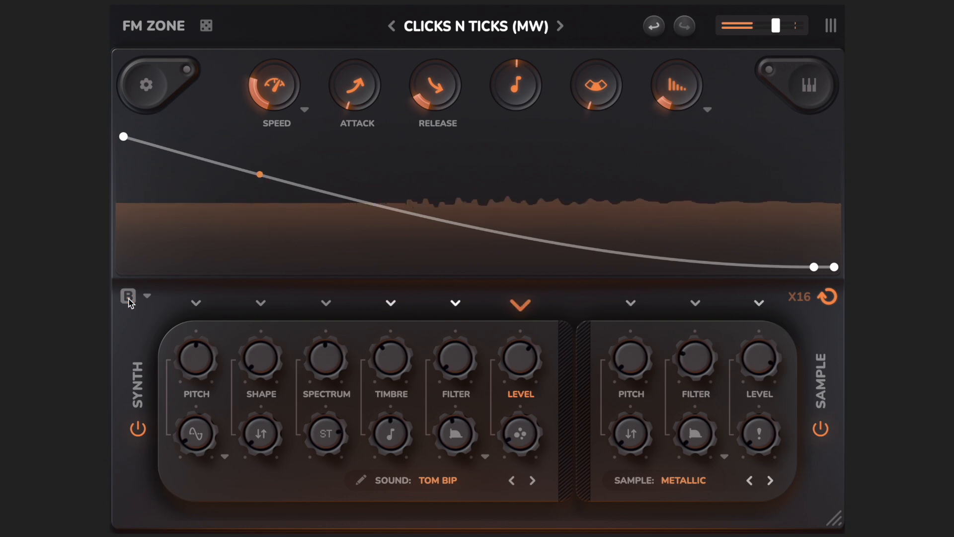
Compare the synth Filter and Level envelopes between banks A and B once more, ending on the Level envelope of bank B.
{"action": "left_click", "coordinate": [455, 304]}
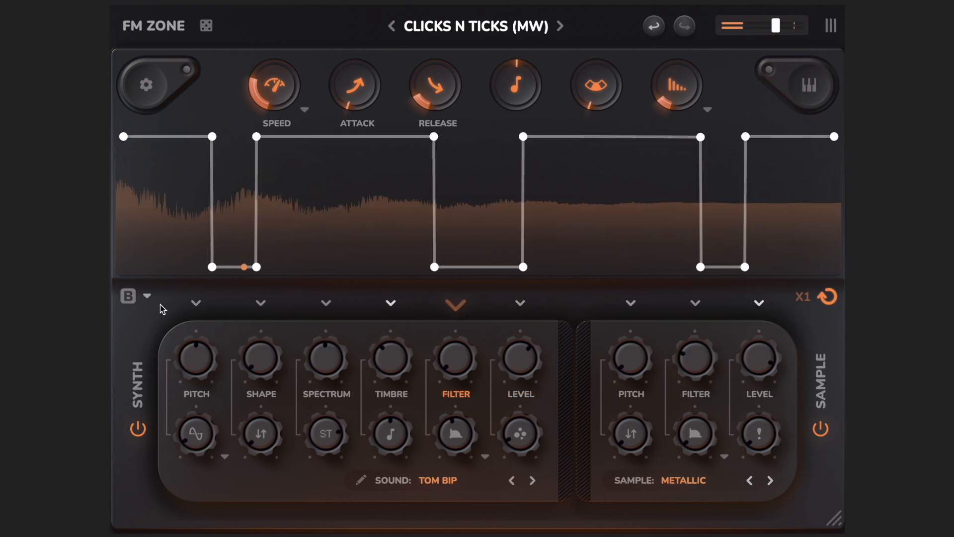
{"action": "left_click", "coordinate": [130, 299]}
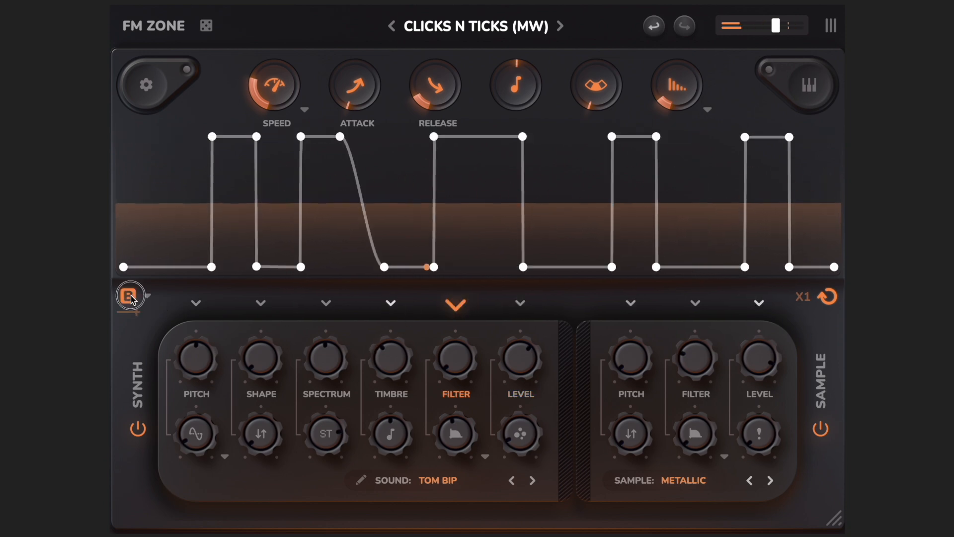
{"action": "left_click", "coordinate": [524, 303]}
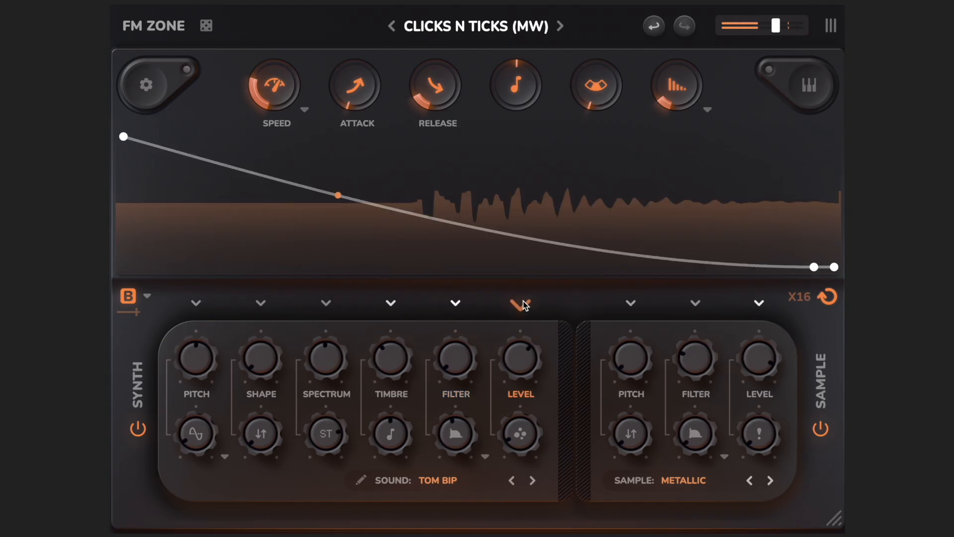
{"action": "left_click", "coordinate": [130, 298]}
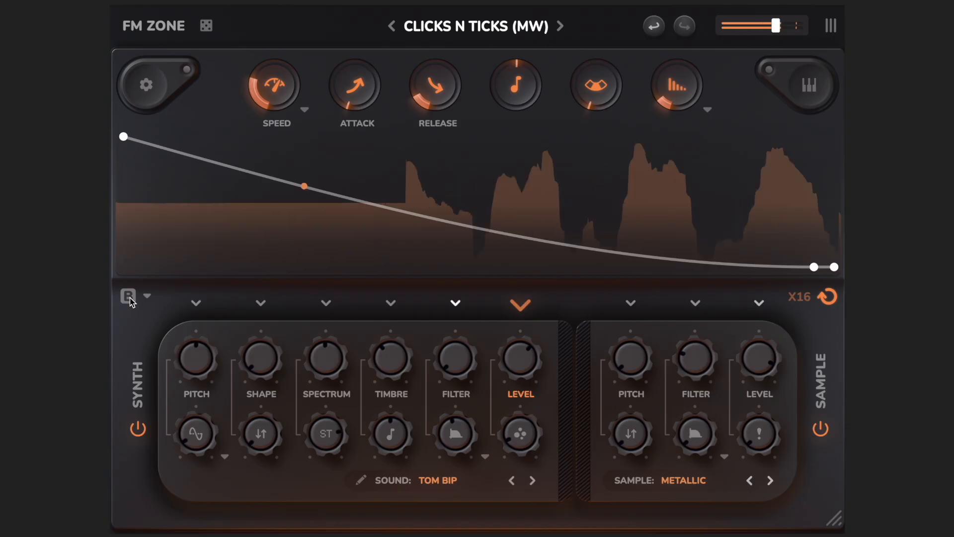
{"action": "left_click", "coordinate": [129, 297]}
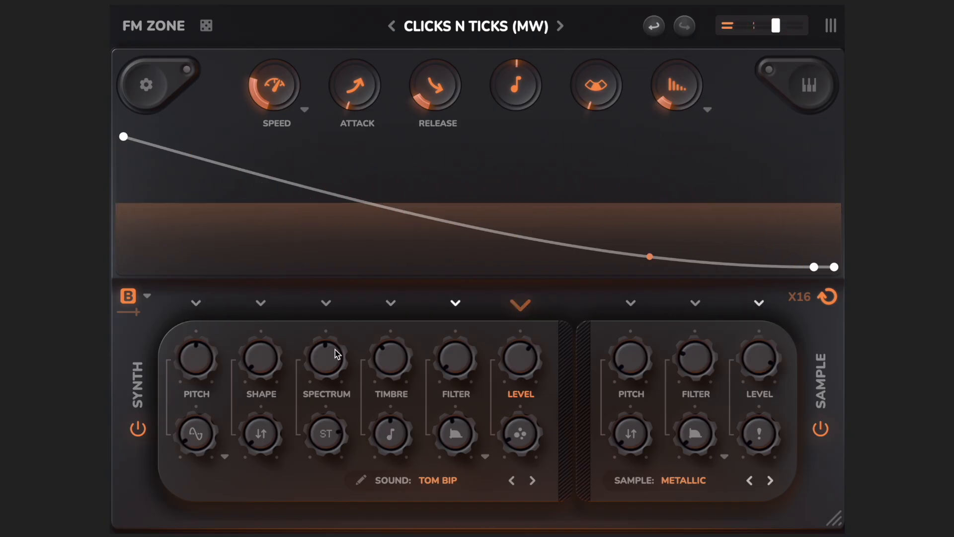
Load the Fire Stick Dance (mw) preset from the Presets V2 Sequences category.
{"action": "left_click", "coordinate": [501, 33]}
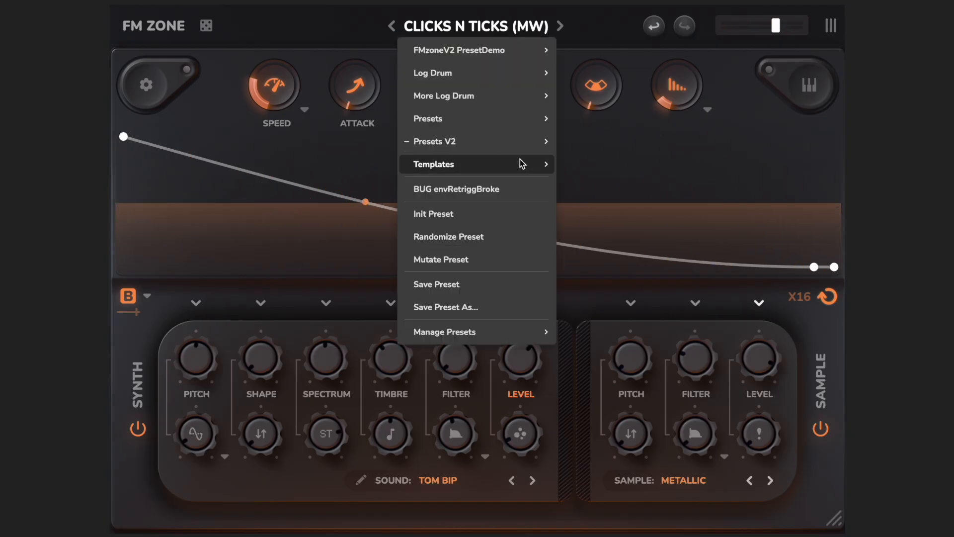
{"action": "mouse_move", "coordinate": [529, 150]}
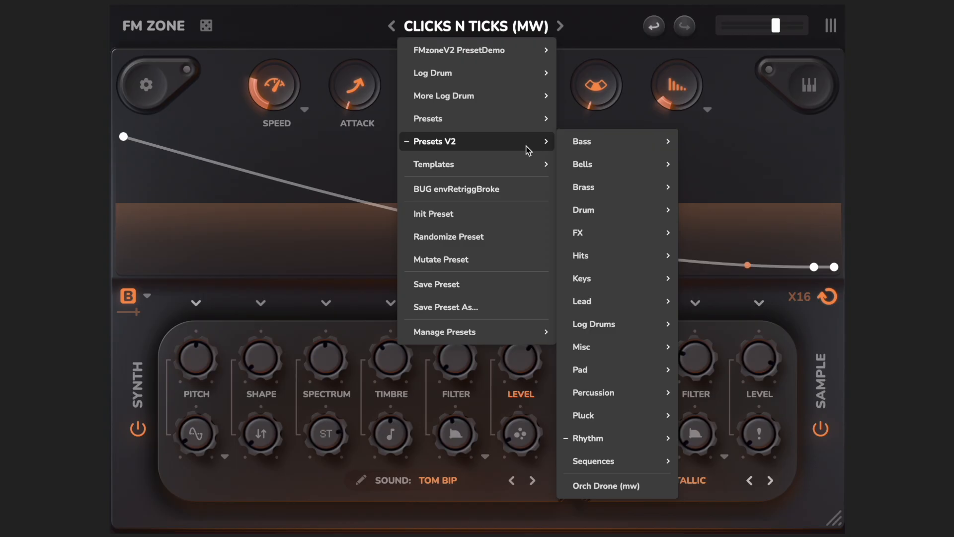
{"action": "mouse_move", "coordinate": [628, 467]}
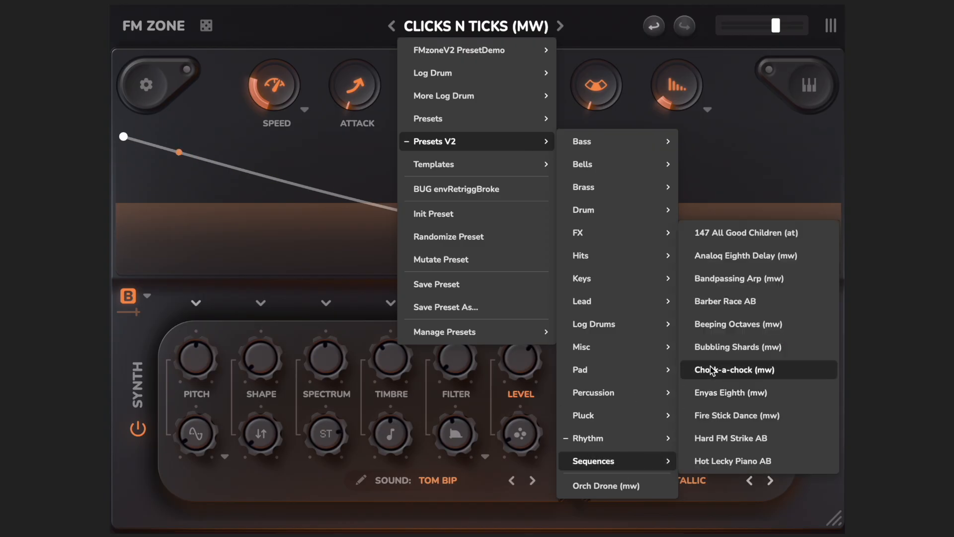
{"action": "left_click", "coordinate": [717, 415]}
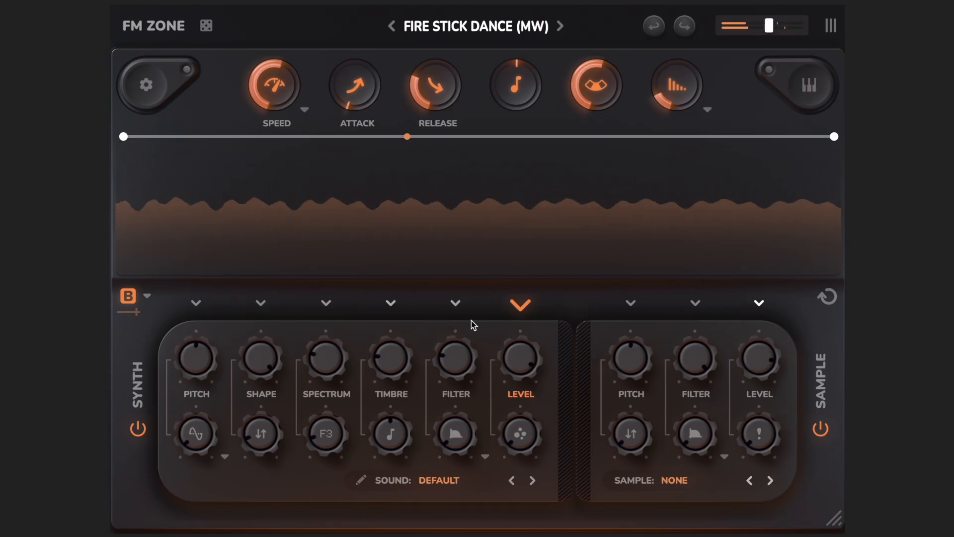
Load the Bubbling Shards (mw) preset from the Presets V2 Sequences category.
{"action": "left_click", "coordinate": [482, 26]}
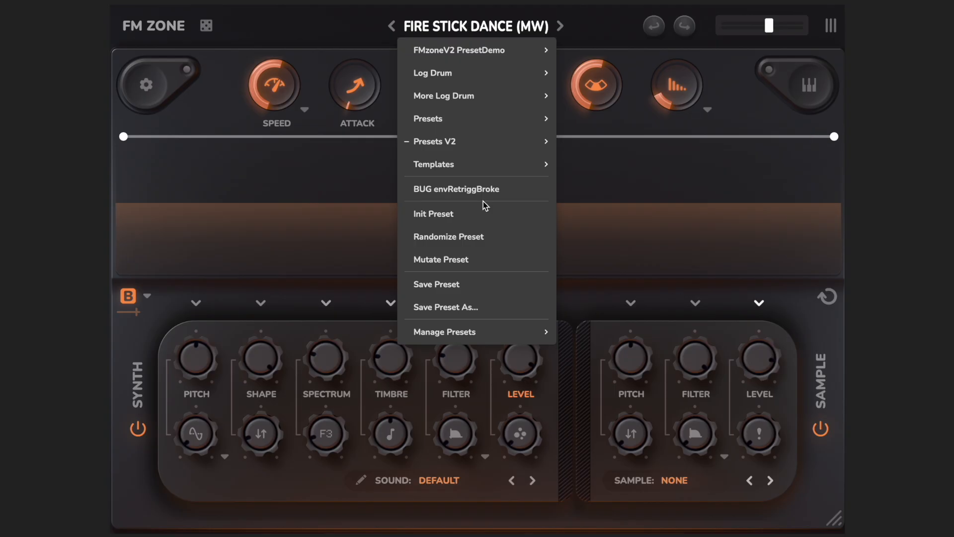
{"action": "mouse_move", "coordinate": [524, 139]}
{"action": "mouse_move", "coordinate": [625, 465]}
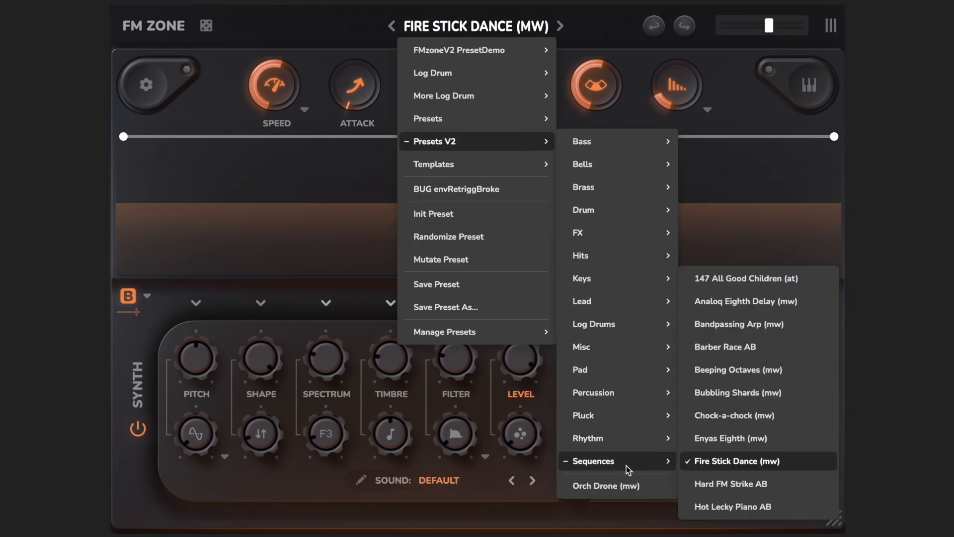
{"action": "left_click", "coordinate": [722, 387]}
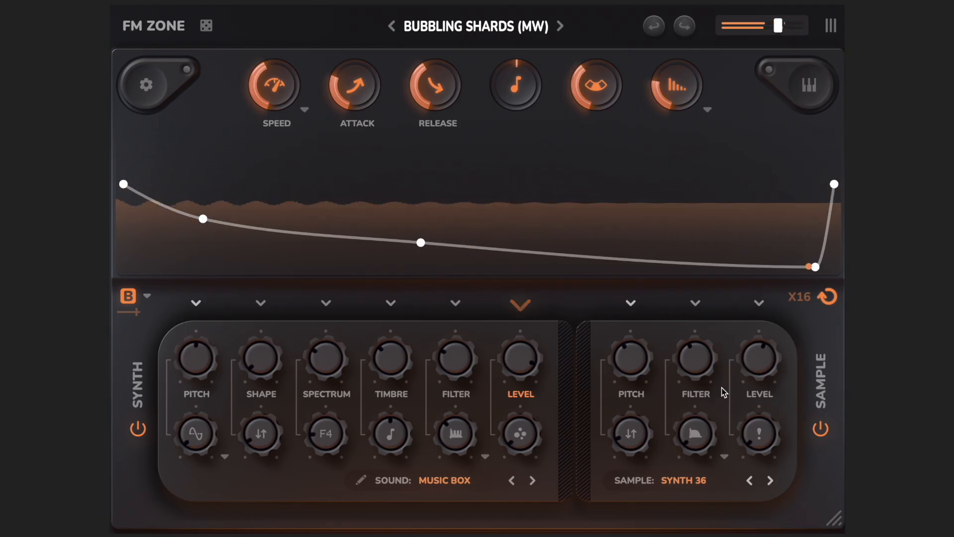
Load the Pure Unstability (mw) preset from the Presets V2 Pad category.
{"action": "left_click", "coordinate": [489, 27]}
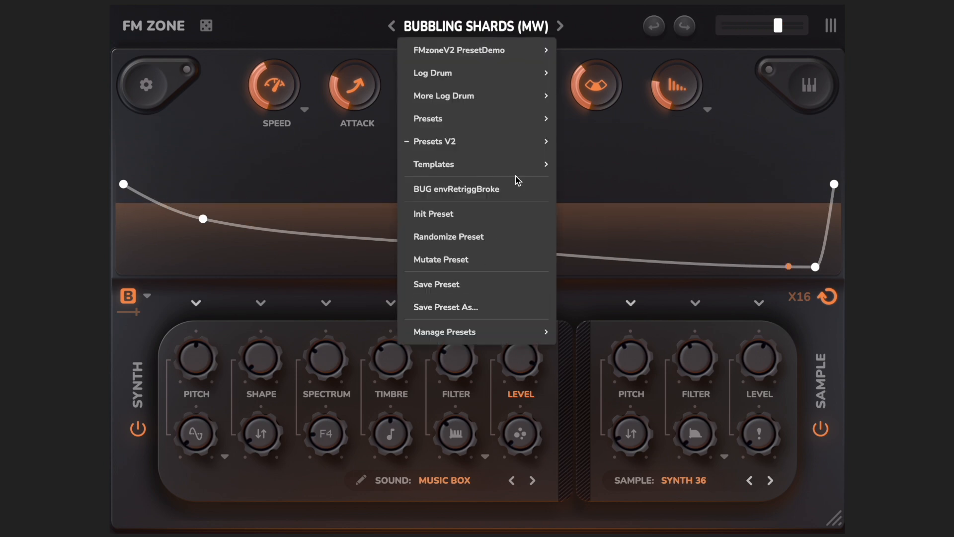
{"action": "mouse_move", "coordinate": [530, 127]}
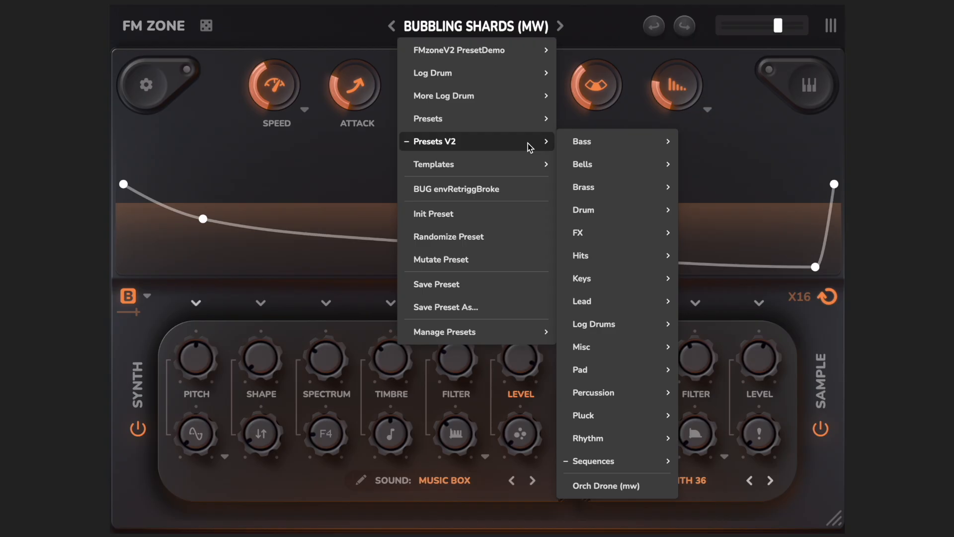
{"action": "mouse_move", "coordinate": [649, 378]}
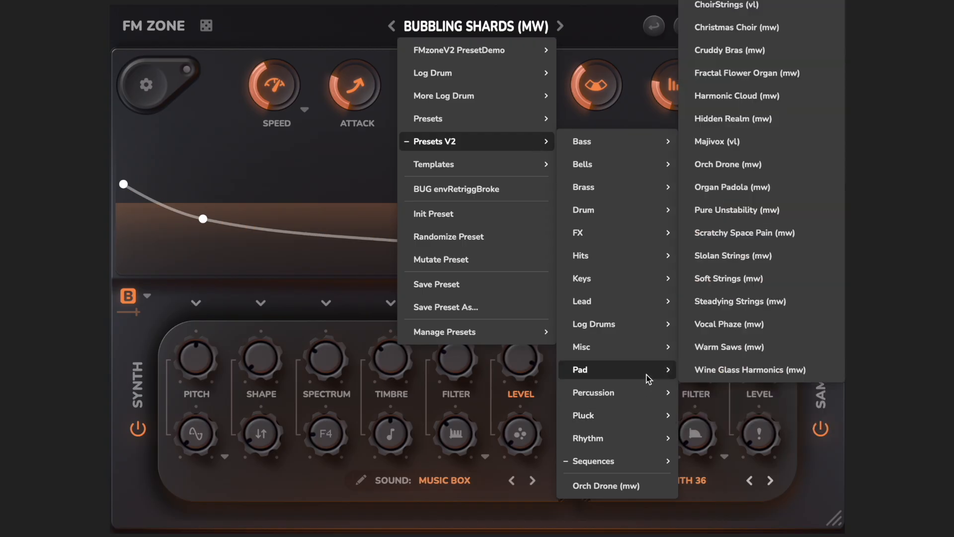
{"action": "left_click", "coordinate": [767, 210]}
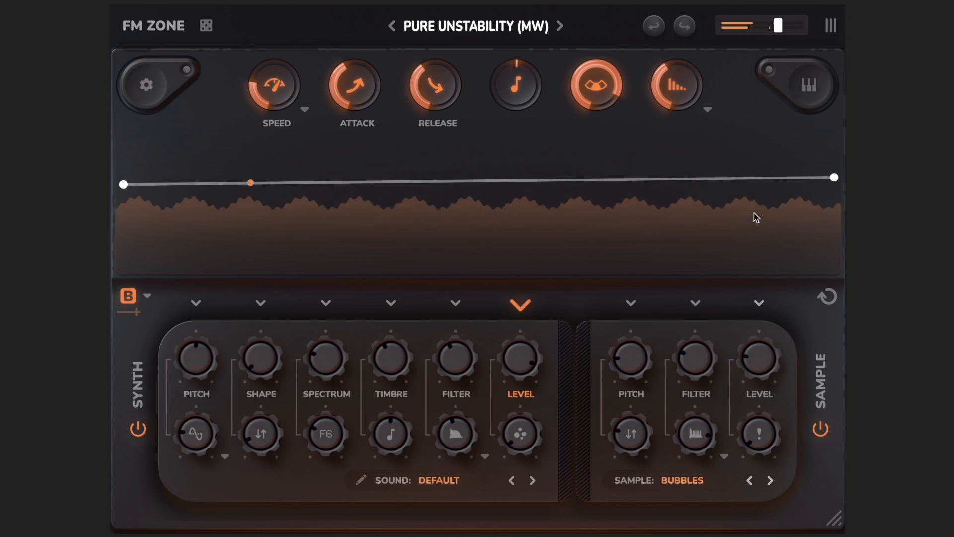
Check the synth sub-oscillator's type choices, keeping Chaos, and adjust its amount.
{"action": "left_click", "coordinate": [224, 458]}
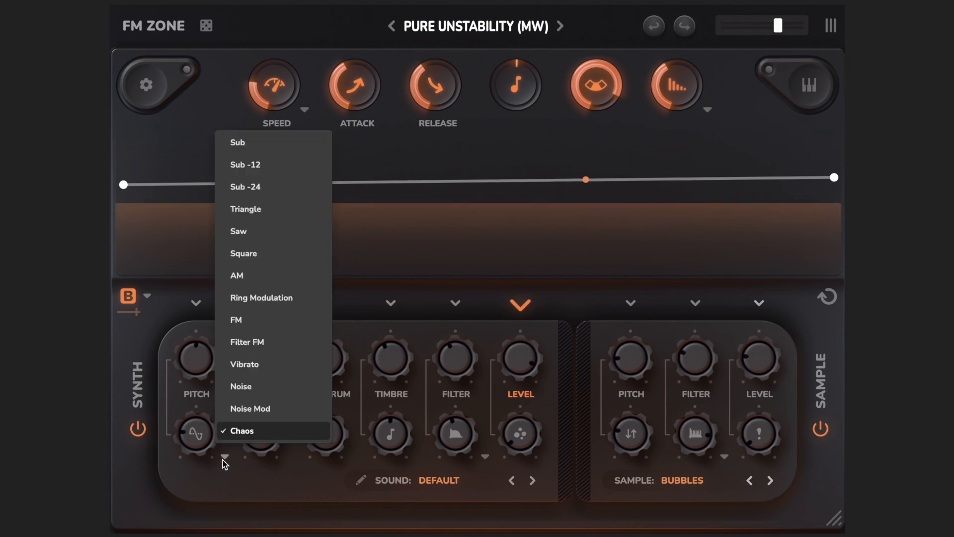
{"action": "left_click", "coordinate": [209, 485]}
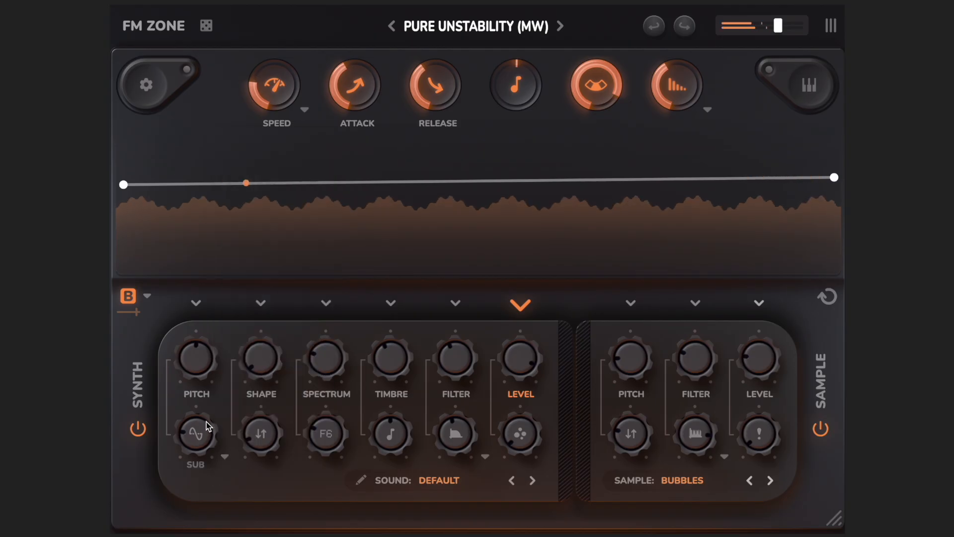
{"action": "left_click_drag", "start_coordinate": [206, 421], "coordinate": [201, 445]}
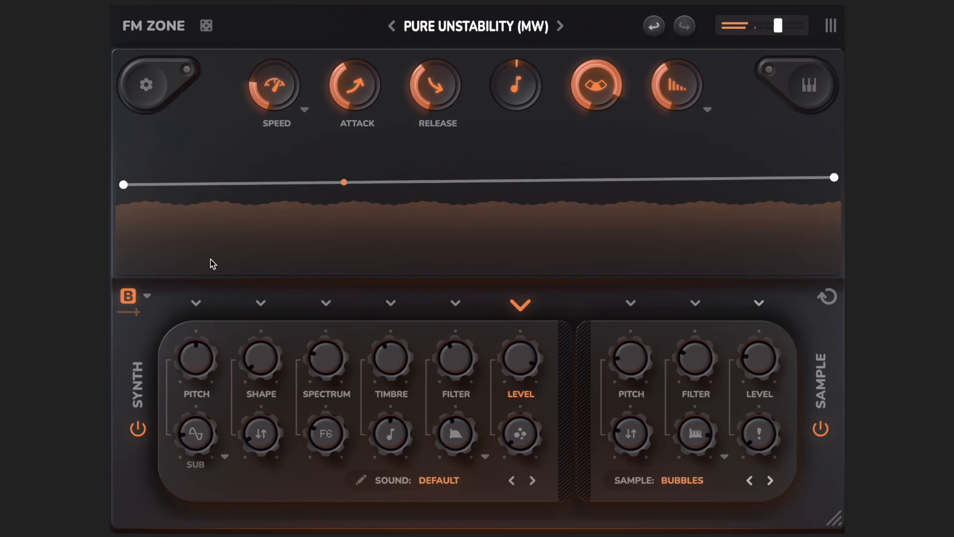
Load the Slolan Strings (mw) preset from the Presets V2 Pad category.
{"action": "left_click", "coordinate": [477, 27]}
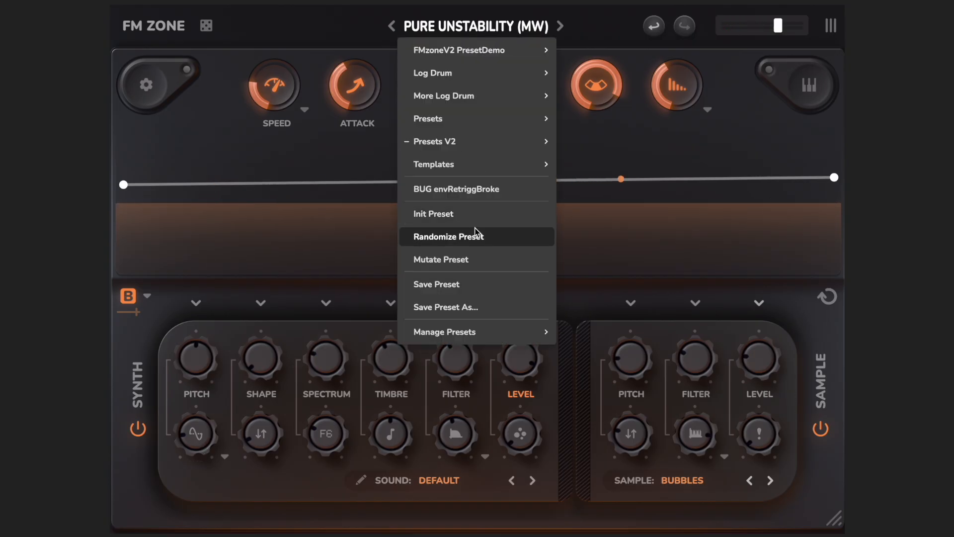
{"action": "mouse_move", "coordinate": [544, 140]}
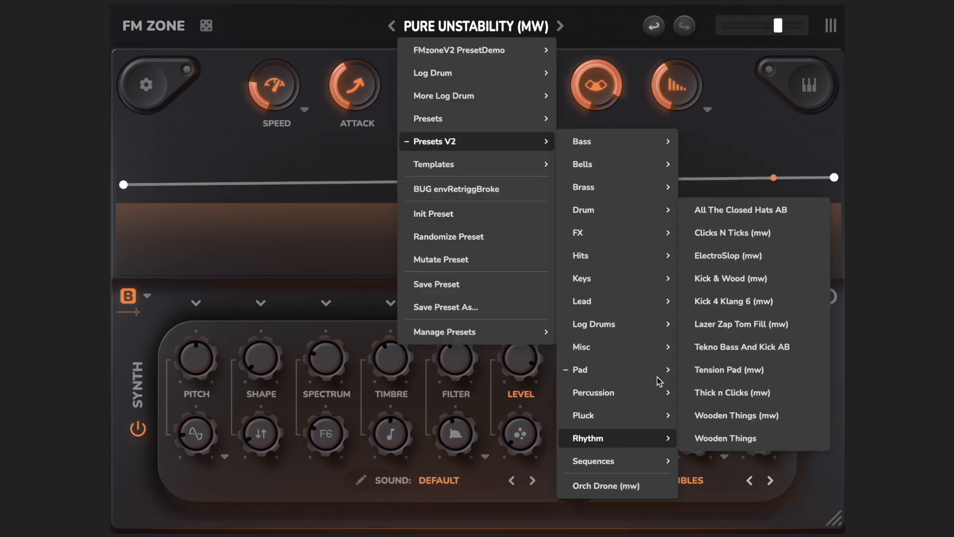
{"action": "mouse_move", "coordinate": [662, 376]}
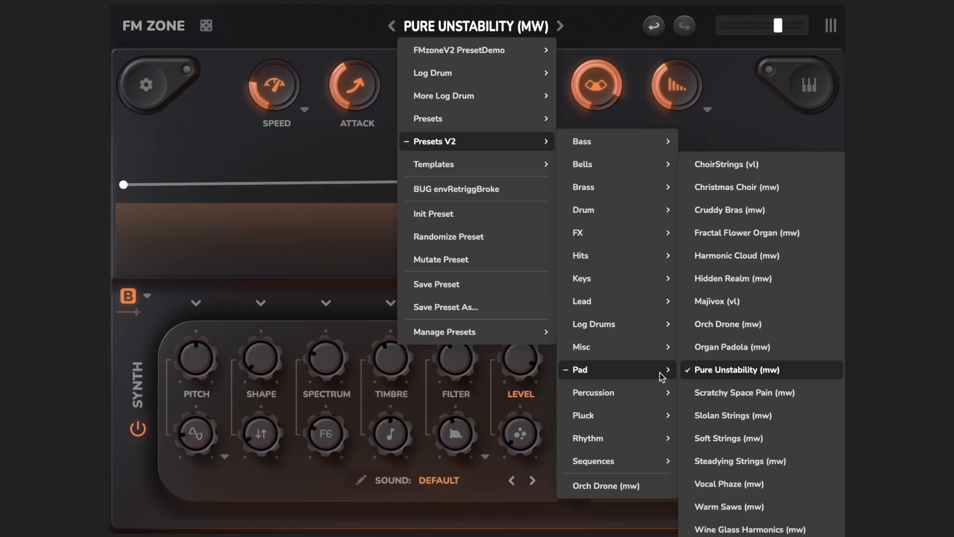
{"action": "left_click", "coordinate": [740, 417]}
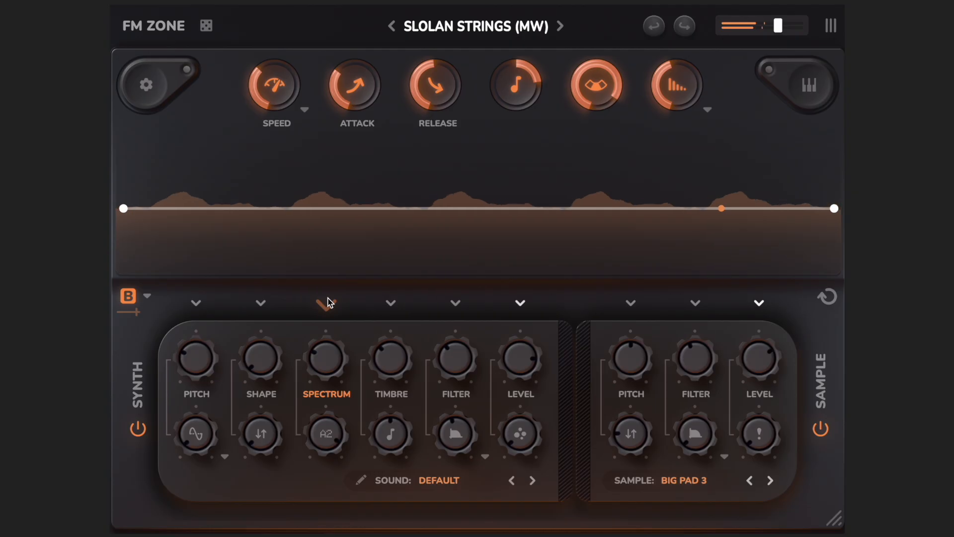
Examine the Slolan Strings patch's synth Timbre, Spectrum, Filter and Level envelopes in turn.
{"action": "left_click", "coordinate": [390, 304]}
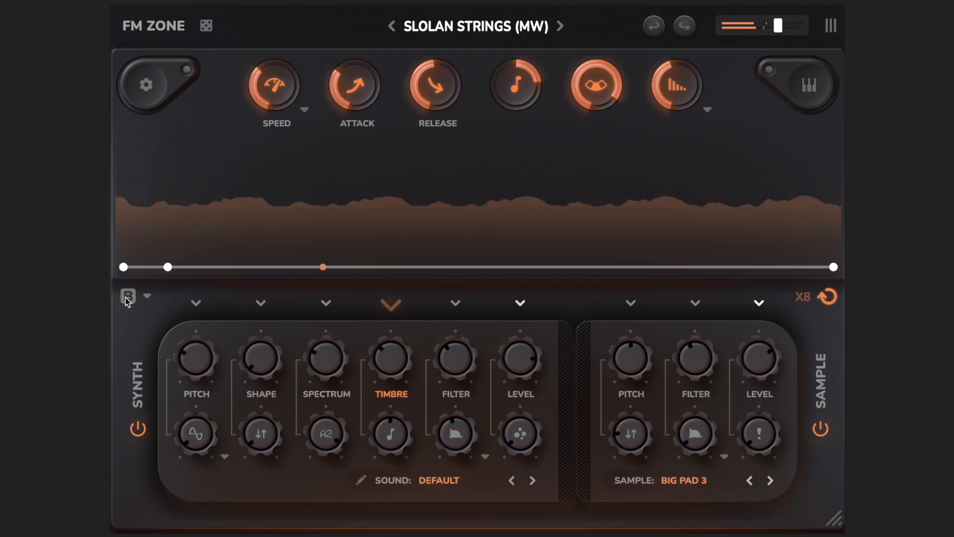
{"action": "left_click", "coordinate": [328, 305]}
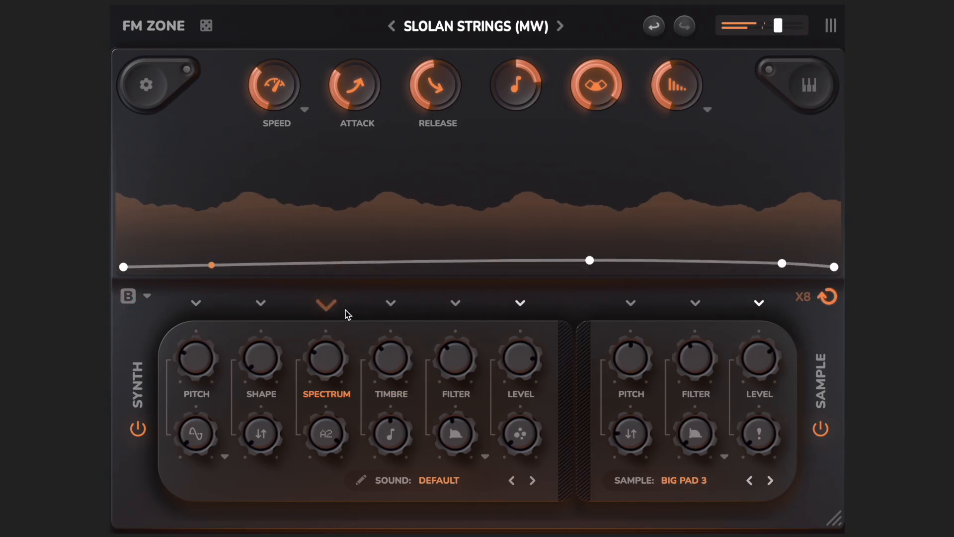
{"action": "left_click", "coordinate": [391, 304]}
{"action": "left_click", "coordinate": [455, 305]}
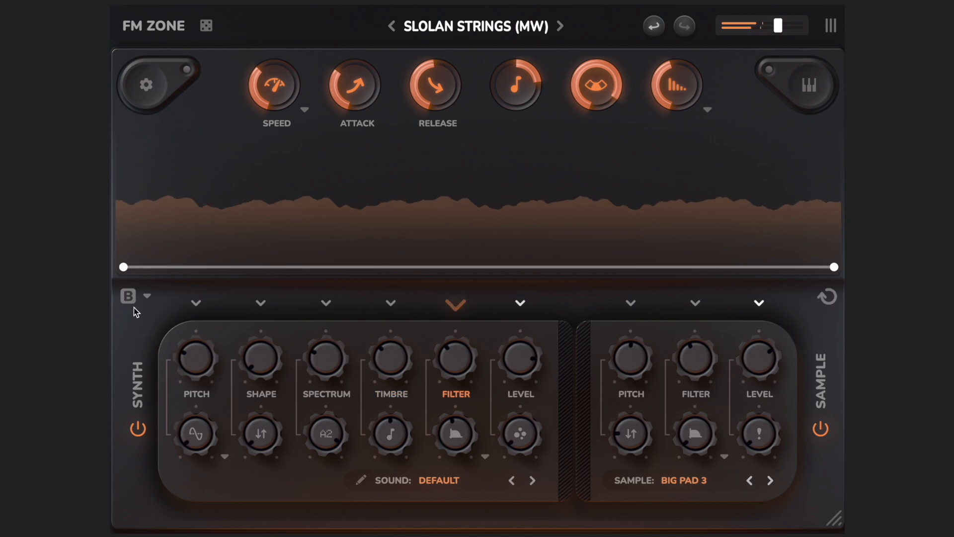
{"action": "left_click", "coordinate": [521, 303]}
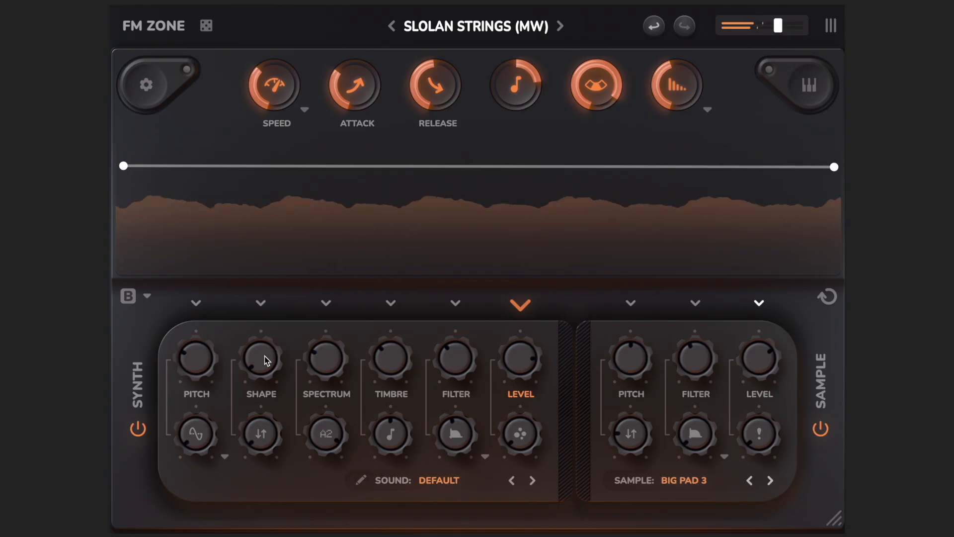
Raise the synth Shape amount from its minimum to slightly past the midpoint.
{"action": "left_click", "coordinate": [262, 311]}
{"action": "left_click_drag", "start_coordinate": [262, 314], "coordinate": [223, 358]}
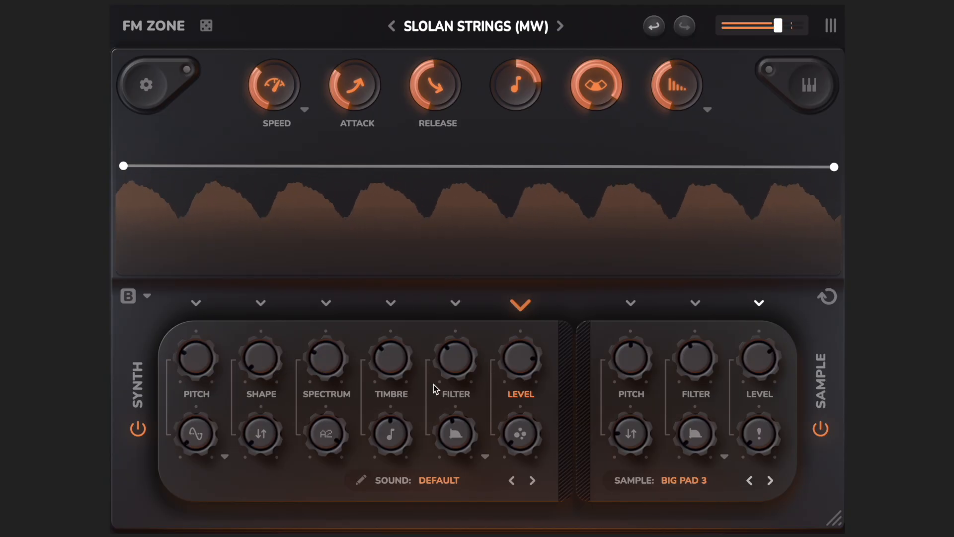
{"action": "left_click_drag", "start_coordinate": [265, 370], "coordinate": [273, 258]}
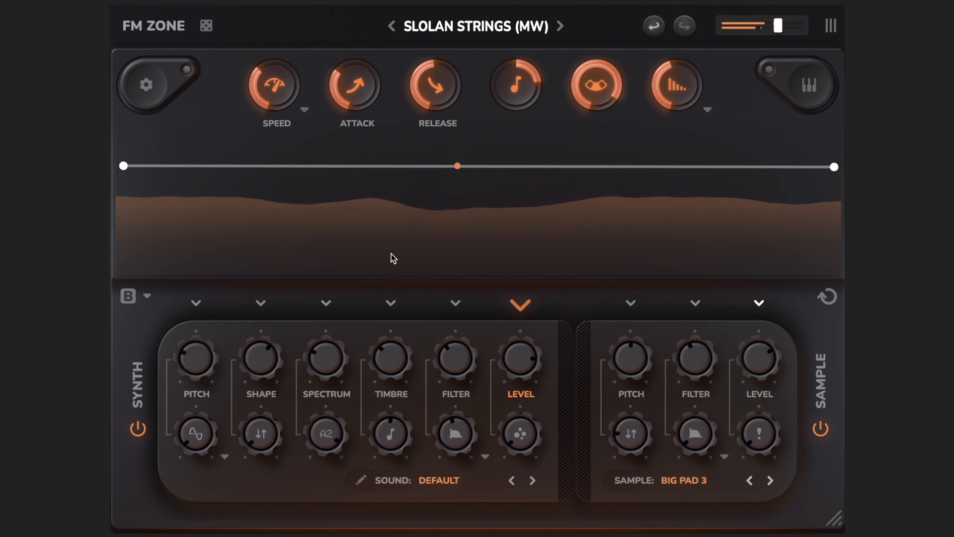
Load the Steadying Strings (mw) preset from the Presets V2 Pad category.
{"action": "left_click", "coordinate": [503, 31]}
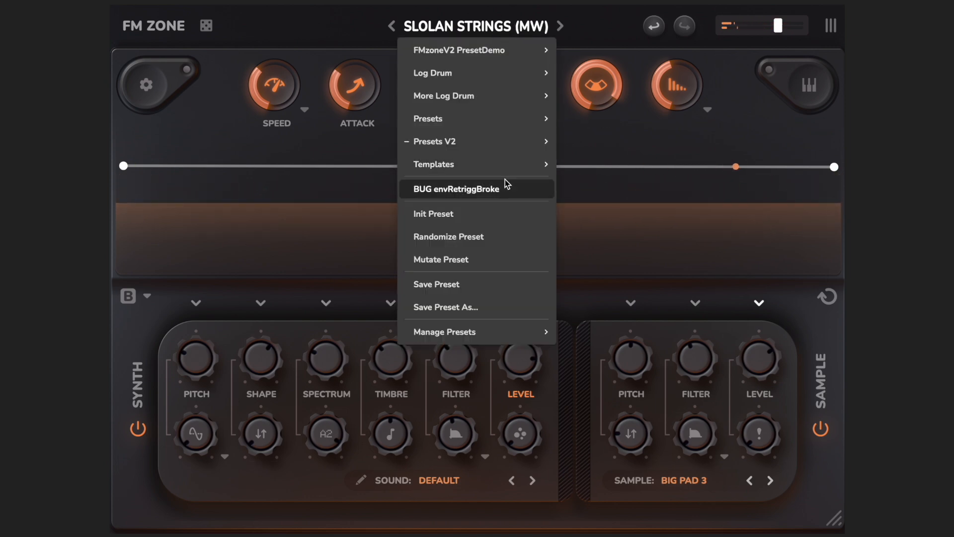
{"action": "mouse_move", "coordinate": [527, 147]}
{"action": "mouse_move", "coordinate": [652, 440]}
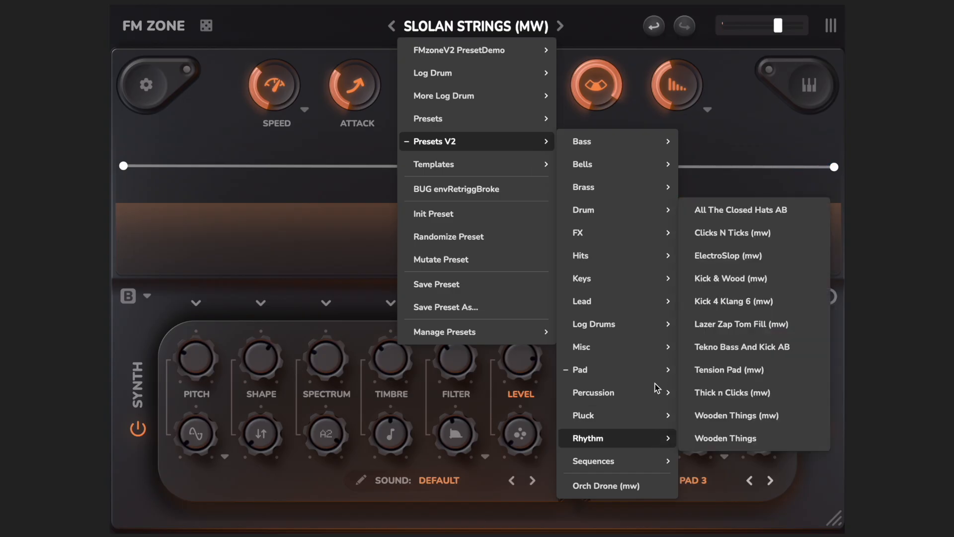
{"action": "mouse_move", "coordinate": [661, 376]}
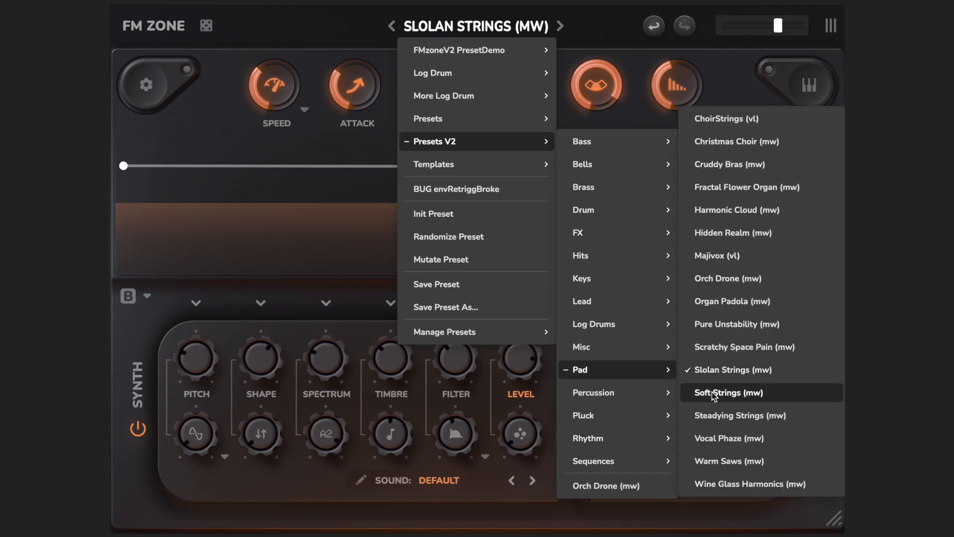
{"action": "left_click", "coordinate": [714, 415]}
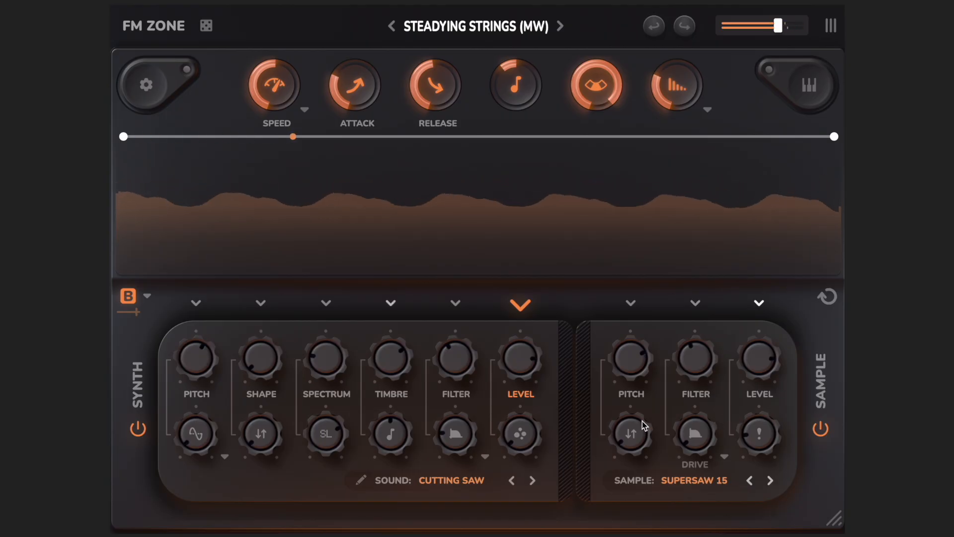
Load the Magic Lantern (vl) preset from the Presets V2 Hits category.
{"action": "left_click", "coordinate": [518, 27]}
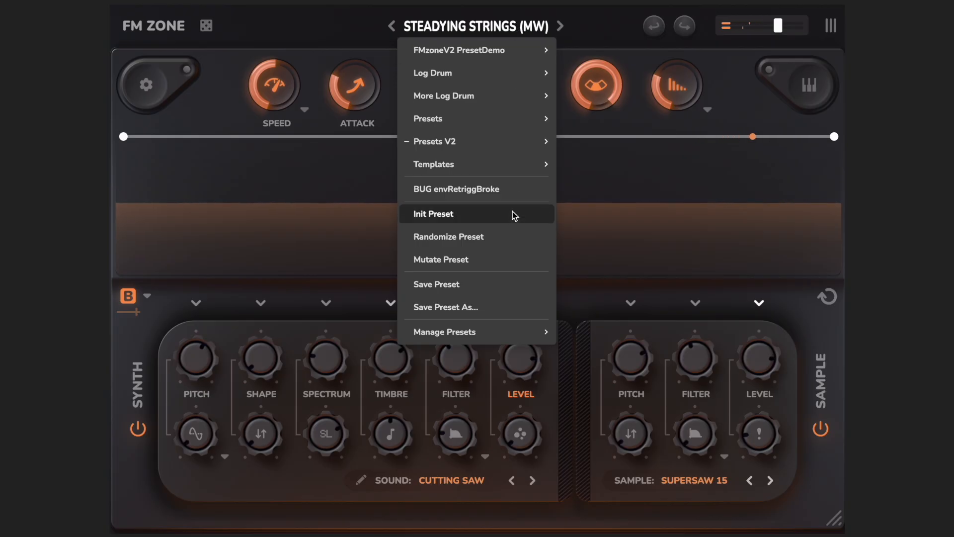
{"action": "mouse_move", "coordinate": [532, 142]}
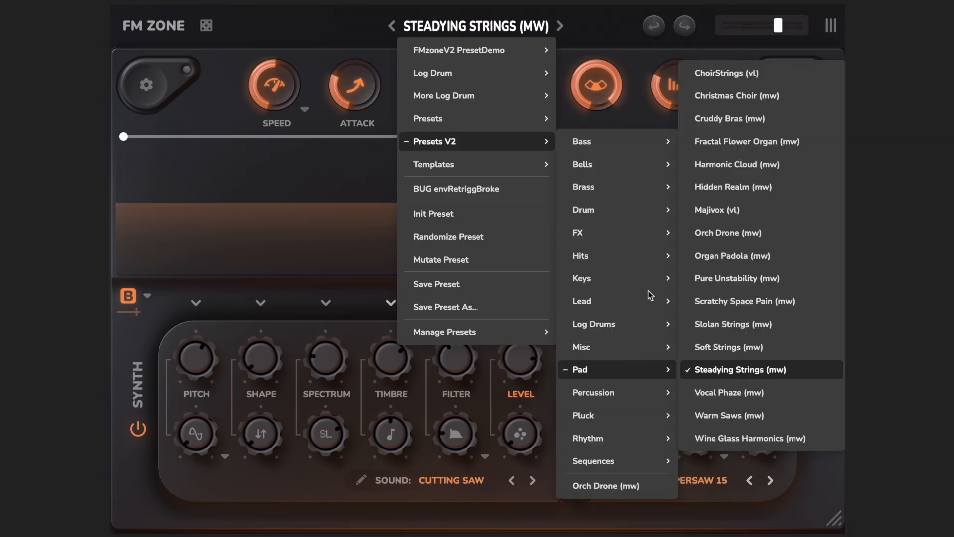
{"action": "mouse_move", "coordinate": [639, 256]}
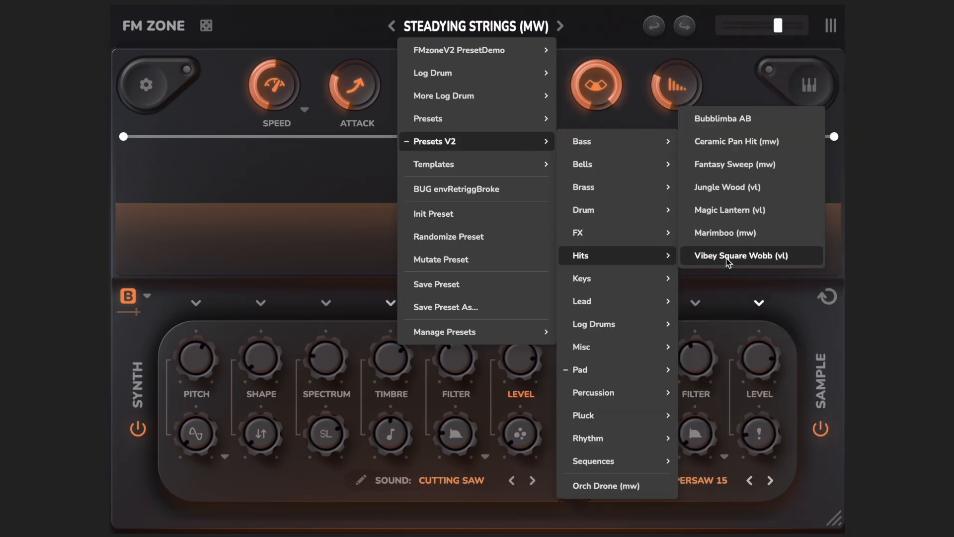
{"action": "left_click", "coordinate": [728, 210]}
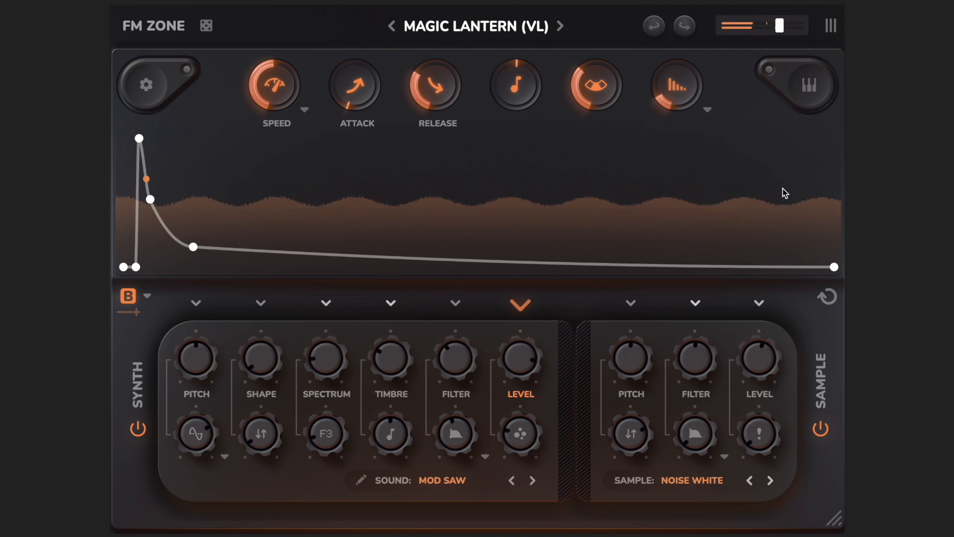
Review the Magic Lantern patch's modulation settings and its synth Spectrum and Timbre envelopes.
{"action": "left_click", "coordinate": [146, 87]}
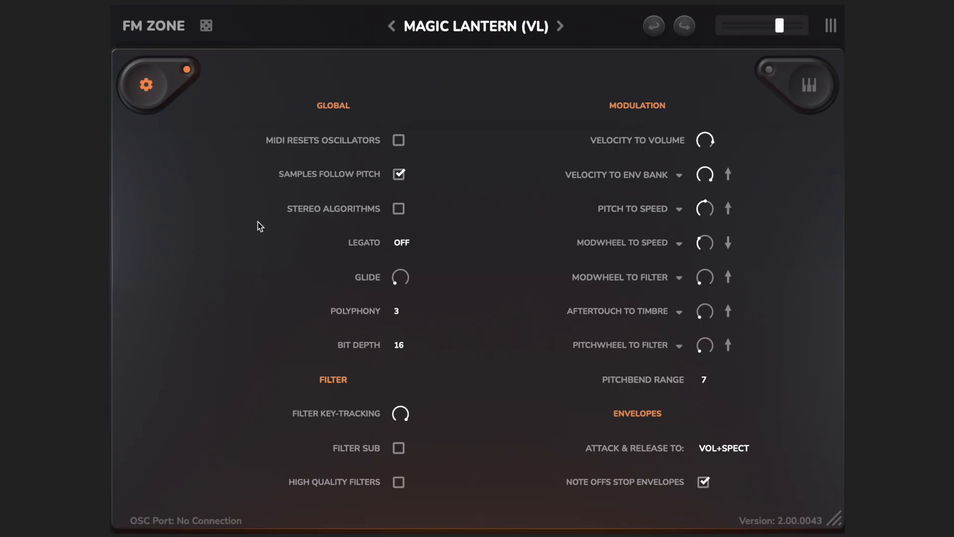
{"action": "left_click", "coordinate": [146, 87]}
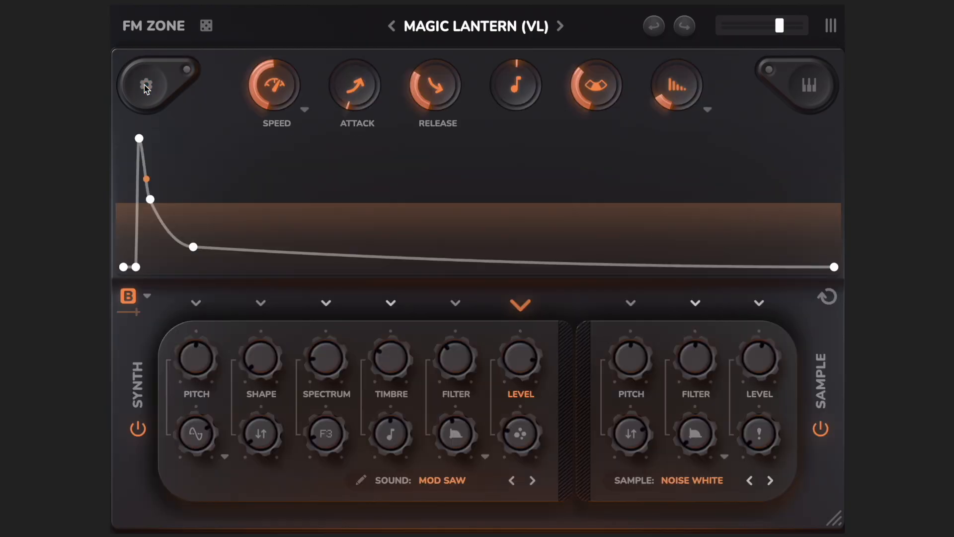
{"action": "left_click", "coordinate": [322, 308]}
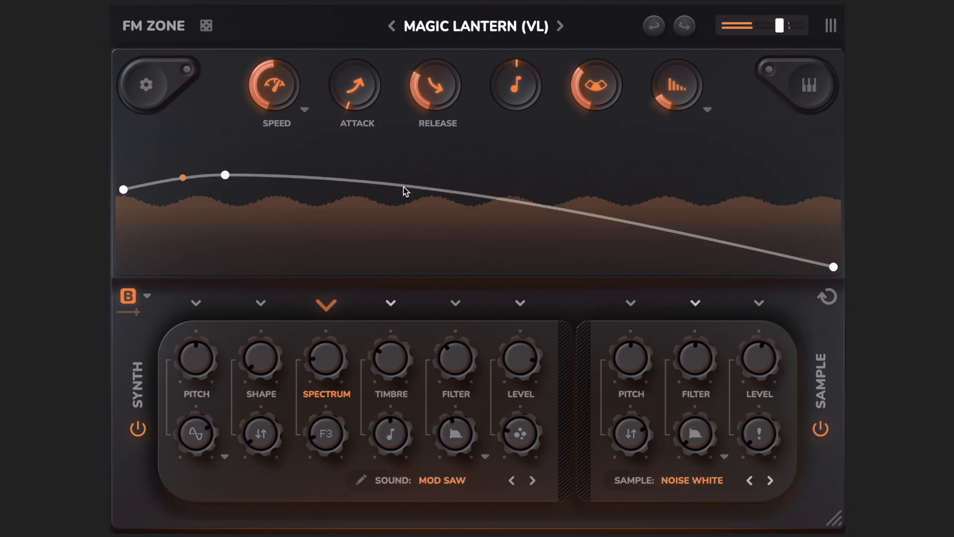
{"action": "left_click", "coordinate": [393, 302]}
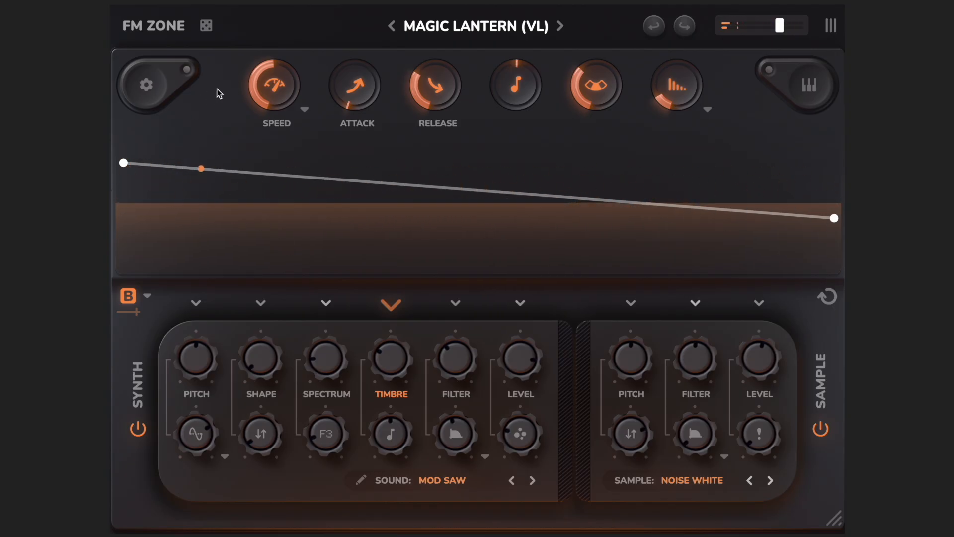
Lower the envelope Speed amount and review the Pitch to Speed modulation setting.
{"action": "left_click_drag", "start_coordinate": [258, 89], "coordinate": [261, 144]}
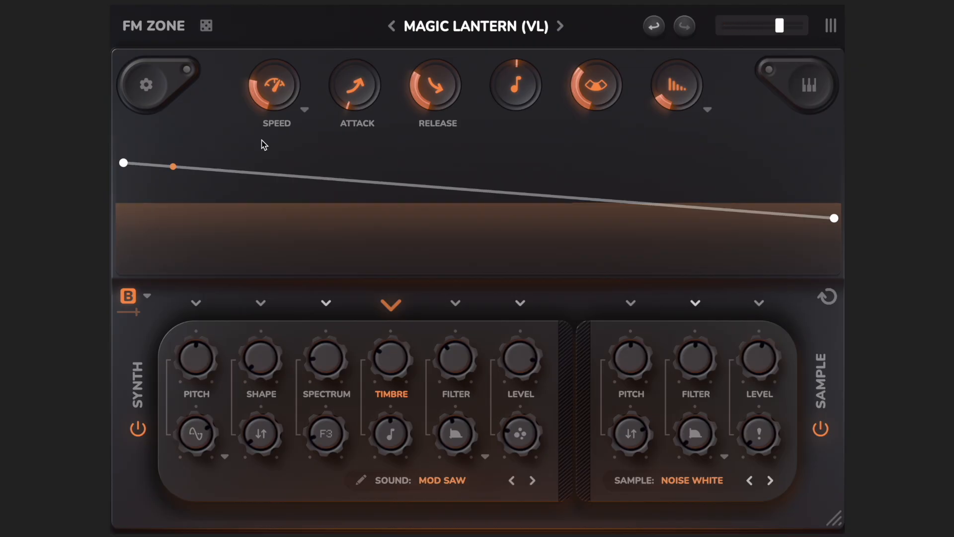
{"action": "left_click", "coordinate": [147, 88]}
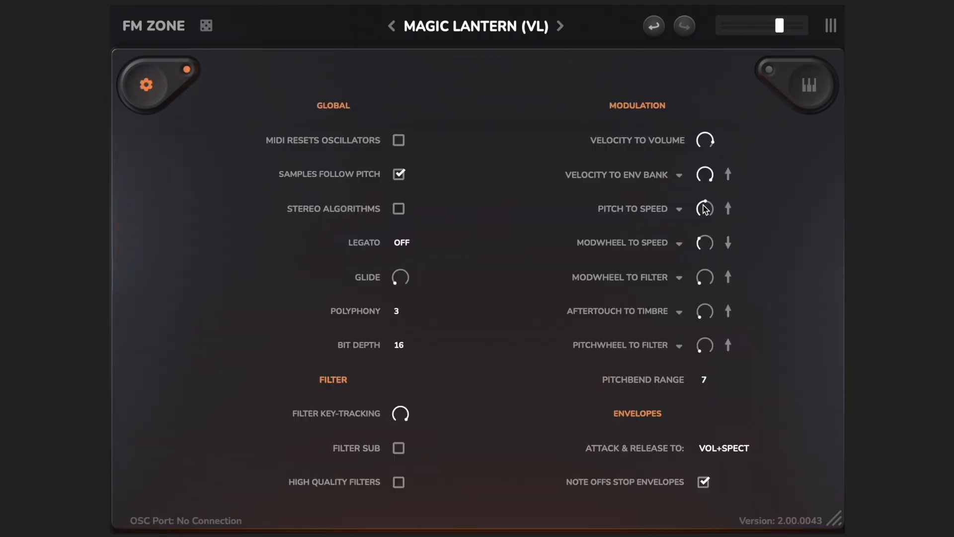
{"action": "left_click", "coordinate": [147, 87]}
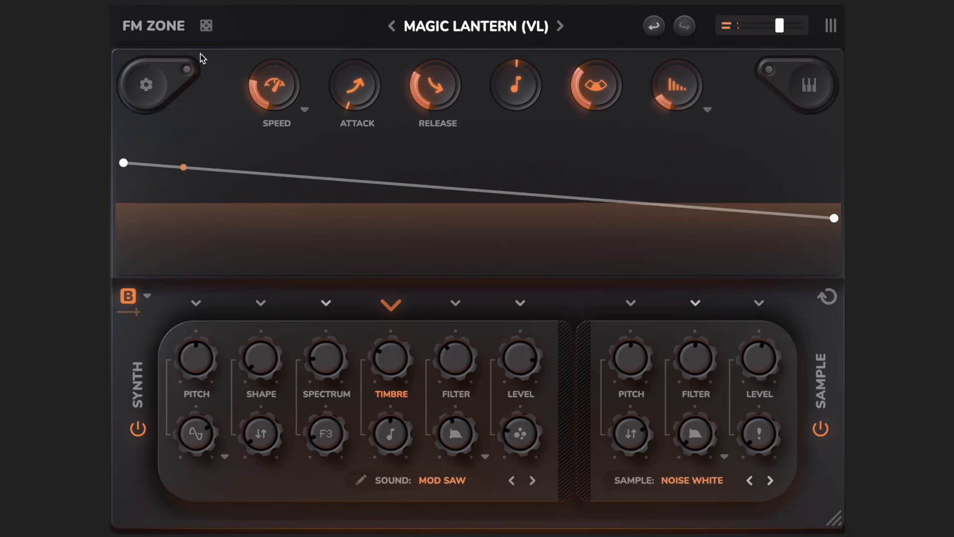
Try Filter Key-Tracking at minimum and high amounts in the settings, leaving it moderately above the midpoint.
{"action": "left_click", "coordinate": [146, 85]}
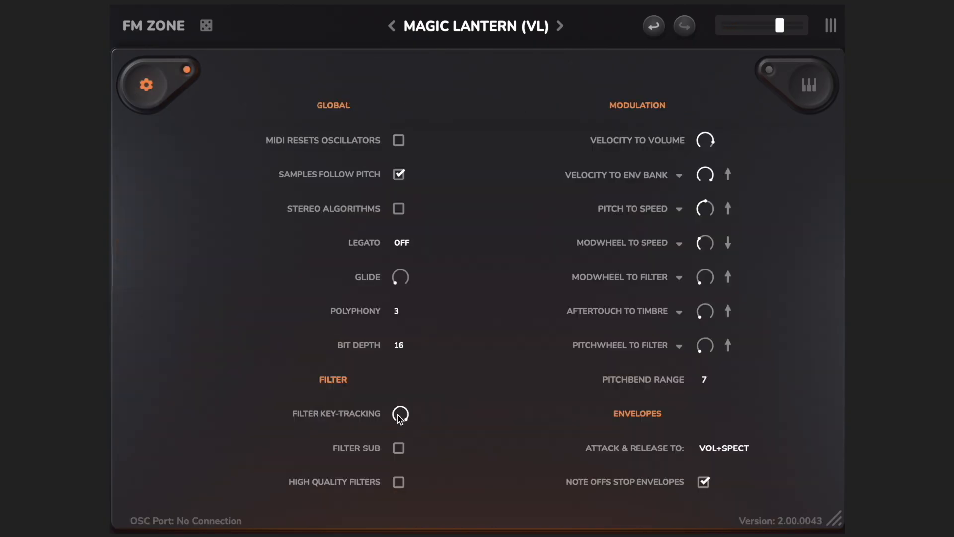
{"action": "left_click_drag", "start_coordinate": [400, 418], "coordinate": [390, 501]}
{"action": "left_click", "coordinate": [398, 422]}
{"action": "left_click_drag", "start_coordinate": [400, 417], "coordinate": [403, 373]}
{"action": "left_click_drag", "start_coordinate": [391, 417], "coordinate": [402, 438]}
{"action": "left_click_drag", "start_coordinate": [403, 420], "coordinate": [406, 534]}
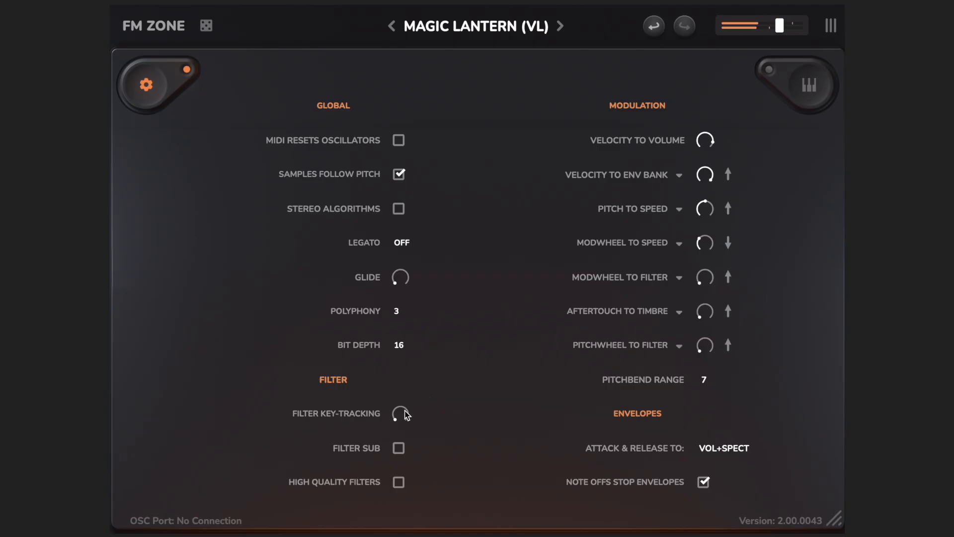
{"action": "left_click_drag", "start_coordinate": [406, 415], "coordinate": [444, 101]}
{"action": "left_click_drag", "start_coordinate": [398, 414], "coordinate": [395, 481]}
Fine-tune the Pitch to Speed modulation amount near its midpoint and return to the main synth view.
{"action": "left_click_drag", "start_coordinate": [707, 216], "coordinate": [708, 222]}
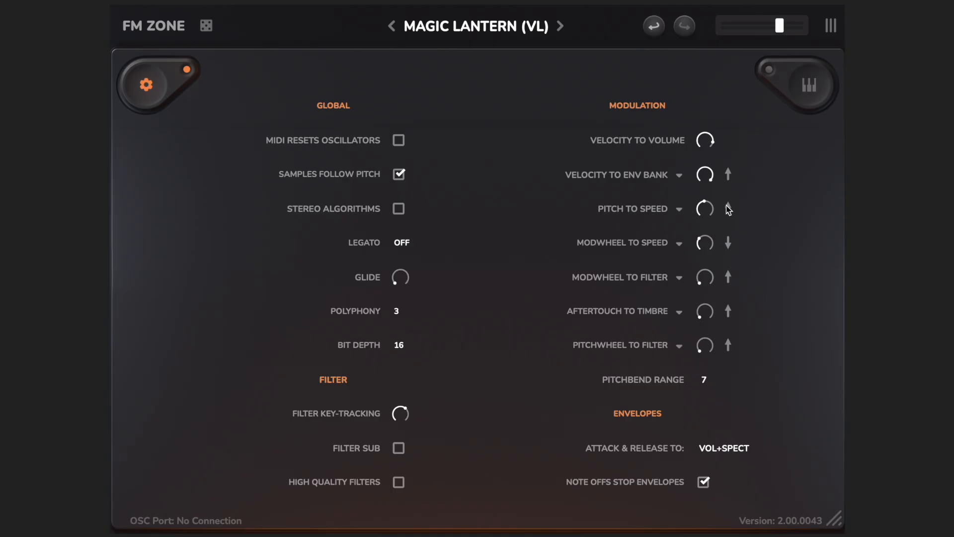
{"action": "mouse_move", "coordinate": [701, 212]}
{"action": "left_mouse_down"}
{"action": "mouse_move", "coordinate": [702, 176]}
{"action": "mouse_move", "coordinate": [695, 213]}
{"action": "left_mouse_up"}
{"action": "left_click", "coordinate": [164, 100]}
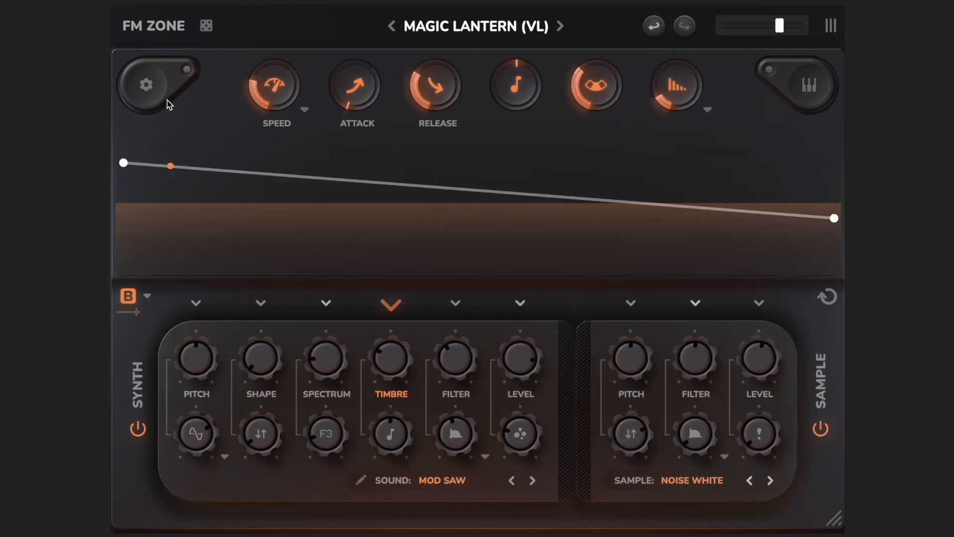